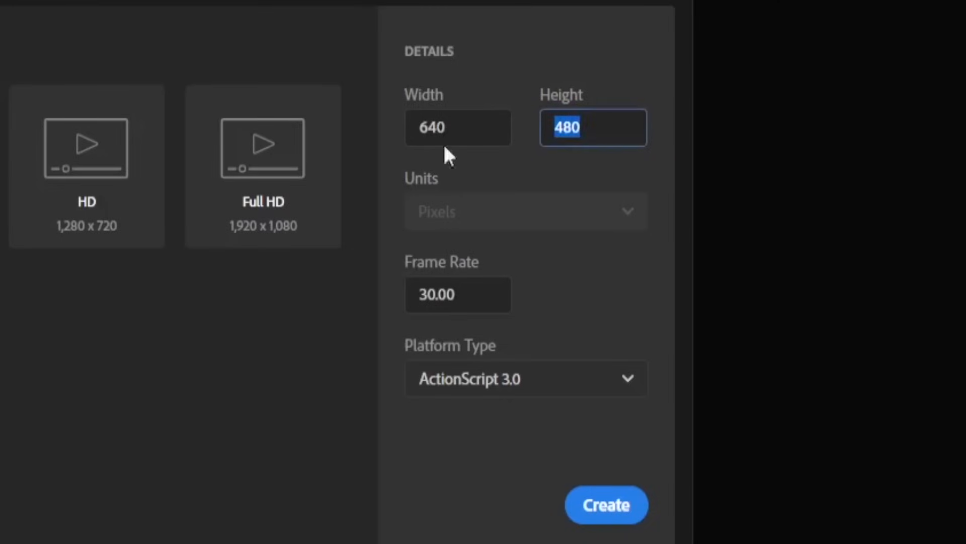
# Step: Set the canvas height to 360 pixels and create the 640-pixel-wide ActionScript 3.0 document at 30 fps
pyautogui.write('360')
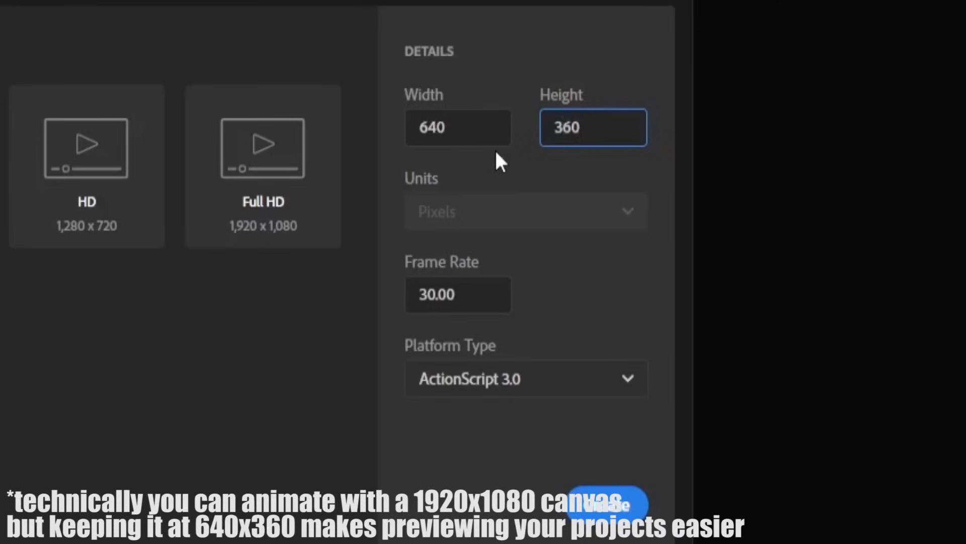
pyautogui.press('Tab')
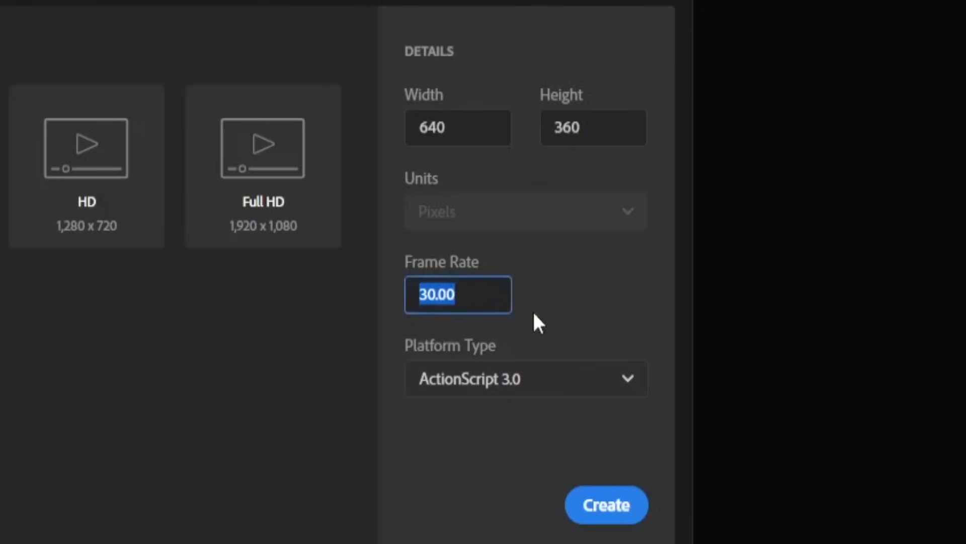
pyautogui.click(518, 309)
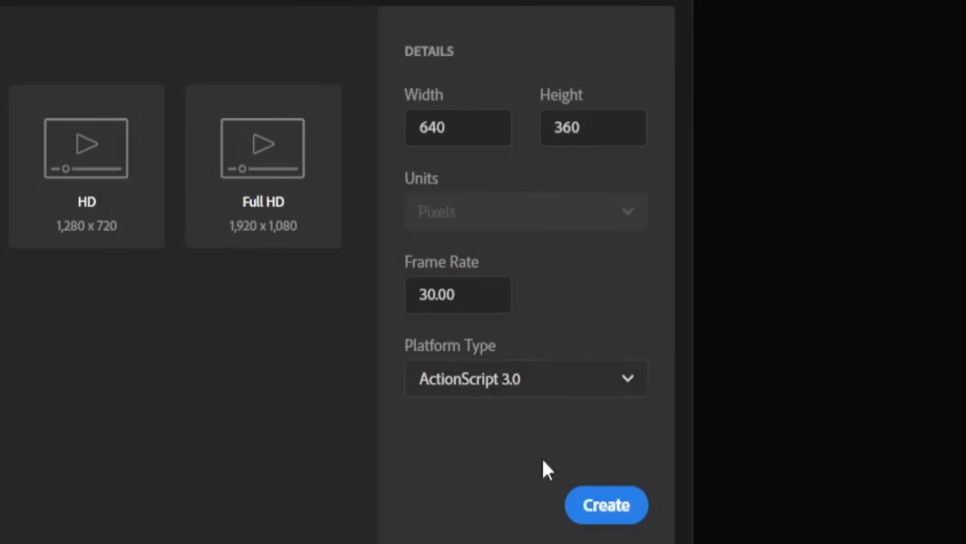
pyautogui.click(607, 504)
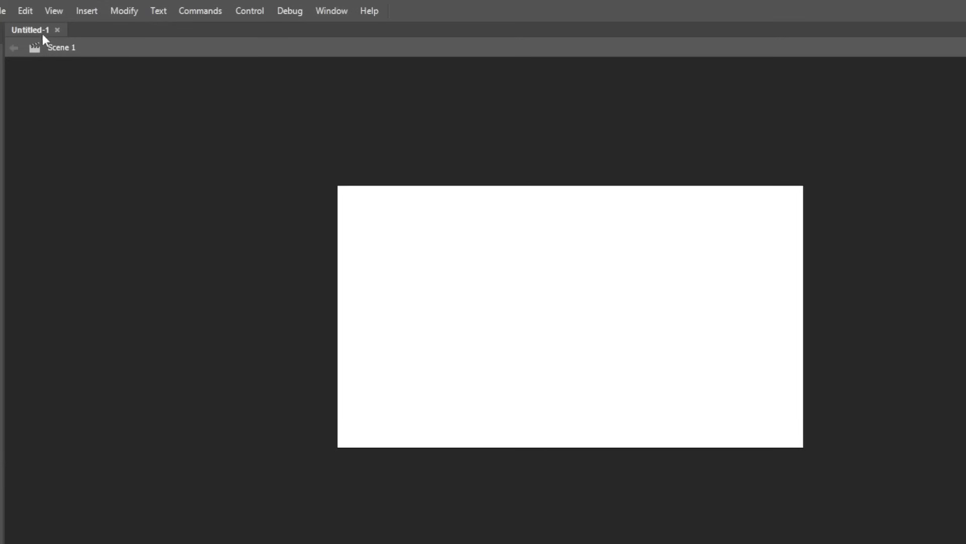
# Step: Open the keyboard shortcuts settings and expand the Arrange commands to examine their shortcuts
pyautogui.click(25, 11)
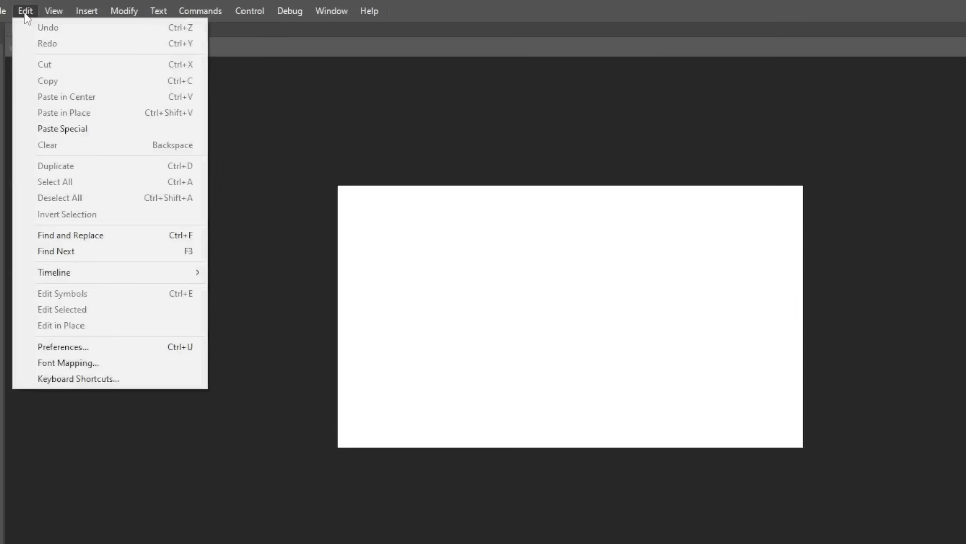
pyautogui.click(97, 381)
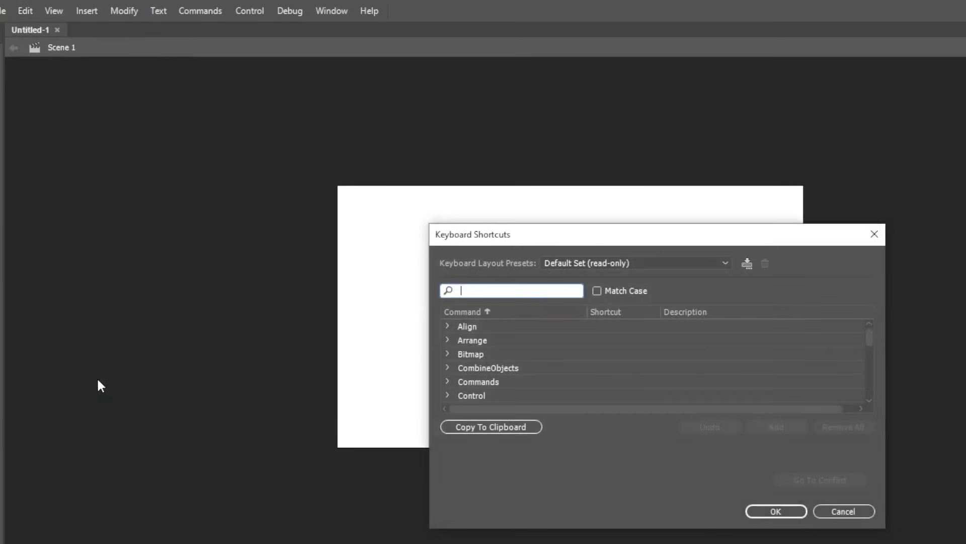
pyautogui.click(447, 340)
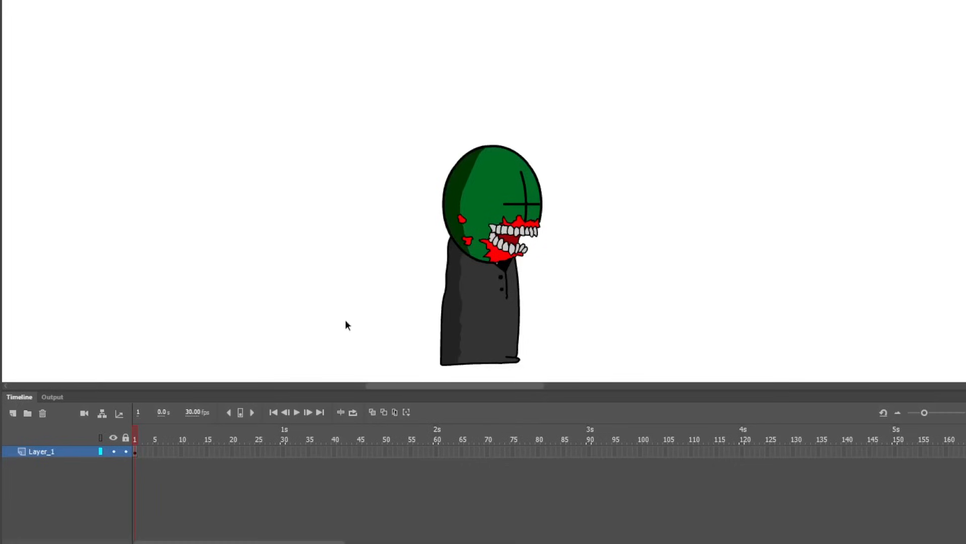
# Step: Extend the character's exposure on Layer_1 with regular frames up to frame 15
pyautogui.press('F5')
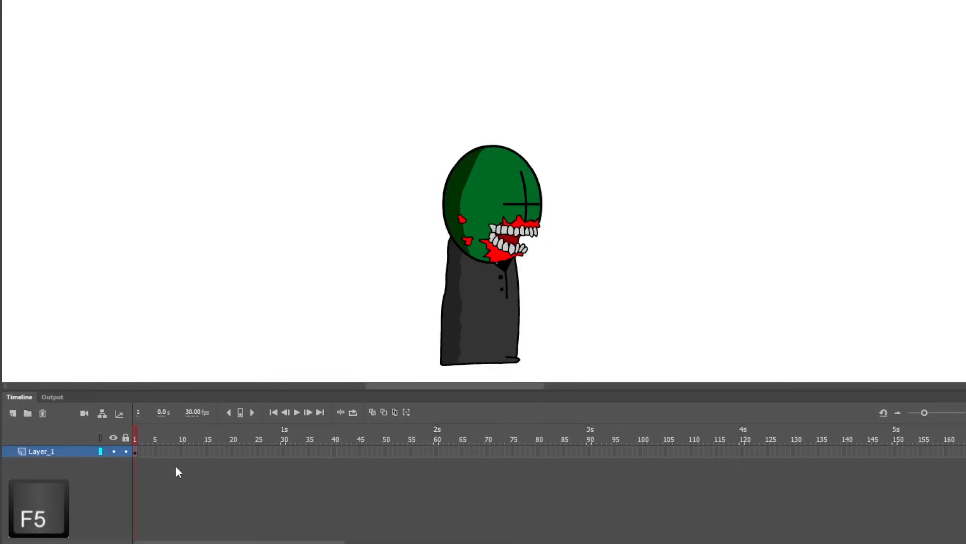
pyautogui.press('F5')
pyautogui.press('F5')
pyautogui.press('F5')
pyautogui.press('F5')
pyautogui.press('F5')
pyautogui.press('F5')
pyautogui.press('F5')
pyautogui.press('F5')
pyautogui.press('F5')
pyautogui.press('F5')
pyautogui.press('F5')
pyautogui.press('F5')
pyautogui.press('F5')
pyautogui.press('F5')
pyautogui.press('F5')
# Step: Insert ten consecutive keyframes on Layer_1, from frame 16 to frame 25
pyautogui.press('F6')
pyautogui.press('F6')
pyautogui.press('F6')
pyautogui.press('F6')
pyautogui.press('F6')
pyautogui.press('F6')
pyautogui.press('F6')
pyautogui.press('F6')
pyautogui.press('F6')
pyautogui.press('F6')
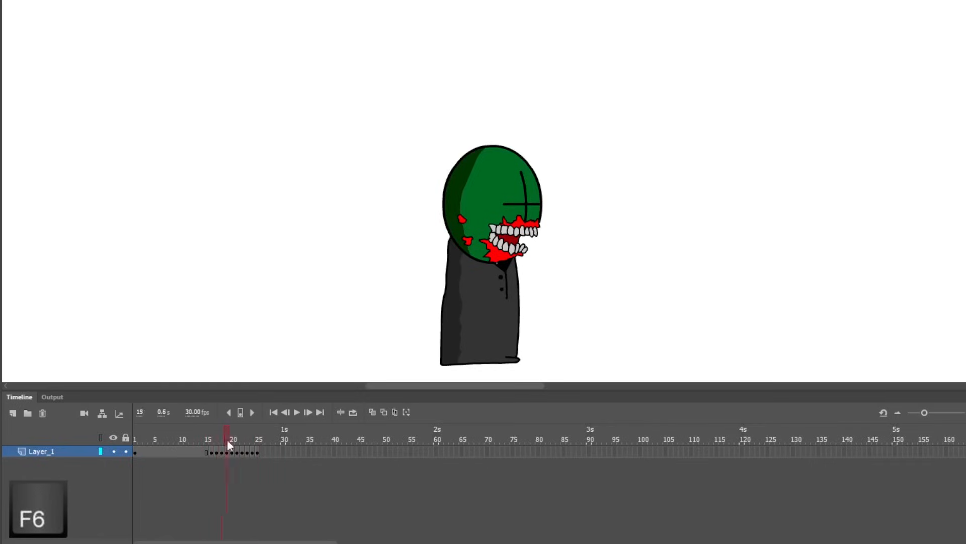
# Step: Insert blank keyframes on Layer_1 starting at frame 26
pyautogui.press('F7')
pyautogui.press('F7')
pyautogui.press('F7')
pyautogui.press('F7')
pyautogui.press('F7')
pyautogui.press('F7')
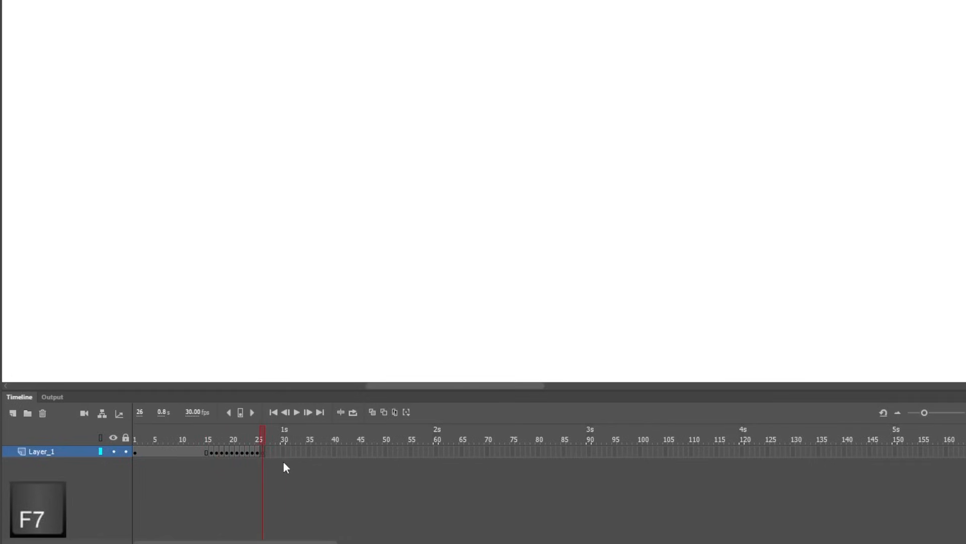
# Step: Fill the pistol's grip with grey and convert the whole drawing to a movie clip symbol named gun
pyautogui.click(591, 396)
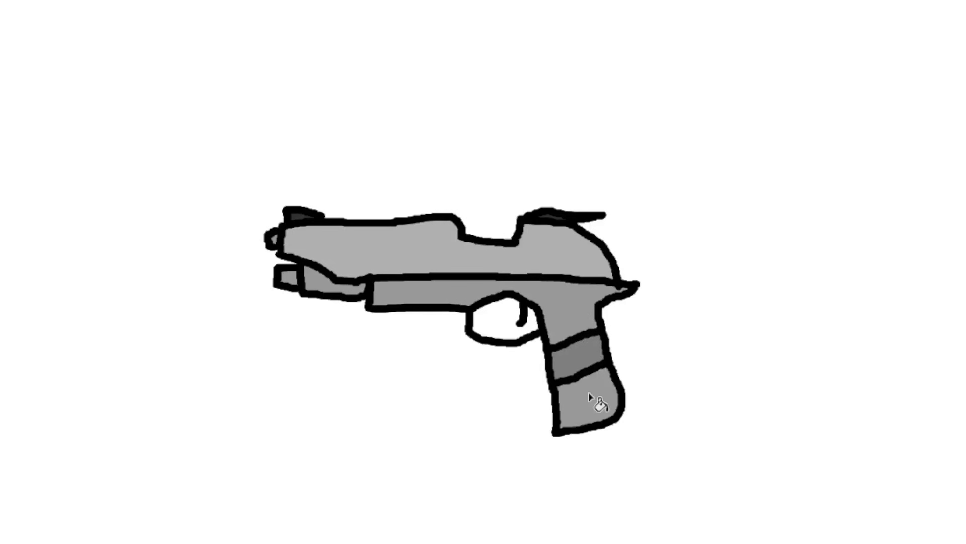
pyautogui.moveTo(209, 148); pyautogui.dragTo(733, 468)
pyautogui.rightClick(598, 390)
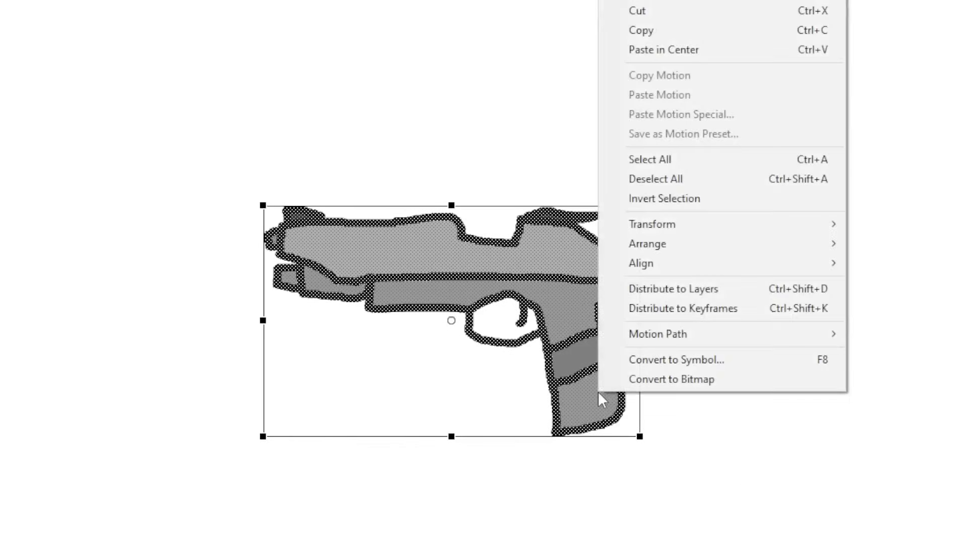
pyautogui.click(627, 365)
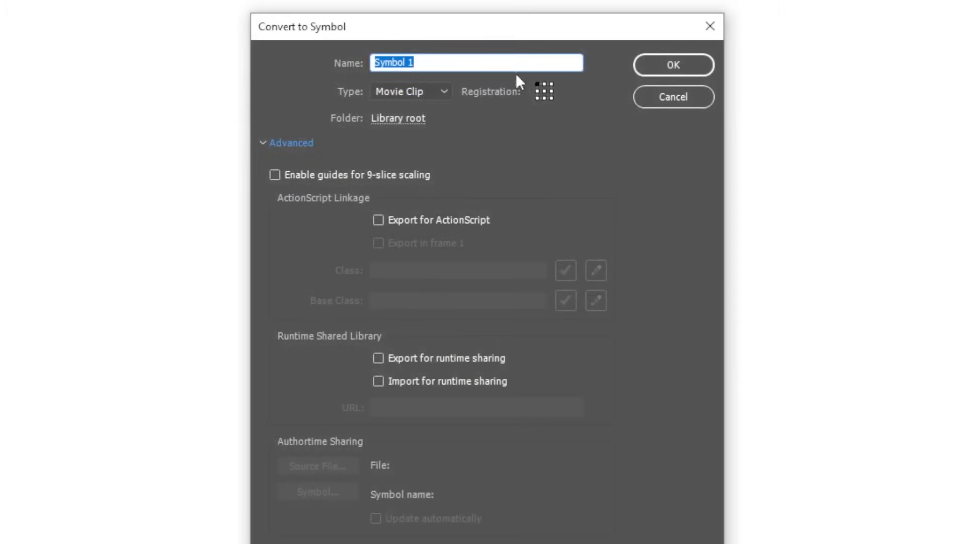
pyautogui.press('Return')
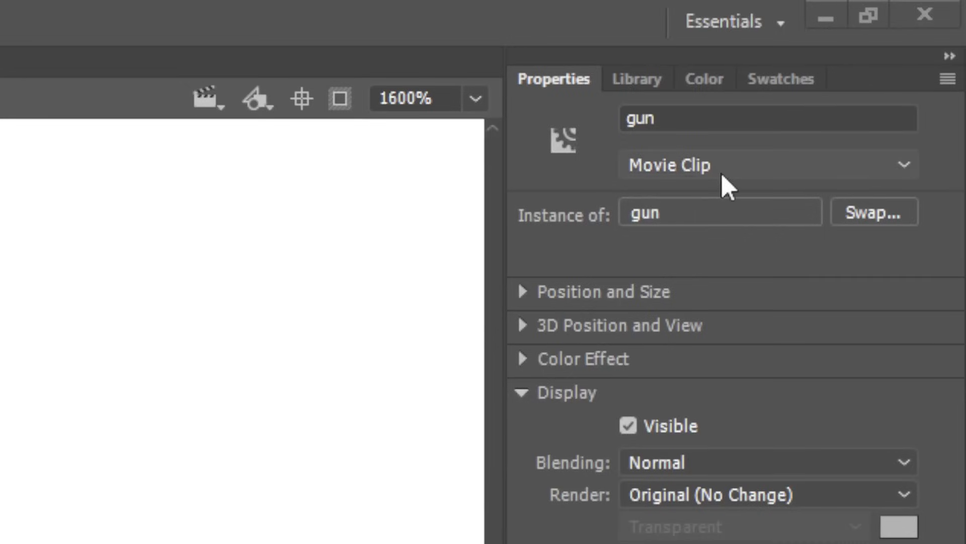
# Step: Change the gun instance's symbol type from Movie Clip to Graphic
pyautogui.click(721, 173)
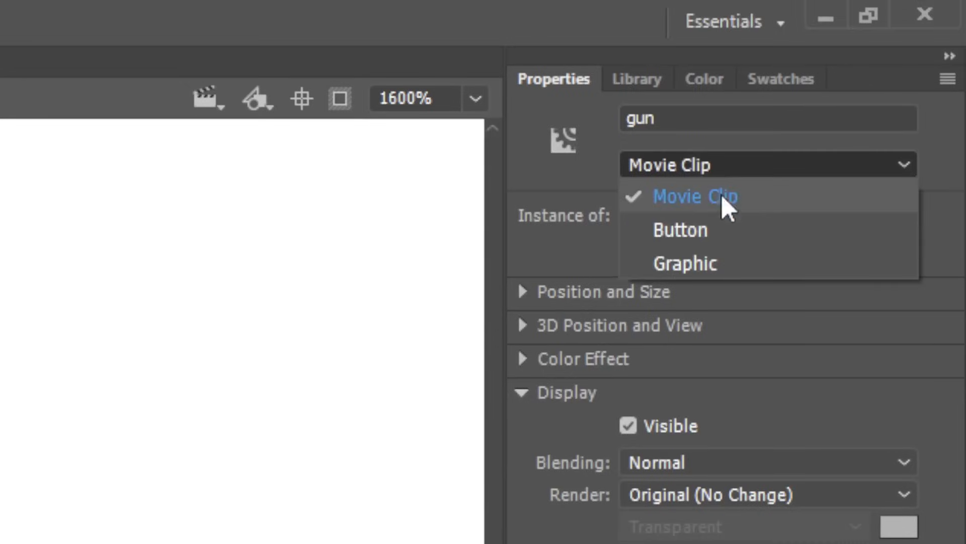
pyautogui.click(736, 266)
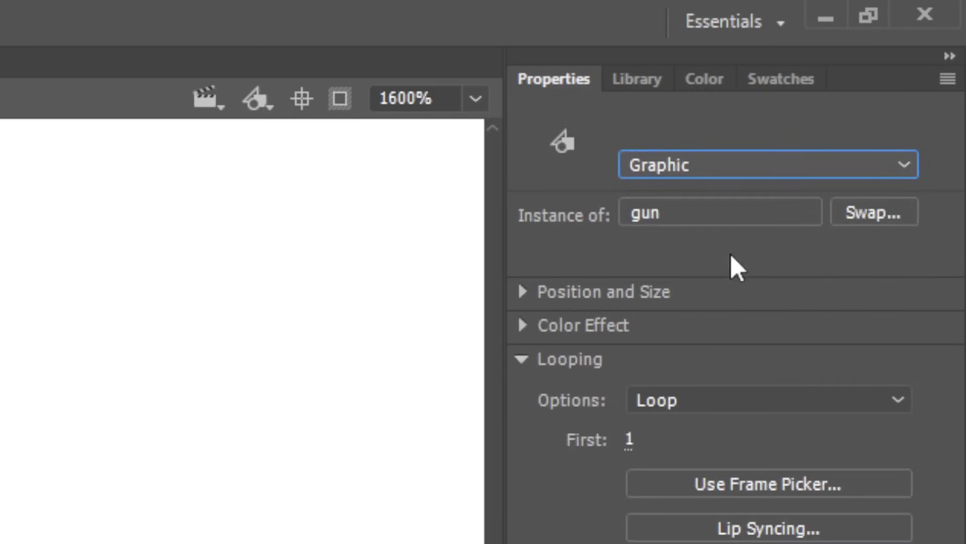
pyautogui.click(736, 179)
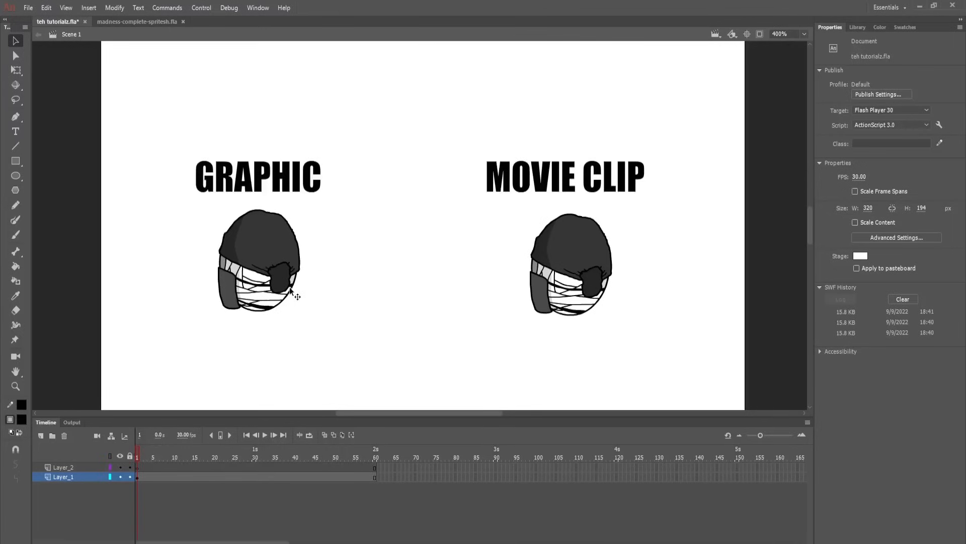
# Step: Play the frames inside the head symbol under GRAPHIC and return to Scene 1
pyautogui.doubleClick(291, 290)
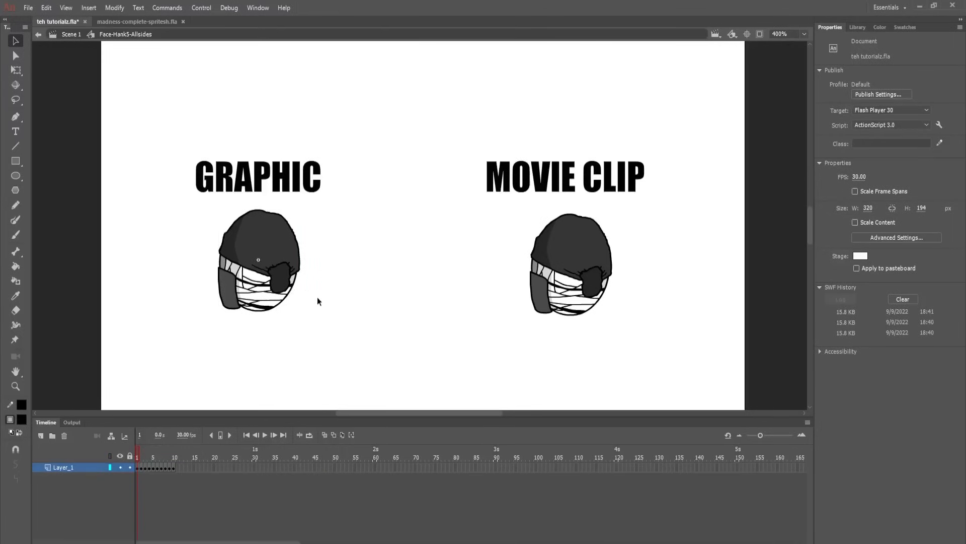
pyautogui.press('Return')
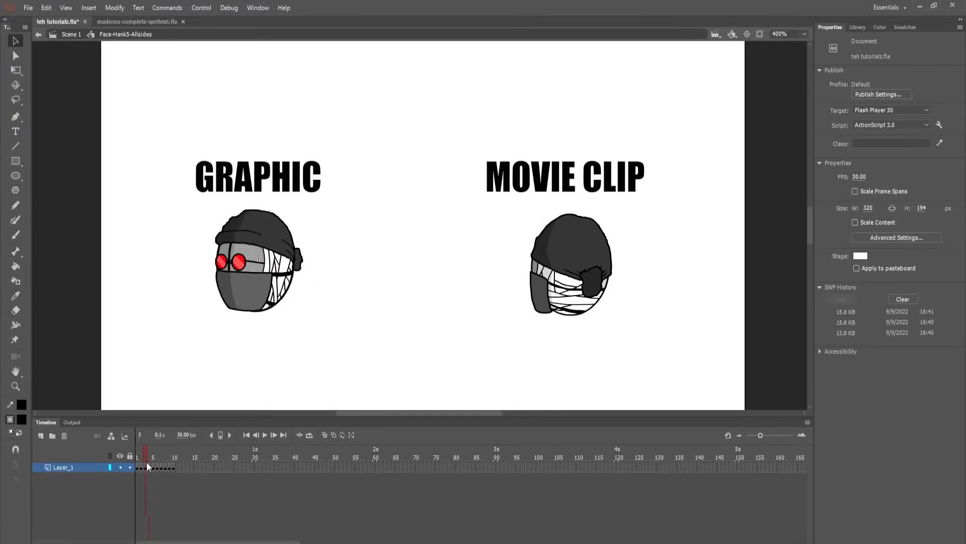
pyautogui.doubleClick(195, 367)
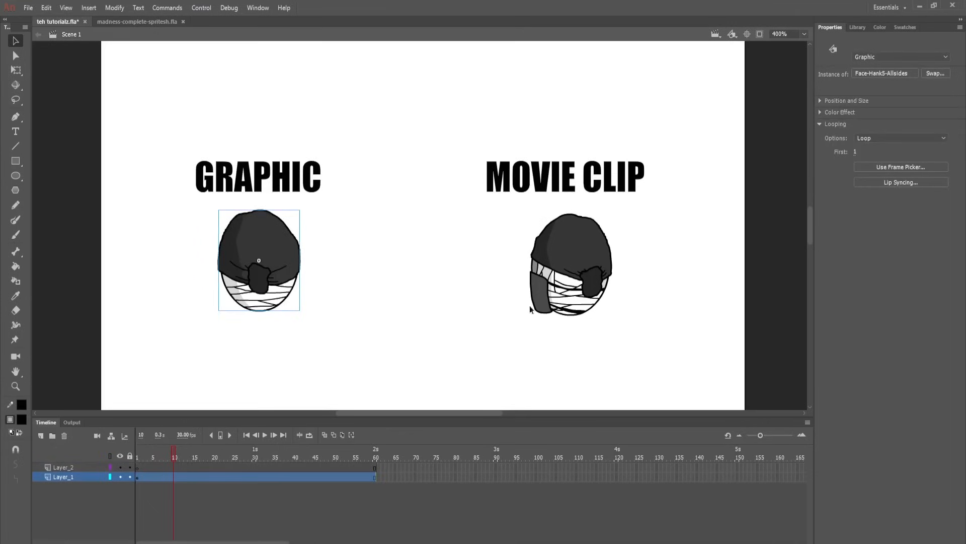
# Step: Play the frames inside the head symbol under MOVIE CLIP and return to Scene 1
pyautogui.moveTo(854, 152); pyautogui.dragTo(854, 151)
pyautogui.click(241, 361)
pyautogui.press('Return')
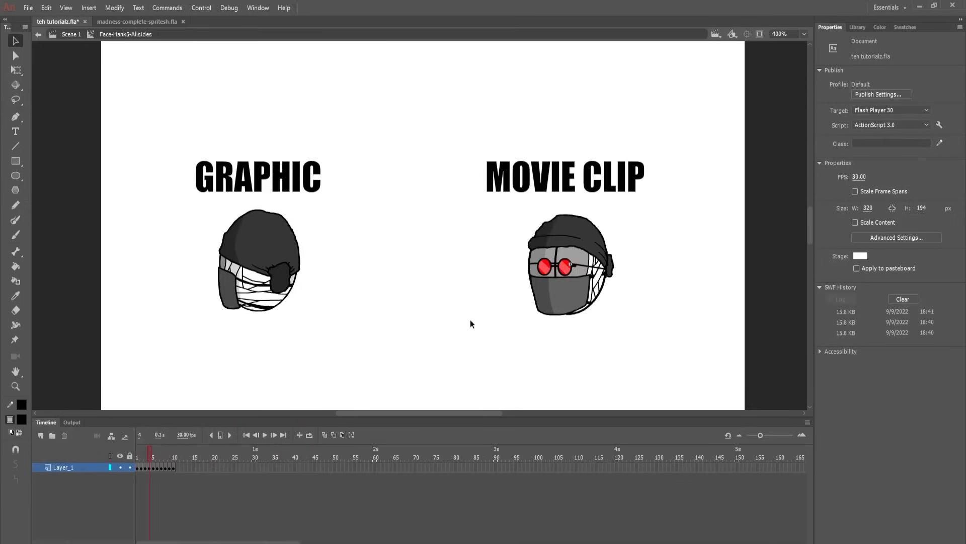
pyautogui.doubleClick(470, 323)
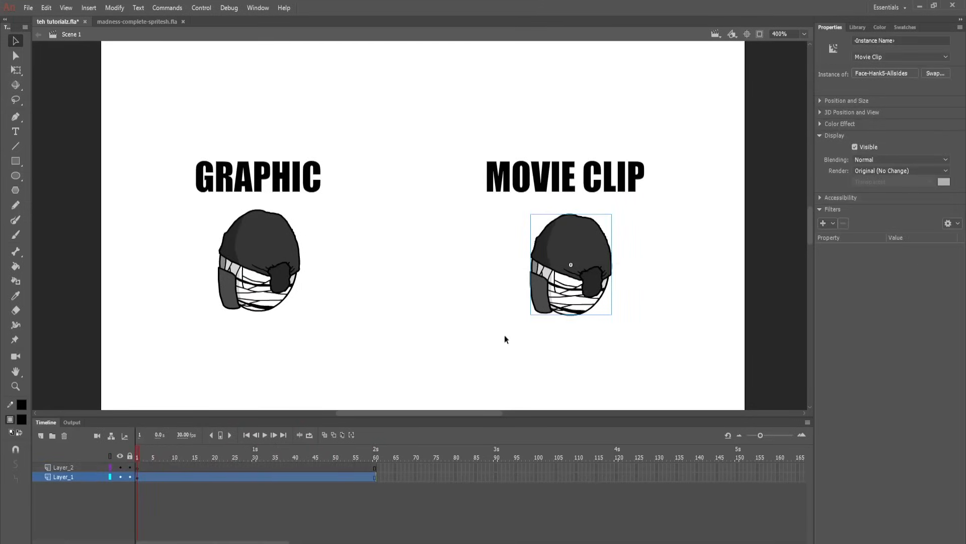
# Step: Add a Glow filter with an 8 px blur to the movie clip head
pyautogui.click(826, 223)
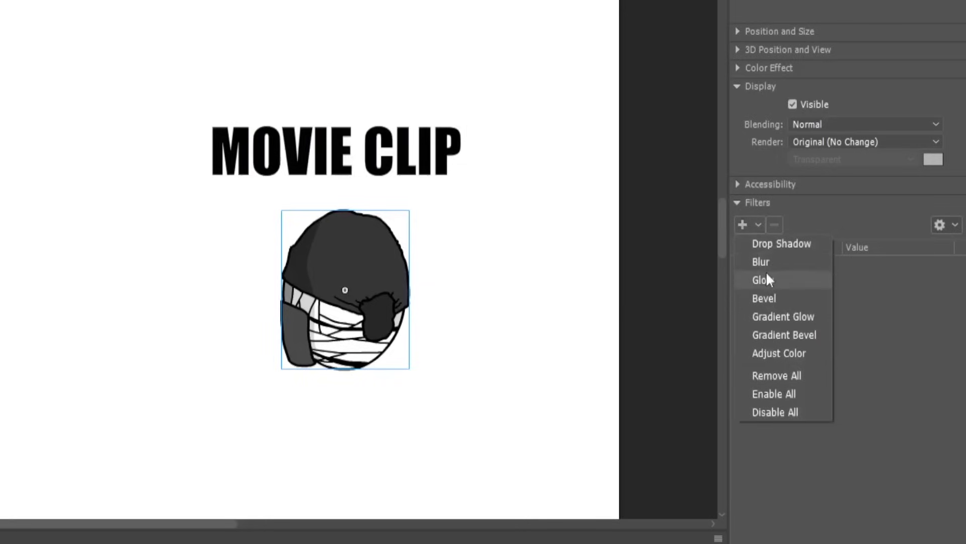
pyautogui.click(836, 256)
pyautogui.moveTo(849, 278); pyautogui.dragTo(861, 279)
# Step: Add a Blur filter to the movie clip head and test the movie
pyautogui.click(739, 228)
pyautogui.click(753, 255)
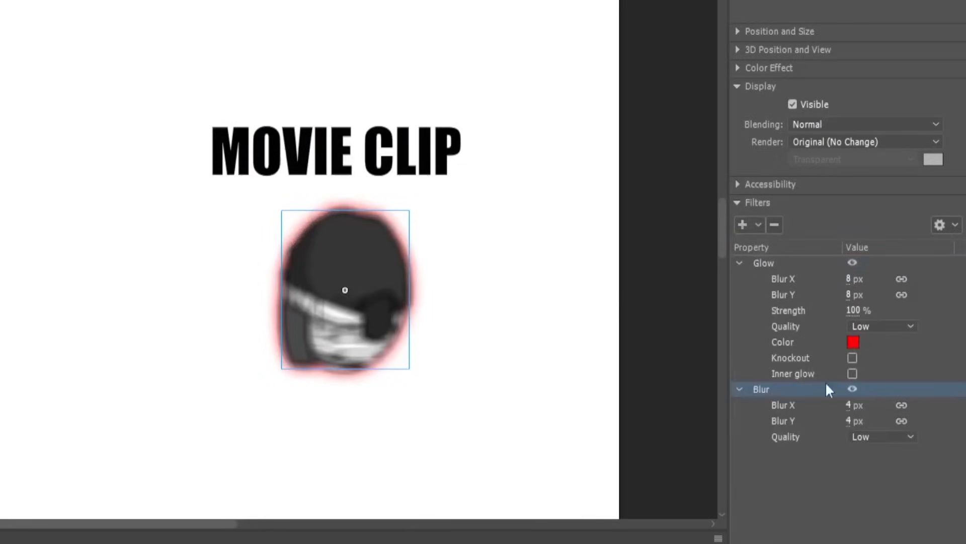
pyautogui.click(874, 488)
pyautogui.hotkey('ctrl', 'Return')
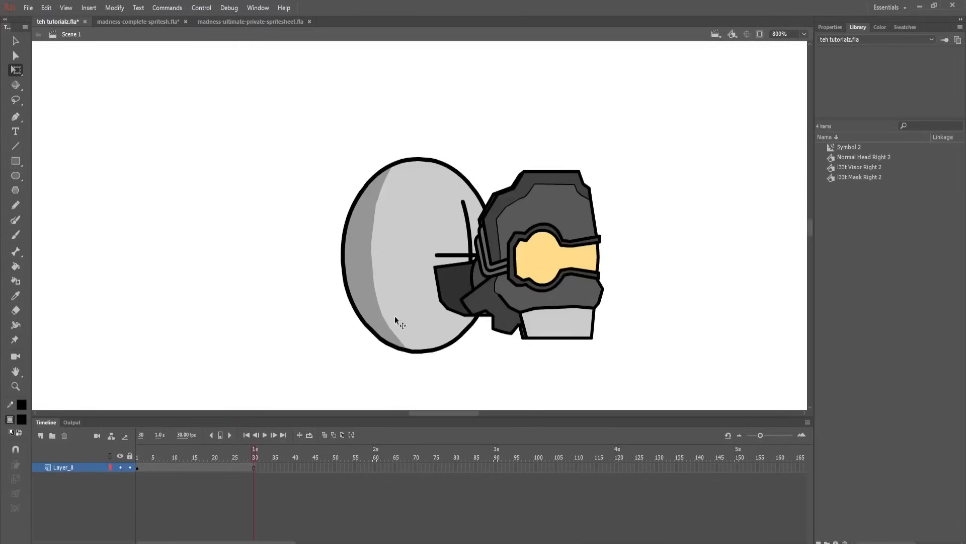
# Step: Move the visor mask over the grey head, group the two, and check the contents of the group
pyautogui.moveTo(499, 302); pyautogui.dragTo(405, 302)
pyautogui.moveTo(475, 310); pyautogui.dragTo(353, 232)
pyautogui.hotkey('ctrl', 'g')
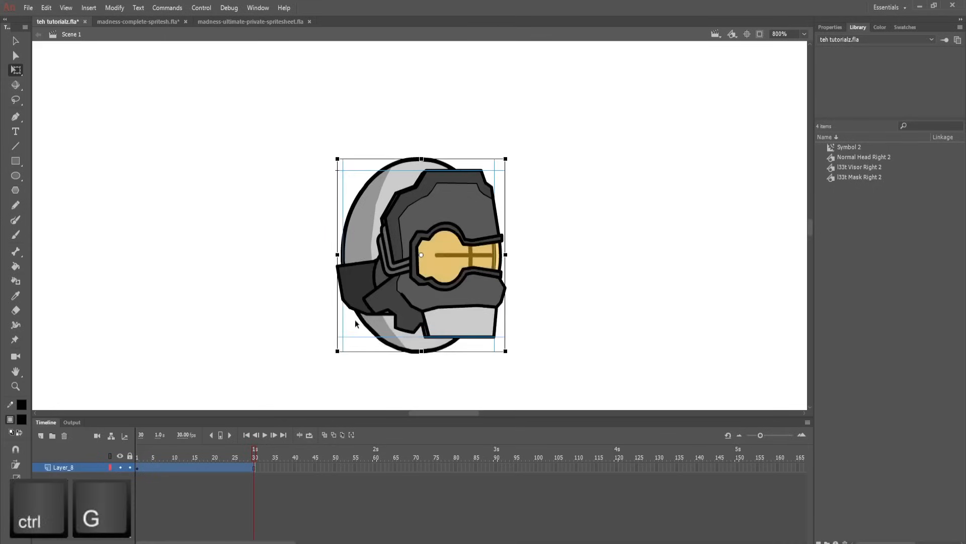
pyautogui.doubleClick(368, 302)
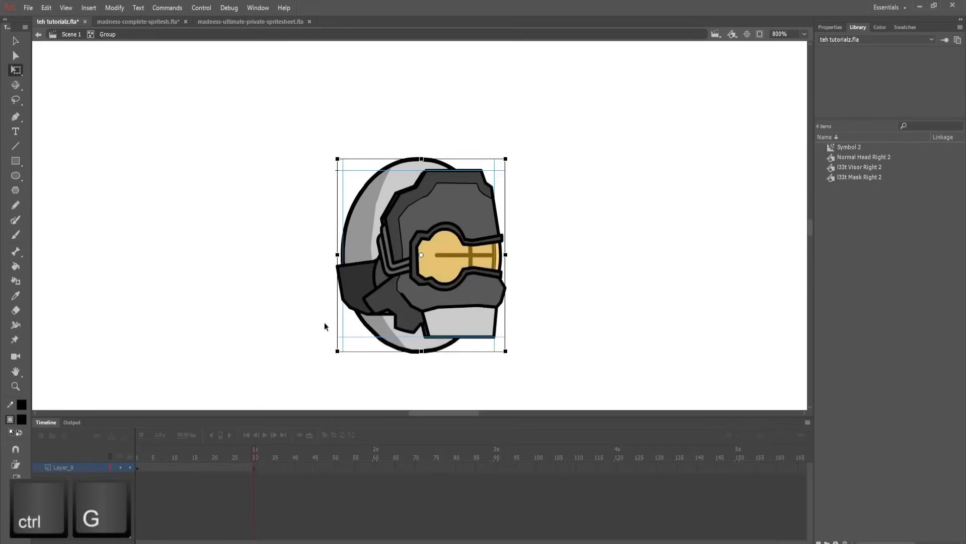
pyautogui.doubleClick(309, 331)
# Step: Add keyframes with the grouped head and mask repositioned, and step between them to compare the poses
pyautogui.moveTo(364, 309); pyautogui.dragTo(430, 305)
pyautogui.press('F6')
pyautogui.click(346, 297)
pyautogui.doubleClick(472, 294)
pyautogui.doubleClick(297, 279)
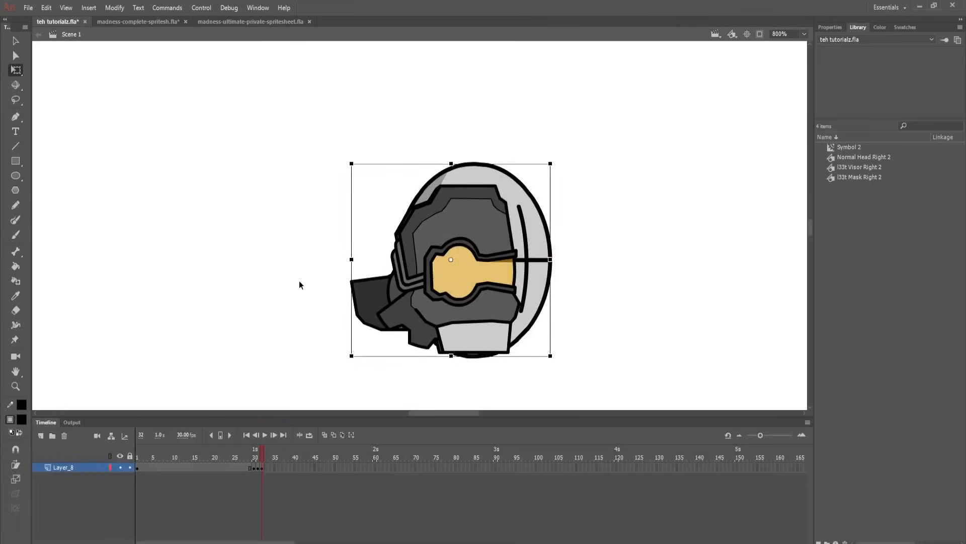
pyautogui.press(',')
pyautogui.press(',')
pyautogui.press('.')
pyautogui.press('.')
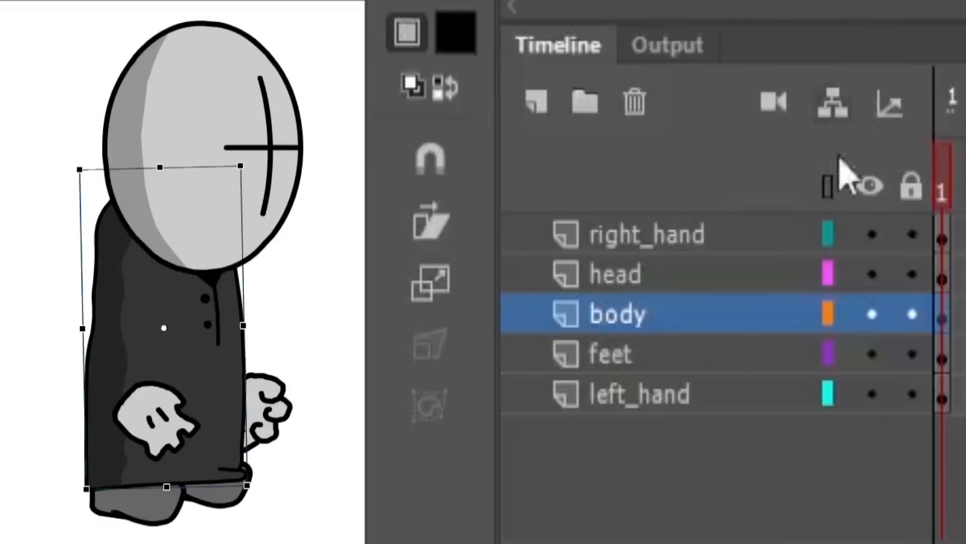
# Step: Place the black sunglasses over the character's face on the head layer and adjust their stacking order
pyautogui.moveTo(777, 306); pyautogui.dragTo(733, 244)
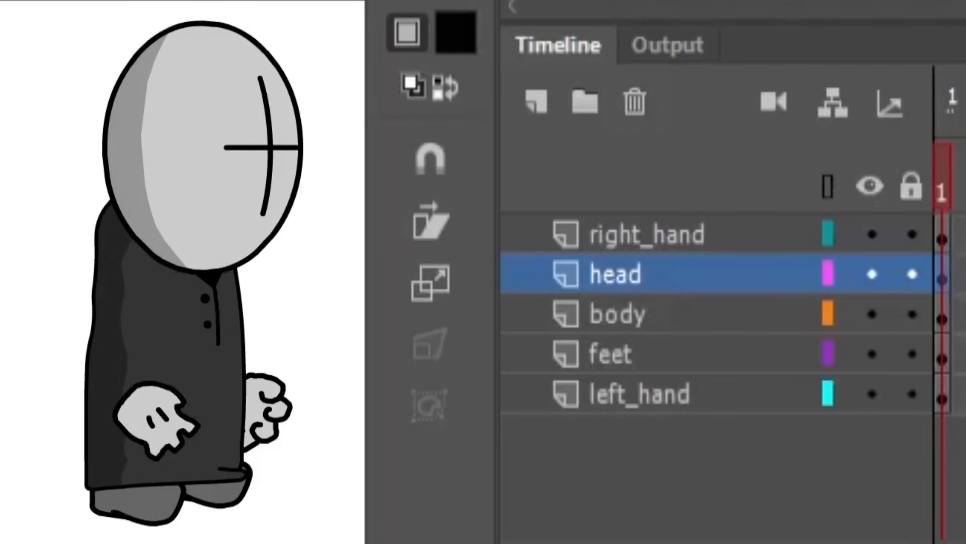
pyautogui.moveTo(363, 231); pyautogui.dragTo(240, 158)
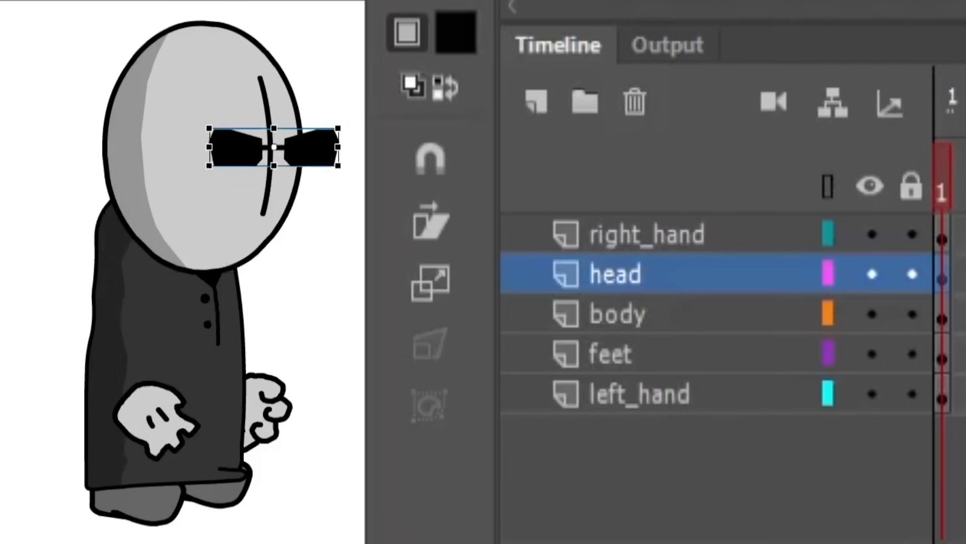
pyautogui.hotkey('ctrl', 'Down')
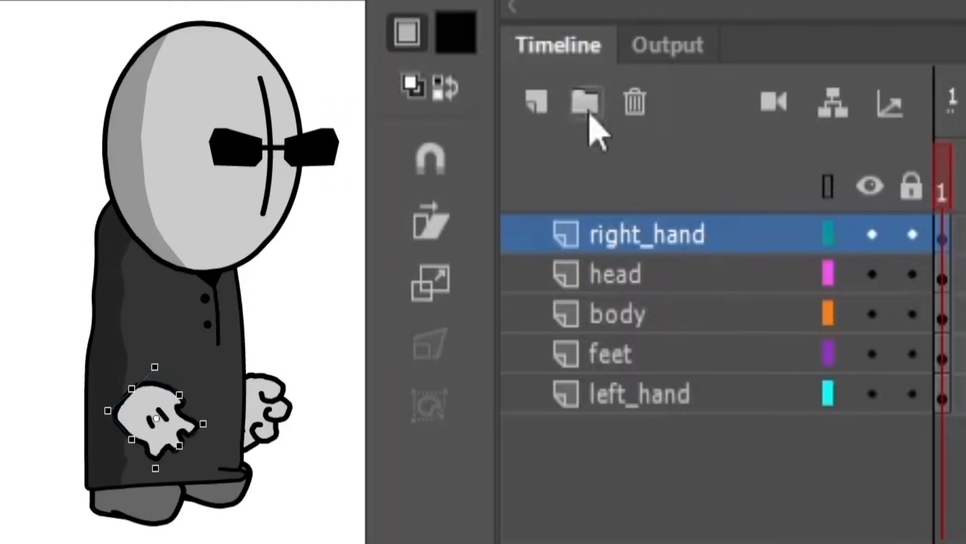
# Step: Create a layer folder above the character's layers and name it agent
pyautogui.click(586, 105)
pyautogui.doubleClick(641, 233)
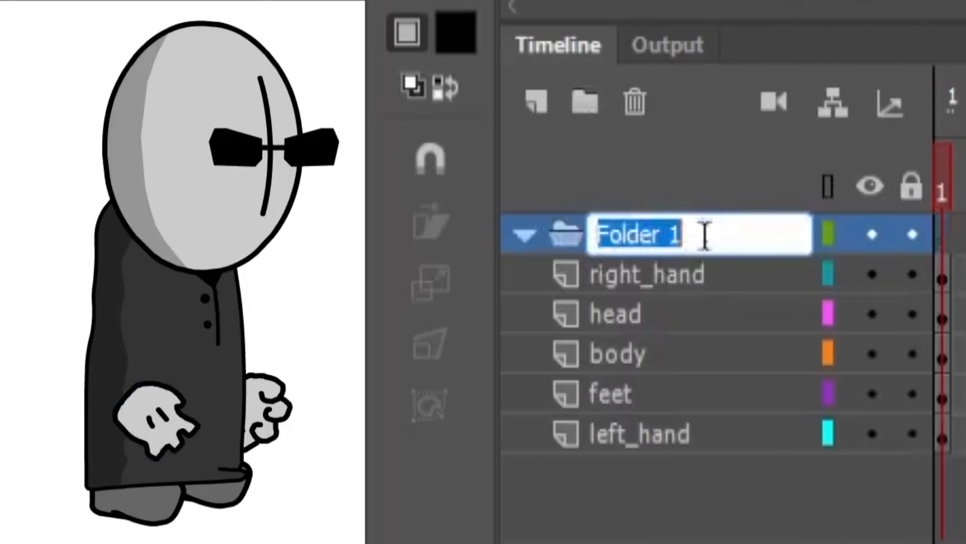
pyautogui.write('agent')
pyautogui.press('Return')
# Step: Move all five layers from right_hand to left_hand into the agent folder and collapse it
pyautogui.click(701, 428)
pyautogui.keyDown('shift'); pyautogui.click(712, 285); pyautogui.keyUp('shift')
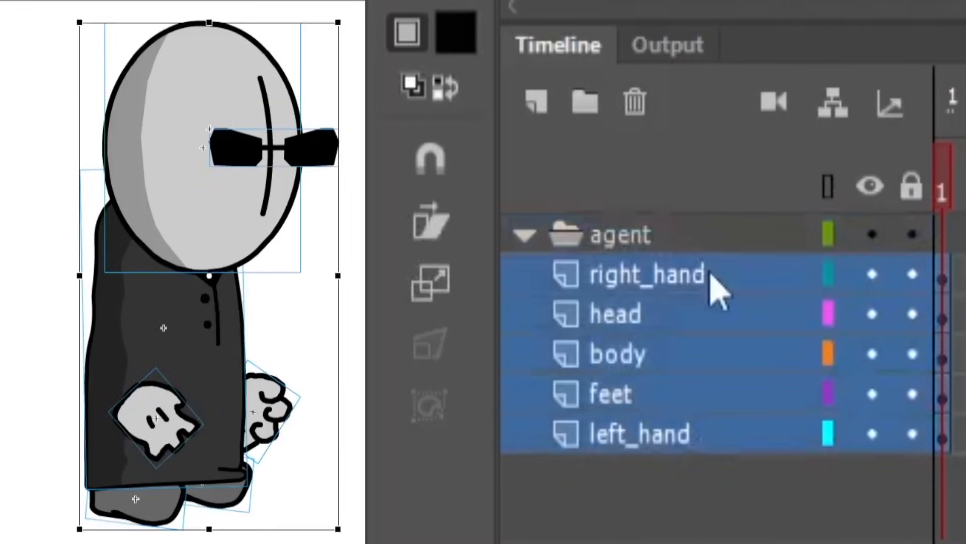
pyautogui.moveTo(712, 285); pyautogui.dragTo(694, 245)
pyautogui.click(525, 235)
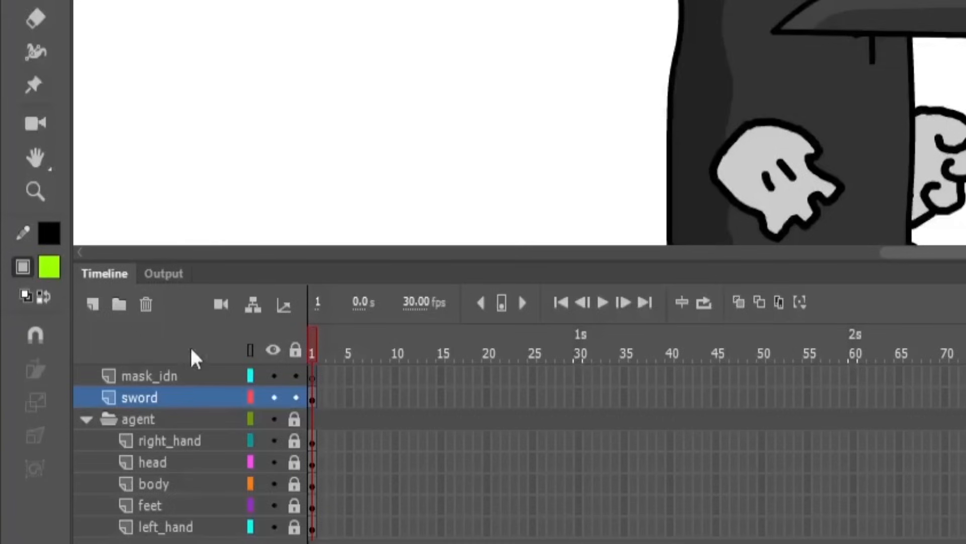
# Step: Turn the mask_idn layer into a mask over sword and paint filled green areas over the blade tip and handle, then lock it
pyautogui.rightClick(194, 379)
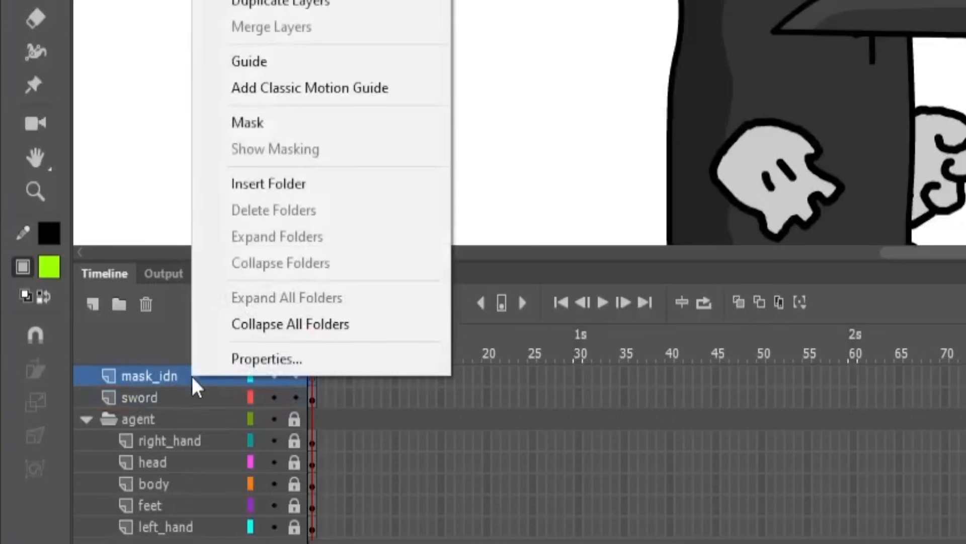
pyautogui.click(256, 123)
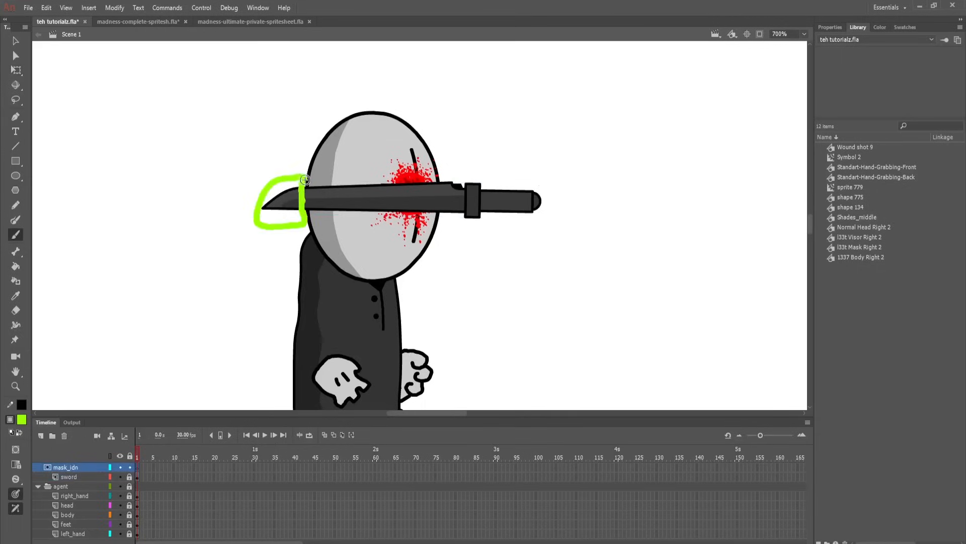
pyautogui.moveTo(401, 208); pyautogui.dragTo(453, 164)
pyautogui.press('k')
pyautogui.click(523, 174)
pyautogui.click(279, 204)
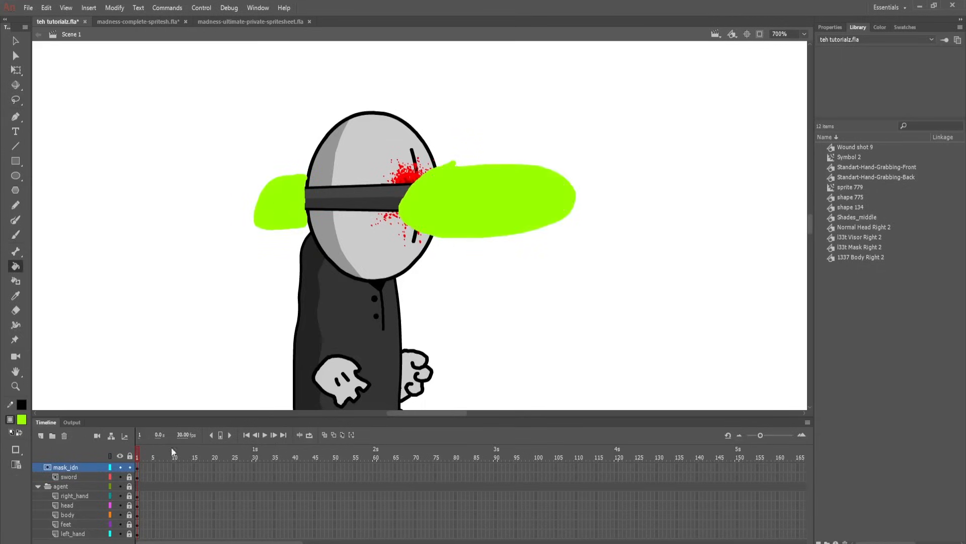
pyautogui.click(129, 467)
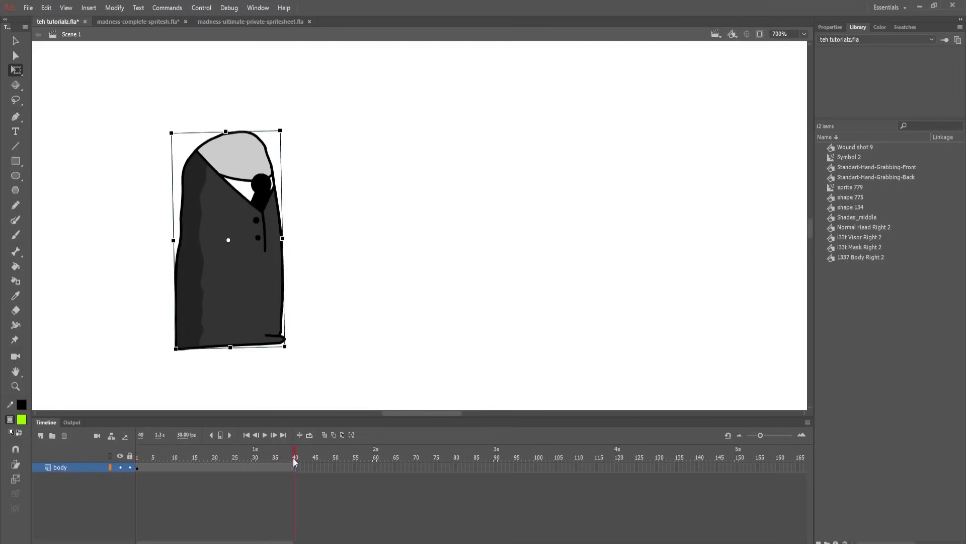
# Step: Add a keyframe at frame 40 with the body moved to the right side of the stage and create a classic tween
pyautogui.press('F6')
pyautogui.moveTo(254, 325); pyautogui.dragTo(555, 327)
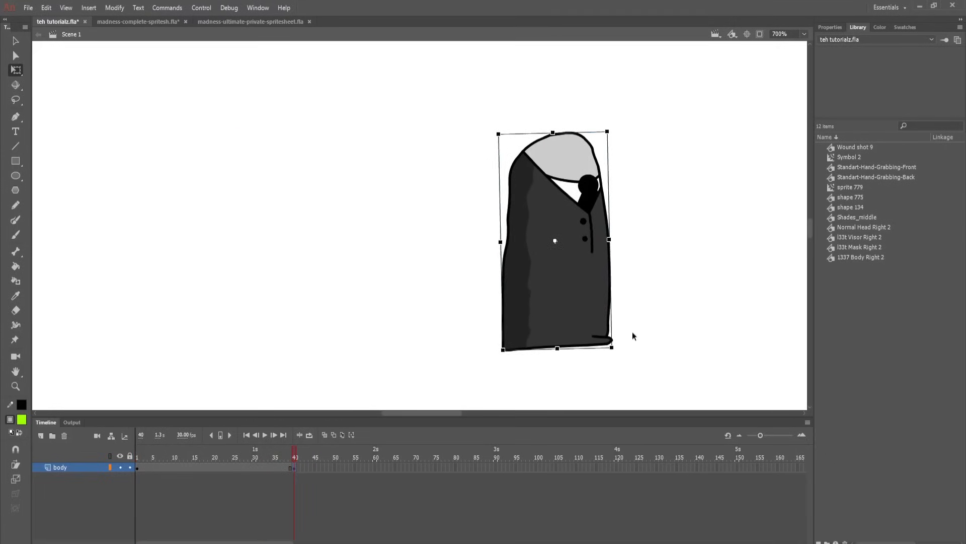
pyautogui.click(244, 466)
pyautogui.rightClick(243, 467)
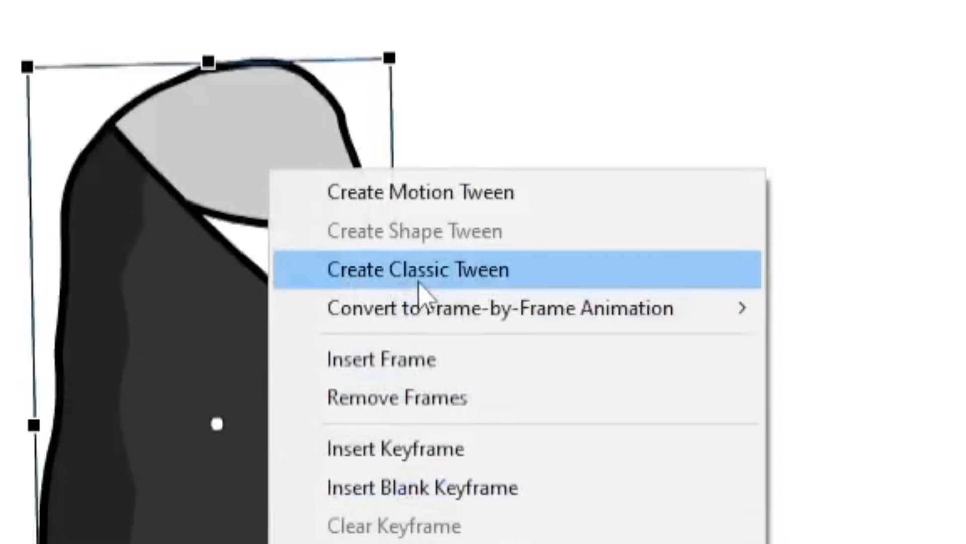
pyautogui.click(419, 283)
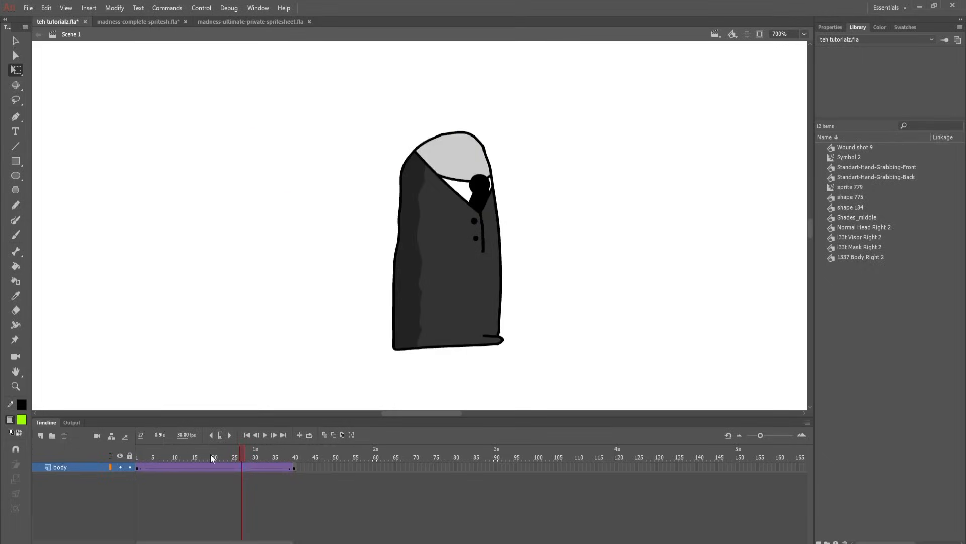
# Step: Play back the body's tween and set its classic ease to 67 out
pyautogui.moveTo(211, 454); pyautogui.dragTo(137, 455)
pyautogui.press('Return')
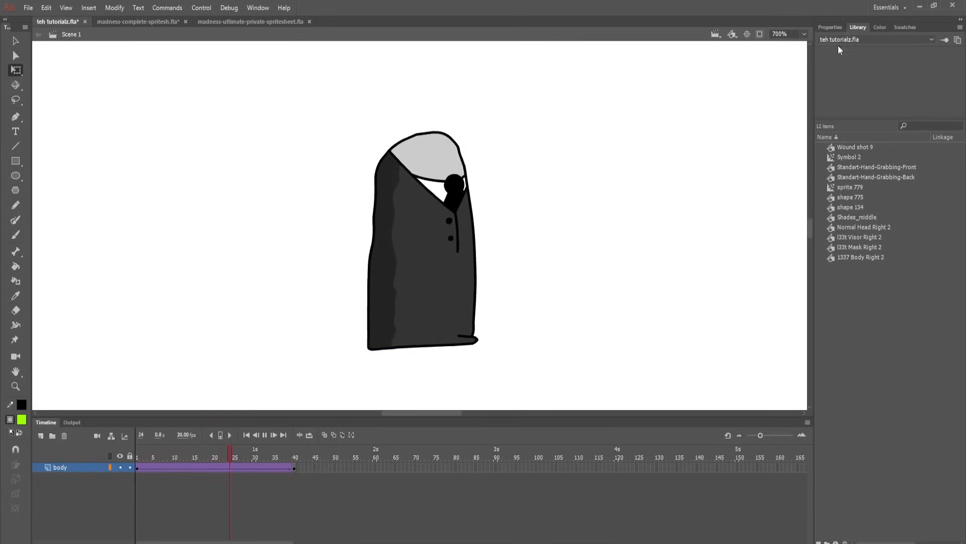
pyautogui.click(835, 28)
pyautogui.press('Return')
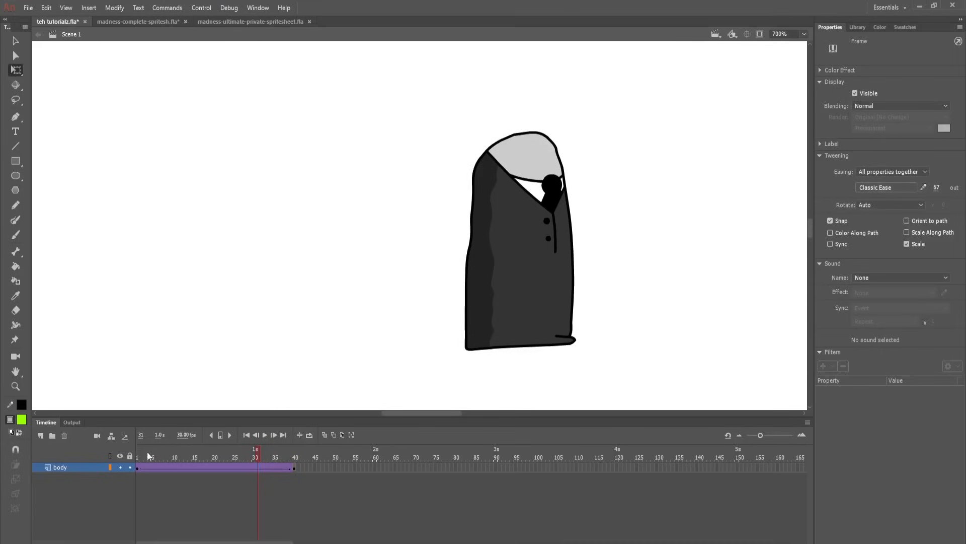
pyautogui.press('Return')
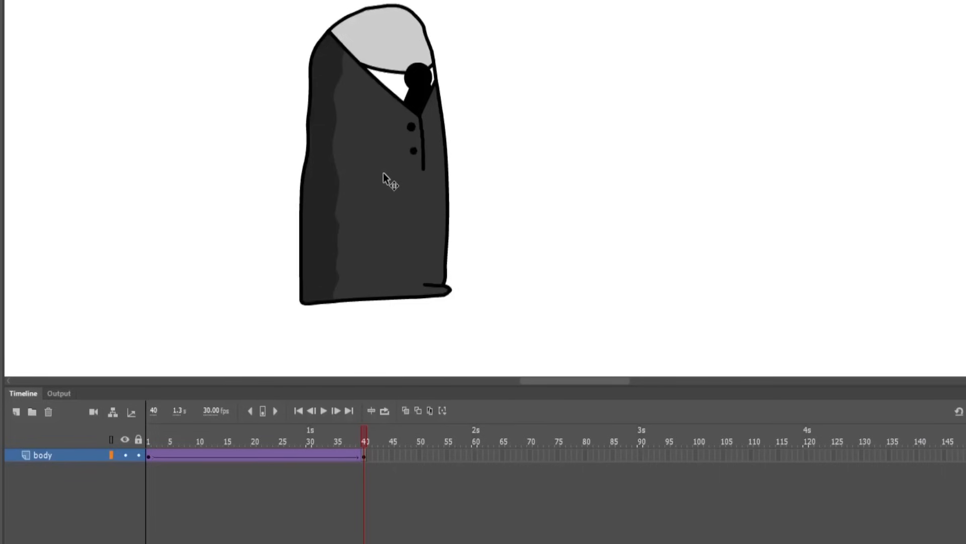
pyautogui.rightClick(385, 174)
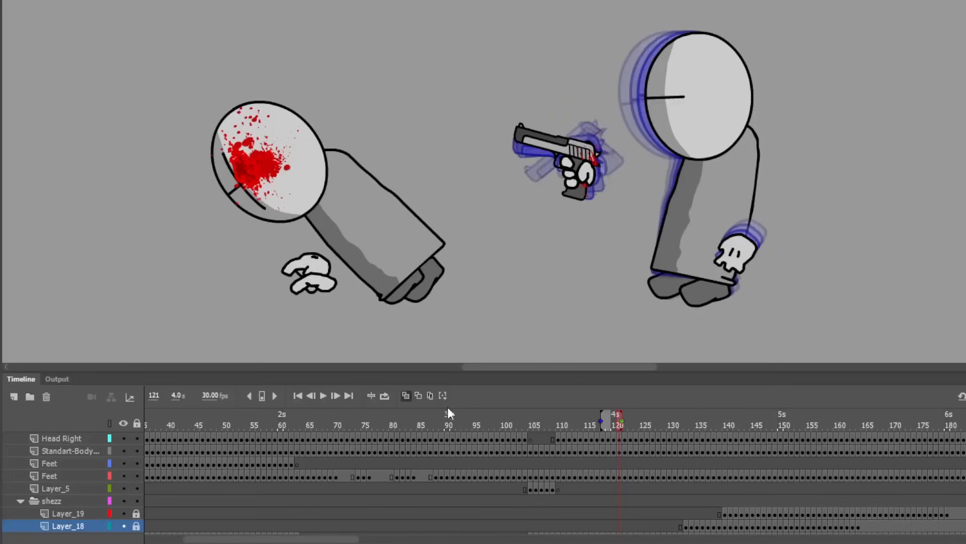
# Step: At frame 146, try onion skin outlines and multiple-frame editing, move the shooter's head in earlier frames, and adjust the onion skin range
pyautogui.moveTo(629, 419); pyautogui.dragTo(758, 421)
pyautogui.click(418, 397)
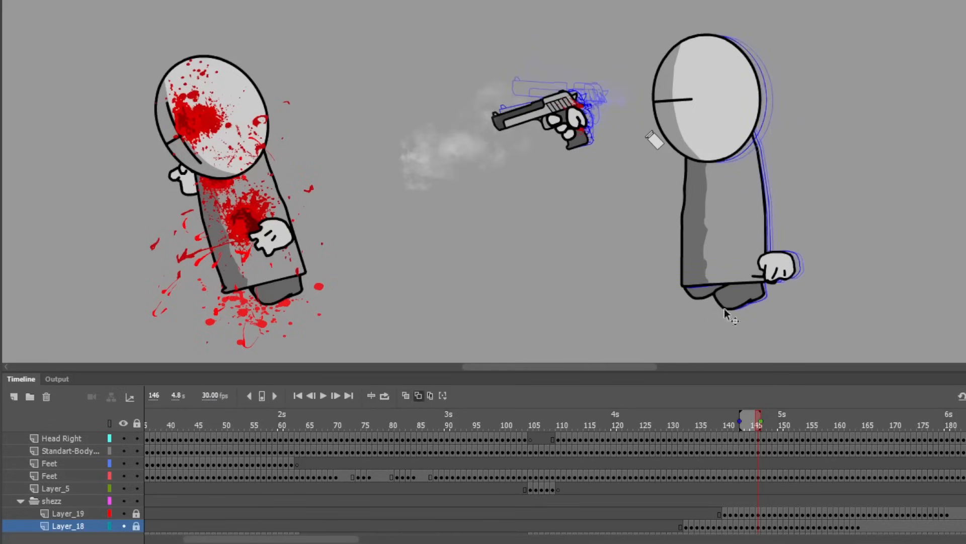
pyautogui.click(429, 395)
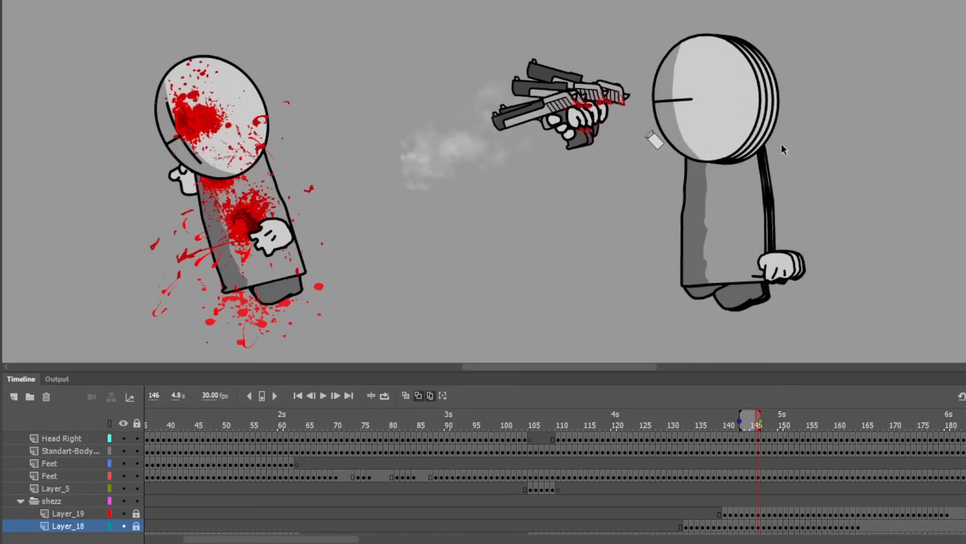
pyautogui.moveTo(773, 126); pyautogui.dragTo(893, 116)
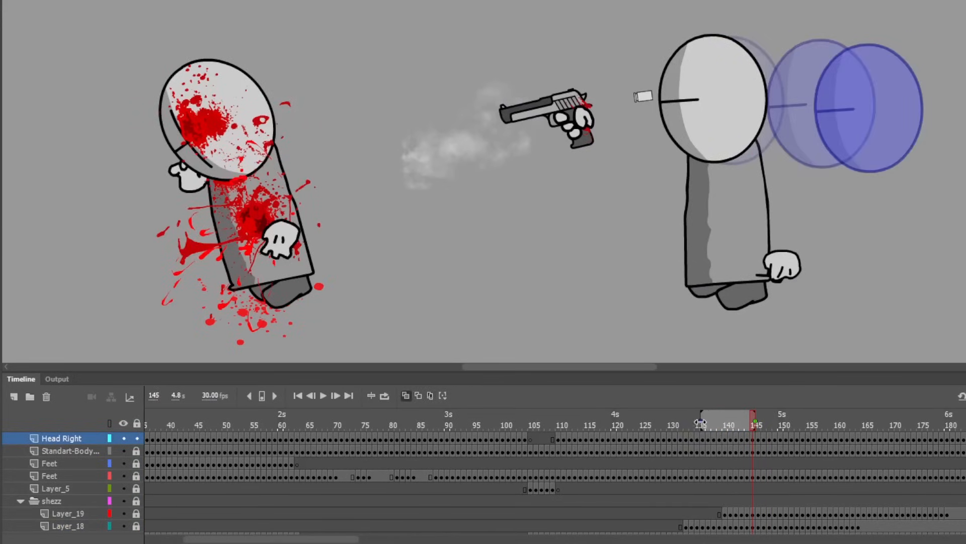
pyautogui.moveTo(753, 420); pyautogui.dragTo(816, 420)
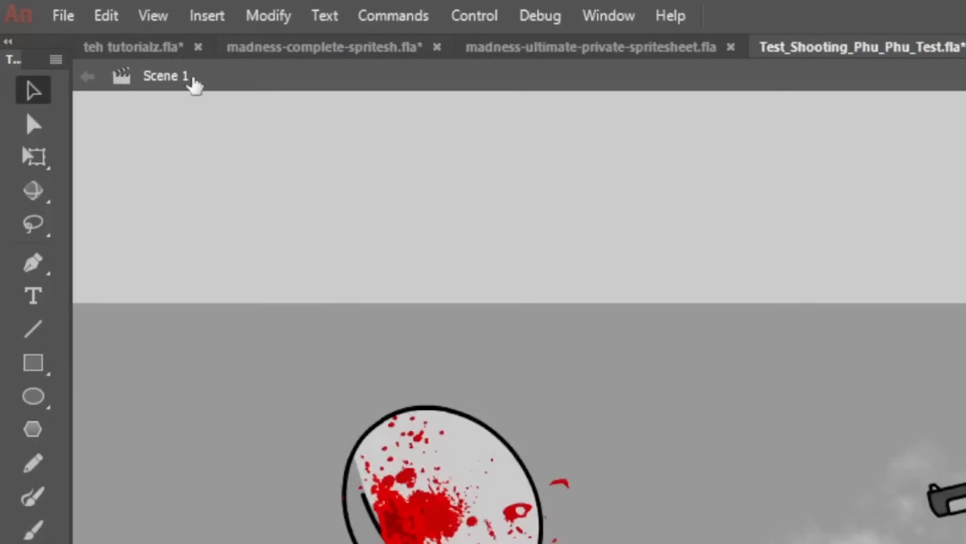
# Step: Display the available snapping options for the stage
pyautogui.click(155, 15)
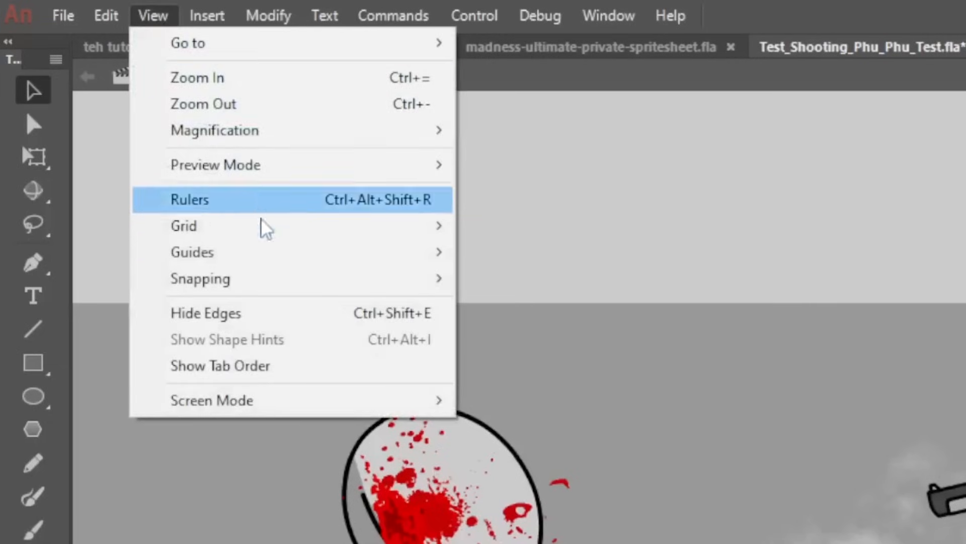
pyautogui.moveTo(373, 284)
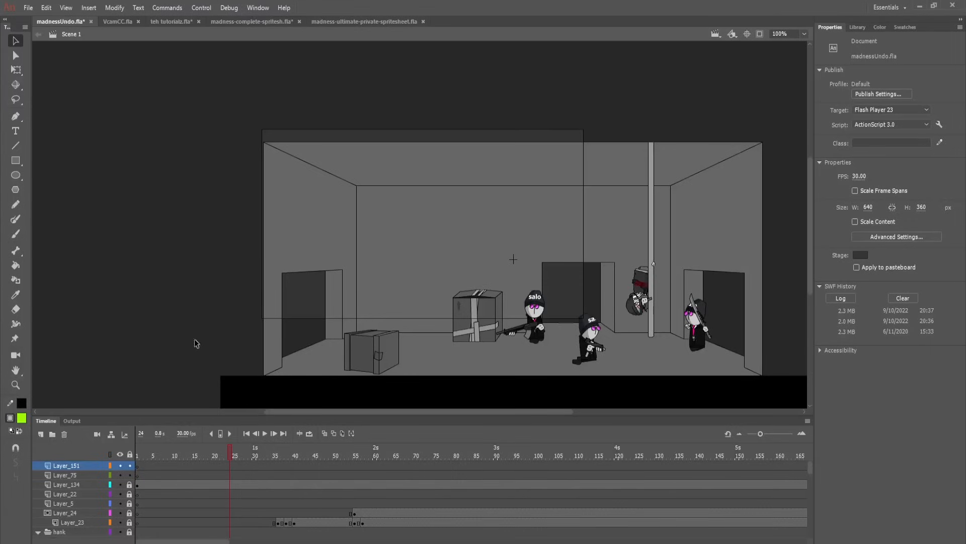
# Step: Enable the camera in the madnessUndo scene, pan it toward the characters and zoom it out slightly
pyautogui.click(97, 433)
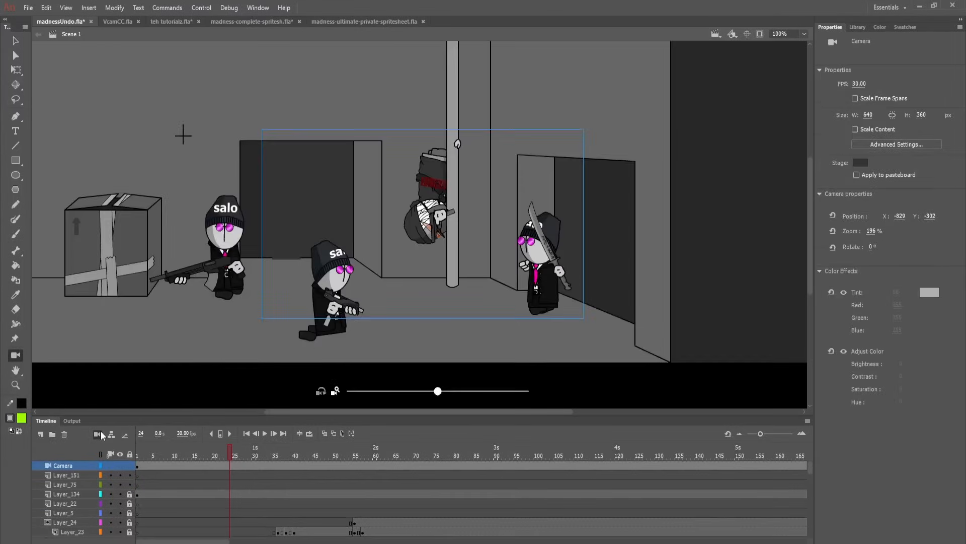
pyautogui.moveTo(394, 292); pyautogui.dragTo(425, 306)
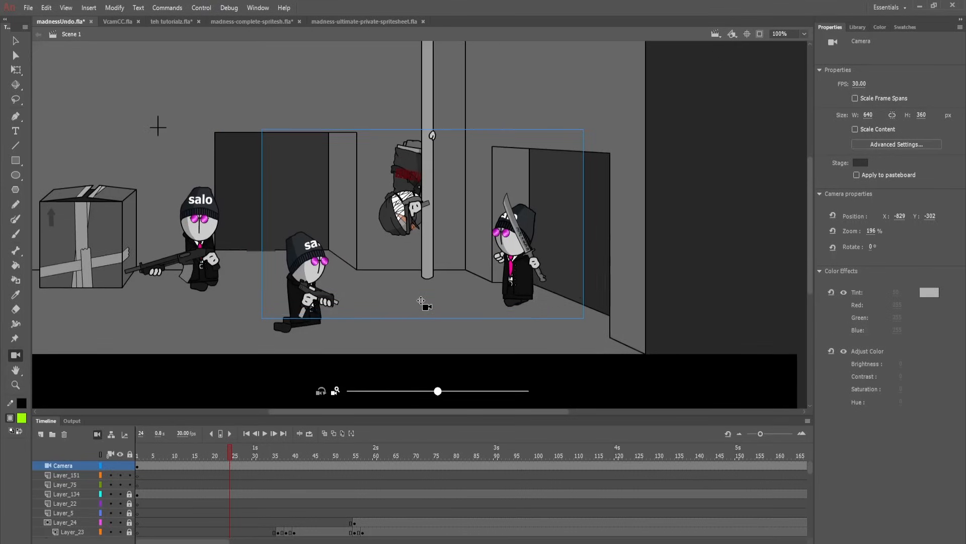
pyautogui.moveTo(428, 397); pyautogui.dragTo(424, 396)
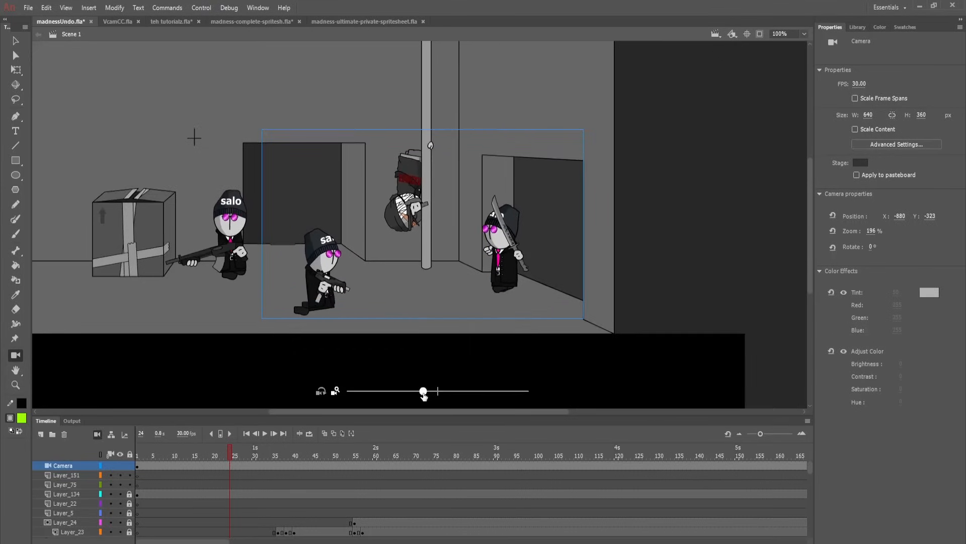
pyautogui.moveTo(407, 292); pyautogui.dragTo(400, 292)
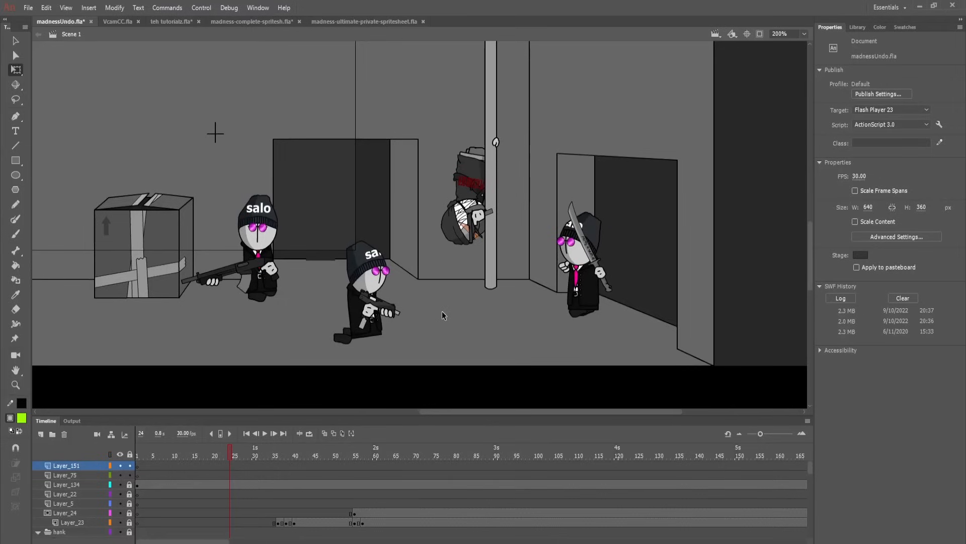
# Step: Move the virtual camera frame toward the sword-wielding character, enlarge it, and test the movie
pyautogui.click(442, 312)
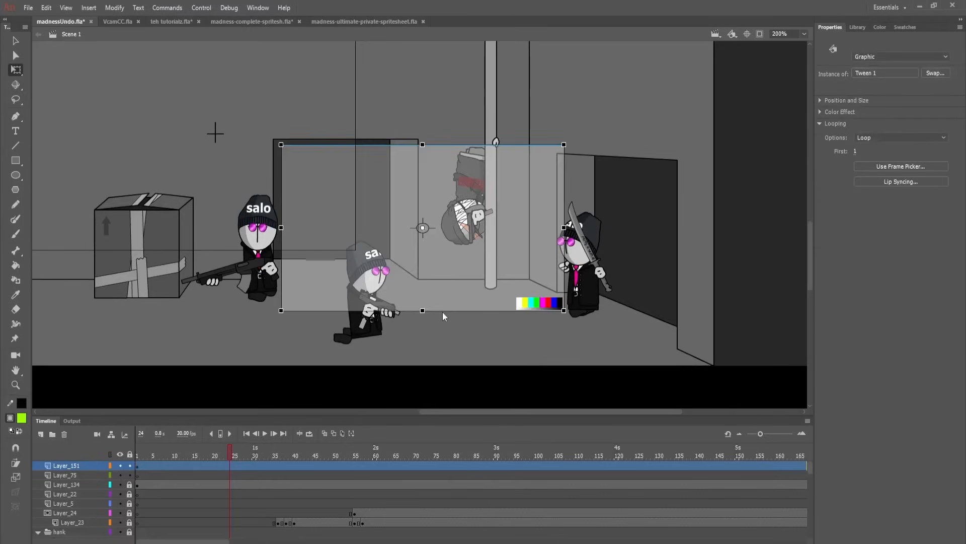
pyautogui.moveTo(500, 286); pyautogui.dragTo(566, 302)
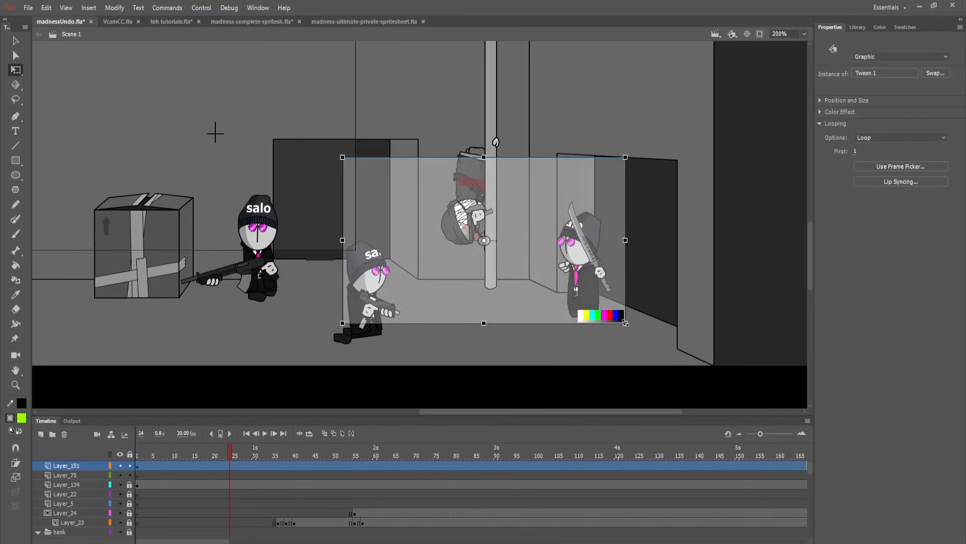
pyautogui.moveTo(625, 323); pyautogui.dragTo(675, 362)
pyautogui.hotkey('ctrl', 'Return')
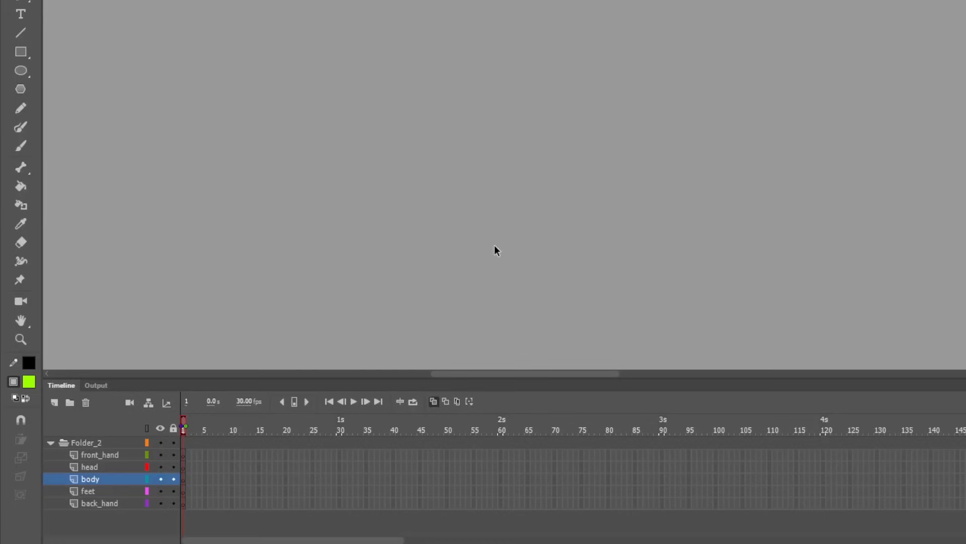
# Step: Paste the body onto the body layer and tilt it slightly, and place the pasted head on top of it
pyautogui.hotkey('ctrl', 'v')
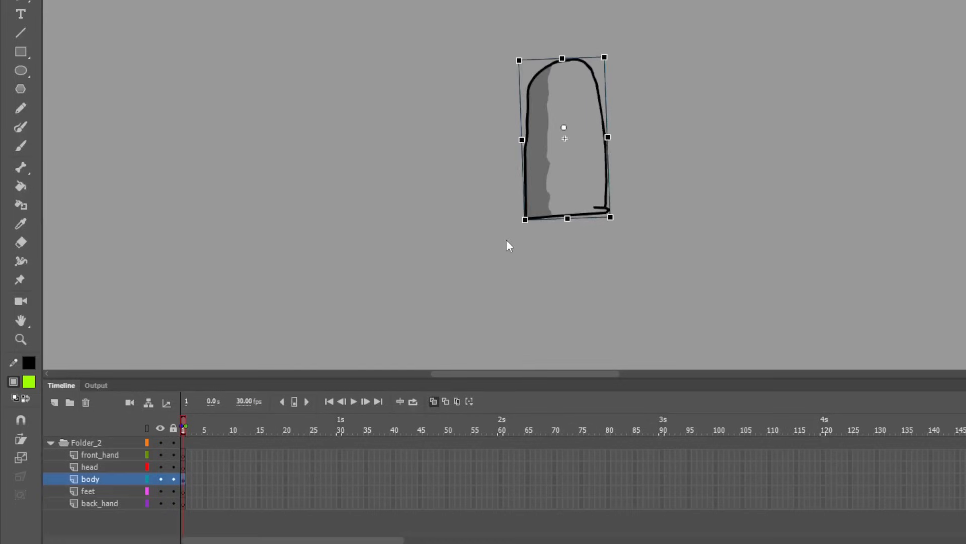
pyautogui.moveTo(569, 188); pyautogui.dragTo(527, 258)
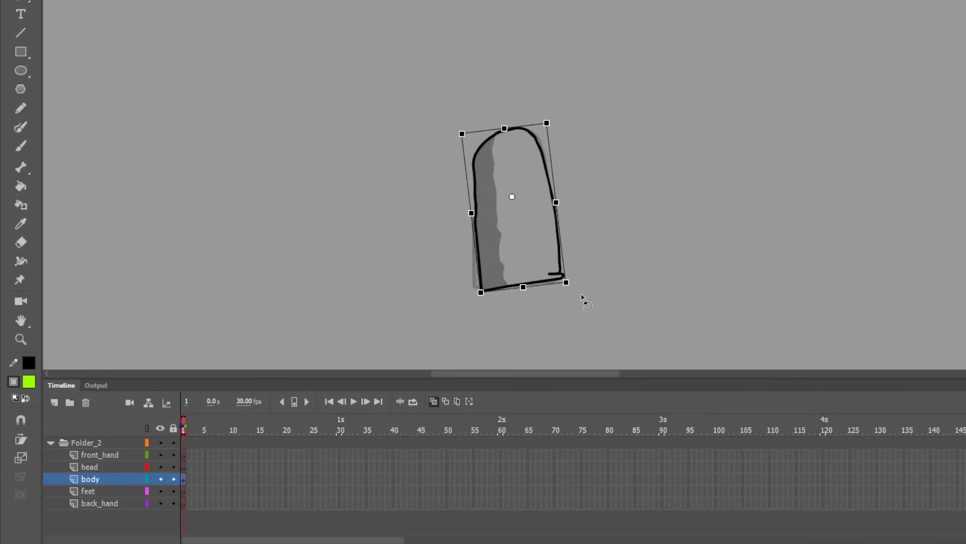
pyautogui.hotkey('ctrl', 'v')
pyautogui.moveTo(567, 170); pyautogui.dragTo(535, 149)
# Step: Paste the feet and both hands on their own layers and position them around the character's body
pyautogui.hotkey('ctrl', 'v')
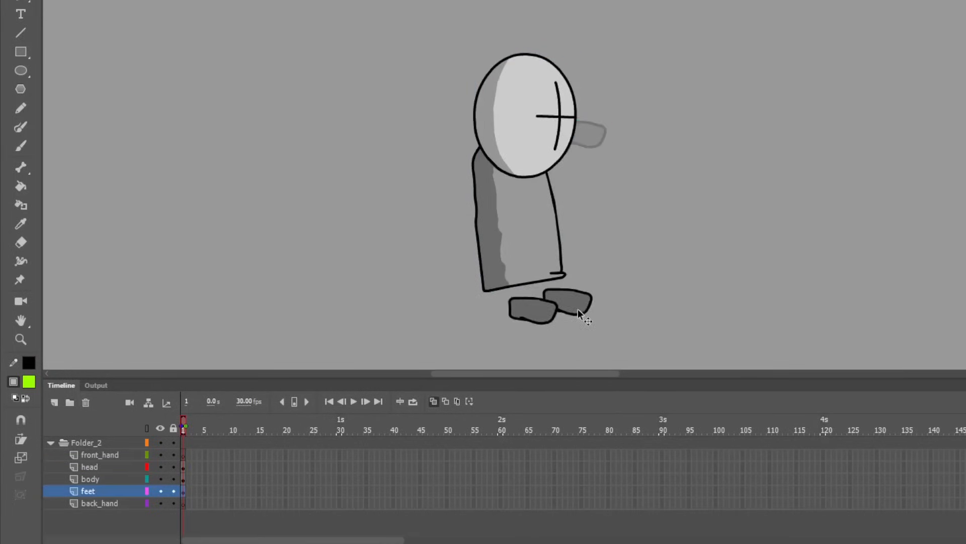
pyautogui.hotkey('ctrl', 'v')
pyautogui.moveTo(598, 148); pyautogui.dragTo(492, 240)
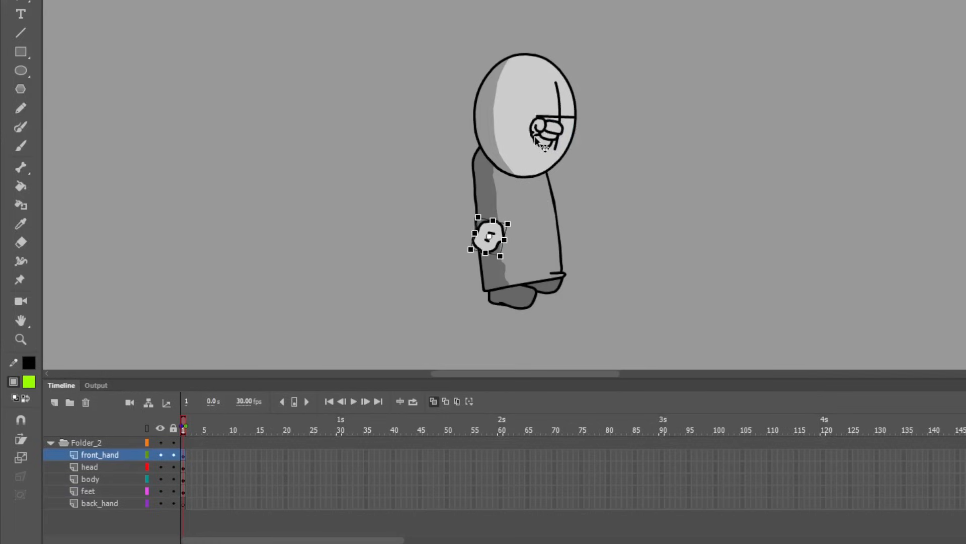
pyautogui.hotkey('ctrl', 'v')
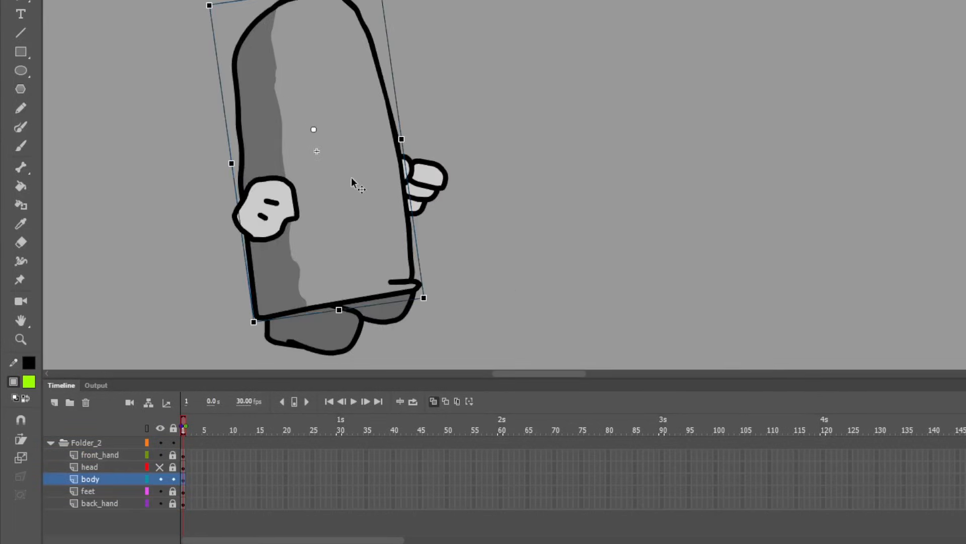
# Step: Animate the body frame by frame up to frame 13, shifting it gradually to the right on each new keyframe
pyautogui.press('F6')
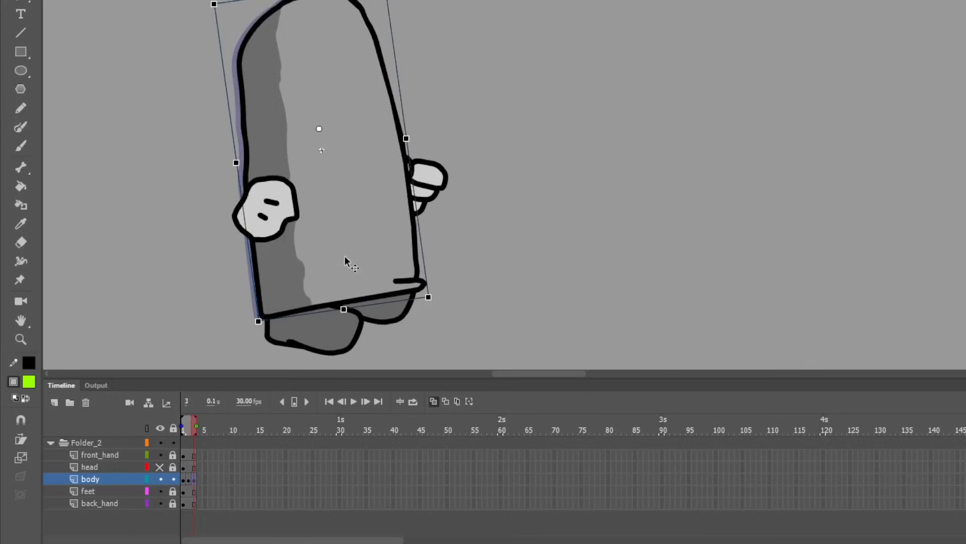
pyautogui.moveTo(345, 258)
pyautogui.mouseDown()
pyautogui.moveTo(456, 276)
pyautogui.moveTo(433, 273)
pyautogui.moveTo(578, 271)
pyautogui.mouseUp()
pyautogui.press('F6')
pyautogui.press('F6')
pyautogui.press('F6')
pyautogui.press('F6')
pyautogui.press('F6')
pyautogui.press('F6')
pyautogui.press('F6')
pyautogui.press('F6')
pyautogui.press('F6')
pyautogui.press('F6')
pyautogui.moveTo(578, 271); pyautogui.dragTo(490, 267)
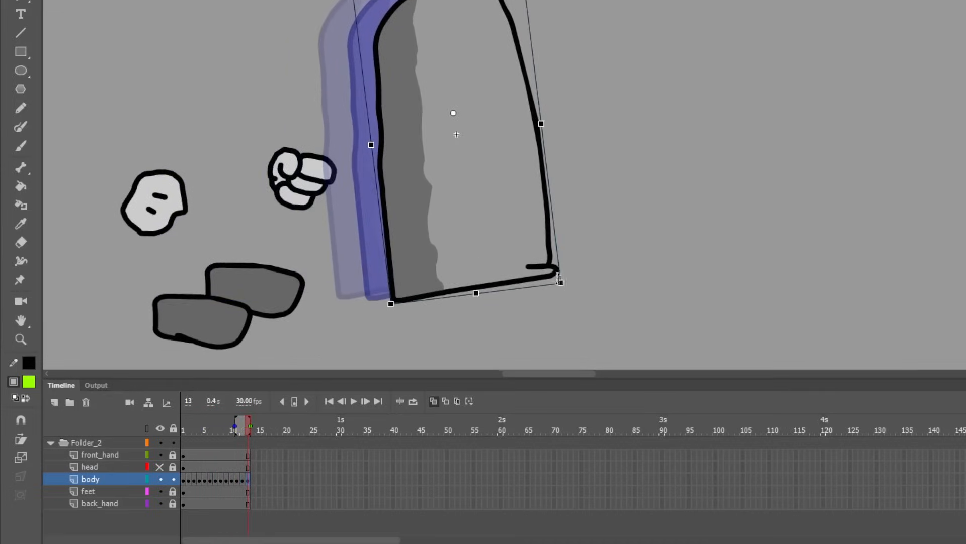
# Step: Continue the body's rightward movement with a new keyframe on each frame up to frame 34, adjusting its position and tilt
pyautogui.press('F6')
pyautogui.moveTo(575, 292); pyautogui.dragTo(579, 292)
pyautogui.moveTo(528, 252); pyautogui.dragTo(557, 258)
pyautogui.press('F6')
pyautogui.moveTo(557, 258); pyautogui.dragTo(788, 266)
pyautogui.press('F6')
pyautogui.press('F6')
pyautogui.press('F6')
pyautogui.press('F6')
pyautogui.press('F6')
pyautogui.press('F6')
pyautogui.press('F6')
pyautogui.press('F6')
pyautogui.press('F6')
pyautogui.press('F6')
pyautogui.press('F6')
pyautogui.press('F6')
pyautogui.moveTo(789, 266); pyautogui.dragTo(639, 257)
pyautogui.press('F6')
pyautogui.press('F6')
pyautogui.press('F6')
pyautogui.press('F6')
pyautogui.press('F6')
pyautogui.moveTo(687, 300); pyautogui.dragTo(683, 302)
pyautogui.moveTo(649, 263); pyautogui.dragTo(660, 267)
pyautogui.press('F6')
pyautogui.press('Right')
pyautogui.press('Right')
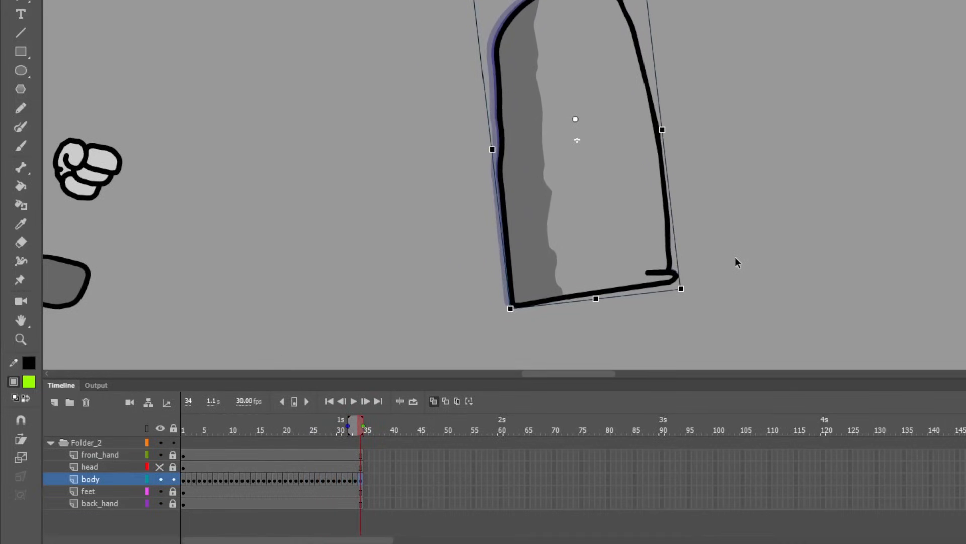
# Step: Finish the body's movement with small nudges on new keyframes up to frame 39
pyautogui.press('F6')
pyautogui.press('Right')
pyautogui.press('Down')
pyautogui.press('F6')
pyautogui.press('F6')
pyautogui.press('F6')
pyautogui.press('Right')
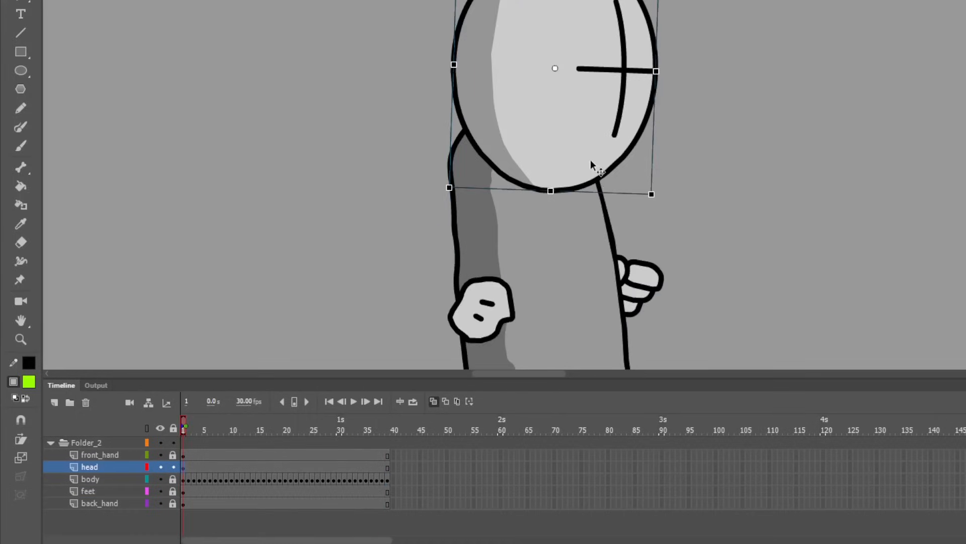
# Step: Add the first keyframes on the head layer with the head moved right to follow the body, and undo the last two changes
pyautogui.press('F6')
pyautogui.moveTo(592, 158); pyautogui.dragTo(615, 155)
pyautogui.press('F6')
pyautogui.press('F6')
pyautogui.press('F6')
pyautogui.moveTo(615, 154); pyautogui.dragTo(863, 127)
pyautogui.press('F6')
pyautogui.press('F6')
pyautogui.press('F6')
pyautogui.hotkey('ctrl', 'z')
pyautogui.hotkey('ctrl', 'z')
# Step: Continue the head animation with successive keyframes on the head layer up to frame 39, following the body
pyautogui.click(227, 466)
pyautogui.press('F6')
pyautogui.press('F6')
pyautogui.press('F6')
pyautogui.press('F6')
pyautogui.press('F6')
pyautogui.press('F6')
pyautogui.press('F6')
pyautogui.press('F6')
pyautogui.press('F6')
pyautogui.press('F6')
pyautogui.press('F6')
pyautogui.press('F6')
pyautogui.press('F6')
pyautogui.press('F6')
pyautogui.press('F6')
pyautogui.press('F6')
pyautogui.press('F6')
pyautogui.press('F6')
pyautogui.press('F6')
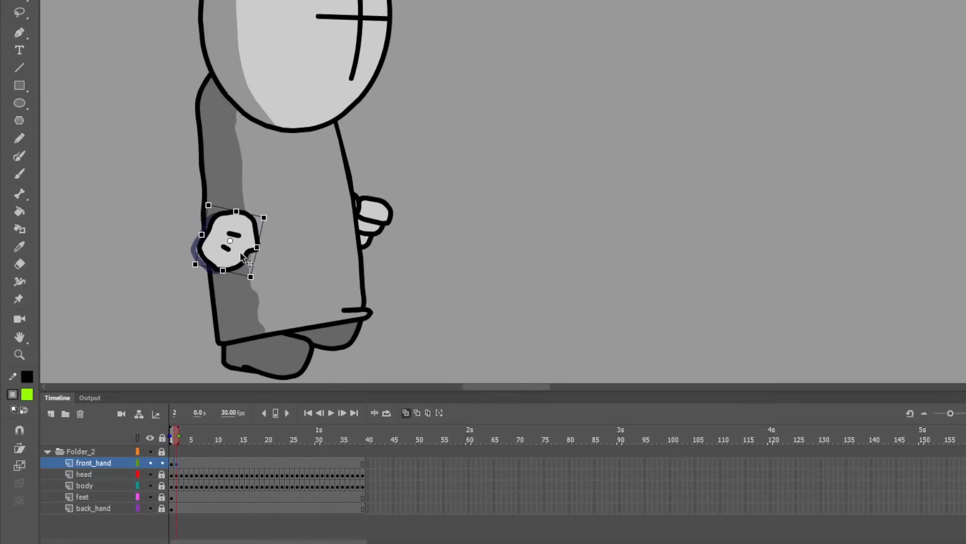
# Step: Animate the hand on the front_hand layer with a new keyframe on each frame from frame 2, moving it right with the body
pyautogui.press('F6')
pyautogui.press('F6')
pyautogui.moveTo(241, 257); pyautogui.dragTo(463, 236)
pyautogui.press('F6')
pyautogui.press('F6')
pyautogui.press('F6')
pyautogui.press('F6')
pyautogui.press('F6')
pyautogui.press('F6')
pyautogui.press('F6')
pyautogui.press('F6')
pyautogui.press('F6')
pyautogui.press('F6')
pyautogui.press('F6')
# Step: Finish the front hand's movement with successive keyframes up to frame 39, keeping it aligned with the moving body
pyautogui.moveTo(510, 262); pyautogui.dragTo(753, 262)
pyautogui.press('F6')
pyautogui.press('F6')
pyautogui.press('F6')
pyautogui.press('F6')
pyautogui.press('F6')
pyautogui.press('F6')
pyautogui.press('F6')
pyautogui.press('F6')
pyautogui.press('F6')
pyautogui.press('F6')
pyautogui.press('F6')
pyautogui.press('F6')
pyautogui.press('F6')
pyautogui.press('F6')
pyautogui.press('F6')
pyautogui.press('F6')
pyautogui.press('F6')
pyautogui.press('F6')
pyautogui.press('F6')
pyautogui.press('F6')
pyautogui.press('F6')
pyautogui.press('F6')
pyautogui.press('F6')
# Step: Lock the front_hand layer, unlock back_hand, and animate the back hand rightward with successive keyframes from the first frame, following the body
pyautogui.click(162, 462)
pyautogui.click(162, 508)
pyautogui.click(173, 509)
pyautogui.moveTo(302, 227); pyautogui.dragTo(568, 192)
pyautogui.press('F6')
pyautogui.press('F6')
pyautogui.press('F6')
pyautogui.press('F6')
pyautogui.press('F6')
pyautogui.press('F6')
pyautogui.press('F6')
pyautogui.press('F6')
pyautogui.press('F6')
pyautogui.press('F6')
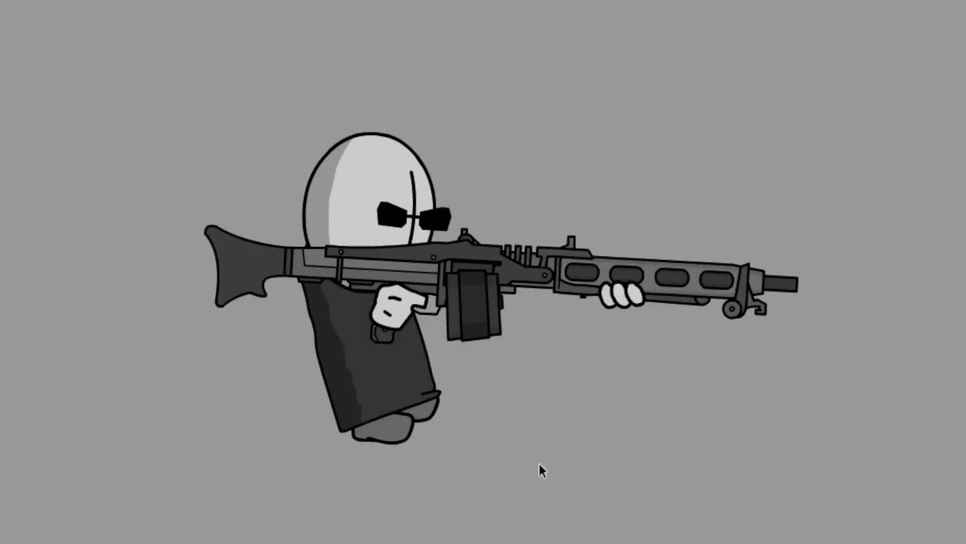
# Step: Select the drum magazine area of the character's machine gun and delete the selection
pyautogui.click(467, 309)
pyautogui.press('Delete')
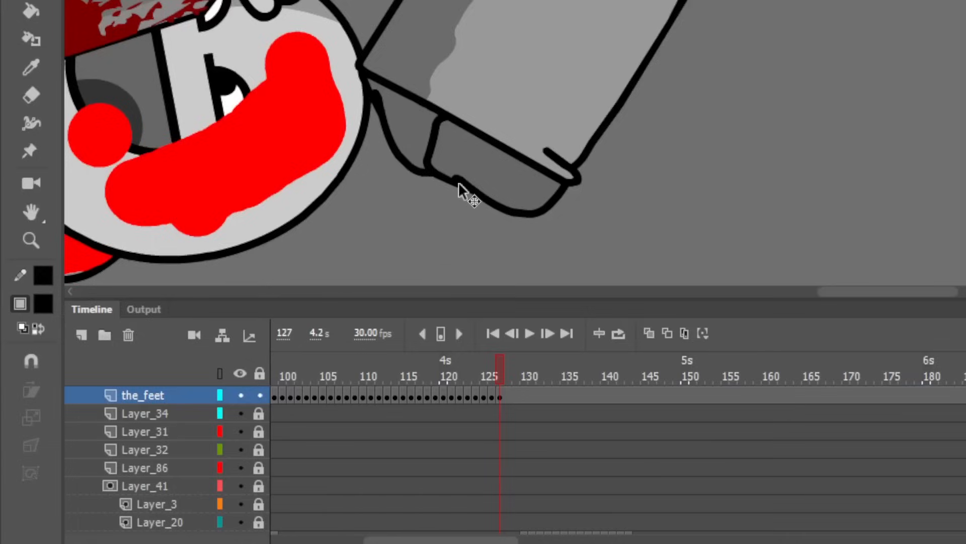
# Step: Shift the leaning character's front foot slightly down and right at frame 127, and select the other foot
pyautogui.click(458, 183)
pyautogui.moveTo(499, 198); pyautogui.dragTo(498, 203)
pyautogui.moveTo(560, 230); pyautogui.dragTo(567, 235)
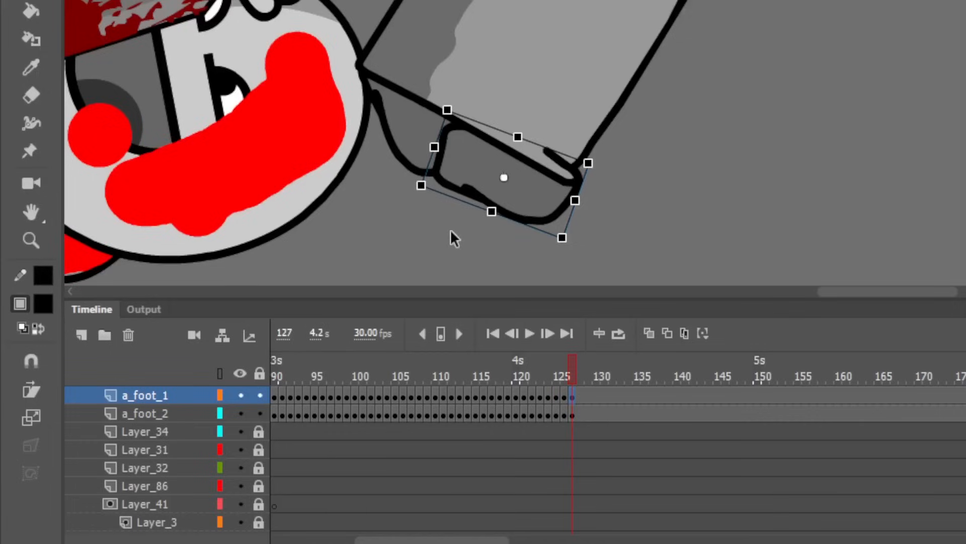
pyautogui.click(451, 229)
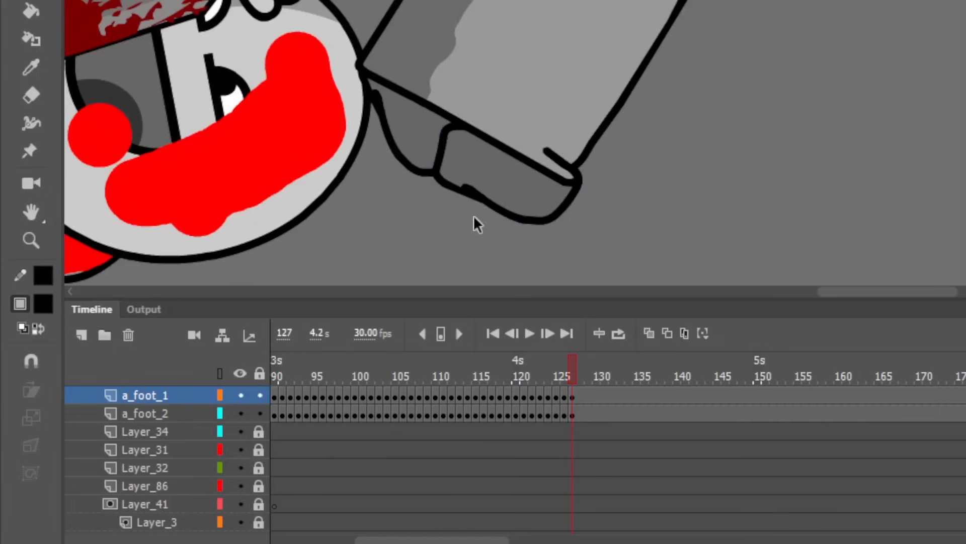
pyautogui.click(402, 139)
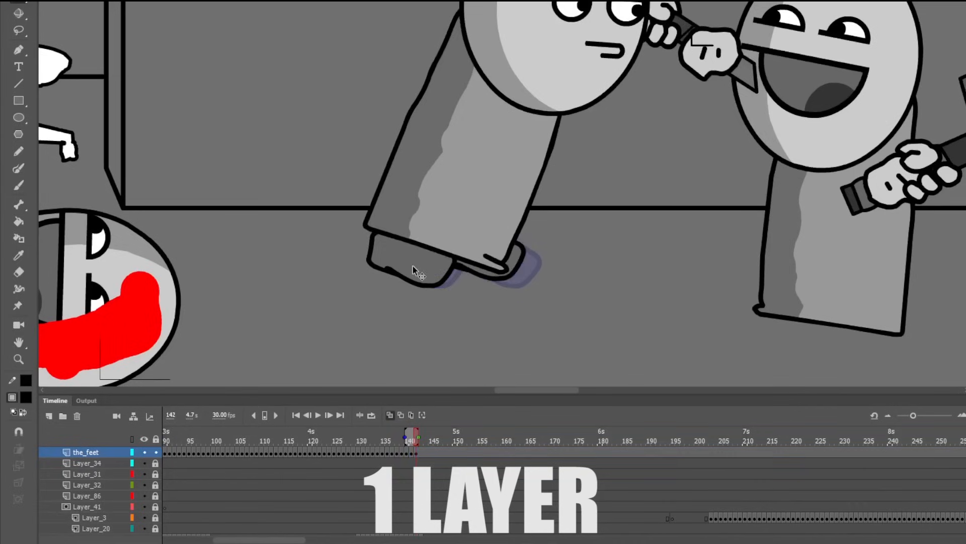
# Step: Animate both feet on the single the_feet layer from frame 142 to 144, shifting each slightly left and down to follow the body
pyautogui.click(411, 264)
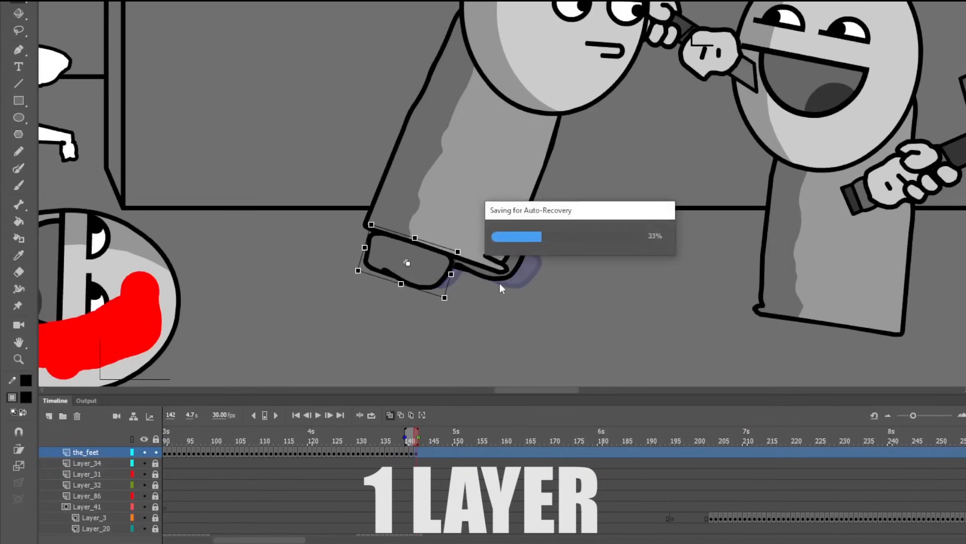
pyautogui.moveTo(499, 270); pyautogui.dragTo(492, 272)
pyautogui.press('F6')
pyautogui.moveTo(410, 264); pyautogui.dragTo(408, 267)
pyautogui.moveTo(486, 270); pyautogui.dragTo(483, 276)
pyautogui.press('F6')
pyautogui.moveTo(409, 267); pyautogui.dragTo(407, 273)
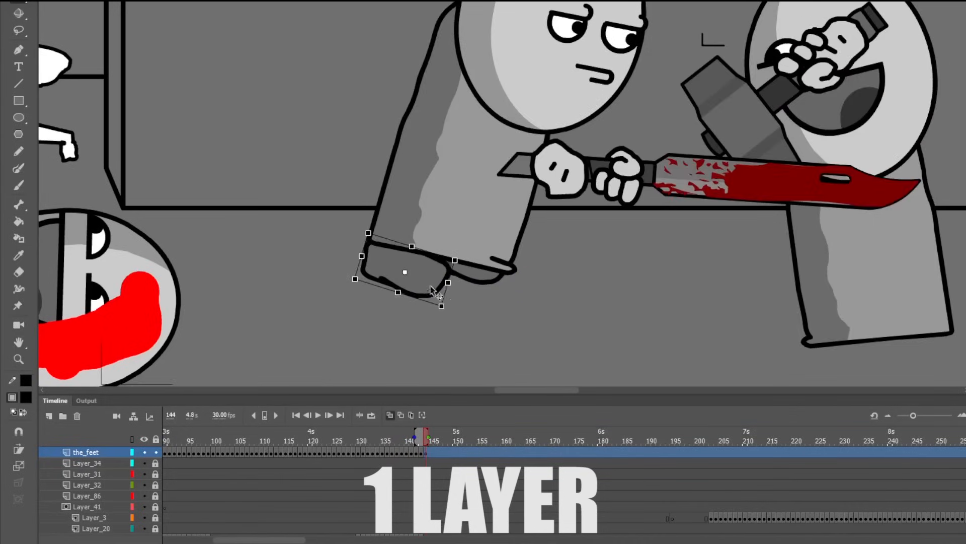
# Step: Continue the feet animation on the_feet with a keyframe on each frame up to frame 151, moving the feet right under the body
pyautogui.press('F6')
pyautogui.moveTo(480, 277)
pyautogui.mouseDown()
pyautogui.moveTo(458, 282)
pyautogui.moveTo(493, 282)
pyautogui.mouseUp()
pyautogui.press('F6')
pyautogui.press('F6')
pyautogui.press('F6')
pyautogui.press('F6')
pyautogui.press('F6')
pyautogui.press('F6')
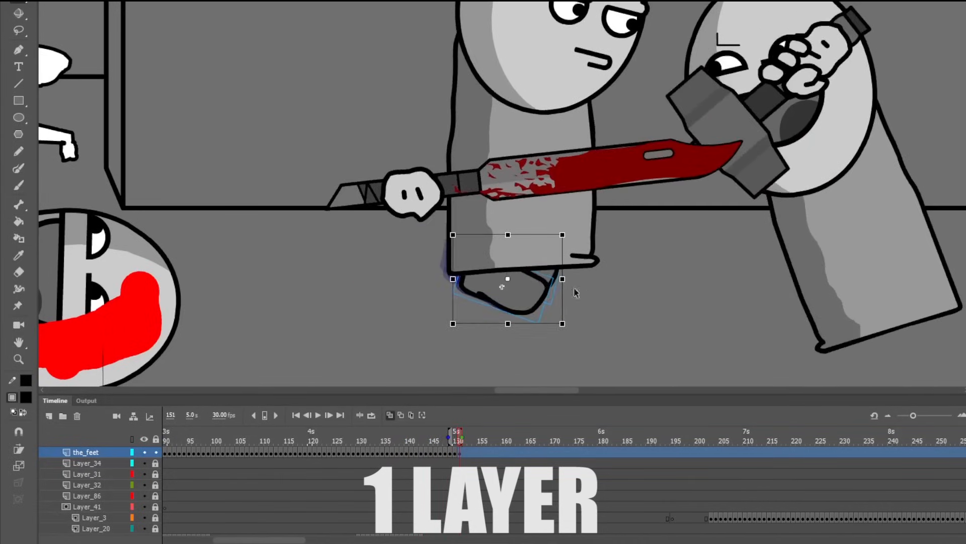
# Step: Extend the_feet with further keyframes from frame 152 past frame 154, repositioning the feet beneath the now upright body
pyautogui.press('F6')
pyautogui.moveTo(577, 293); pyautogui.dragTo(551, 307)
pyautogui.press('F6')
pyautogui.press('F6')
pyautogui.moveTo(615, 330); pyautogui.dragTo(619, 339)
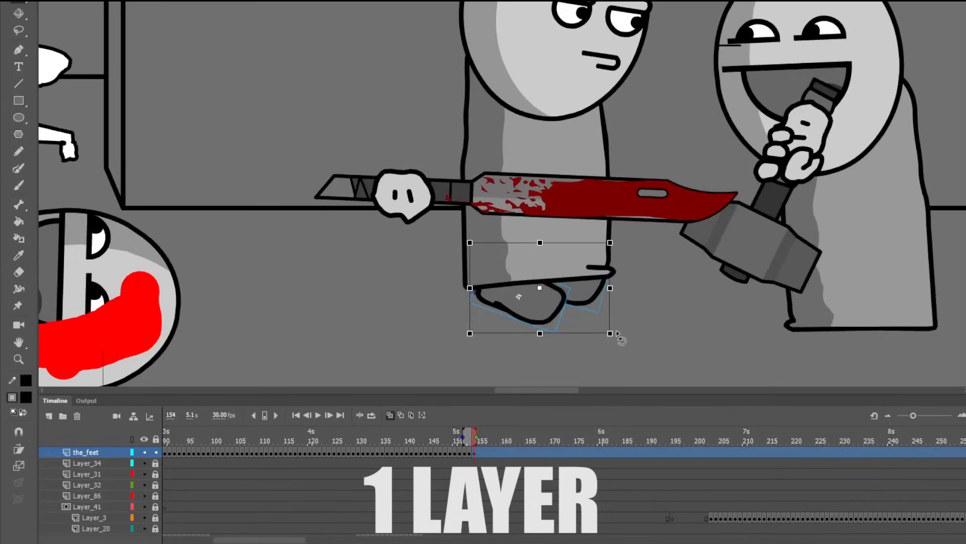
pyautogui.press('F6')
pyautogui.moveTo(541, 307); pyautogui.dragTo(599, 318)
pyautogui.press('F6')
pyautogui.press('F6')
pyautogui.press('F6')
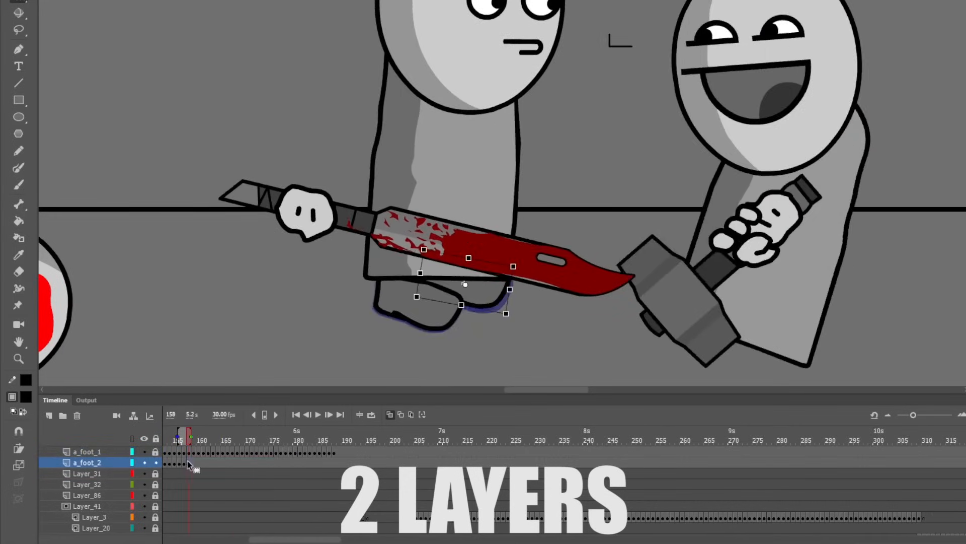
# Step: Animate the back foot on its own a_foot_2 layer with successive keyframes from frame 158 past frame 180, following the body
pyautogui.press('F6')
pyautogui.press('F6')
pyautogui.press('F6')
pyautogui.press('F6')
pyautogui.press('F6')
pyautogui.press('F6')
pyautogui.press('F6')
pyautogui.press('F6')
pyautogui.moveTo(470, 281); pyautogui.dragTo(449, 351)
pyautogui.press('F6')
pyautogui.press('F6')
pyautogui.press('F6')
pyautogui.press('F6')
pyautogui.press('F6')
pyautogui.press('F6')
pyautogui.press('F6')
pyautogui.press('F6')
pyautogui.press('F6')
pyautogui.press('F6')
pyautogui.press('F6')
pyautogui.press('F6')
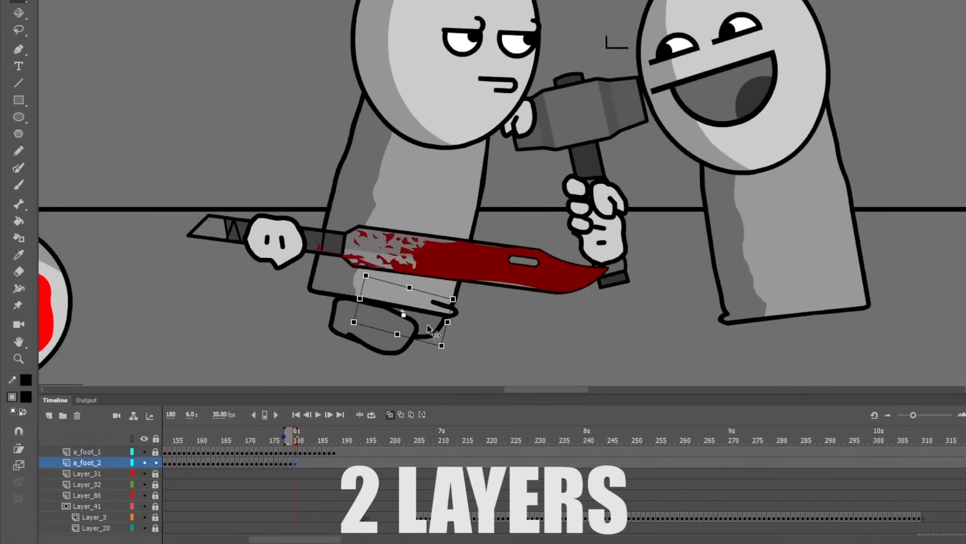
pyautogui.press('F6')
pyautogui.press('F6')
pyautogui.press('F6')
pyautogui.press('F6')
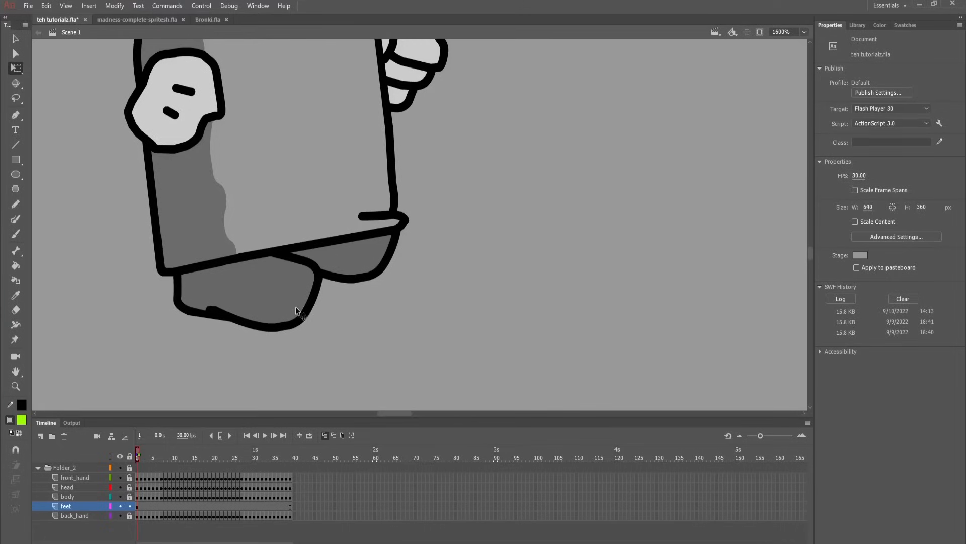
# Step: Start the walk on the feet layer with keyframes on frames 2 to 8, moving the feet right in alternating steps
pyautogui.click(295, 306)
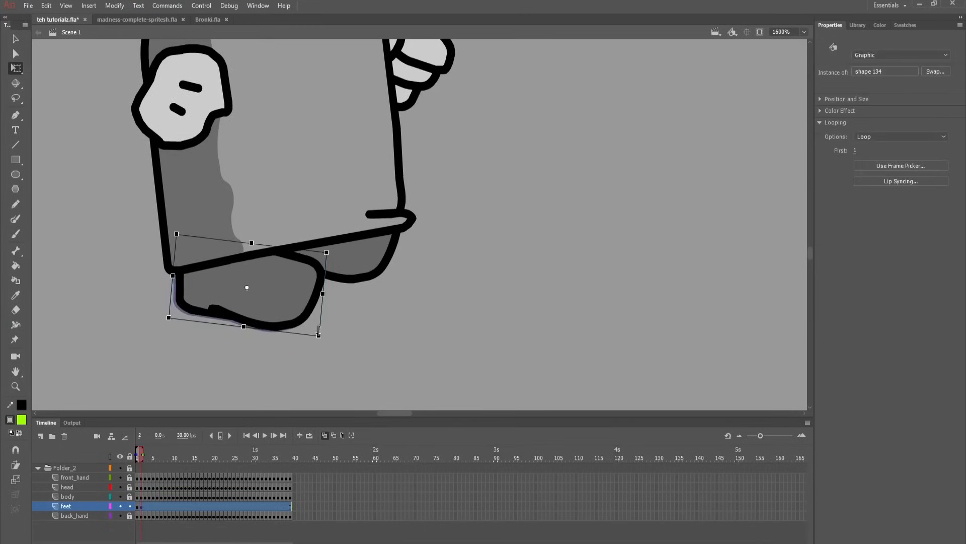
pyautogui.press('F6')
pyautogui.moveTo(291, 306); pyautogui.dragTo(466, 274)
pyautogui.press('F6')
pyautogui.press('F6')
pyautogui.press('F6')
pyautogui.press('F6')
pyautogui.moveTo(398, 251); pyautogui.dragTo(467, 261)
pyautogui.moveTo(363, 257); pyautogui.dragTo(408, 245)
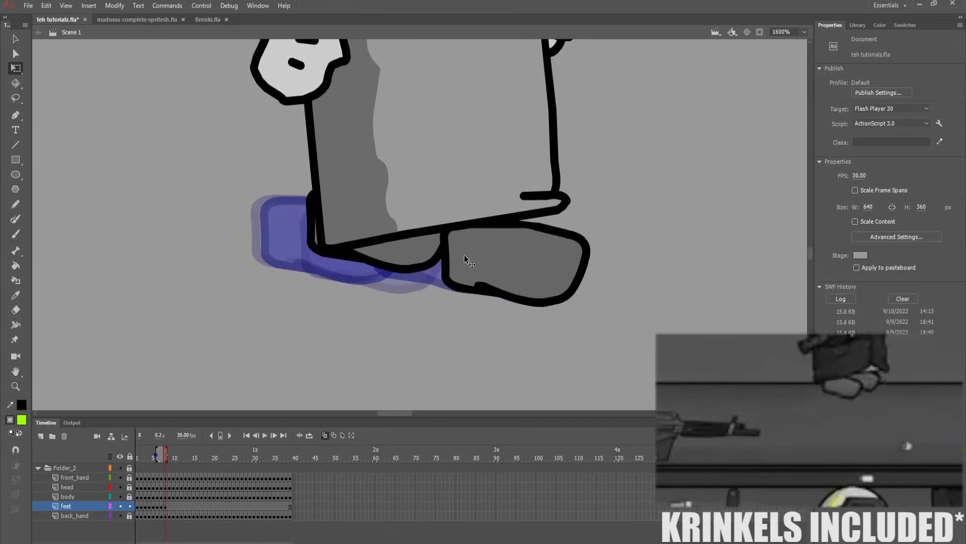
# Step: Add keyframes on frames 9 to 11 of the feet layer, stepping the feet right and checking against the previous frames
pyautogui.press('F6')
pyautogui.moveTo(464, 254); pyautogui.dragTo(496, 258)
pyautogui.press(',')
pyautogui.press('.')
pyautogui.moveTo(428, 241); pyautogui.dragTo(508, 225)
pyautogui.press('F6')
pyautogui.moveTo(492, 235); pyautogui.dragTo(613, 226)
pyautogui.press(',')
pyautogui.press('.')
pyautogui.press('F6')
pyautogui.moveTo(579, 279); pyautogui.dragTo(587, 280)
pyautogui.moveTo(677, 235); pyautogui.dragTo(548, 247)
# Step: Continue the walk with keyframes on frames 12 to 14, moving both feet right under the body and comparing neighbouring frames
pyautogui.press('F6')
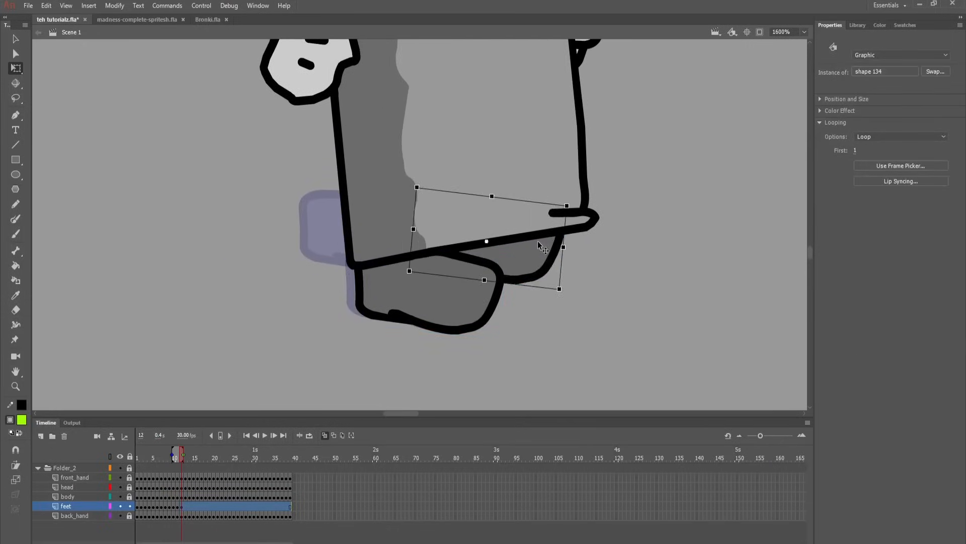
pyautogui.moveTo(468, 295); pyautogui.dragTo(480, 294)
pyautogui.press(',')
pyautogui.press('.')
pyautogui.press('F6')
pyautogui.moveTo(536, 267); pyautogui.dragTo(594, 273)
pyautogui.moveTo(448, 282); pyautogui.dragTo(474, 280)
pyautogui.press(',')
pyautogui.press('.')
pyautogui.press('F6')
pyautogui.moveTo(579, 267); pyautogui.dragTo(612, 279)
pyautogui.moveTo(510, 308); pyautogui.dragTo(533, 310)
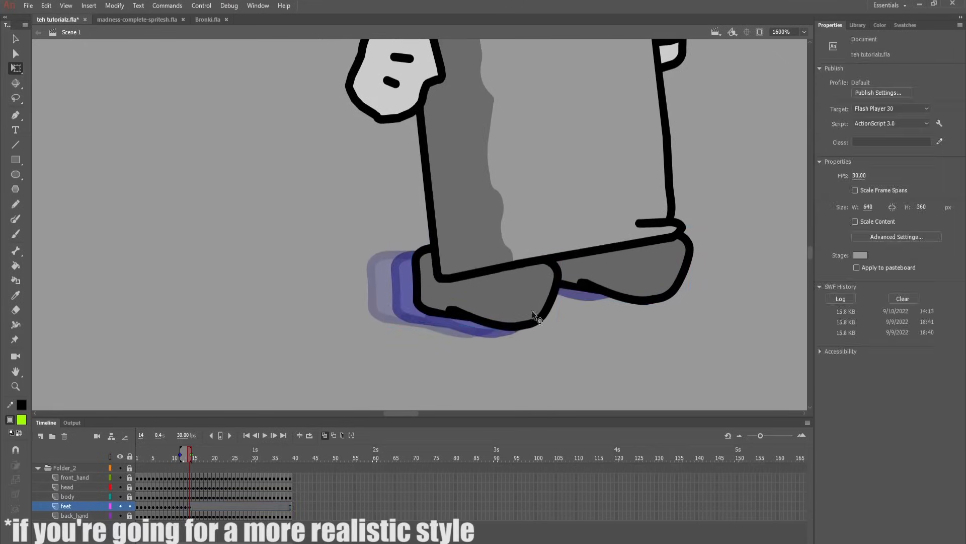
# Step: Adjust the feet on frame 14, add a keyframe on frame 15, and compare the foot positions with the previous frame
pyautogui.moveTo(561, 342); pyautogui.dragTo(553, 352)
pyautogui.moveTo(520, 302); pyautogui.dragTo(657, 295)
pyautogui.press(',')
pyautogui.press('.')
pyautogui.press('F6')
pyautogui.keyDown('shift'); pyautogui.click(631, 282); pyautogui.keyUp('shift')
pyautogui.press(',')
pyautogui.press('.')
pyautogui.press(',')
pyautogui.press('.')
# Step: Add keyframes on frames 16 and 17 of the feet layer and move the trailing foot right beneath the body
pyautogui.press('F6')
pyautogui.moveTo(582, 304); pyautogui.dragTo(678, 301)
pyautogui.press(',')
pyautogui.press('.')
pyautogui.press('F6')
pyautogui.moveTo(624, 299); pyautogui.dragTo(677, 293)
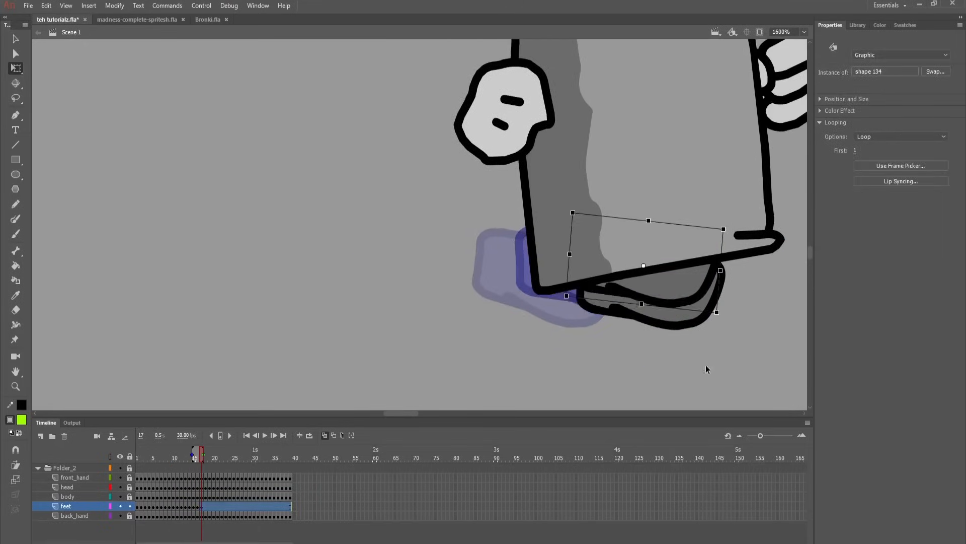
# Step: Continue the walk with keyframes on frames 18 to 21 of the feet layer, moving the feet right beneath the body
pyautogui.keyDown('shift'); pyautogui.click(697, 312); pyautogui.keyUp('shift')
pyautogui.moveTo(797, 323); pyautogui.dragTo(536, 319)
pyautogui.press('F6')
pyautogui.moveTo(347, 276); pyautogui.dragTo(454, 296)
pyautogui.press('F6')
pyautogui.keyDown('shift'); pyautogui.click(443, 297); pyautogui.keyUp('shift')
pyautogui.press('F6')
pyautogui.moveTo(489, 286); pyautogui.dragTo(528, 282)
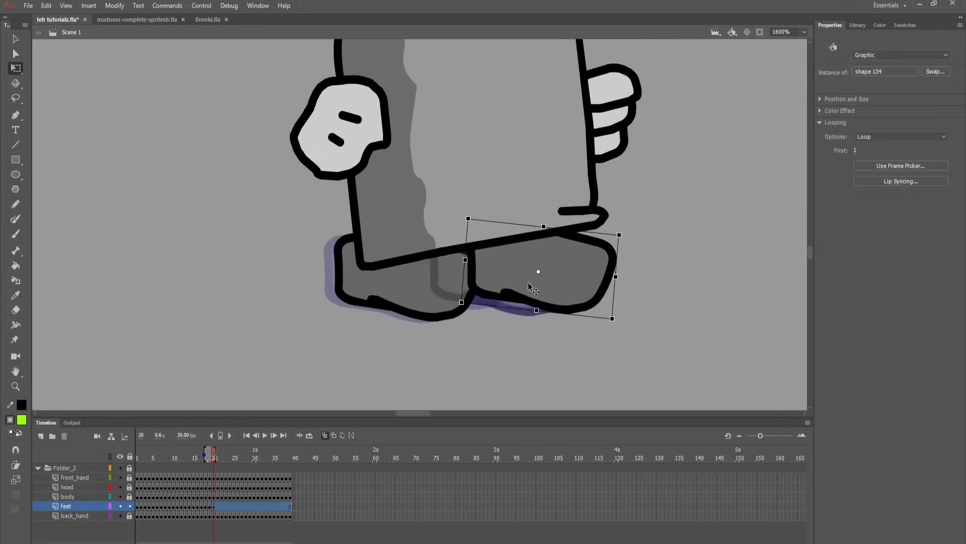
pyautogui.press('F6')
pyautogui.click(553, 292)
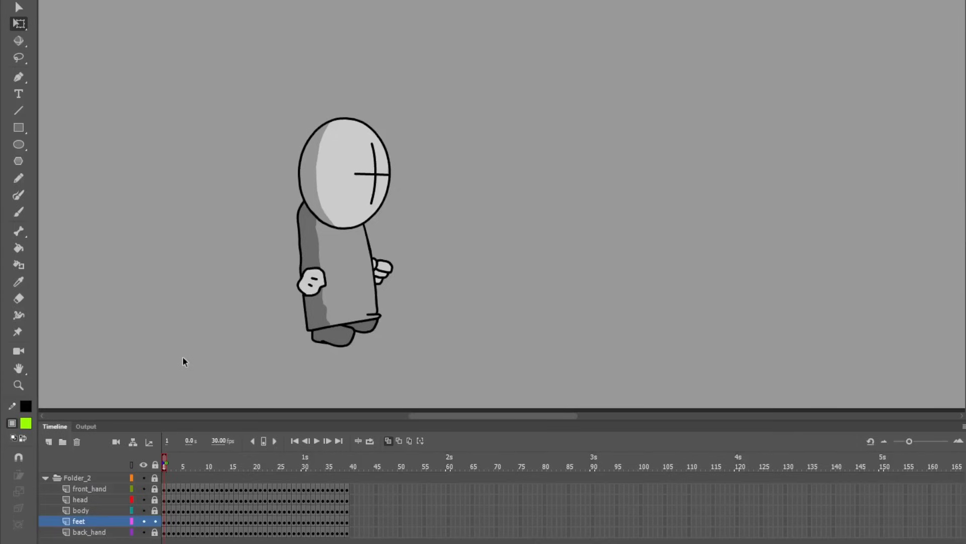
# Step: Play back the complete walk animation from the first frame
pyautogui.press('Return')
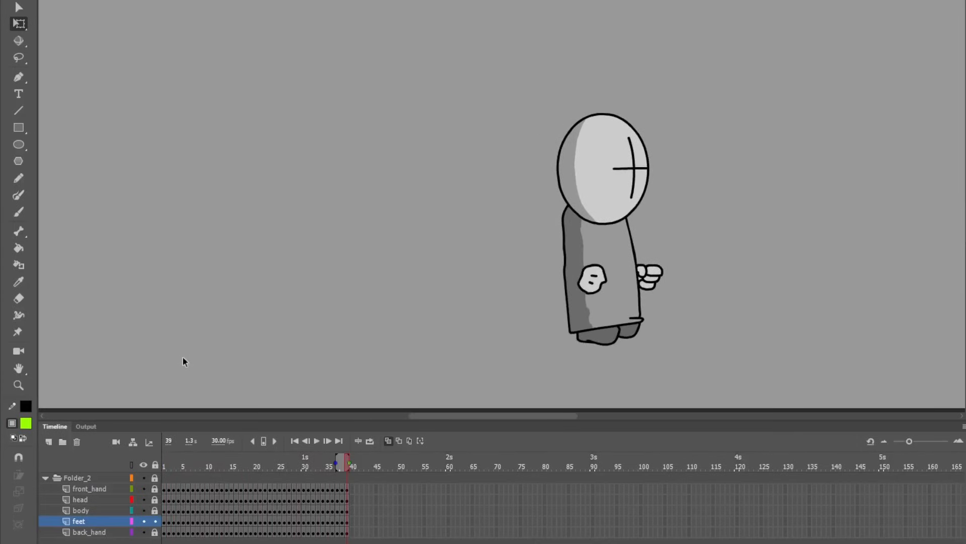
pyautogui.press('Return')
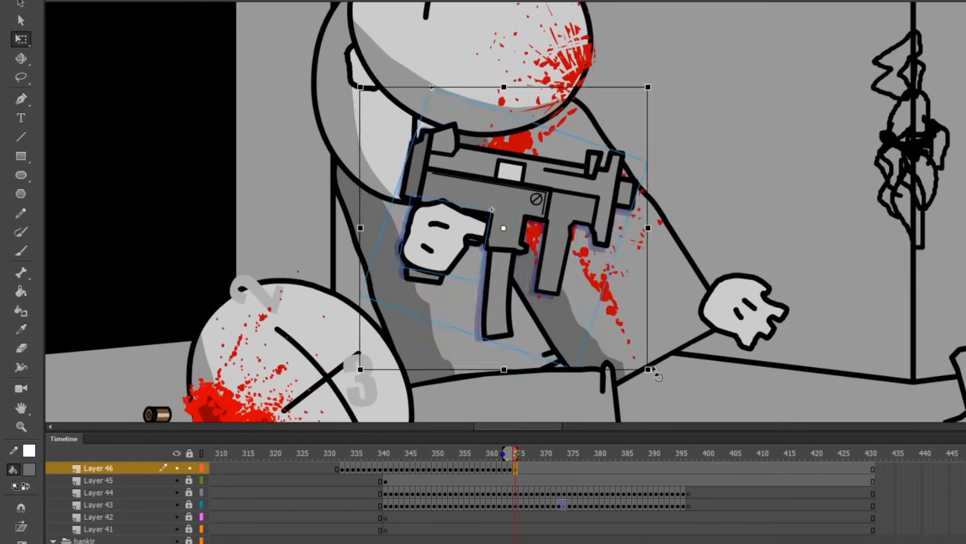
# Step: Add successive keyframes on Layer 46 up to frame 380, rotating the hand and submachine gun gradually upward
pyautogui.moveTo(642, 328); pyautogui.dragTo(603, 316)
pyautogui.press('F6')
pyautogui.press('F6')
pyautogui.press('F6')
pyautogui.press('F6')
pyautogui.press('F6')
pyautogui.press('F6')
pyautogui.press('F6')
pyautogui.press('F6')
pyautogui.press('F6')
pyautogui.press('F6')
pyautogui.press('F6')
pyautogui.press('F6')
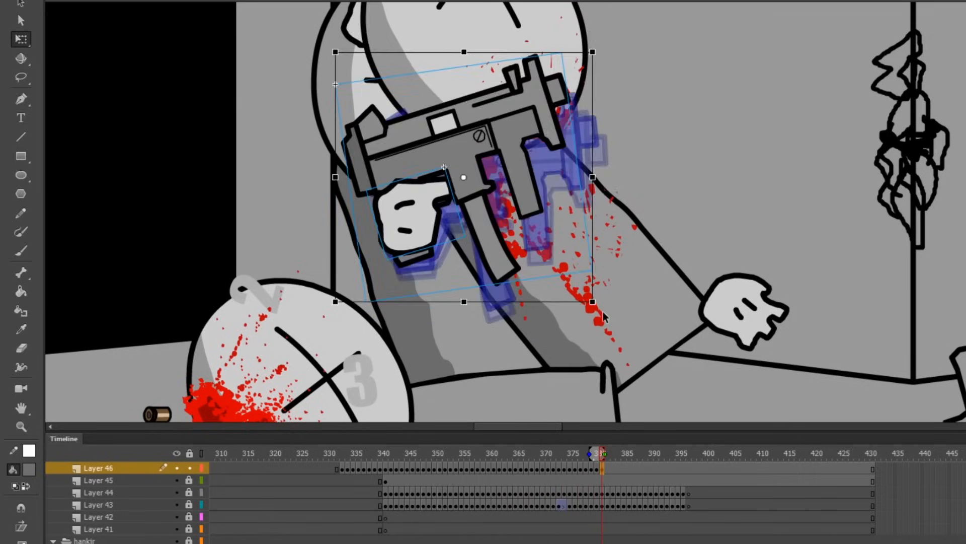
# Step: Continue the Layer 46 keyframes to frame 394, turning the gun hand until the barrel points upward beside the head
pyautogui.press('F6')
pyautogui.press('F6')
pyautogui.press('F6')
pyautogui.press('F6')
pyautogui.moveTo(564, 281); pyautogui.dragTo(529, 246)
pyautogui.press('F6')
pyautogui.press('F6')
pyautogui.press('F6')
pyautogui.press('F6')
pyautogui.press('F6')
pyautogui.moveTo(536, 207); pyautogui.dragTo(559, 201)
pyautogui.press('F6')
pyautogui.press('F6')
pyautogui.press('F6')
pyautogui.press('F6')
pyautogui.press('F6')
pyautogui.moveTo(721, 300); pyautogui.dragTo(717, 304)
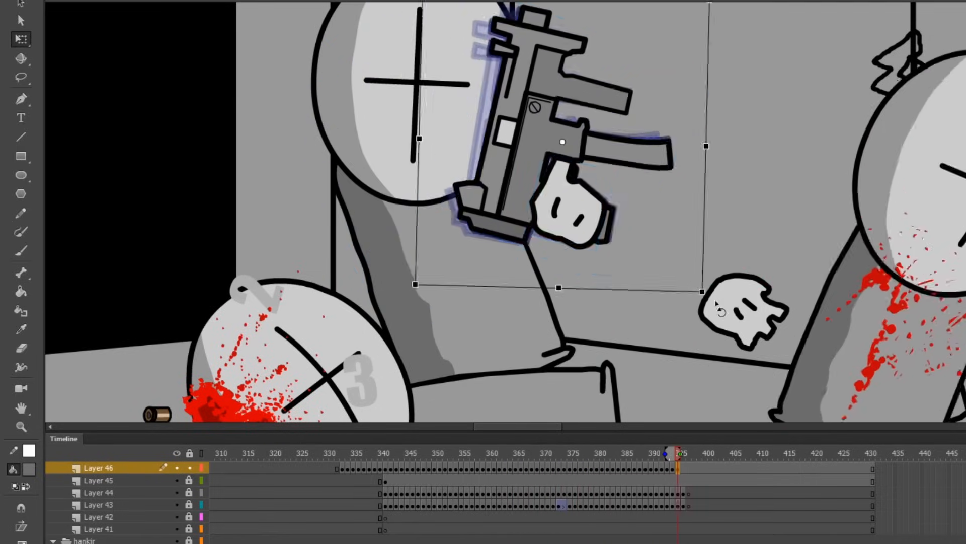
# Step: Go back to earlier frames of the fight scene and adjust the leaning character's body around frame 356
pyautogui.press('F6')
pyautogui.hotkey('ctrl', '-')
pyautogui.moveTo(683, 454); pyautogui.dragTo(317, 454)
pyautogui.moveTo(383, 211); pyautogui.dragTo(613, 231)
pyautogui.moveTo(317, 454); pyautogui.dragTo(193, 453)
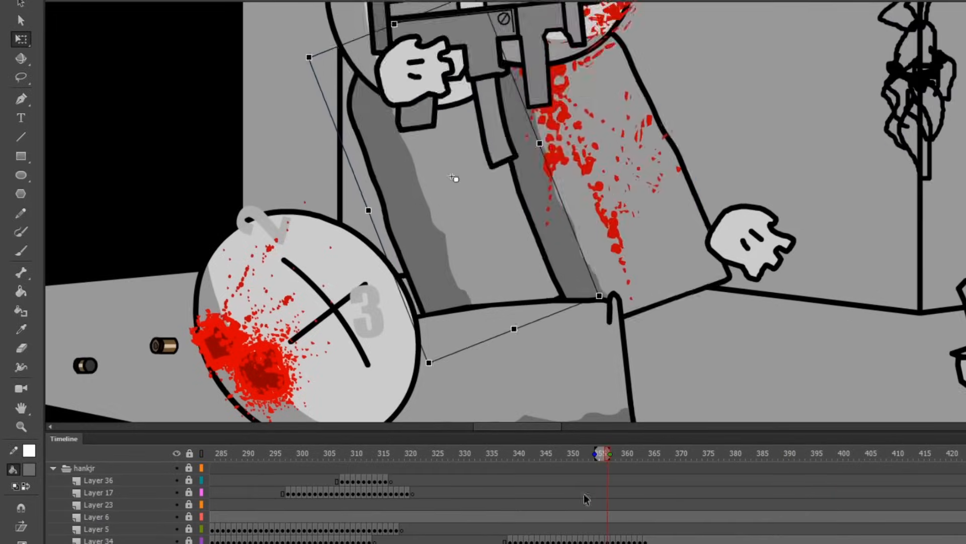
pyautogui.moveTo(602, 302); pyautogui.dragTo(547, 330)
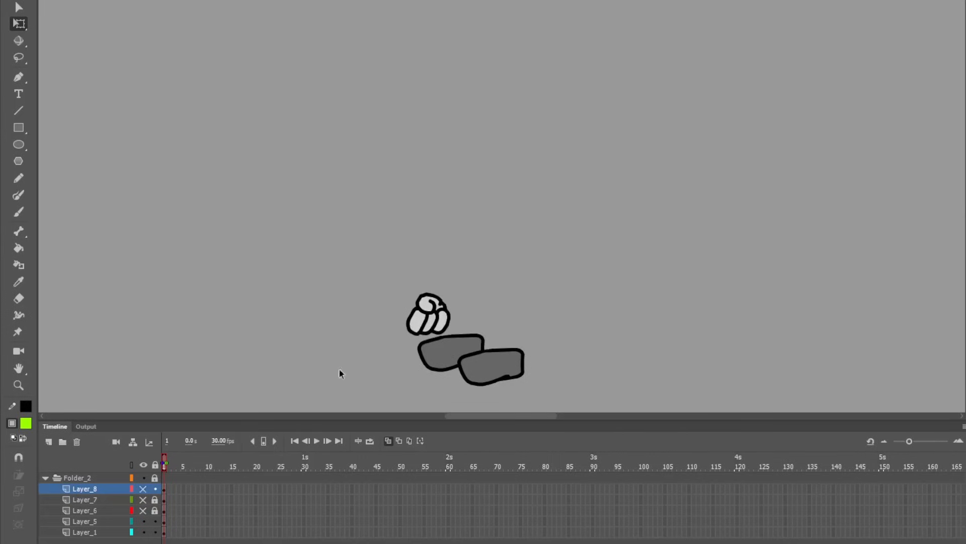
# Step: Start the idle animation of the feet on Layer_5, nudging the rear foot slightly on keyframes 2 and 3
pyautogui.scroll(5, 470, 294)
pyautogui.scroll(2, 465, 231)
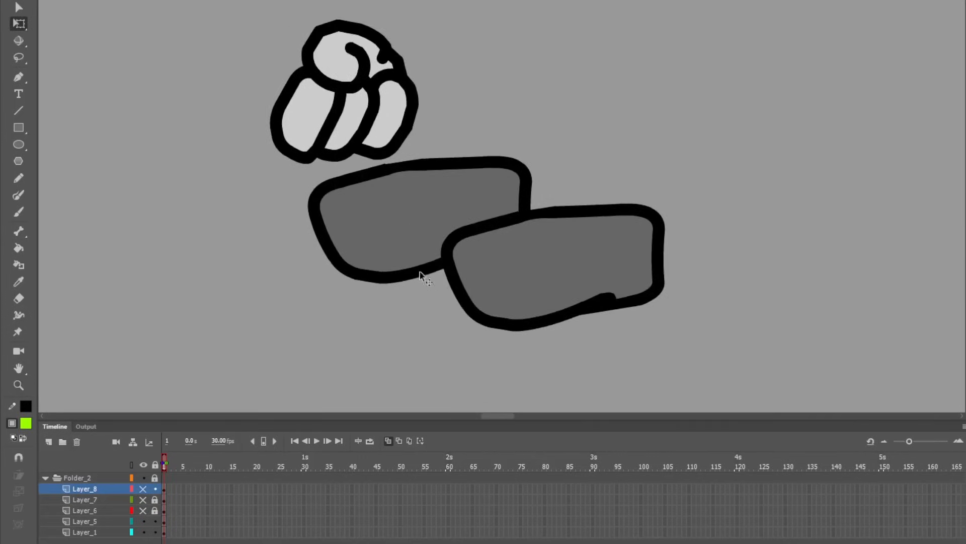
pyautogui.click(402, 257)
pyautogui.press('Right')
pyautogui.press('Right')
pyautogui.press('Up')
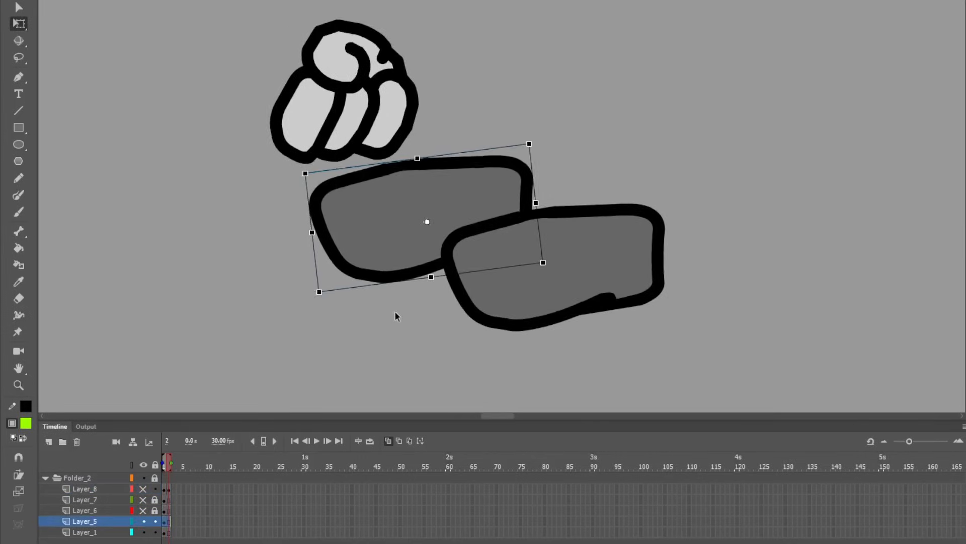
pyautogui.click(394, 310)
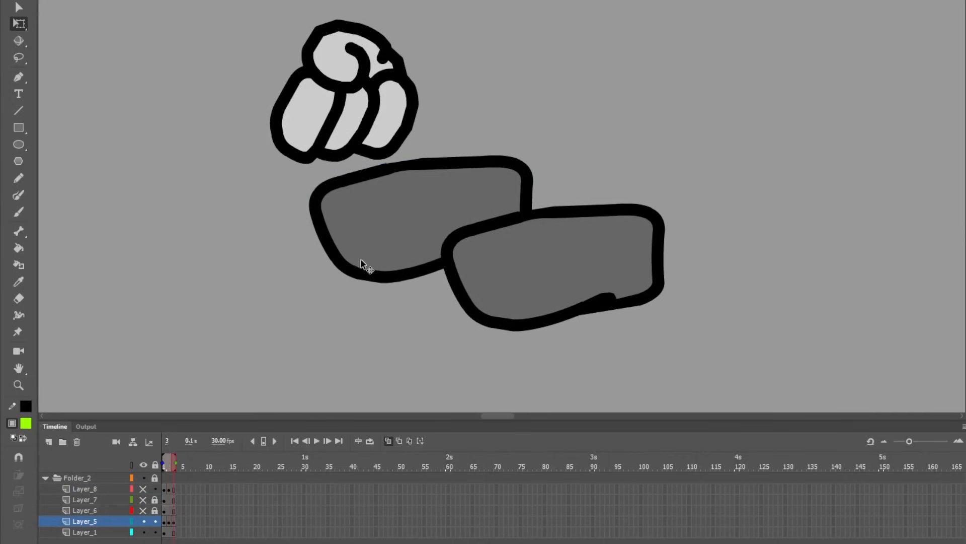
# Step: Add small foot movements on consecutive Layer_5 keyframes through frame 11 and hold the pose for a couple of frames
pyautogui.moveTo(361, 260); pyautogui.dragTo(411, 264)
pyautogui.press('F6')
pyautogui.press('F6')
pyautogui.press('F6')
pyautogui.press('F6')
pyautogui.press('F6')
pyautogui.press('F6')
pyautogui.press('F5')
pyautogui.press('F5')
# Step: Shift the feet subtly on Layer_5 keyframes from about frame 14 to 22, followed by a short hold
pyautogui.press('F6')
pyautogui.press('F6')
pyautogui.moveTo(654, 282)
pyautogui.mouseDown()
pyautogui.moveTo(631, 269)
pyautogui.moveTo(647, 269)
pyautogui.mouseUp()
pyautogui.press('F6')
pyautogui.press('F6')
pyautogui.press('F6')
pyautogui.press('F6')
pyautogui.press('F6')
pyautogui.press('F6')
pyautogui.press('F5')
pyautogui.press('F5')
pyautogui.press('F5')
# Step: Resume the idle foot movement on Layer_5 with consecutive keyframes from about frame 26 to frame 34
pyautogui.press('F6')
pyautogui.press('F6')
pyautogui.press('F6')
pyautogui.press('F6')
pyautogui.press('F6')
pyautogui.press('F6')
pyautogui.press('F6')
pyautogui.press('F6')
pyautogui.press('F6')
pyautogui.moveTo(416, 261); pyautogui.dragTo(404, 276)
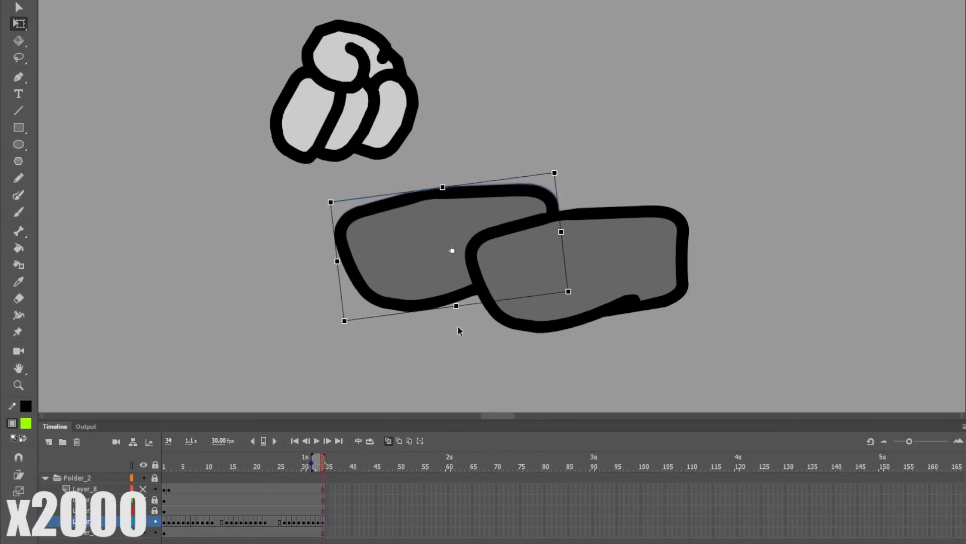
# Step: Extend the idle foot animation on Layer_5 to frame 57, continuing the subtle shifts of both feet
pyautogui.press('F6')
pyautogui.press('F6')
pyautogui.press('F6')
pyautogui.press('F6')
pyautogui.press('F6')
pyautogui.press('F6')
pyautogui.press('F6')
pyautogui.press('F6')
pyautogui.moveTo(629, 274); pyautogui.dragTo(423, 297)
pyautogui.press('F6')
pyautogui.press('F6')
pyautogui.press('F6')
pyautogui.press('F6')
pyautogui.press('F6')
pyautogui.press('F6')
pyautogui.press('F6')
pyautogui.press('F6')
pyautogui.press('F6')
pyautogui.press('F6')
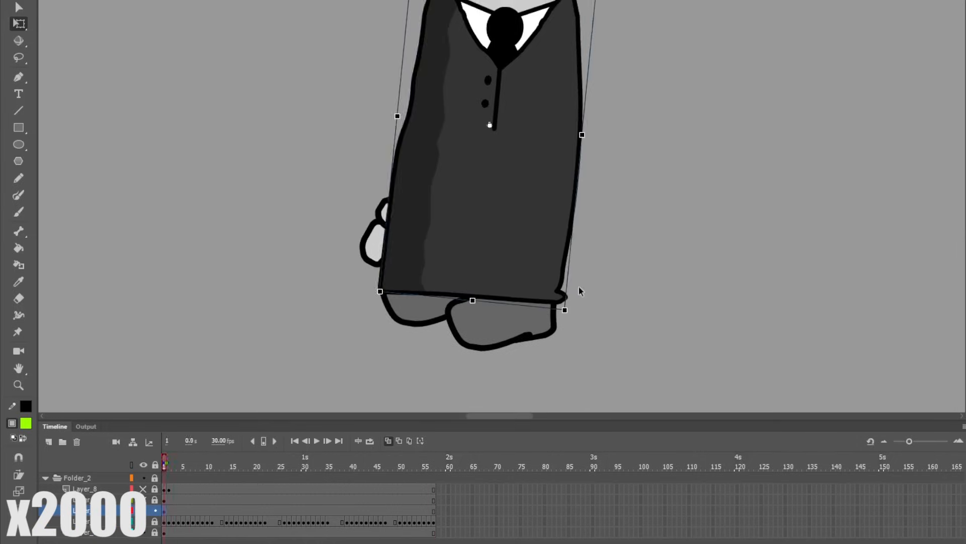
# Step: Animate the suited body's gentle sway on Layer_6 with keyframes and tweens to frame 57, lock the layer and play back
pyautogui.moveTo(186, 465); pyautogui.dragTo(262, 470)
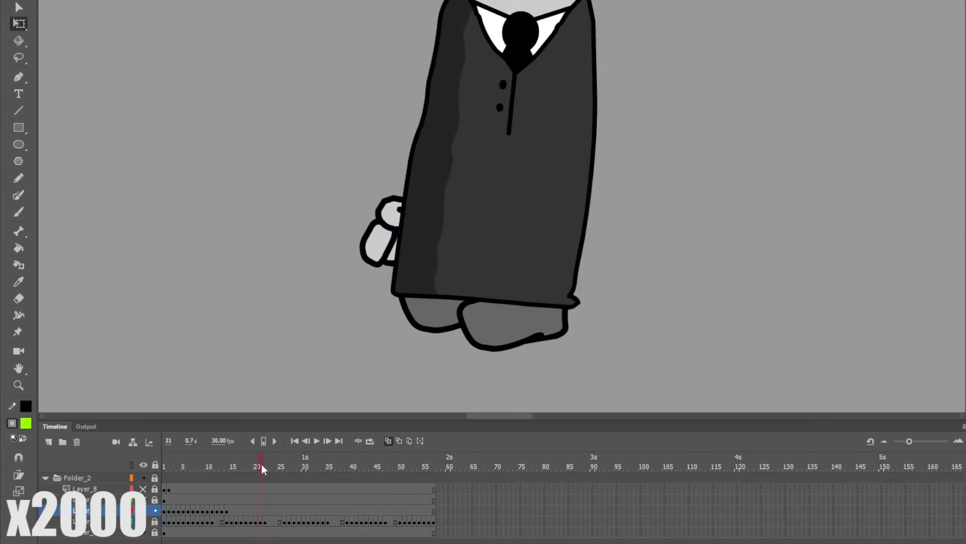
pyautogui.press('F6')
pyautogui.press('F6')
pyautogui.press('F6')
pyautogui.moveTo(583, 315); pyautogui.dragTo(566, 324)
pyautogui.press('F6')
pyautogui.press('F6')
pyautogui.press('F6')
pyautogui.press('F6')
pyautogui.press('F6')
pyautogui.press('F6')
pyautogui.press('F6')
pyautogui.press('F6')
pyautogui.press('F6')
pyautogui.click(155, 510)
pyautogui.press('Return')
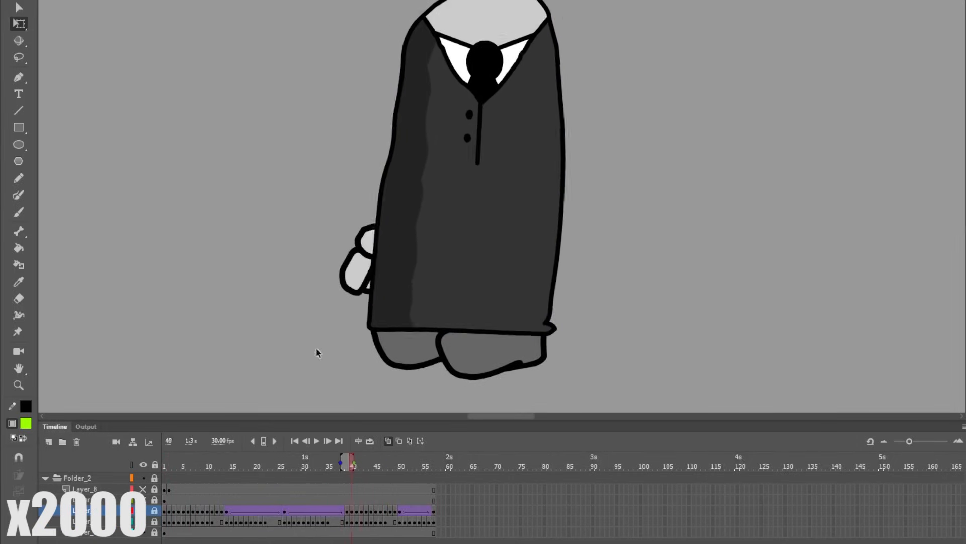
# Step: Make Layer_7 editable and add consecutive keyframes along the whole idle animation so the head follows the body
pyautogui.click(390, 511)
pyautogui.click(155, 499)
pyautogui.press('F6')
pyautogui.press('F6')
pyautogui.press('F6')
pyautogui.press('F6')
pyautogui.press('F6')
pyautogui.press('F6')
pyautogui.press('F6')
pyautogui.press('F6')
pyautogui.press('F6')
pyautogui.press('F6')
pyautogui.press('F6')
pyautogui.press('F6')
pyautogui.press('F6')
pyautogui.press('F6')
pyautogui.press('F6')
pyautogui.press('F6')
pyautogui.press('F6')
pyautogui.press('F6')
pyautogui.press('F6')
pyautogui.press('F6')
pyautogui.press('F6')
pyautogui.press('F6')
pyautogui.press('F6')
pyautogui.press('F6')
pyautogui.press('F6')
pyautogui.press('F6')
# Step: Add consecutive keyframes at the start of Layer_8, slightly rotating the front hand and pistol to follow the idle sway
pyautogui.hotkey('ctrl', '-')
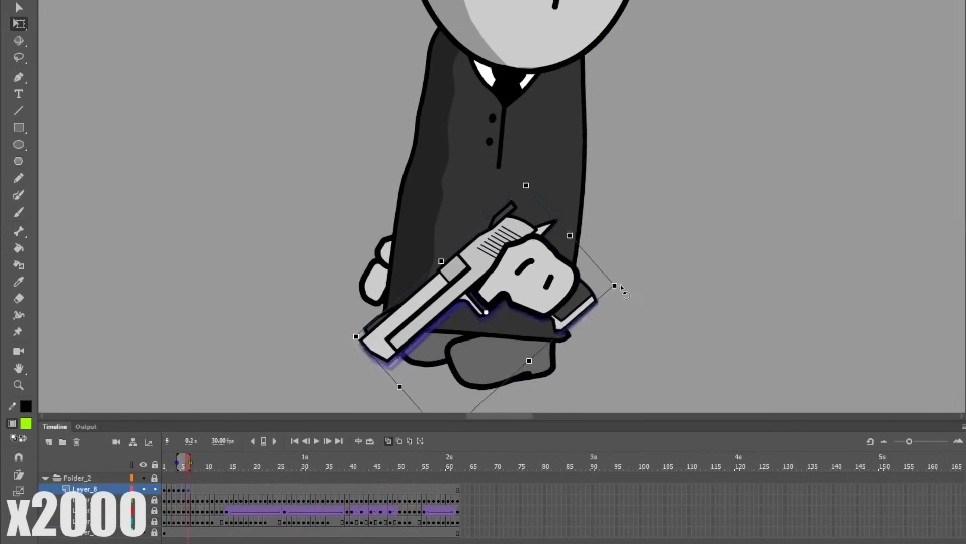
pyautogui.press('F6')
pyautogui.press('F6')
pyautogui.moveTo(621, 284)
pyautogui.mouseDown()
pyautogui.moveTo(629, 293)
pyautogui.moveTo(621, 272)
pyautogui.mouseUp()
pyautogui.press('F6')
pyautogui.press('F6')
pyautogui.press('F6')
pyautogui.press('F6')
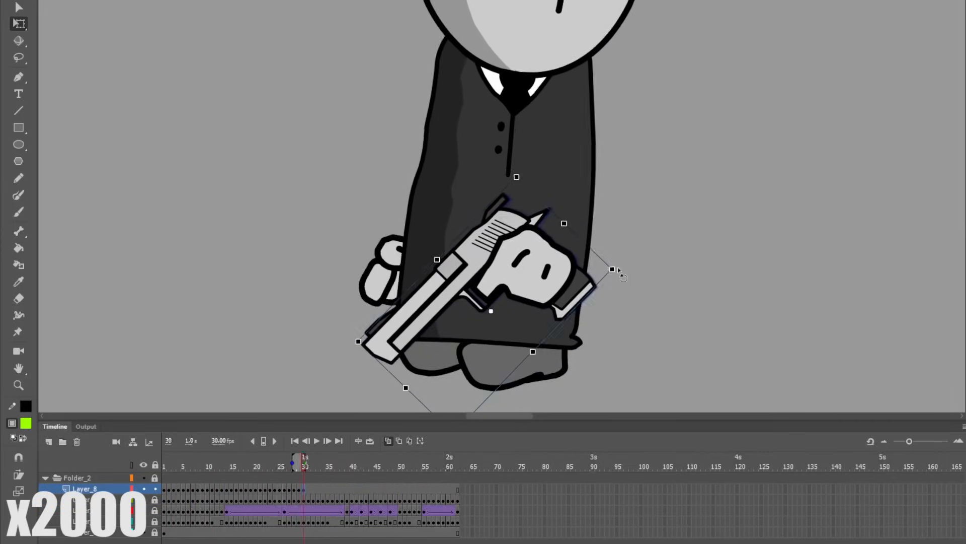
# Step: Continue the pistol hand's idle movement on Layer_8 with consecutive keyframes past frame 30 and play back the loop
pyautogui.press('F6')
pyautogui.press('F6')
pyautogui.press('Return')
pyautogui.press('F6')
pyautogui.press('F6')
pyautogui.press('F6')
pyautogui.press('F6')
pyautogui.press('F6')
pyautogui.press('F6')
# Step: Unlock the lowest layer of Folder_2 and add consecutive keyframes along the idle loop, adjusting its artwork to the body's sway
pyautogui.click(155, 532)
pyautogui.hotkey('ctrl', '=')
pyautogui.press('F6')
pyautogui.press('F6')
pyautogui.press('F6')
pyautogui.press('F6')
pyautogui.press('F6')
pyautogui.press('F6')
pyautogui.press('F6')
pyautogui.press('F6')
pyautogui.press('F6')
pyautogui.press('F6')
pyautogui.press('F6')
pyautogui.moveTo(602, 220); pyautogui.dragTo(535, 217)
pyautogui.press('F6')
pyautogui.press('F6')
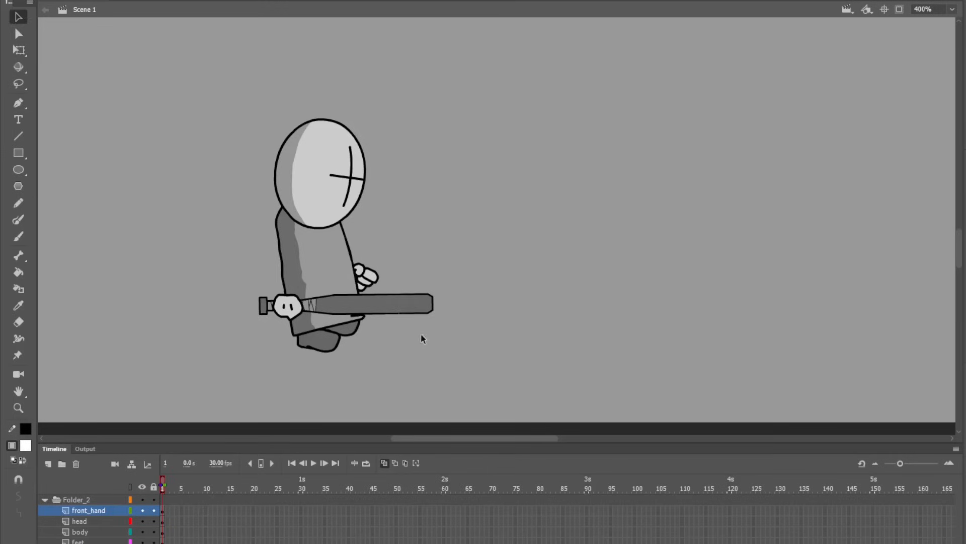
# Step: Add consecutive keyframes on the front_hand layer from frame 2, starting to tilt the bat's far end gradually upward
pyautogui.press('z')
pyautogui.click(382, 290)
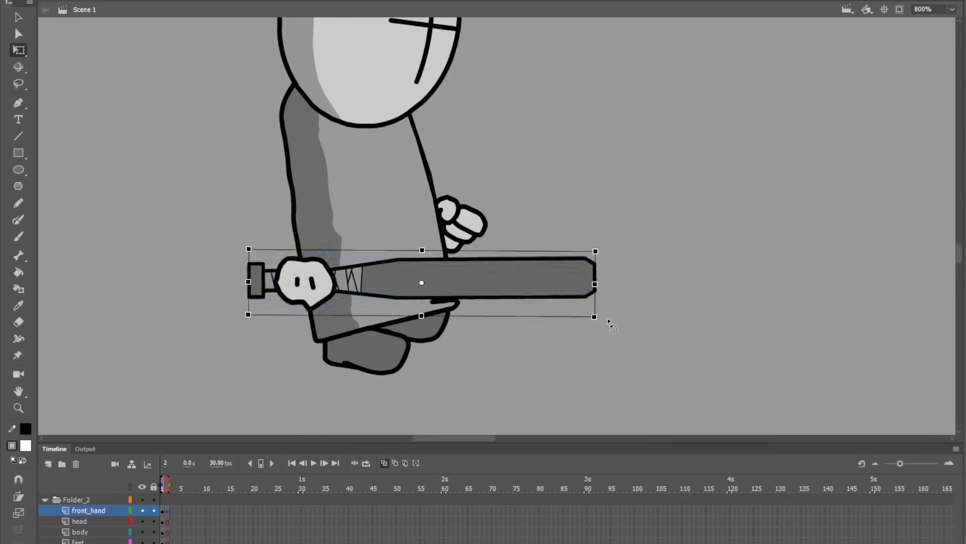
pyautogui.press('F6')
pyautogui.moveTo(608, 320); pyautogui.dragTo(630, 302)
pyautogui.press('F6')
pyautogui.press('F6')
pyautogui.press('F6')
pyautogui.press('F6')
pyautogui.press('F6')
pyautogui.press('F6')
pyautogui.press('F6')
pyautogui.press('F6')
pyautogui.press('F6')
pyautogui.press('F6')
# Step: Continue the bat's upward swing on front_hand to frame 17, rotating the hand and bat steeply upward
pyautogui.moveTo(638, 246); pyautogui.dragTo(649, 230)
pyautogui.press('F6')
pyautogui.press('F6')
pyautogui.press('F6')
pyautogui.press('F6')
pyautogui.scroll(2, 689, 252)
pyautogui.moveTo(689, 318); pyautogui.dragTo(708, 270)
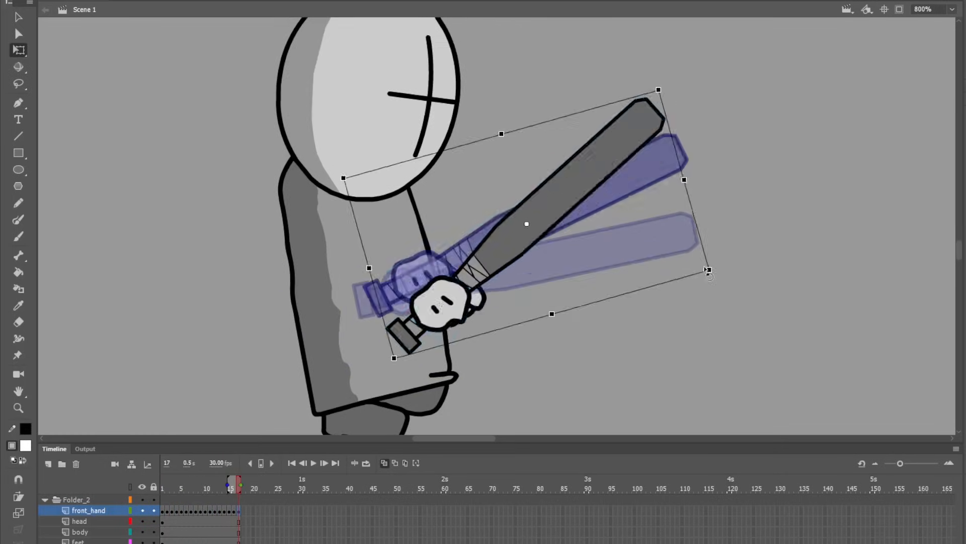
# Step: Reposition the bat at frame 17 and add a keyframe at frame 18 with the bat rotated further upward and shifted
pyautogui.moveTo(439, 304); pyautogui.dragTo(431, 260)
pyautogui.press('F6')
pyautogui.moveTo(656, 311); pyautogui.dragTo(688, 265)
pyautogui.moveTo(458, 283); pyautogui.dragTo(441, 248)
# Step: Add a keyframe at frame 19, paste a second hand onto the bat's grip and convert the hands and bat into one symbol
pyautogui.press('F6')
pyautogui.hotkey('ctrl', 'v')
pyautogui.moveTo(499, 243); pyautogui.dragTo(460, 214)
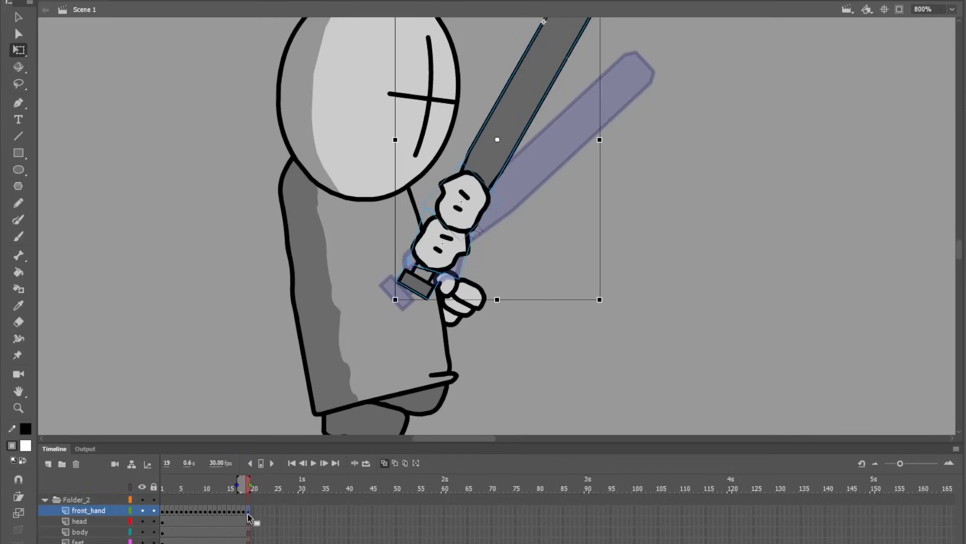
pyautogui.rightClick(432, 235)
pyautogui.click(494, 540)
pyautogui.press('Return')
# Step: Add keyframes at frames 20 and 21 on front_hand, rotating the two-handed bat to upright and moving it in front of the body
pyautogui.press('F6')
pyautogui.moveTo(606, 304); pyautogui.dragTo(652, 261)
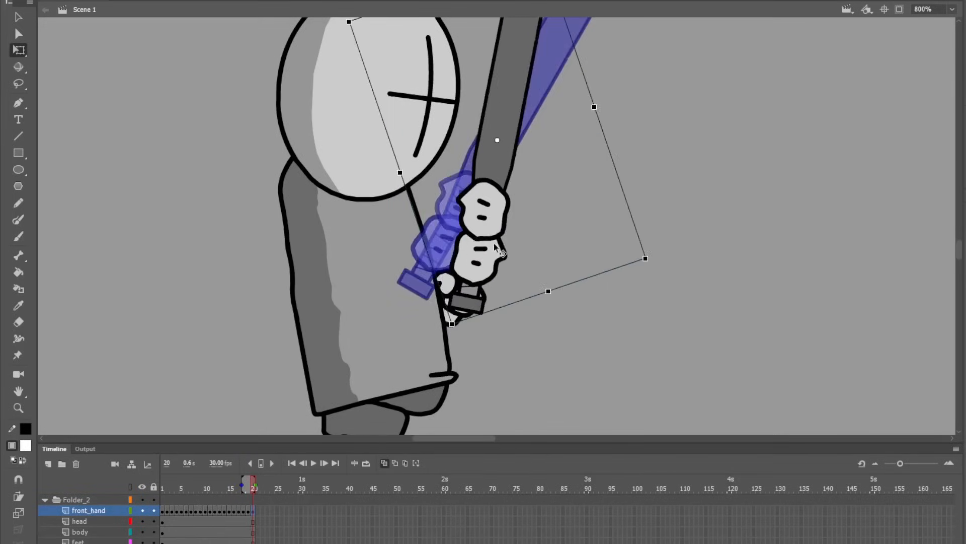
pyautogui.moveTo(495, 247); pyautogui.dragTo(472, 214)
pyautogui.moveTo(493, 227); pyautogui.dragTo(496, 296)
pyautogui.press('F6')
pyautogui.moveTo(638, 294); pyautogui.dragTo(659, 256)
pyautogui.moveTo(498, 285); pyautogui.dragTo(504, 263)
# Step: Ease the raised bat into its upright hold with keyframes from frame 22 to frame 26, using smaller rotations and shifts
pyautogui.press('F6')
pyautogui.moveTo(661, 249); pyautogui.dragTo(673, 221)
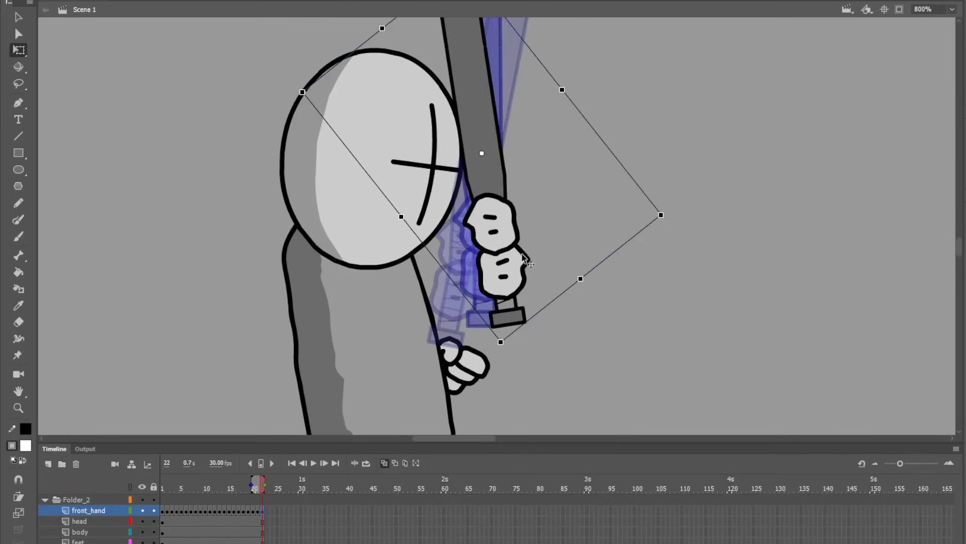
pyautogui.moveTo(524, 259); pyautogui.dragTo(534, 258)
pyautogui.press('F6')
pyautogui.moveTo(518, 346); pyautogui.dragTo(533, 342)
pyautogui.moveTo(510, 267); pyautogui.dragTo(522, 277)
pyautogui.press('F6')
pyautogui.press('F6')
pyautogui.press('F6')
# Step: Convert the upright bat and hands into a new symbol and continue their settling movement with keyframes to frame 33
pyautogui.rightClick(522, 292)
pyautogui.moveTo(527, 355); pyautogui.dragTo(556, 352)
pyautogui.click(573, 512)
pyautogui.press('Return')
pyautogui.press('F6')
pyautogui.press('F6')
pyautogui.press('F6')
pyautogui.press('F6')
pyautogui.moveTo(523, 256); pyautogui.dragTo(532, 274)
pyautogui.press('F6')
pyautogui.press('F6')
pyautogui.press('F6')
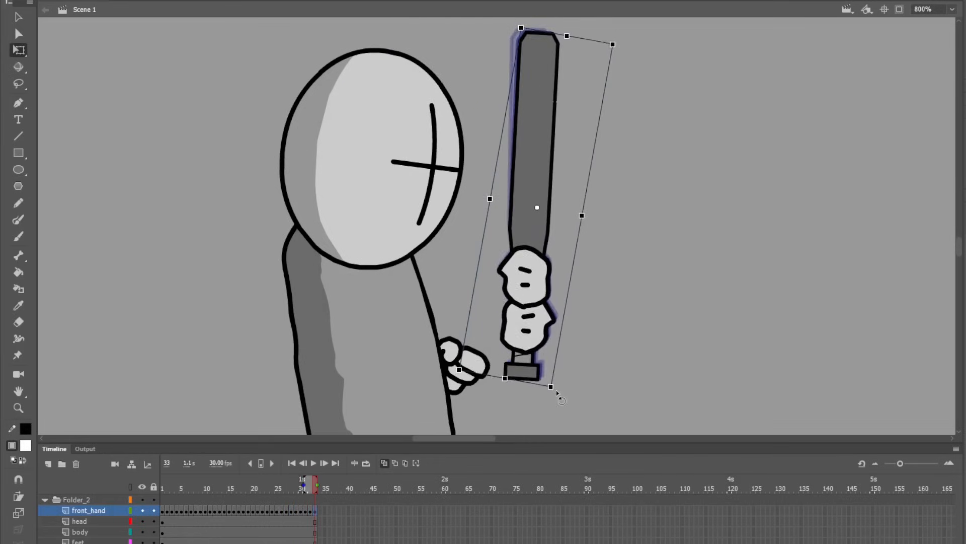
# Step: Extend the raised bat's hold on front_hand to frame 43 with small rotations and a slight drift toward the character's head
pyautogui.press('F6')
pyautogui.press('F6')
pyautogui.press('F6')
pyautogui.press('F6')
pyautogui.moveTo(554, 393); pyautogui.dragTo(548, 394)
pyautogui.press('F6')
pyautogui.press('F6')
pyautogui.press('F6')
pyautogui.moveTo(526, 282); pyautogui.dragTo(522, 277)
pyautogui.press('F6')
pyautogui.press('F6')
pyautogui.moveTo(539, 385); pyautogui.dragTo(545, 383)
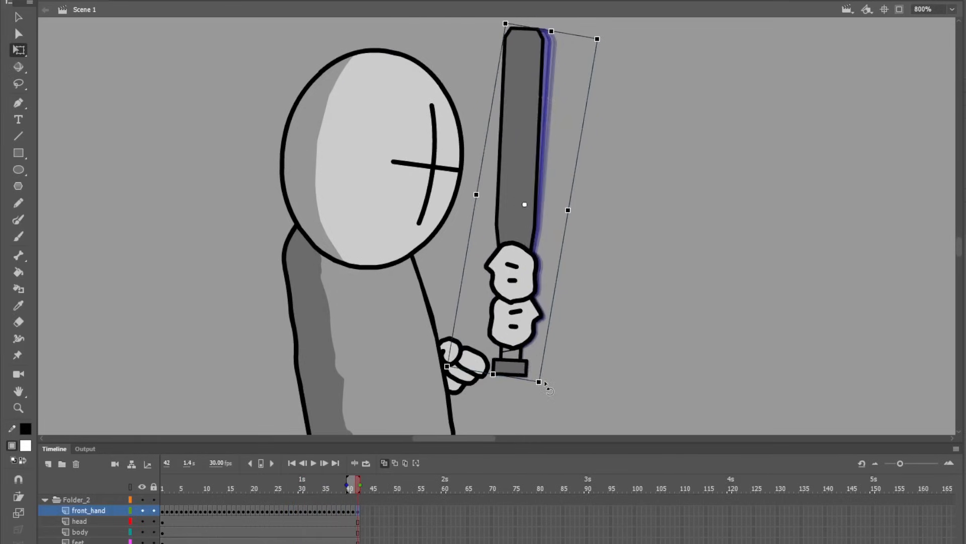
pyautogui.press('F6')
pyautogui.moveTo(544, 383); pyautogui.dragTo(550, 382)
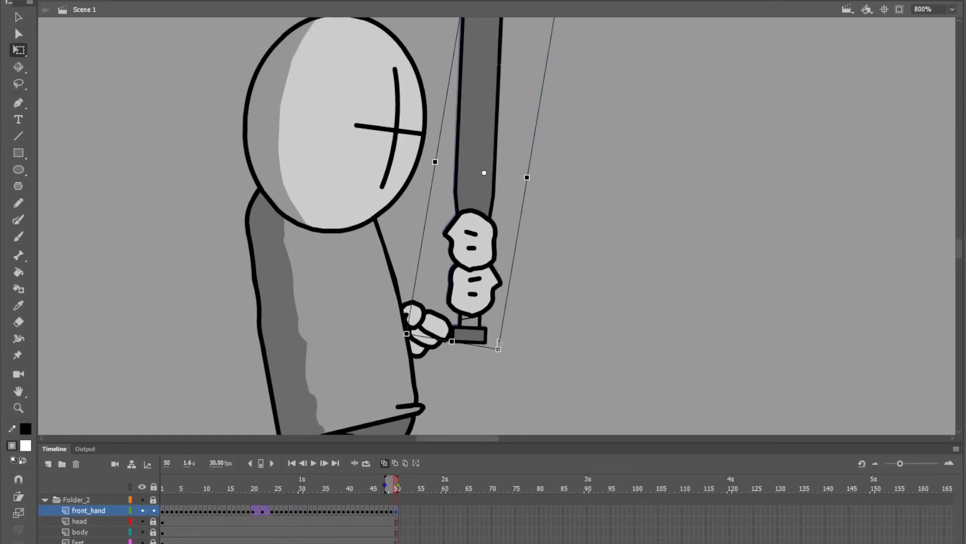
pyautogui.moveTo(506, 353); pyautogui.dragTo(500, 361)
pyautogui.press('F6')
pyautogui.moveTo(474, 240); pyautogui.dragTo(476, 243)
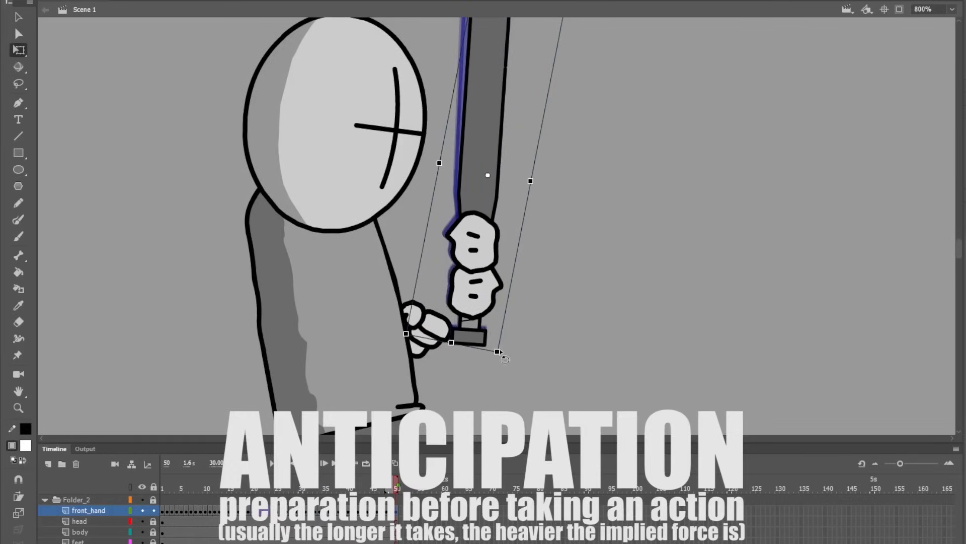
pyautogui.moveTo(499, 353); pyautogui.dragTo(487, 349)
pyautogui.hotkey('ctrl', 'z')
pyautogui.hotkey('ctrl', 'z')
pyautogui.hotkey('ctrl', 'z')
pyautogui.hotkey('ctrl', 'z')
# Step: Lower and tilt the bat slightly forward at frames 49 and 50 on front_hand to lead into the swing
pyautogui.press('F6')
pyautogui.moveTo(468, 310); pyautogui.dragTo(481, 318)
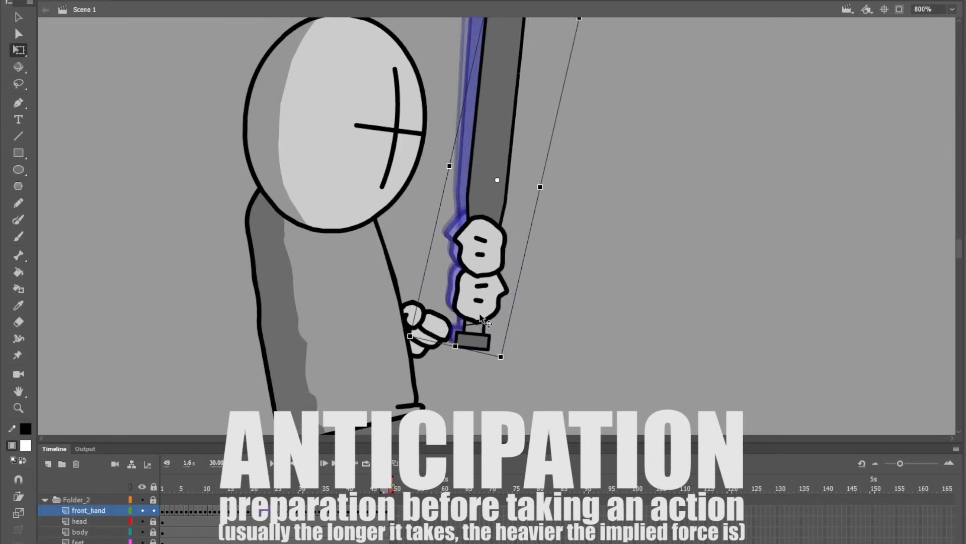
pyautogui.press('F6')
pyautogui.moveTo(501, 359); pyautogui.dragTo(493, 357)
# Step: Start the bat's strike with keyframes from frame 51 to frame 53, rotating it quickly forward and lowering it in front of the body
pyautogui.press('F6')
pyautogui.moveTo(596, 27); pyautogui.dragTo(664, 94)
pyautogui.press('F6')
pyautogui.press('F6')
pyautogui.moveTo(627, 155); pyautogui.dragTo(638, 217)
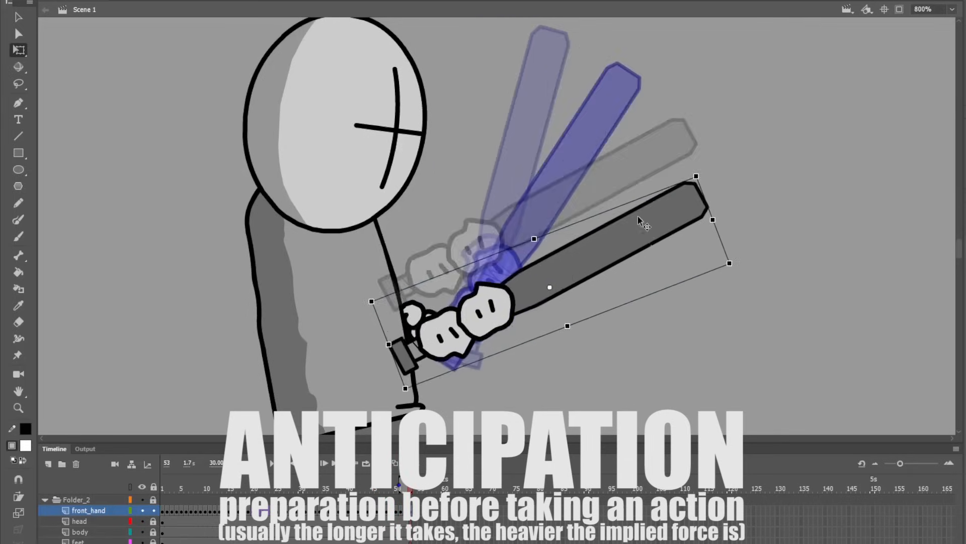
# Step: Carry the strike through frames 54 to 56, rotating the bat downward past the feet and sweeping it behind the body
pyautogui.press('F6')
pyautogui.moveTo(730, 263); pyautogui.dragTo(714, 360)
pyautogui.moveTo(670, 300); pyautogui.dragTo(650, 386)
pyautogui.press('F6')
pyautogui.moveTo(748, 247); pyautogui.dragTo(587, 397)
pyautogui.press('F6')
pyautogui.moveTo(353, 234); pyautogui.dragTo(408, 309)
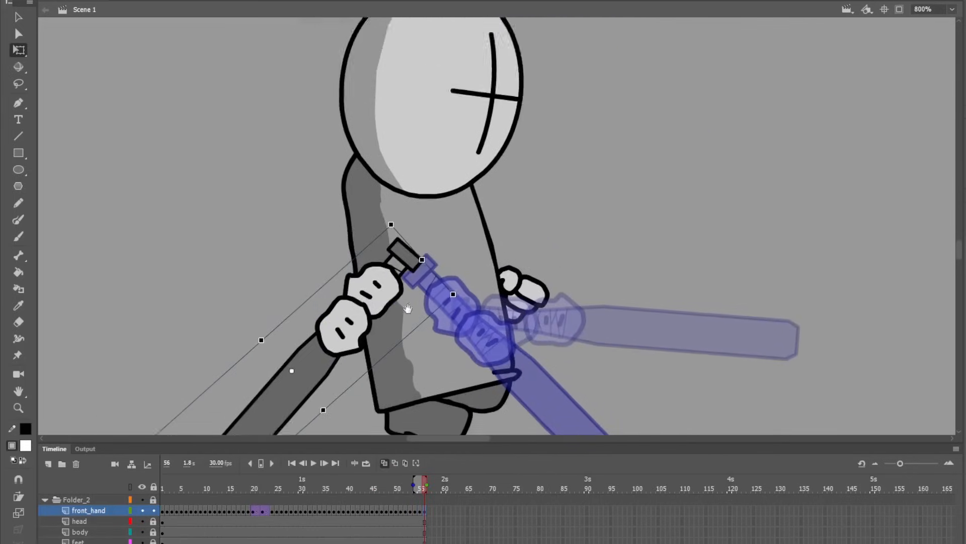
# Step: Add follow-through keyframes at frames 57 and 58 on front_hand, rotating the bat up behind the character's body
pyautogui.press('F6')
pyautogui.moveTo(397, 231); pyautogui.dragTo(473, 399)
pyautogui.moveTo(392, 425); pyautogui.dragTo(324, 252)
pyautogui.press('F6')
pyautogui.moveTo(424, 279); pyautogui.dragTo(274, 432)
pyautogui.moveTo(247, 347); pyautogui.dragTo(353, 229)
pyautogui.moveTo(455, 277); pyautogui.dragTo(604, 374)
# Step: Move the bat and hands at frame 58 in place onto a new layer beneath the head
pyautogui.press('Delete')
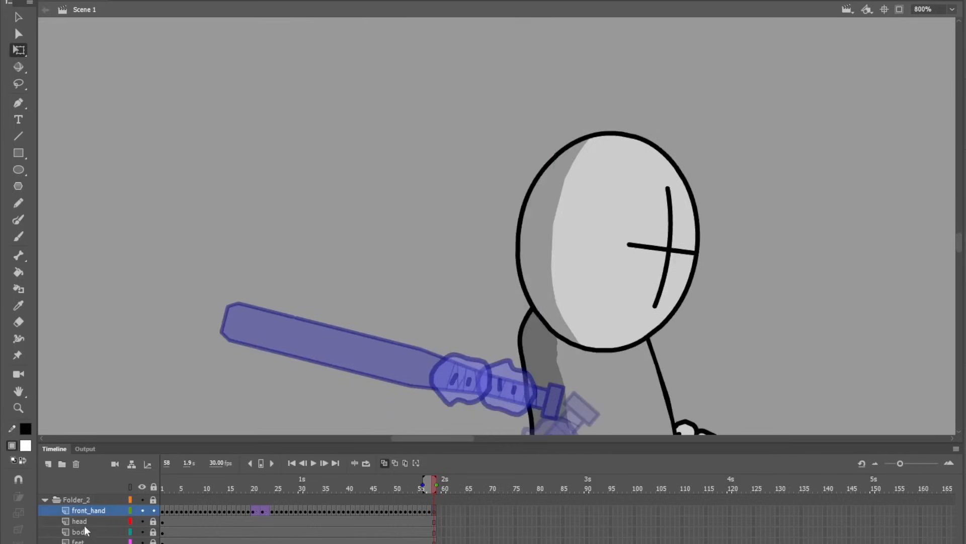
pyautogui.click(48, 466)
pyautogui.press('F6')
pyautogui.hotkey('ctrl', 'shift', 'v')
# Step: Rotate the bat up and over behind the head on Layer_1 with keyframes through frame 62, easing the last ones
pyautogui.press('F6')
pyautogui.moveTo(529, 405); pyautogui.dragTo(531, 337)
pyautogui.click(500, 282)
pyautogui.moveTo(547, 346); pyautogui.dragTo(390, 302)
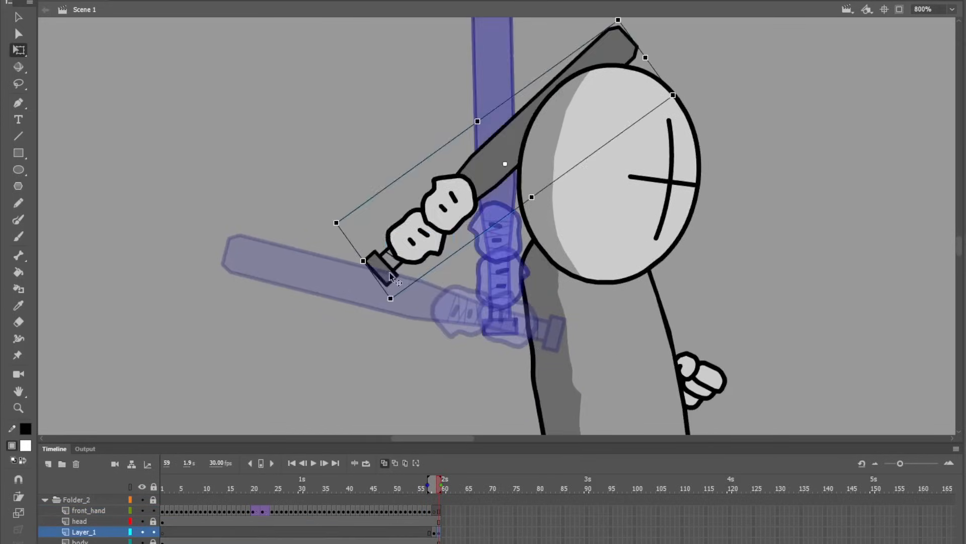
pyautogui.moveTo(418, 240); pyautogui.dragTo(483, 237)
pyautogui.press('F6')
pyautogui.moveTo(455, 301); pyautogui.dragTo(439, 286)
pyautogui.moveTo(473, 226); pyautogui.dragTo(496, 213)
pyautogui.press('F6')
pyautogui.moveTo(464, 280); pyautogui.dragTo(458, 273)
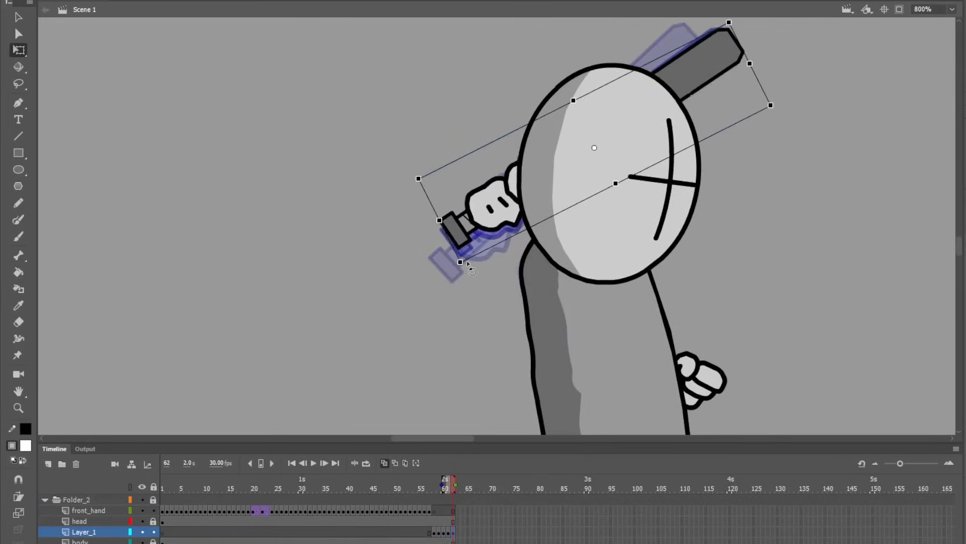
pyautogui.moveTo(468, 212); pyautogui.dragTo(465, 209)
pyautogui.moveTo(785, 100); pyautogui.dragTo(791, 121)
# Step: Hold the bat behind the head on Layer_1 with keyframes from frame 63 to 83, adding only slight drifts and rotations
pyautogui.press('F6')
pyautogui.press('F6')
pyautogui.moveTo(713, 79); pyautogui.dragTo(705, 103)
pyautogui.press('F6')
pyautogui.press('F6')
pyautogui.press('F6')
pyautogui.press('F6')
pyautogui.press('F6')
pyautogui.press('F6')
pyautogui.press('F6')
pyautogui.press('F6')
pyautogui.press('F6')
pyautogui.press('F6')
pyautogui.press('F6')
pyautogui.press('F6')
pyautogui.moveTo(754, 148)
pyautogui.mouseDown()
pyautogui.moveTo(756, 155)
pyautogui.moveTo(747, 143)
pyautogui.mouseUp()
pyautogui.press('F6')
pyautogui.press('F6')
pyautogui.press('F6')
pyautogui.press('F6')
pyautogui.press('F6')
pyautogui.press('F6')
pyautogui.press('F6')
# Step: Bring the bat back out from behind the head on Layer_1 over frames 84 to 86, rotating it past upright
pyautogui.press('F6')
pyautogui.moveTo(491, 222); pyautogui.dragTo(441, 215)
pyautogui.press('F6')
pyautogui.moveTo(420, 327); pyautogui.dragTo(563, 322)
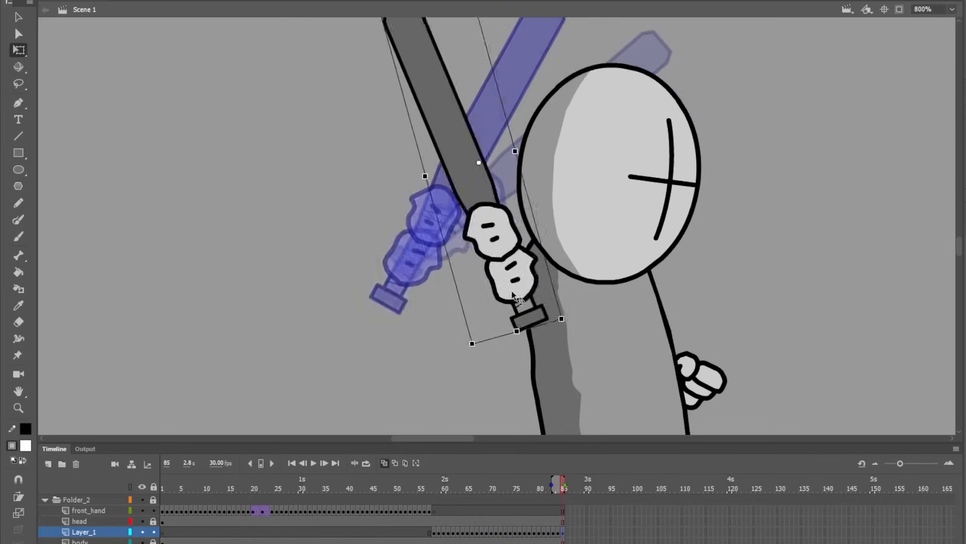
pyautogui.press('F6')
pyautogui.moveTo(476, 103); pyautogui.dragTo(564, 301)
# Step: Move the bat in place from Layer_1 back to a blank keyframe on front_hand, and keyframe its next position there
pyautogui.hotkey('ctrl', 'x')
pyautogui.click(568, 510)
pyautogui.press('F7')
pyautogui.hotkey('ctrl', 'shift', 'v')
pyautogui.press('F6')
pyautogui.moveTo(289, 285); pyautogui.dragTo(422, 261)
pyautogui.moveTo(652, 220); pyautogui.dragTo(661, 201)
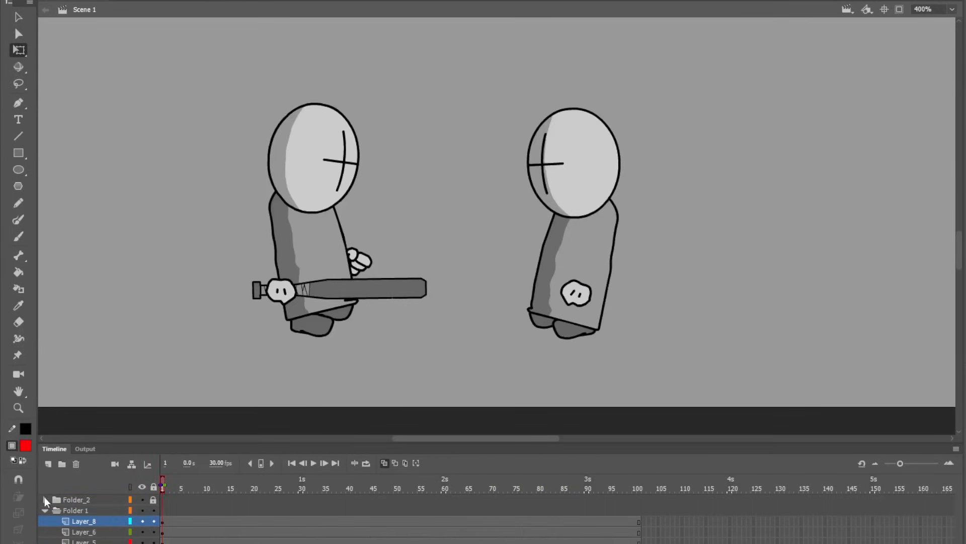
# Step: Expand Folder_2 and review the bat swing up to the hit at frame 101
pyautogui.click(46, 499)
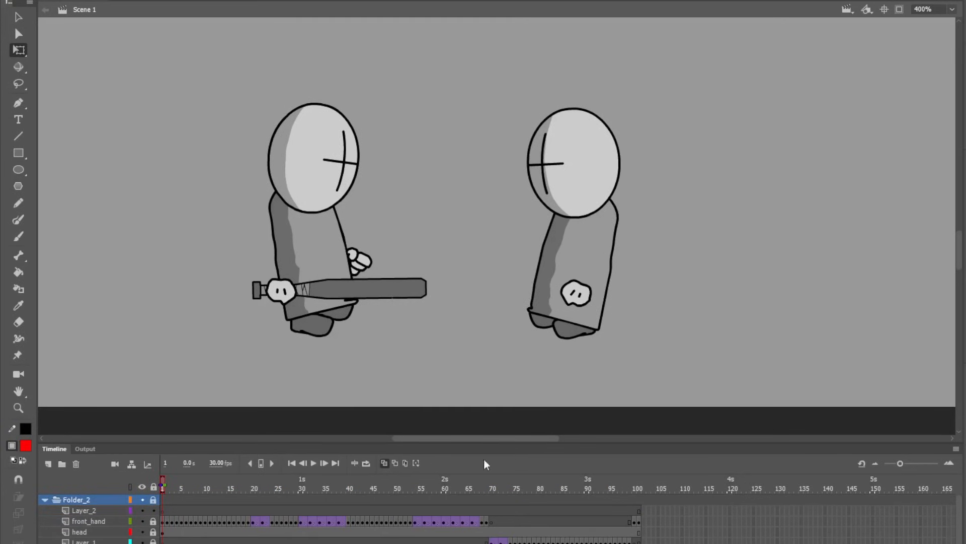
pyautogui.moveTo(483, 478); pyautogui.dragTo(521, 484)
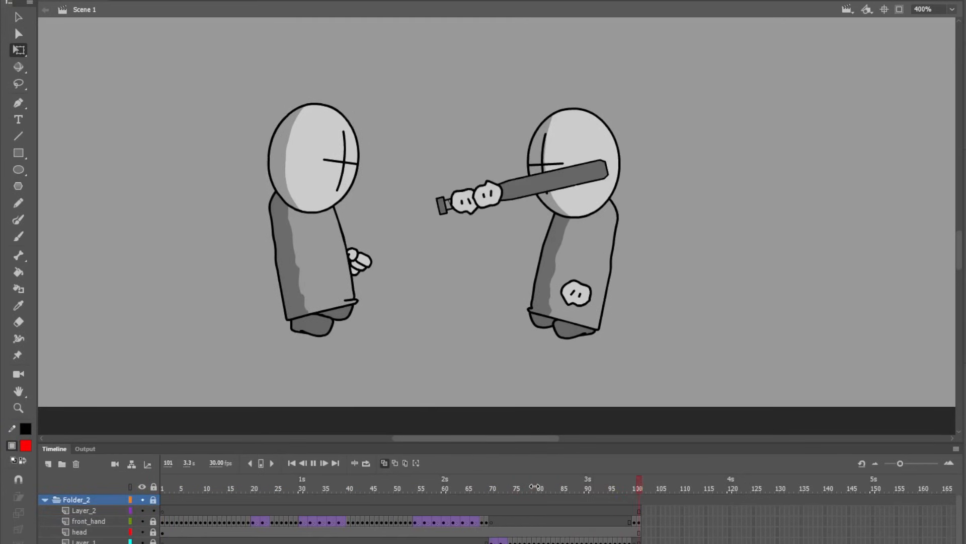
pyautogui.moveTo(535, 308); pyautogui.dragTo(539, 323)
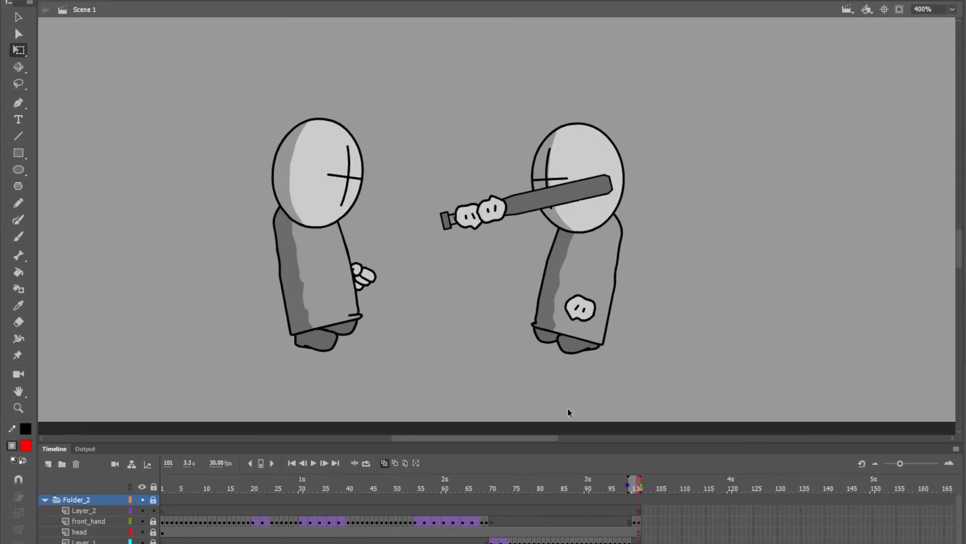
# Step: Sketch a red arc on Layer_2 tracing the bat tip's path from the struck head back over the attacker, and undo it
pyautogui.click(636, 510)
pyautogui.click(657, 399)
pyautogui.press('.')
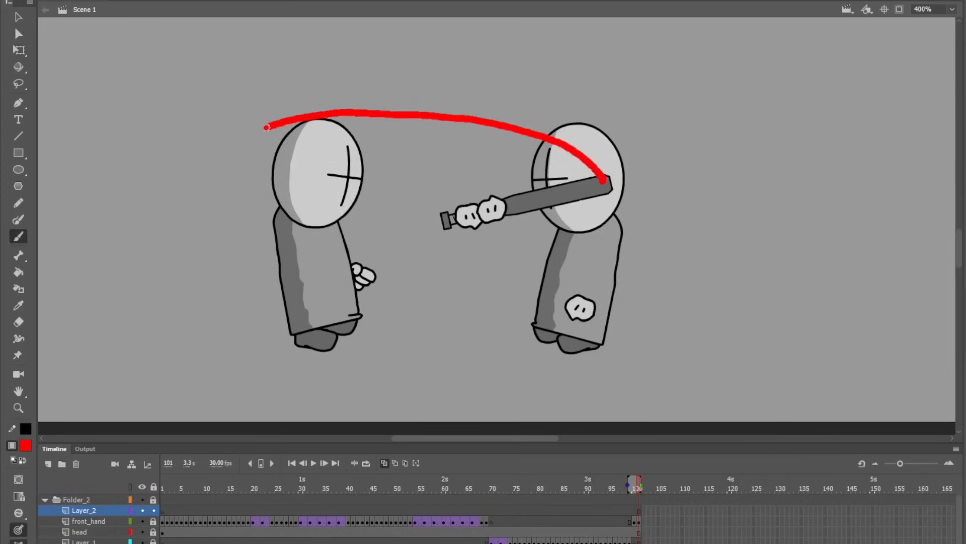
pyautogui.moveTo(266, 127); pyautogui.dragTo(262, 129)
pyautogui.hotkey('ctrl', 'z')
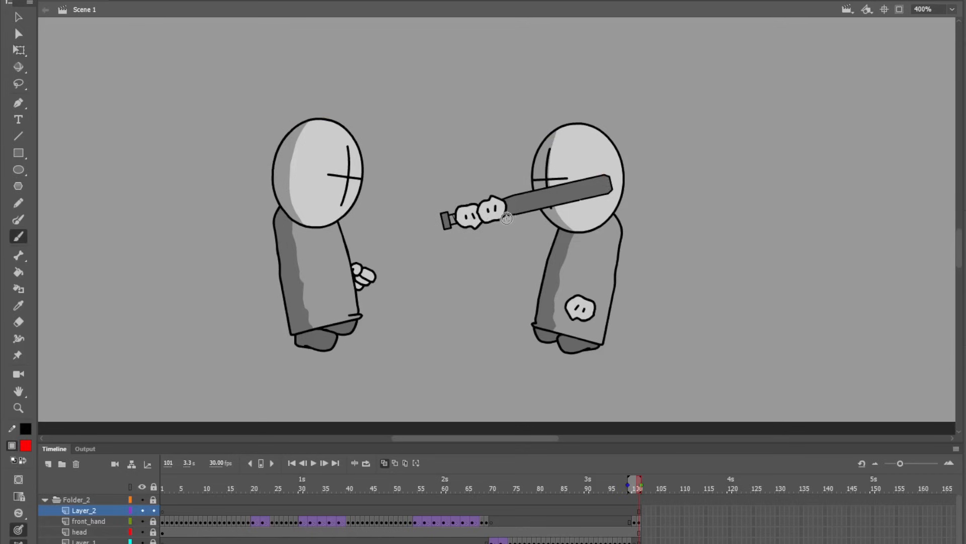
pyautogui.moveTo(617, 157); pyautogui.dragTo(577, 191)
pyautogui.moveTo(578, 150); pyautogui.dragTo(606, 178)
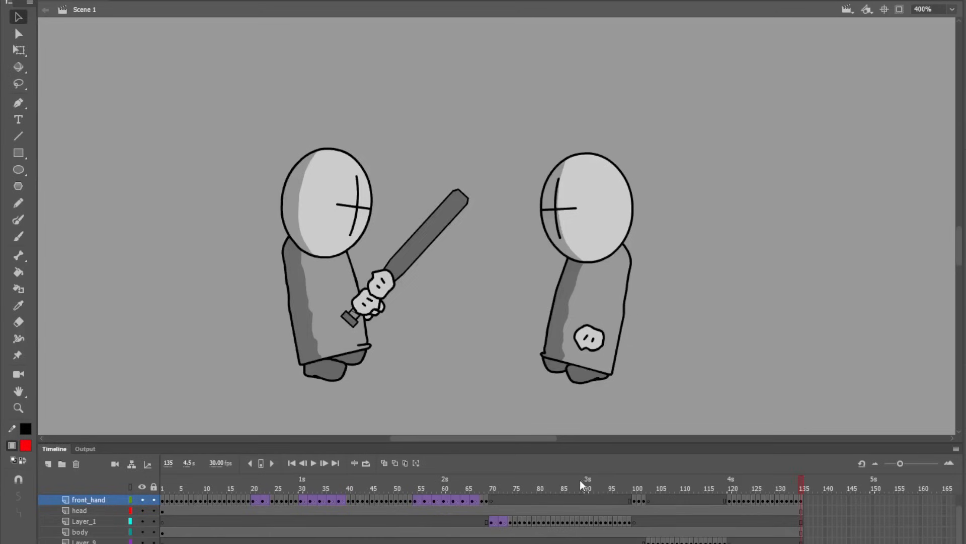
# Step: Keyframe the struck character's head on Layer_6 at the frame 101 impact, select it for transforming and turn on onion skinning
pyautogui.moveTo(583, 484); pyautogui.dragTo(521, 484)
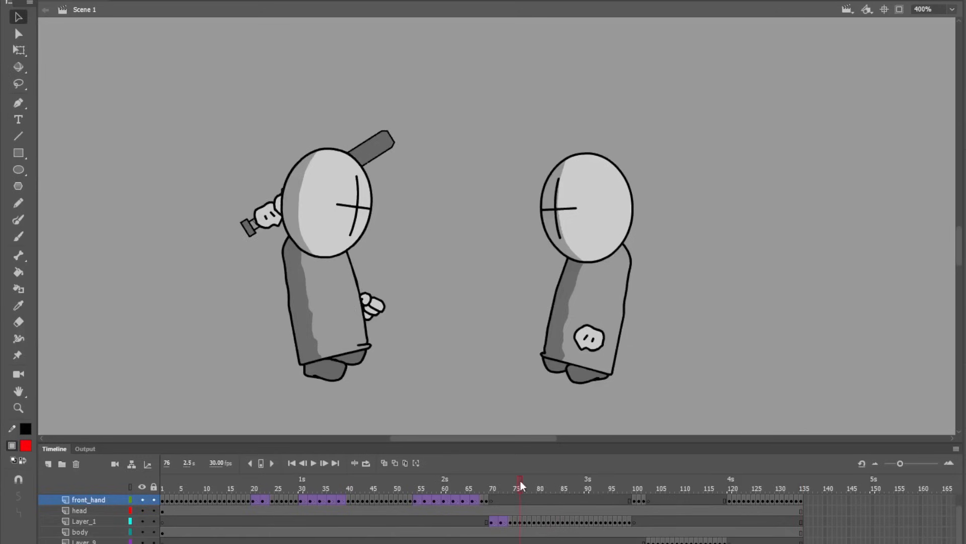
pyautogui.moveTo(624, 496); pyautogui.dragTo(638, 498)
pyautogui.click(601, 247)
pyautogui.press('z')
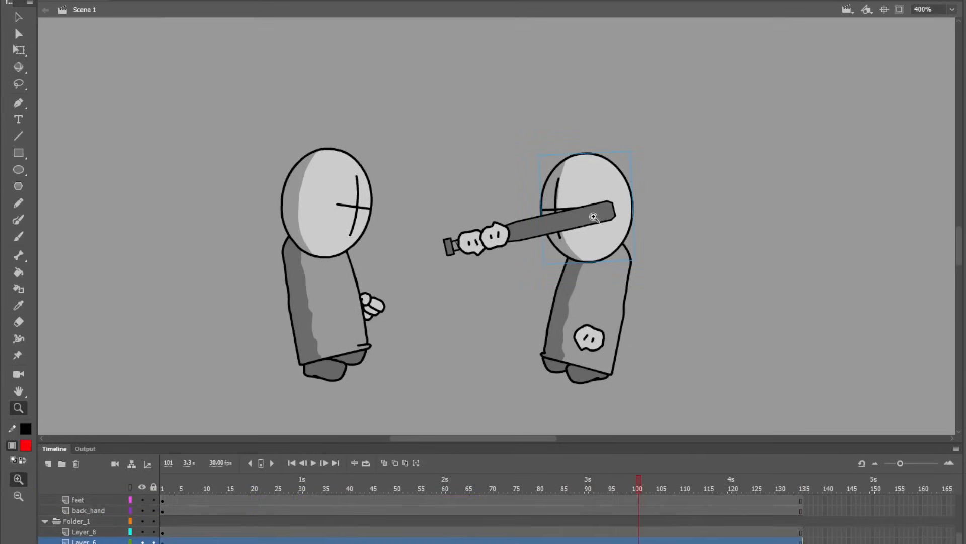
pyautogui.click(592, 215)
pyautogui.press('q')
pyautogui.moveTo(636, 541); pyautogui.dragTo(638, 541)
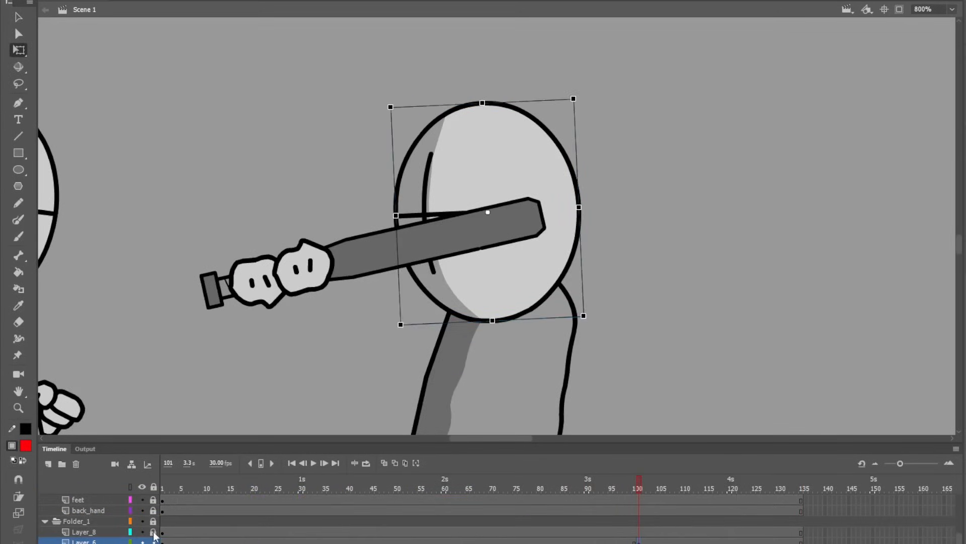
pyautogui.click(385, 462)
# Step: Knock the struck character's head backward on Layer_6 with keyframes from frame 102 to 114, moving and tilting it away from the bat
pyautogui.press('F6')
pyautogui.moveTo(523, 166); pyautogui.dragTo(608, 209)
pyautogui.moveTo(662, 138); pyautogui.dragTo(706, 204)
pyautogui.press('F6')
pyautogui.press('F6')
pyautogui.press('F6')
pyautogui.press('F6')
pyautogui.press('F6')
pyautogui.moveTo(602, 345); pyautogui.dragTo(793, 294)
pyautogui.press('F6')
pyautogui.press('F6')
pyautogui.press('F6')
pyautogui.press('F6')
pyautogui.press('F6')
pyautogui.press('F6')
pyautogui.press('F6')
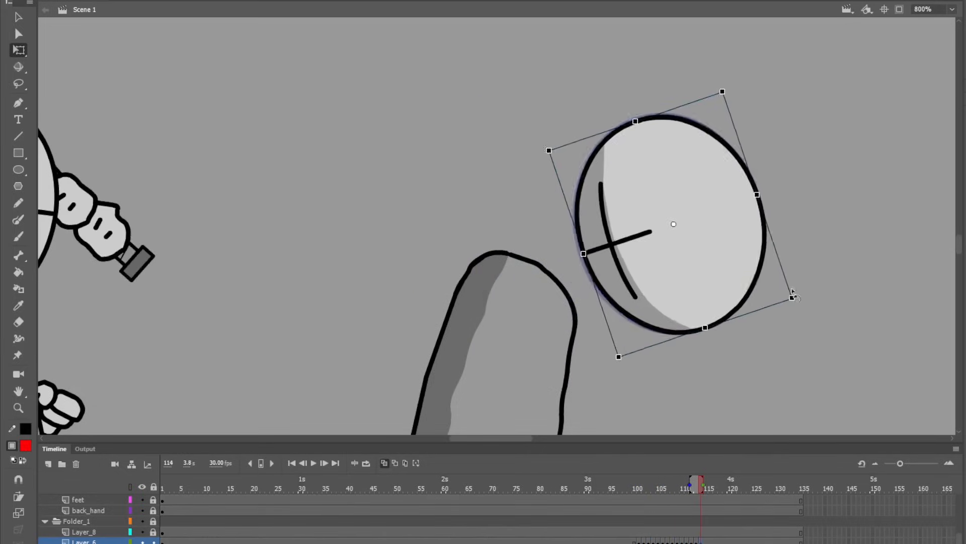
# Step: Ease the struck head's backward motion through frame 120 with small shifts and extra tilt
pyautogui.press('F6')
pyautogui.moveTo(738, 260); pyautogui.dragTo(770, 257)
pyautogui.press('F6')
pyautogui.press('F6')
pyautogui.moveTo(839, 275); pyautogui.dragTo(845, 266)
pyautogui.press('F6')
pyautogui.press('F6')
pyautogui.moveTo(787, 246); pyautogui.dragTo(793, 241)
pyautogui.press('F6')
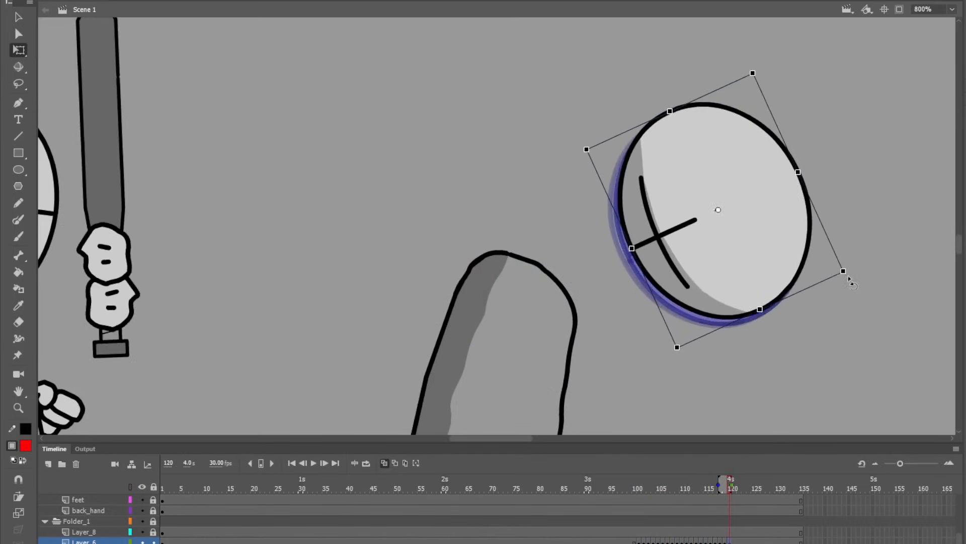
# Step: Return to the impact at frame 101, select the struck character's body and start keyframing it being pushed backward
pyautogui.moveTo(730, 482); pyautogui.dragTo(643, 482)
pyautogui.moveTo(564, 302); pyautogui.dragTo(477, 187)
pyautogui.click(153, 542)
pyautogui.press(',')
pyautogui.click(443, 251)
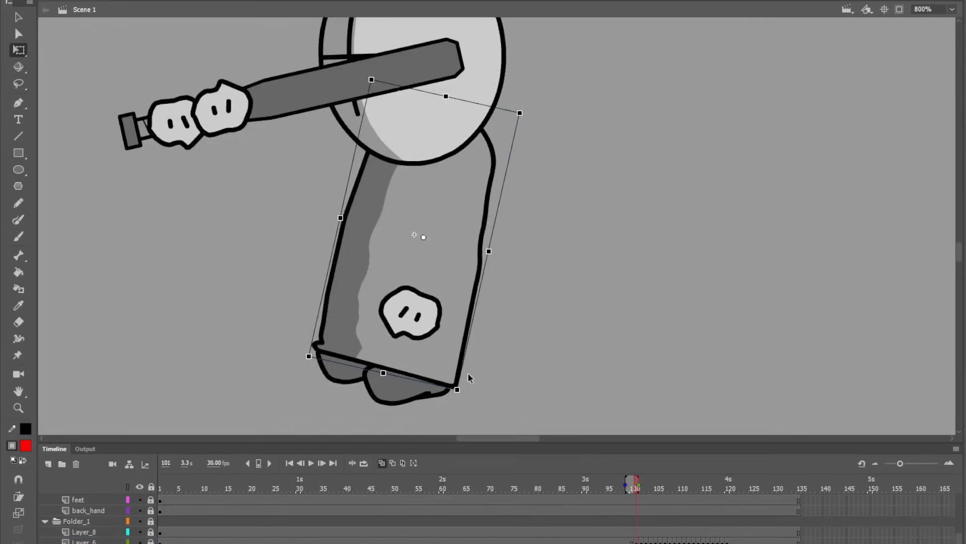
pyautogui.moveTo(467, 395); pyautogui.dragTo(513, 389)
pyautogui.press('F6')
pyautogui.press('F6')
pyautogui.press('F6')
pyautogui.press('F6')
pyautogui.press('F6')
pyautogui.press('F6')
pyautogui.press('F6')
pyautogui.press('F6')
# Step: Continue the struck body's backward motion over further keyframes, easing it with small final adjustments
pyautogui.moveTo(528, 354); pyautogui.dragTo(651, 375)
pyautogui.press('F6')
pyautogui.press('F6')
pyautogui.press('F6')
pyautogui.press('F6')
pyautogui.moveTo(669, 394); pyautogui.dragTo(672, 386)
pyautogui.press('F6')
pyautogui.press('F6')
pyautogui.moveTo(667, 388); pyautogui.dragTo(682, 389)
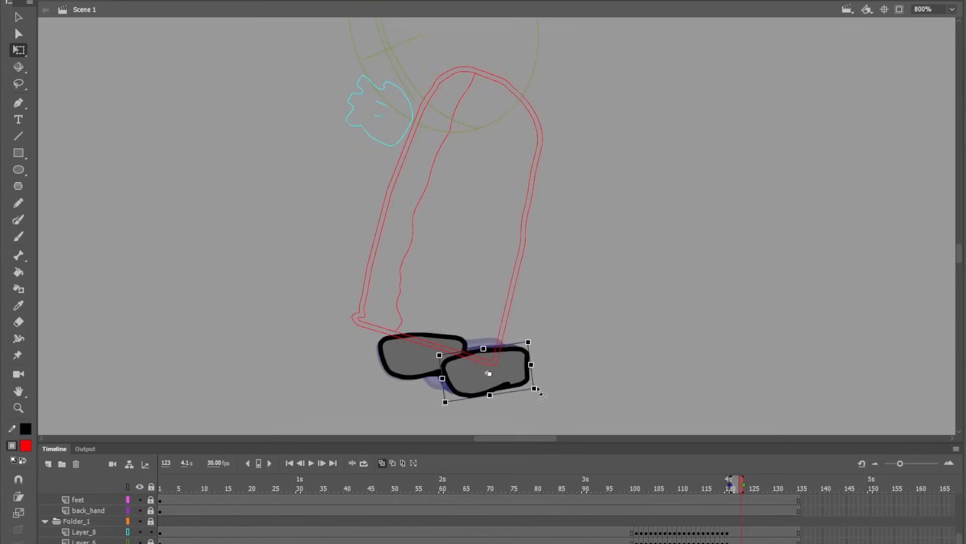
# Step: Keyframe the struck character's feet shifting backward from frame 123, finishing with a slight adjustment
pyautogui.moveTo(503, 347); pyautogui.dragTo(642, 358)
pyautogui.press('F6')
pyautogui.press('F6')
pyautogui.press('F6')
pyautogui.press('F6')
pyautogui.moveTo(664, 370); pyautogui.dragTo(658, 376)
pyautogui.press('F6')
# Step: Tip the struck character's head farther backward with keyframes through frame 140 and into the frames just after it
pyautogui.moveTo(503, 151); pyautogui.dragTo(495, 307)
pyautogui.press('F6')
pyautogui.press('F6')
pyautogui.moveTo(569, 276); pyautogui.dragTo(576, 281)
pyautogui.press('F6')
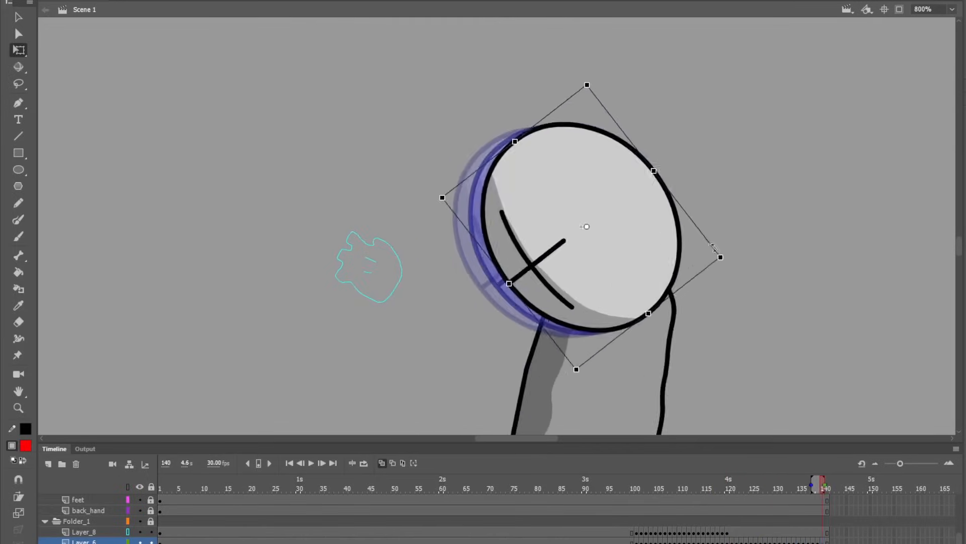
pyautogui.press('F6')
pyautogui.moveTo(390, 233); pyautogui.dragTo(392, 223)
pyautogui.press('F6')
pyautogui.moveTo(432, 280); pyautogui.dragTo(451, 300)
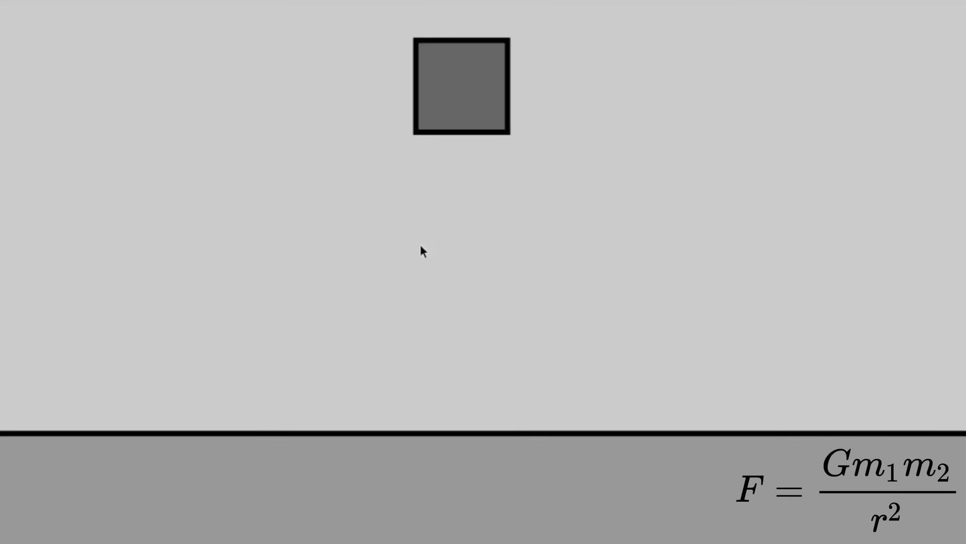
pyautogui.click(458, 129)
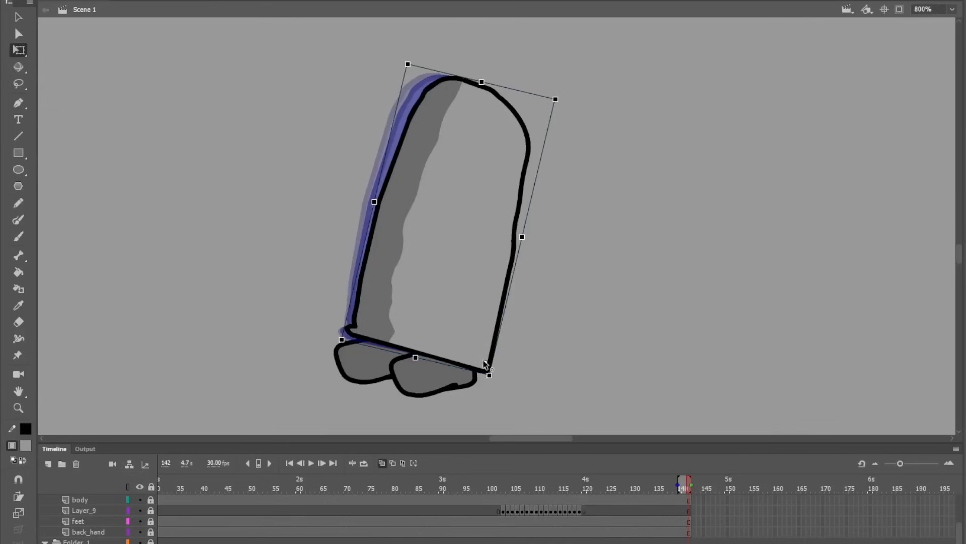
# Step: Shift the struck character's body backward at frame 142 and start tilting it back around its lower rear corner through frame 147
pyautogui.moveTo(449, 220); pyautogui.dragTo(461, 225)
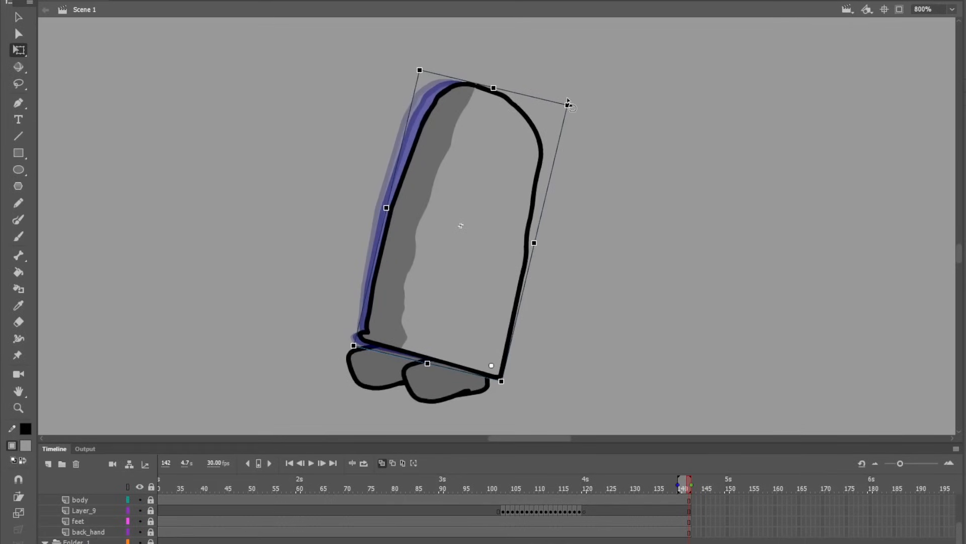
pyautogui.press('F6')
pyautogui.moveTo(568, 103); pyautogui.dragTo(582, 107)
pyautogui.moveTo(517, 161); pyautogui.dragTo(522, 160)
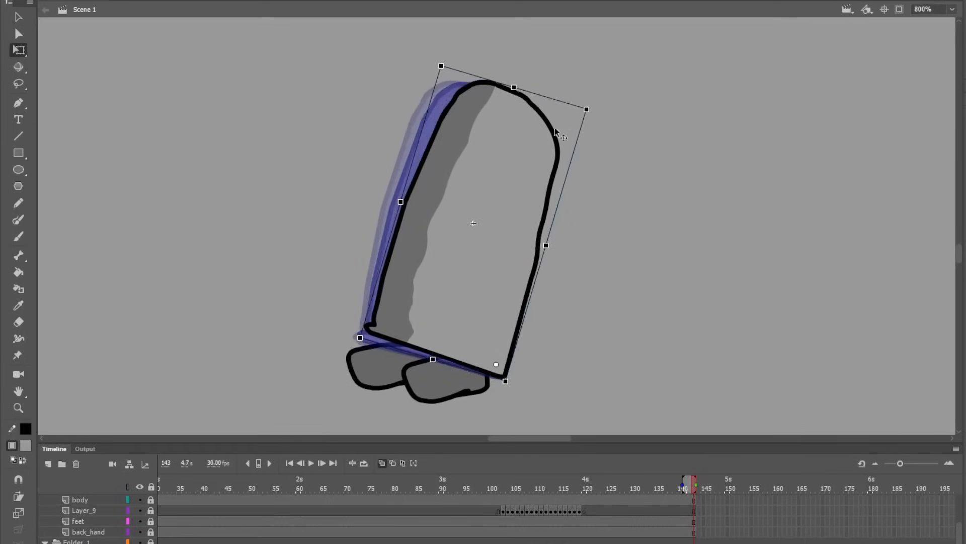
pyautogui.press('F6')
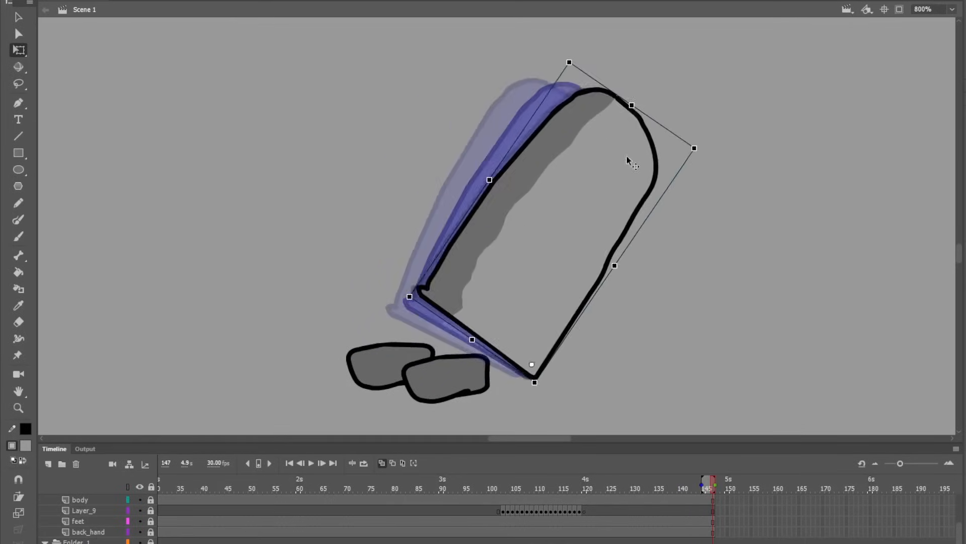
# Step: Topple the struck body backward with keyframes through frame 155, rotating it until it lies nearly flat behind the feet
pyautogui.press('F6')
pyautogui.press('F6')
pyautogui.moveTo(706, 150); pyautogui.dragTo(774, 213)
pyautogui.press('F6')
pyautogui.moveTo(781, 215); pyautogui.dragTo(804, 257)
pyautogui.moveTo(739, 243); pyautogui.dragTo(746, 244)
pyautogui.press('F6')
pyautogui.moveTo(811, 262); pyautogui.dragTo(834, 322)
pyautogui.press('F6')
pyautogui.moveTo(835, 322); pyautogui.dragTo(863, 407)
pyautogui.press('F6')
pyautogui.press('F6')
pyautogui.press('F6')
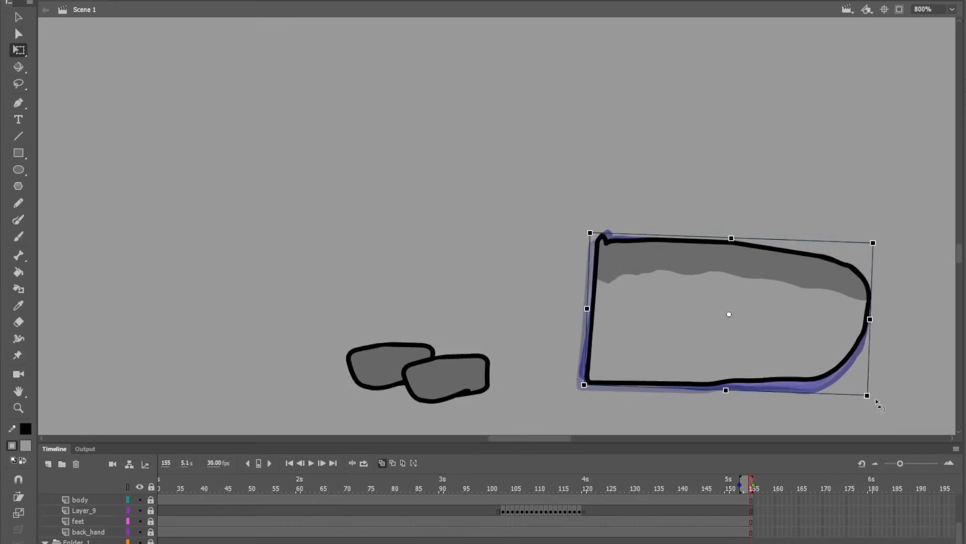
# Step: Extend the fallen body's animation with keyframes following frame 155
pyautogui.press('F6')
pyautogui.press('F6')
pyautogui.press('F6')
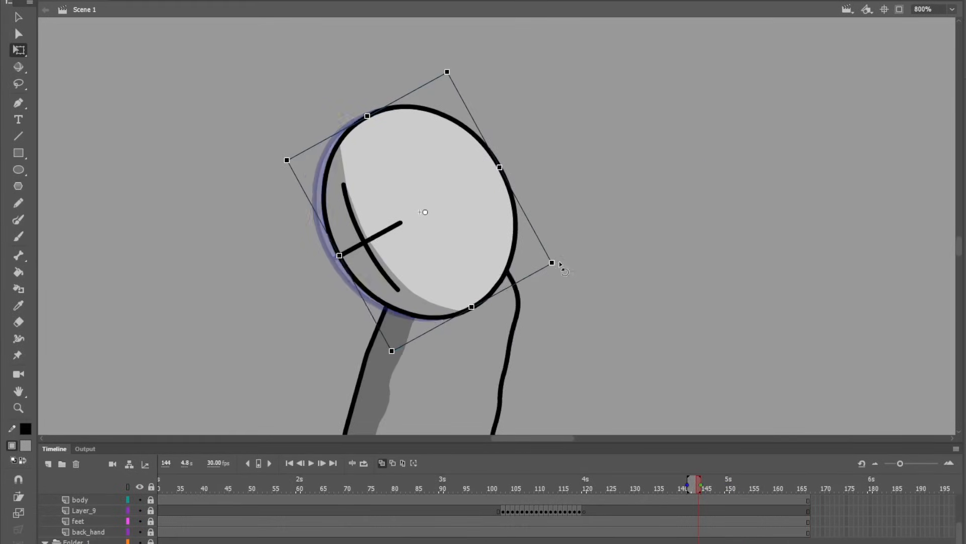
# Step: Tip the struck character's head farther back with keyframes from frame 144, keeping it attached to the falling body
pyautogui.press('F6')
pyautogui.moveTo(558, 264)
pyautogui.mouseDown()
pyautogui.moveTo(657, 287)
pyautogui.moveTo(639, 308)
pyautogui.mouseUp()
pyautogui.press('F6')
pyautogui.press('F6')
pyautogui.press('F6')
pyautogui.press('F6')
pyautogui.press('F6')
pyautogui.moveTo(714, 171); pyautogui.dragTo(757, 213)
# Step: Lower the struck character's head toward the ground along with the toppling body using further keyframes
pyautogui.press('F6')
pyautogui.press('F6')
pyautogui.moveTo(667, 241); pyautogui.dragTo(702, 321)
pyautogui.press('F6')
pyautogui.press('F6')
pyautogui.press('F6')
pyautogui.moveTo(734, 432); pyautogui.dragTo(727, 352)
pyautogui.press('F6')
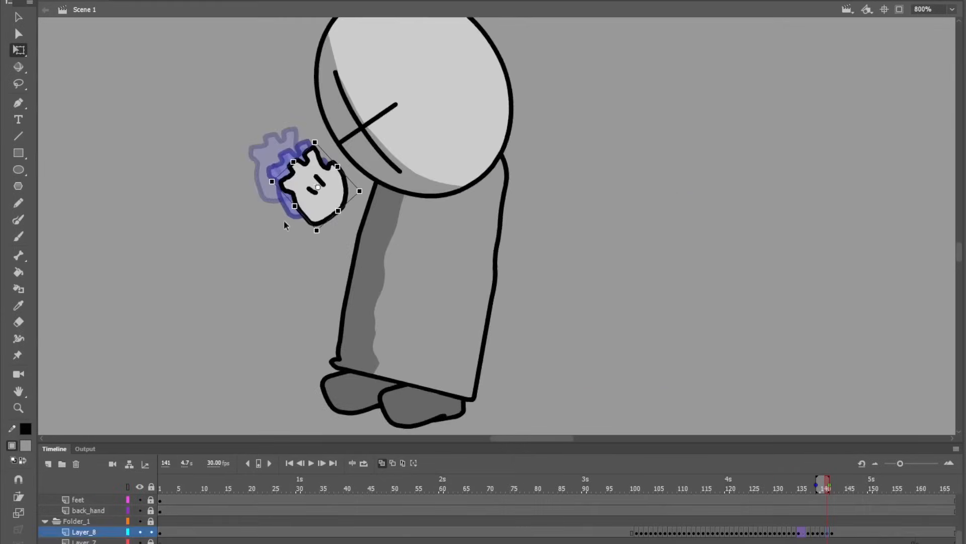
# Step: Move and rotate the struck character's hand on Layer_8 toward the tipping body with keyframes from frame 141 through 148
pyautogui.press('F6')
pyautogui.moveTo(352, 235); pyautogui.dragTo(362, 233)
pyautogui.moveTo(350, 209); pyautogui.dragTo(366, 213)
pyautogui.press('F6')
pyautogui.moveTo(366, 213); pyautogui.dragTo(386, 208)
pyautogui.press('.')
pyautogui.press('.')
pyautogui.press('.')
pyautogui.press('.')
pyautogui.press('.')
pyautogui.press('.')
pyautogui.press('.')
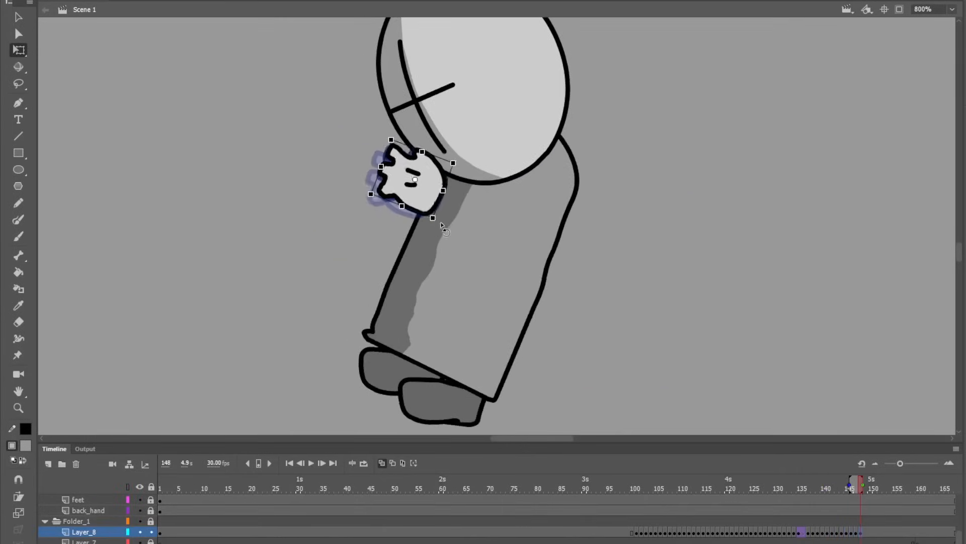
# Step: Carry the hand backward above the falling body through frame 154, then start dropping it in the following frames
pyautogui.moveTo(586, 171); pyautogui.dragTo(611, 179)
pyautogui.press('F6')
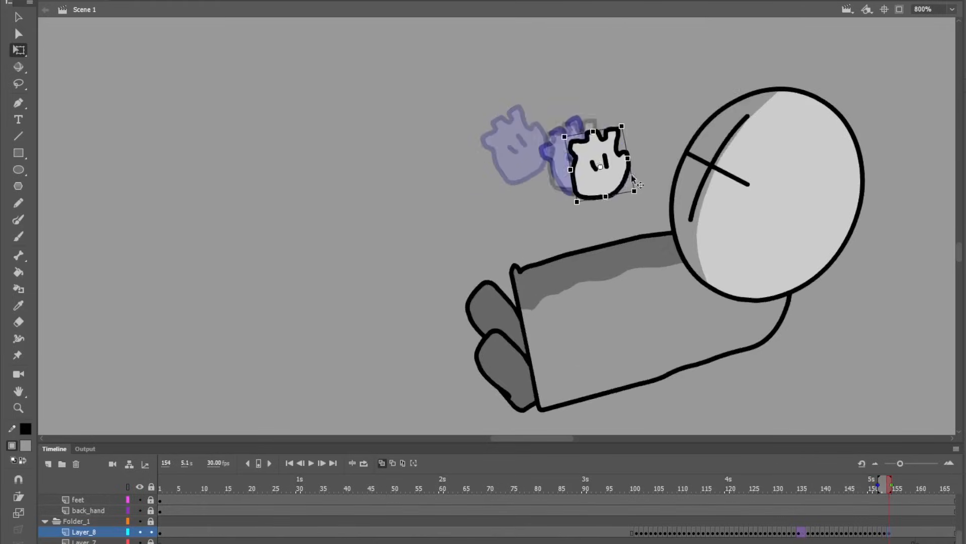
pyautogui.press('F6')
pyautogui.press('F6')
pyautogui.moveTo(635, 138); pyautogui.dragTo(711, 284)
# Step: Settle the struck character's hand on the ground with a run of closely spaced keyframes
pyautogui.press('F6')
pyautogui.press('F6')
pyautogui.press('F6')
pyautogui.press('F6')
pyautogui.press('F6')
pyautogui.press('F6')
pyautogui.press('F6')
pyautogui.press('F6')
pyautogui.moveTo(699, 330); pyautogui.dragTo(728, 333)
pyautogui.press('F6')
pyautogui.press('F6')
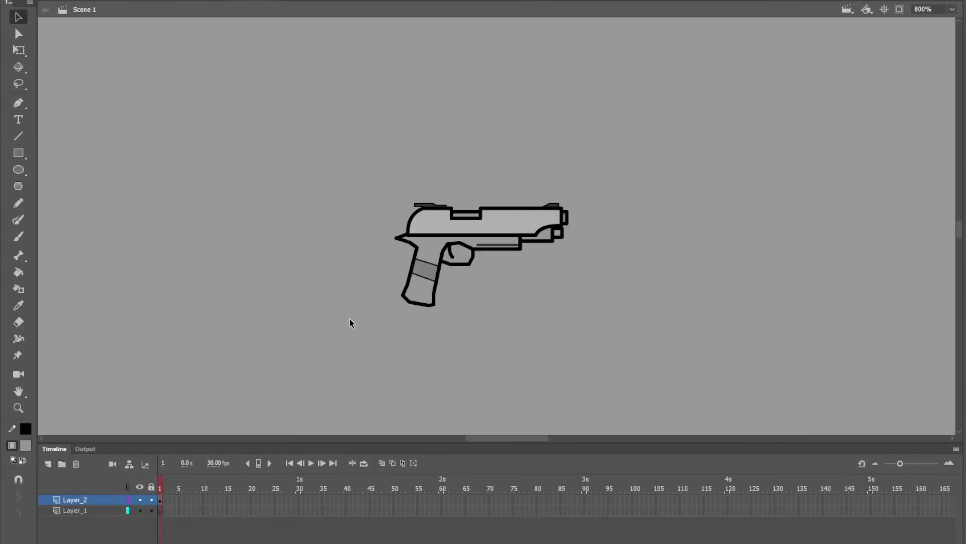
# Step: Paste the gripping hand onto the pistol's handle and select the whole pistol and hand for transforming
pyautogui.hotkey('ctrl', 'v')
pyautogui.moveTo(510, 246); pyautogui.dragTo(442, 281)
pyautogui.moveTo(338, 176); pyautogui.dragTo(577, 335)
pyautogui.press('q')
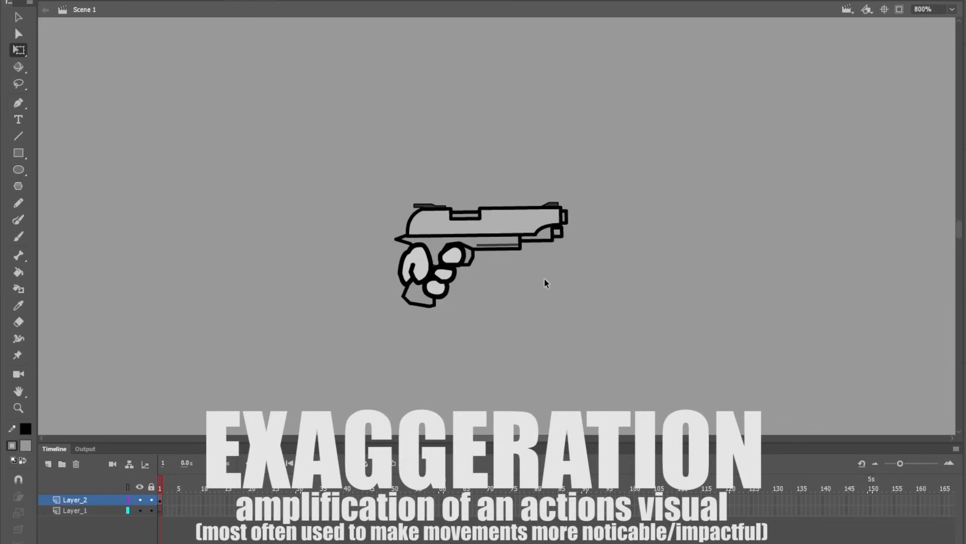
# Step: Pull the pistol's slide backward in a keyframe on frame 2 and nudge the whole pistol slightly
pyautogui.press('F6')
pyautogui.moveTo(503, 226); pyautogui.dragTo(491, 226)
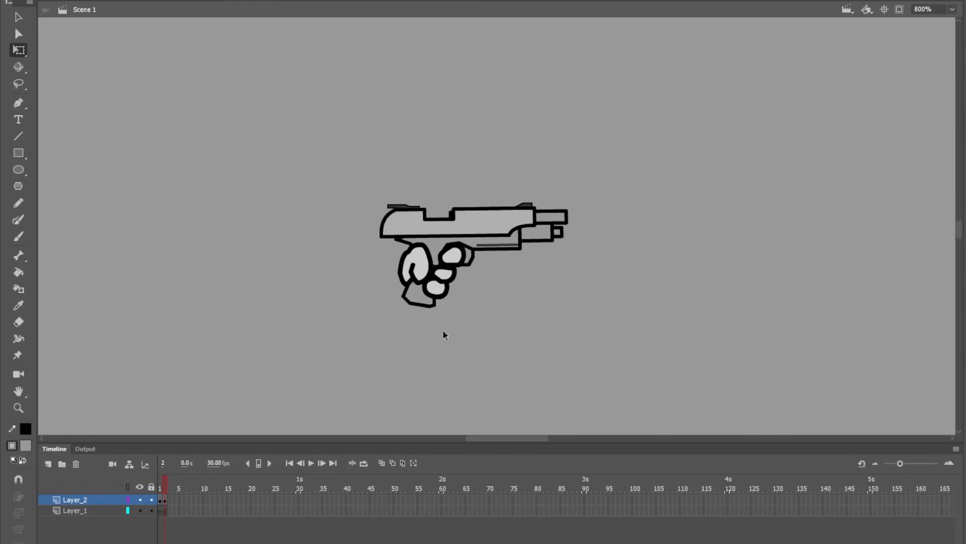
pyautogui.click(163, 501)
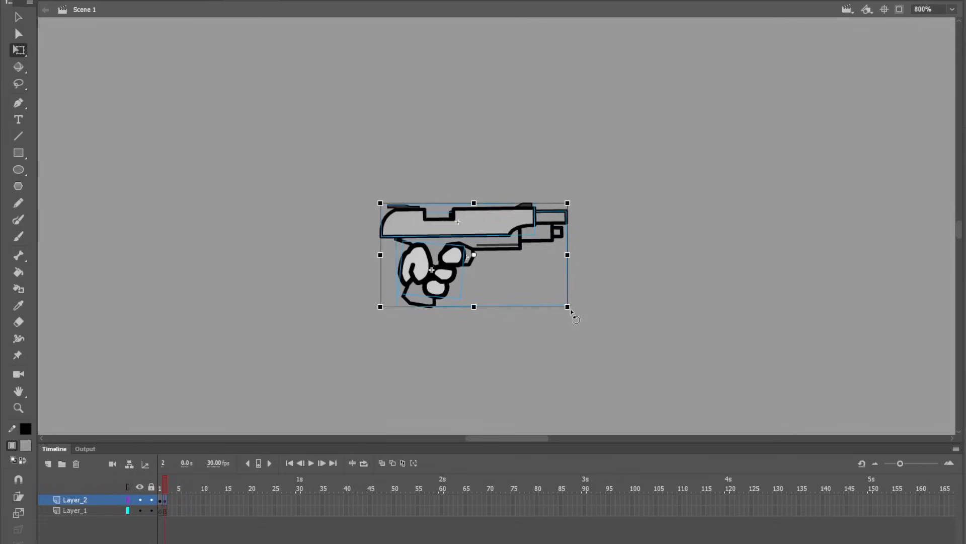
pyautogui.moveTo(573, 313); pyautogui.dragTo(574, 315)
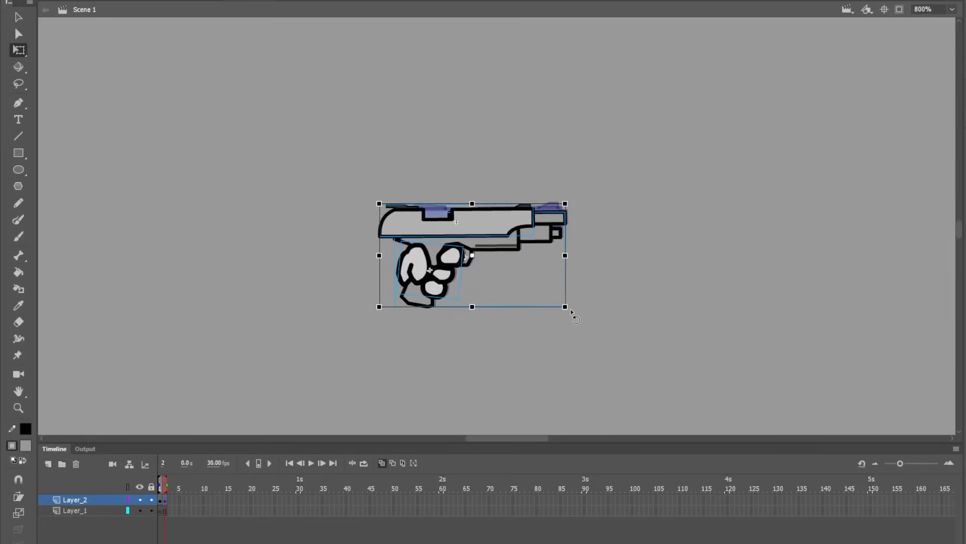
# Step: Kick the pistol's muzzle sharply upward on frame 3 and tilt it farther back on frame 4
pyautogui.moveTo(572, 313); pyautogui.dragTo(584, 226)
pyautogui.press('F6')
pyautogui.moveTo(461, 302); pyautogui.dragTo(374, 245)
pyautogui.press('F6')
pyautogui.moveTo(496, 296); pyautogui.dragTo(517, 267)
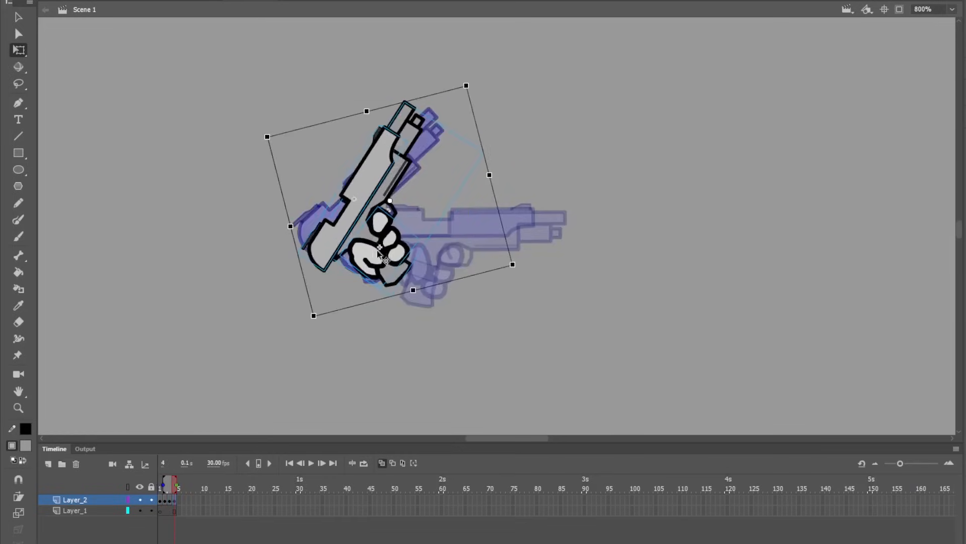
# Step: Shift the recoiling pistol backward on frame 4, then rotate and reposition it slightly on frame 5
pyautogui.moveTo(385, 251); pyautogui.dragTo(344, 243)
pyautogui.press('F6')
pyautogui.moveTo(455, 291); pyautogui.dragTo(463, 282)
pyautogui.moveTo(355, 244); pyautogui.dragTo(370, 232)
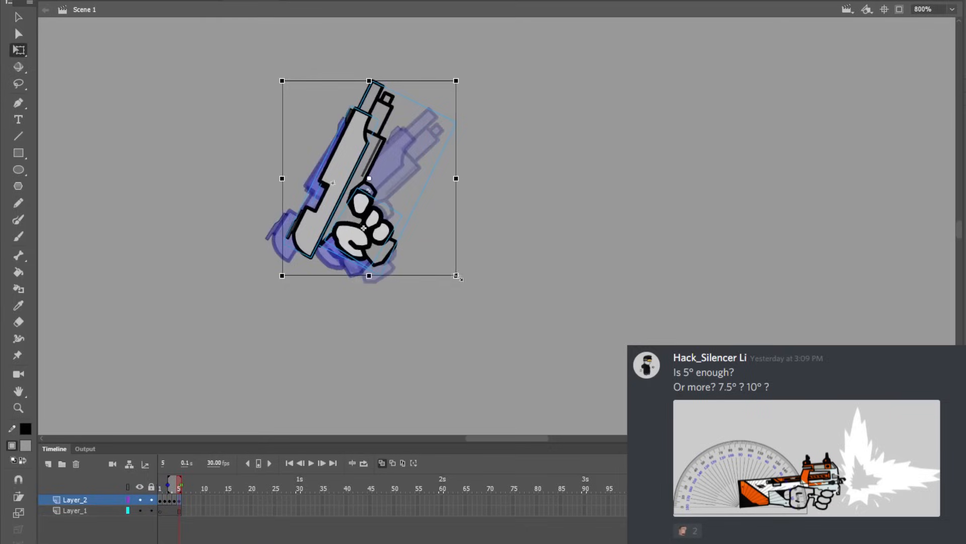
# Step: Rotate the pistol partway back down and move it forward with keyframes on frames 6 and 7
pyautogui.press('F6')
pyautogui.moveTo(458, 281); pyautogui.dragTo(431, 297)
pyautogui.moveTo(380, 252); pyautogui.dragTo(401, 255)
pyautogui.press('F6')
pyautogui.moveTo(493, 286); pyautogui.dragTo(457, 309)
pyautogui.moveTo(370, 241); pyautogui.dragTo(405, 257)
# Step: Bring the pistol nearly level on frame 8 and push its slide forward
pyautogui.press('F6')
pyautogui.moveTo(540, 283); pyautogui.dragTo(485, 327)
pyautogui.moveTo(459, 215); pyautogui.dragTo(489, 247)
pyautogui.moveTo(489, 198); pyautogui.dragTo(511, 192)
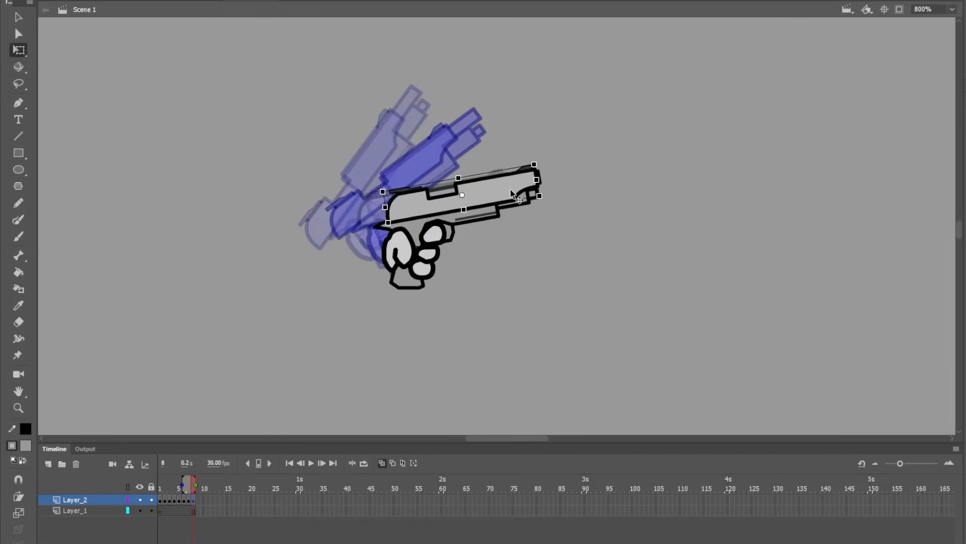
pyautogui.click(514, 228)
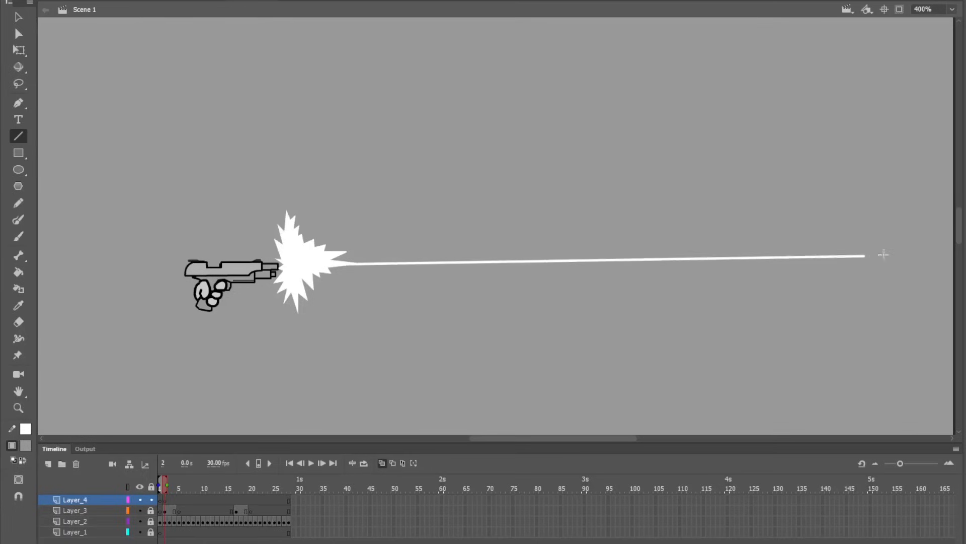
# Step: Draw a white bullet trail from the muzzle flash past the stage edge on frame 2 of Layer_4, and check frame 17
pyautogui.moveTo(883, 254); pyautogui.dragTo(957, 246)
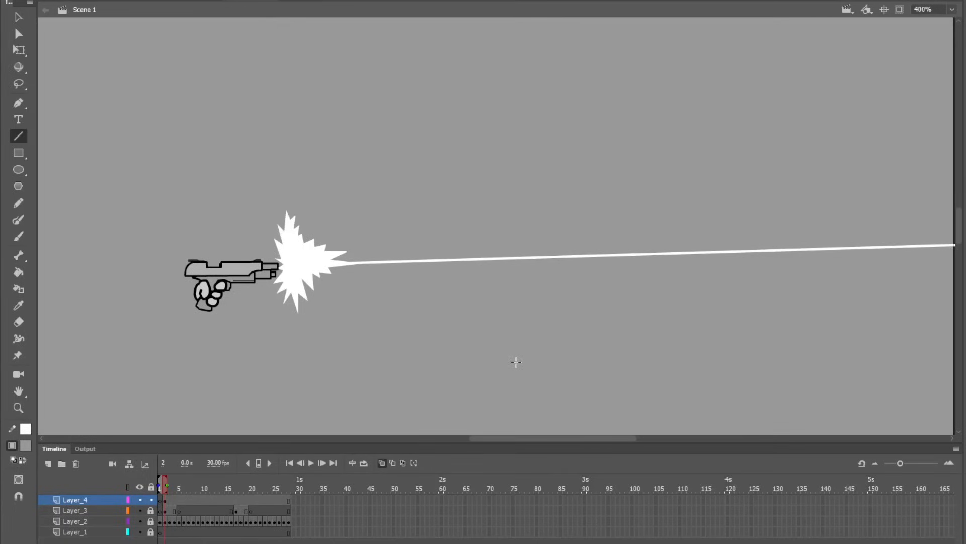
pyautogui.press('.')
pyautogui.click(238, 505)
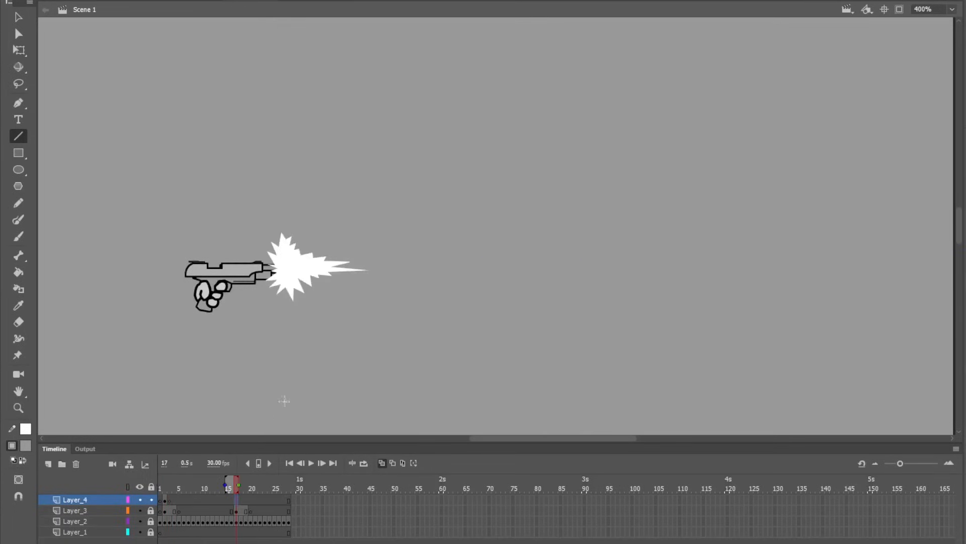
pyautogui.click(170, 501)
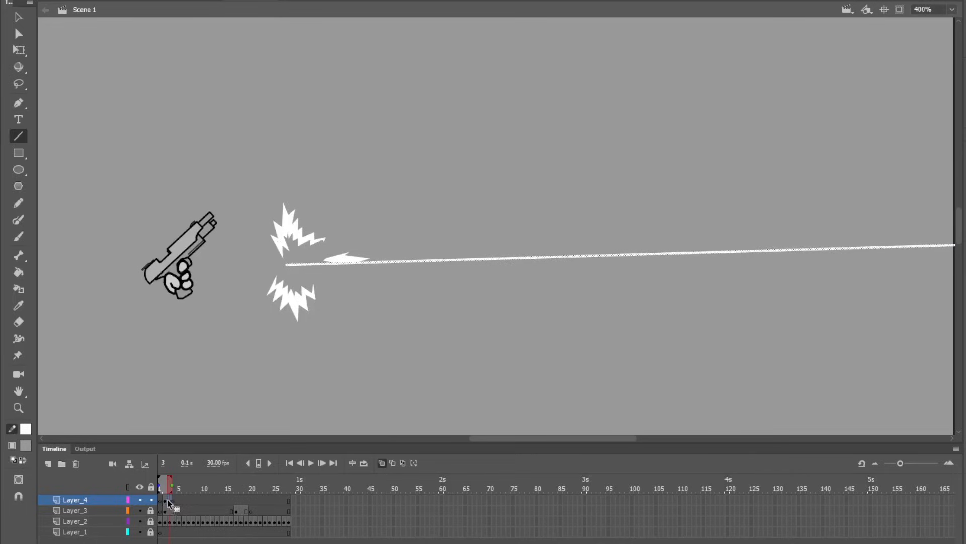
# Step: Select the bullet trail on frames 2 and 3 for transforming, lock Layer_4 and play the shot animation
pyautogui.click(164, 501)
pyautogui.hotkey('ctrl', 'a')
pyautogui.press('q')
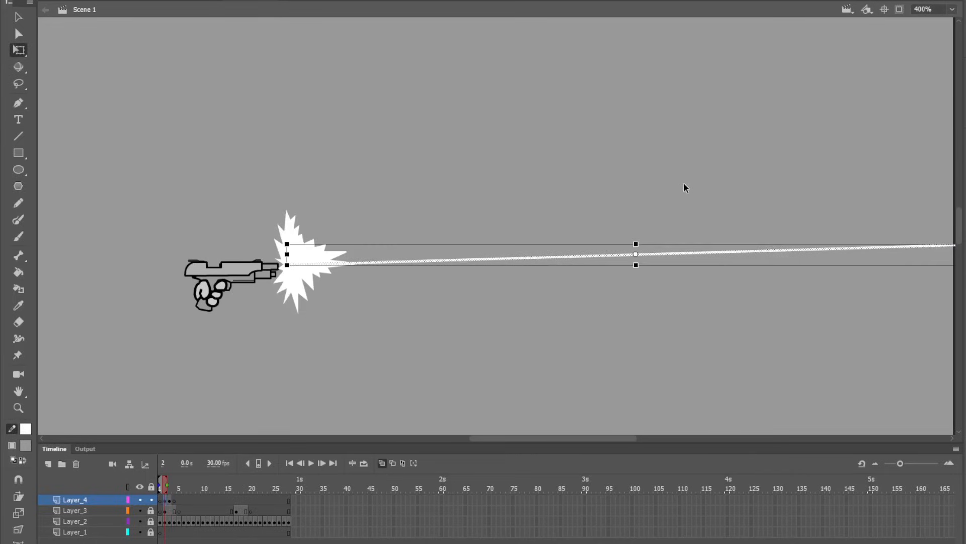
pyautogui.press('.')
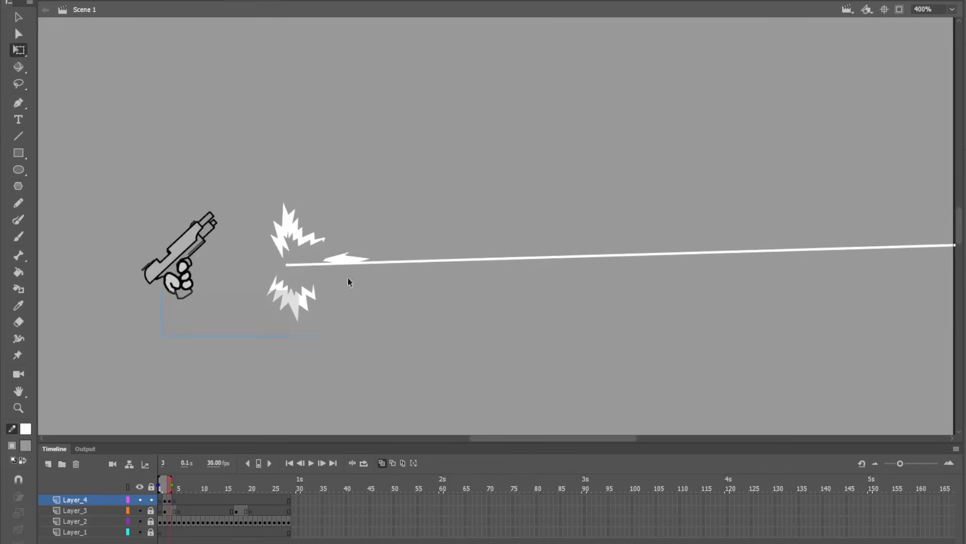
pyautogui.moveTo(161, 338); pyautogui.dragTo(640, 209)
pyautogui.click(151, 499)
pyautogui.press('Return')
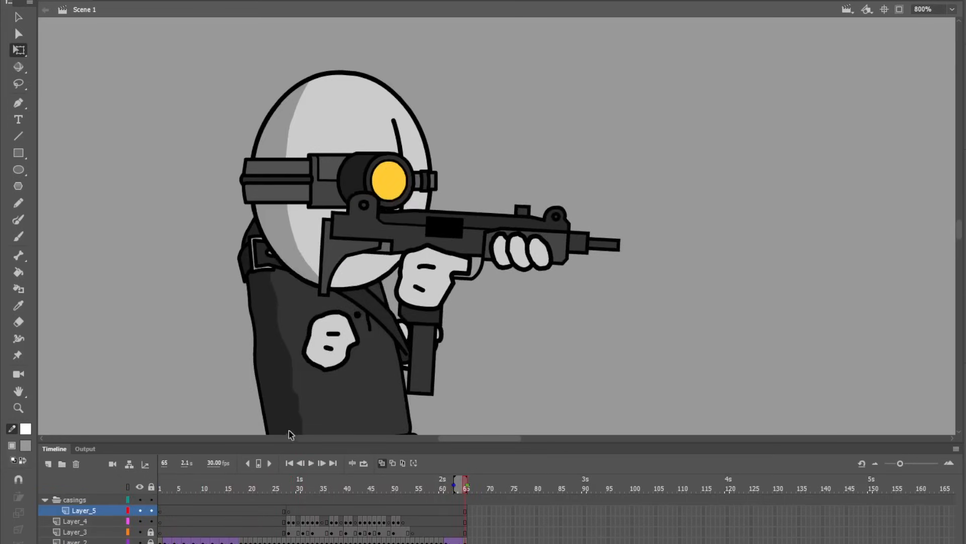
# Step: Keyframe the bullet casing on Layer_5 flying up and rotating out of the submachine gun's ejection port from frame 28
pyautogui.click(288, 510)
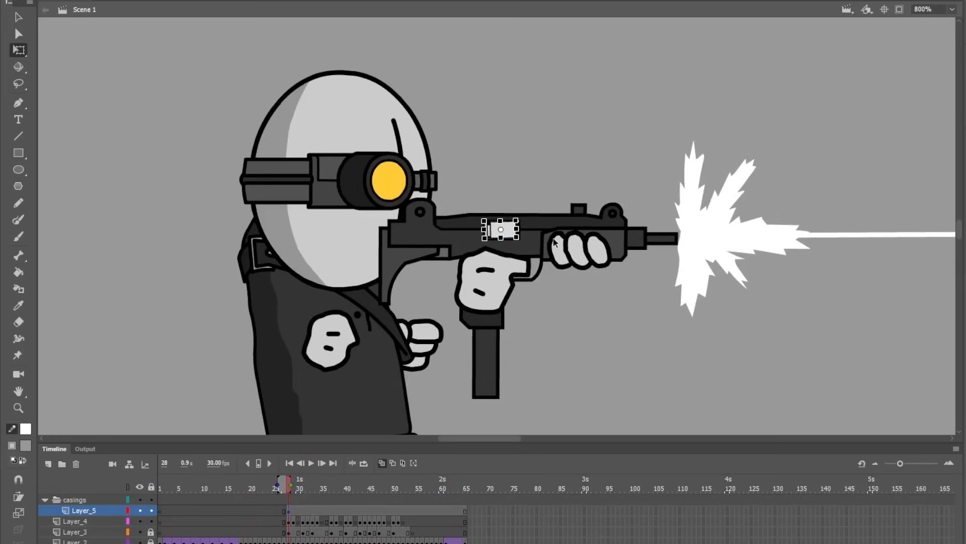
pyautogui.moveTo(540, 265); pyautogui.dragTo(617, 299)
pyautogui.press('F6')
pyautogui.moveTo(579, 265); pyautogui.dragTo(566, 164)
pyautogui.press('F6')
pyautogui.press('F6')
pyautogui.moveTo(596, 210); pyautogui.dragTo(546, 143)
# Step: Continue the ejected casing's spinning arc above the gun with keyframes through frame 37
pyautogui.press('F6')
pyautogui.press('F6')
pyautogui.press('F6')
pyautogui.press('F6')
pyautogui.press('F6')
pyautogui.press('F6')
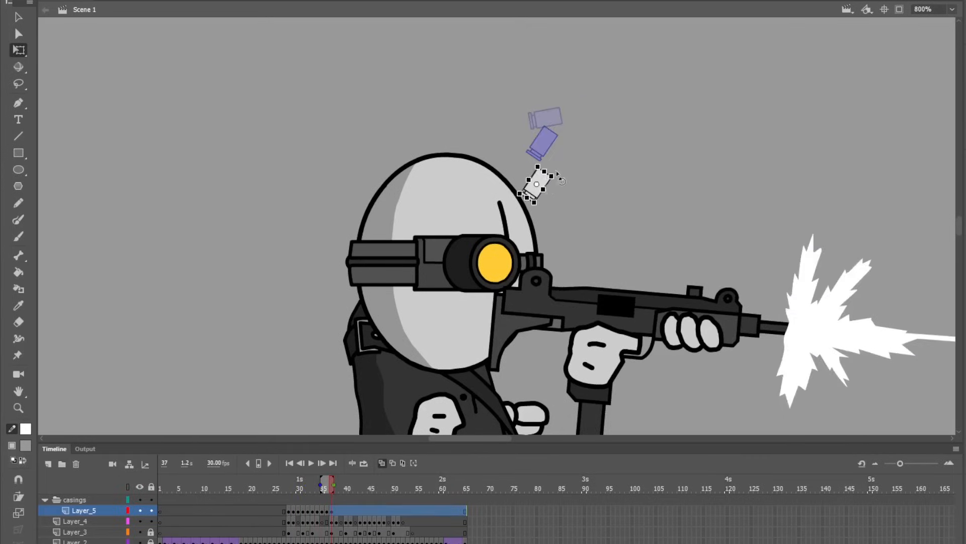
# Step: Drop the spinning casing past the gun toward the ground with keyframes through frame 41
pyautogui.press('F6')
pyautogui.press('F6')
pyautogui.moveTo(542, 191); pyautogui.dragTo(529, 303)
pyautogui.press('F6')
pyautogui.moveTo(529, 303); pyautogui.dragTo(526, 211)
pyautogui.moveTo(526, 210); pyautogui.dragTo(524, 204)
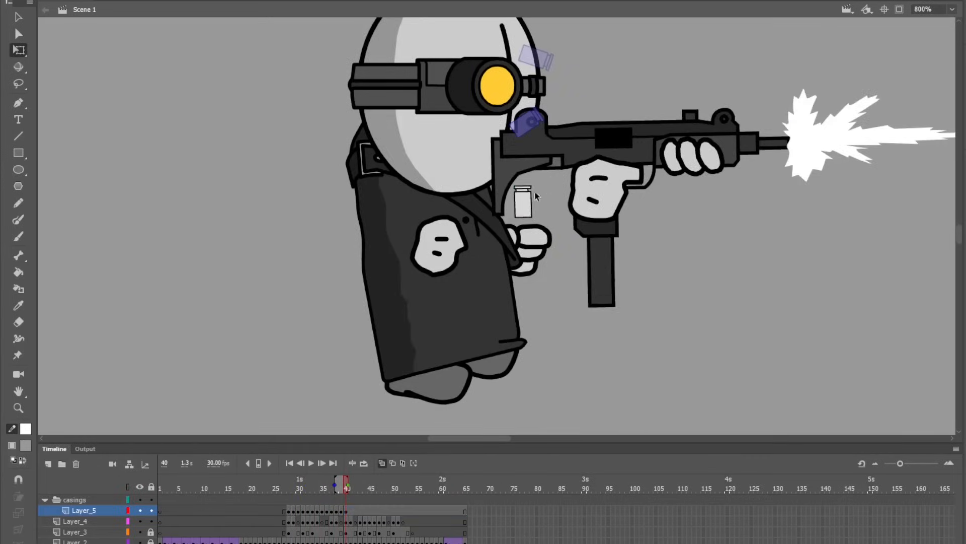
pyautogui.press('F6')
pyautogui.moveTo(554, 275); pyautogui.dragTo(564, 234)
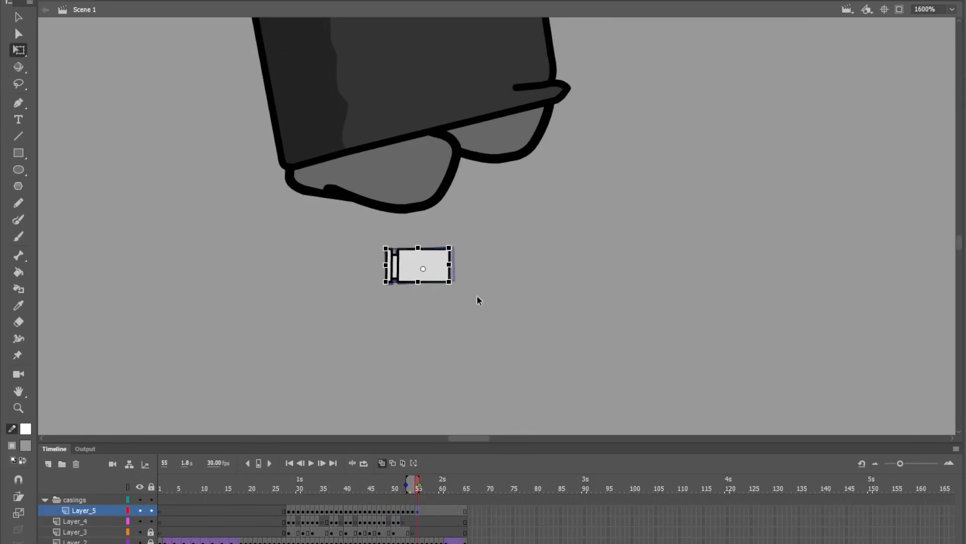
# Step: Play back the casing ejection and review the casing's fall
pyautogui.press('Return')
pyautogui.hotkey('ctrl', '-')
pyautogui.hotkey('ctrl', '-')
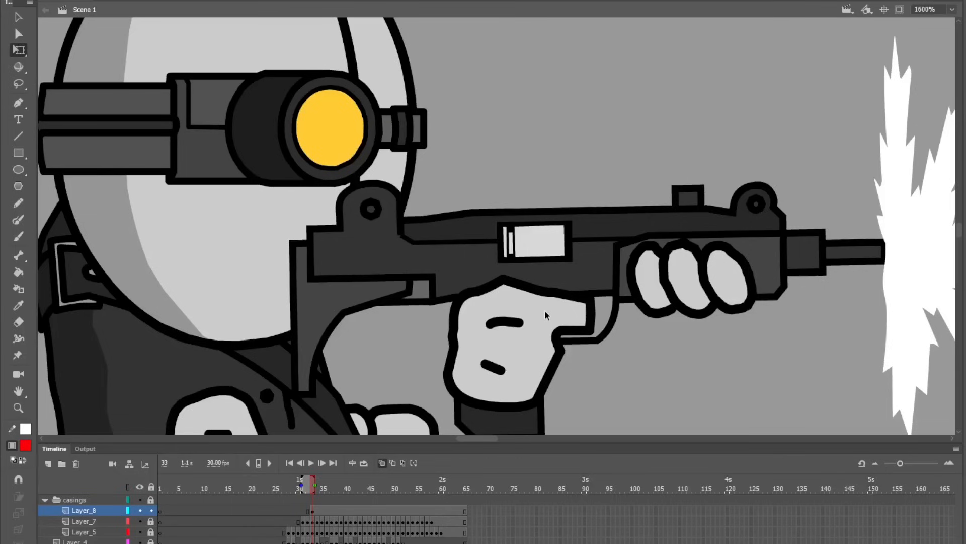
# Step: Convert the casing on frame 33 of Layer_8 into a symbol named spin with keyframed rotation, and play the scene
pyautogui.rightClick(546, 258)
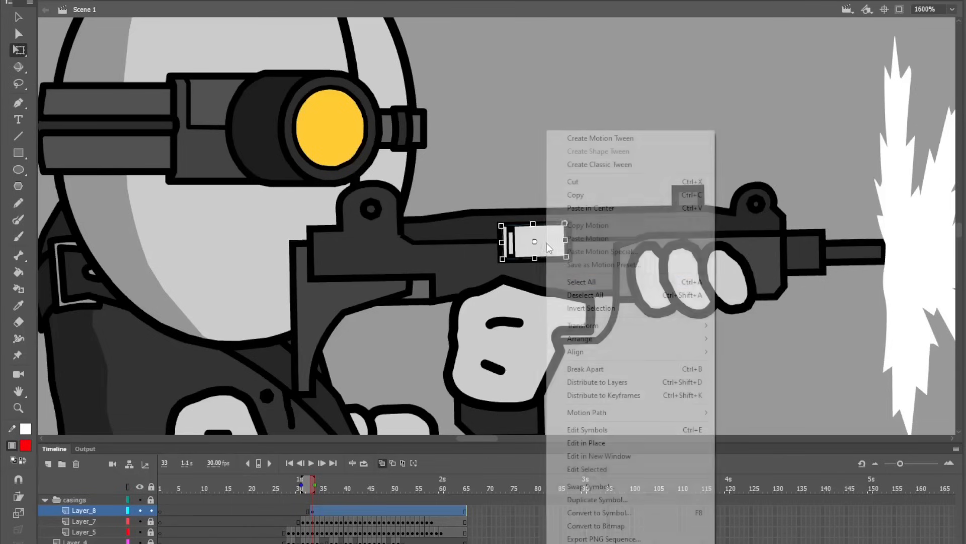
pyautogui.click(612, 512)
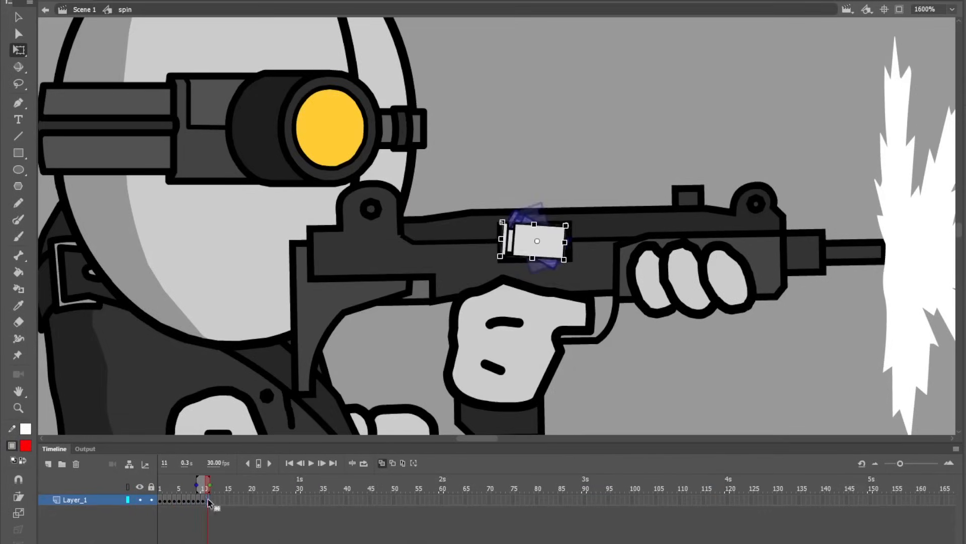
pyautogui.click(308, 488)
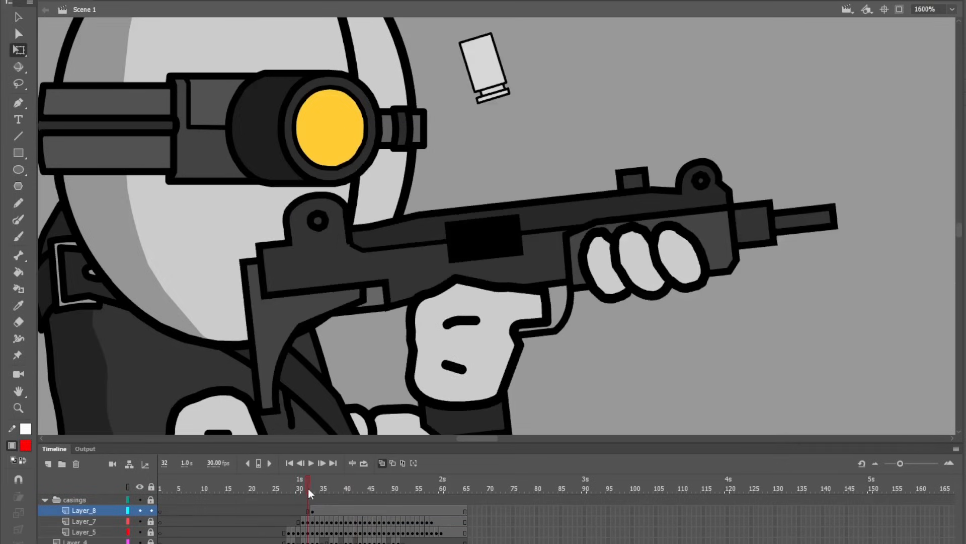
pyautogui.press('Return')
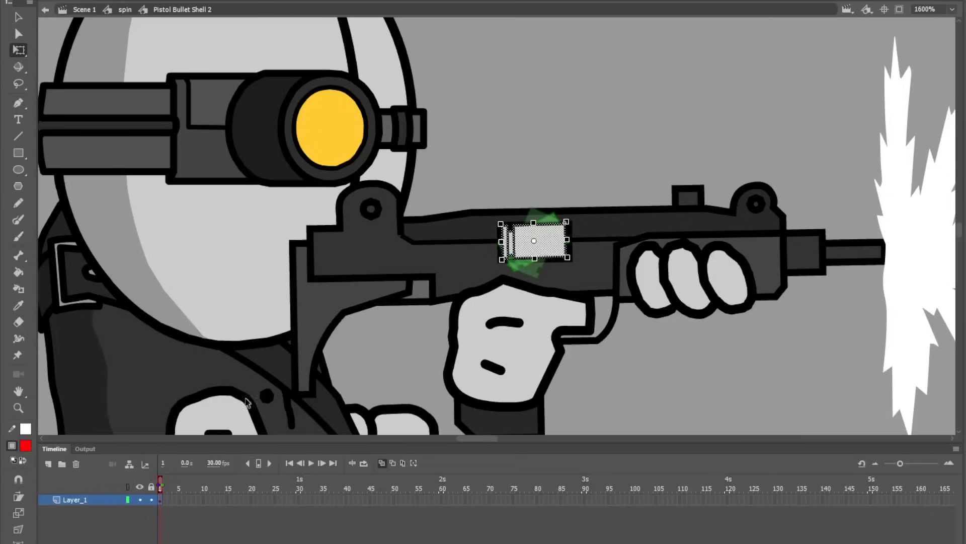
# Step: Inside Pistol Bullet Shell 2, add a layer beneath the shell and draw a large red rectangle around it
pyautogui.click(48, 463)
pyautogui.moveTo(74, 500); pyautogui.dragTo(72, 523)
pyautogui.press('r')
pyautogui.moveTo(430, 160); pyautogui.dragTo(635, 331)
# Step: Make the red rectangle's fill fully transparent and return to Scene 1
pyautogui.click(25, 445)
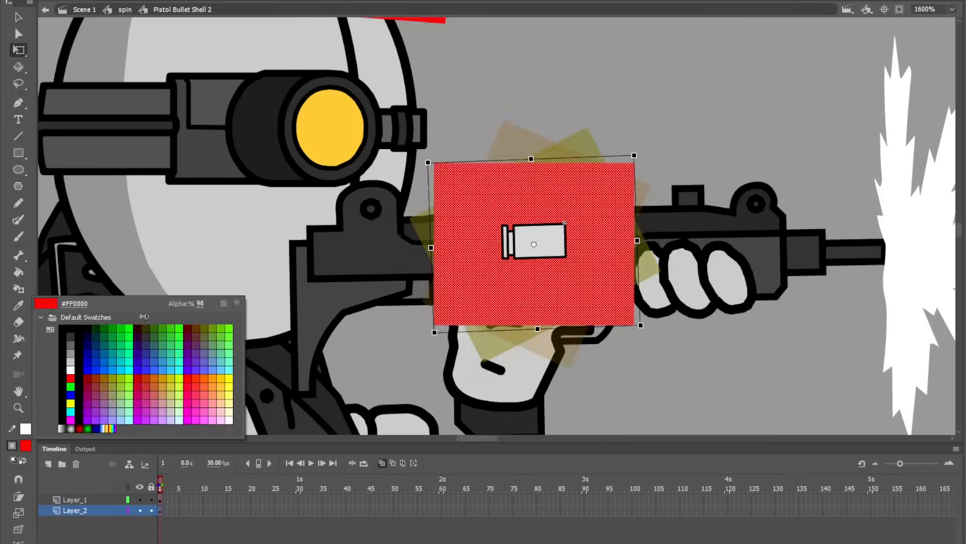
pyautogui.moveTo(197, 304); pyautogui.dragTo(142, 290)
pyautogui.click(273, 259)
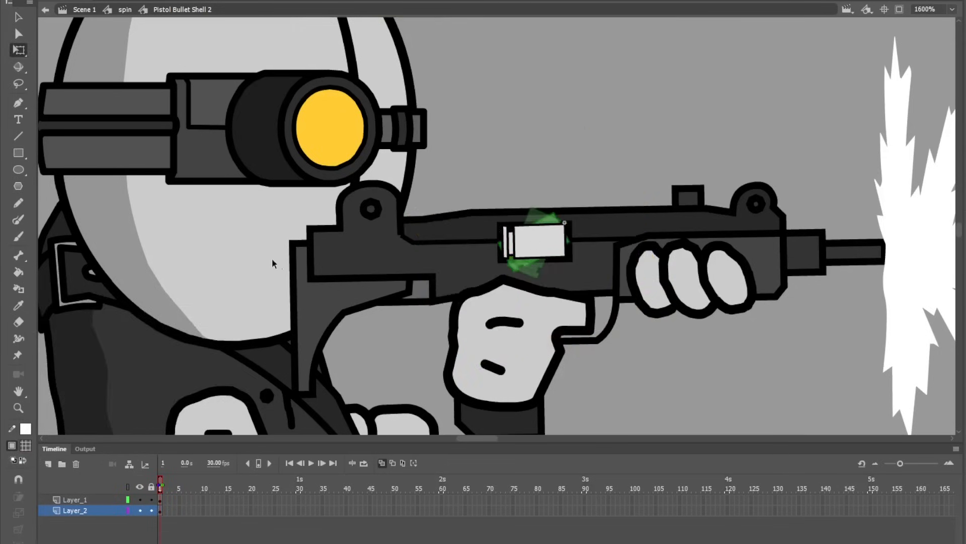
pyautogui.doubleClick(366, 308)
pyautogui.doubleClick(367, 308)
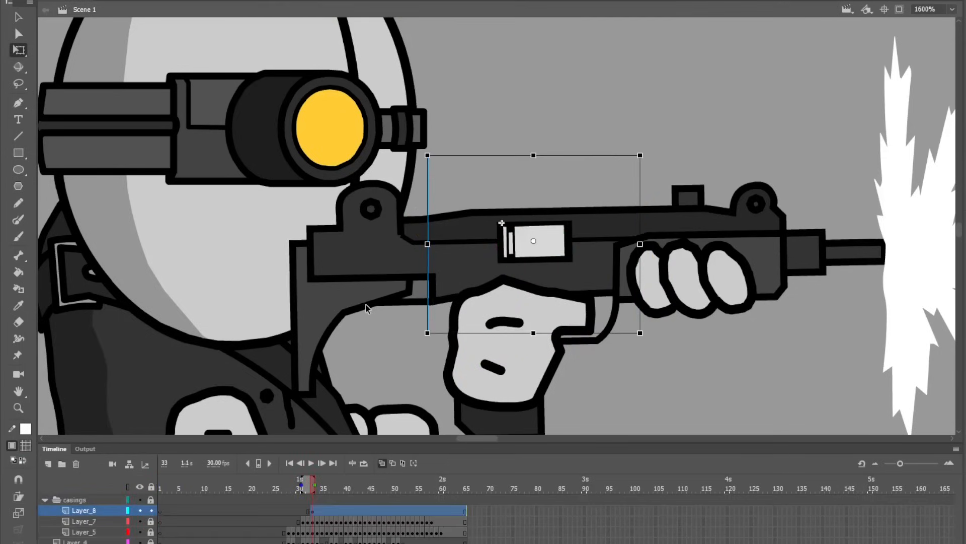
# Step: Move the spin casing on Layer_8 through an arc over the head and down to the ground behind the character with keyframes
pyautogui.press('F6')
pyautogui.moveTo(541, 118); pyautogui.dragTo(397, 185)
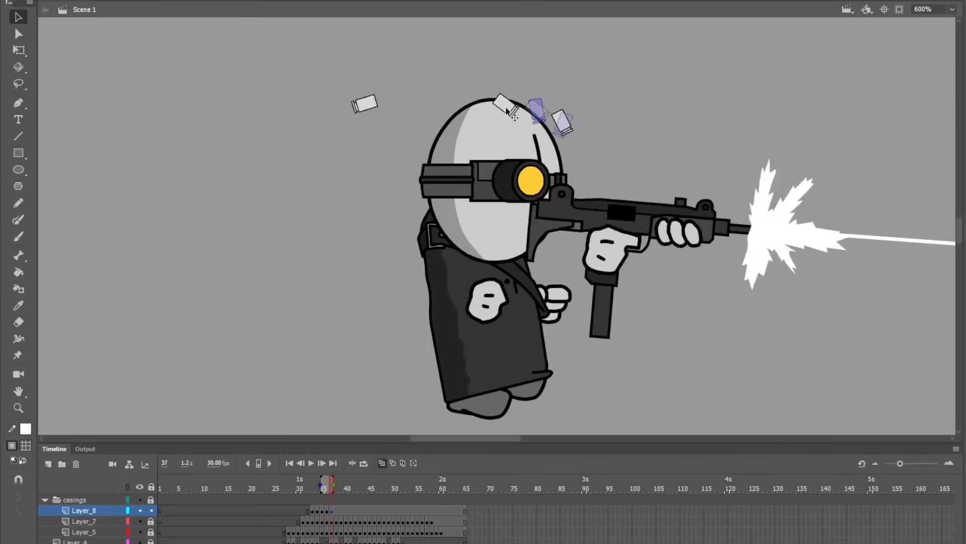
pyautogui.press('F6')
pyautogui.press('F6')
pyautogui.moveTo(312, 333); pyautogui.dragTo(239, 337)
pyautogui.press('F6')
# Step: Copy the spinning casing onto a new layer above Layer_8 at frame 37, and lock Layer_8
pyautogui.rightClick(238, 337)
pyautogui.click(48, 464)
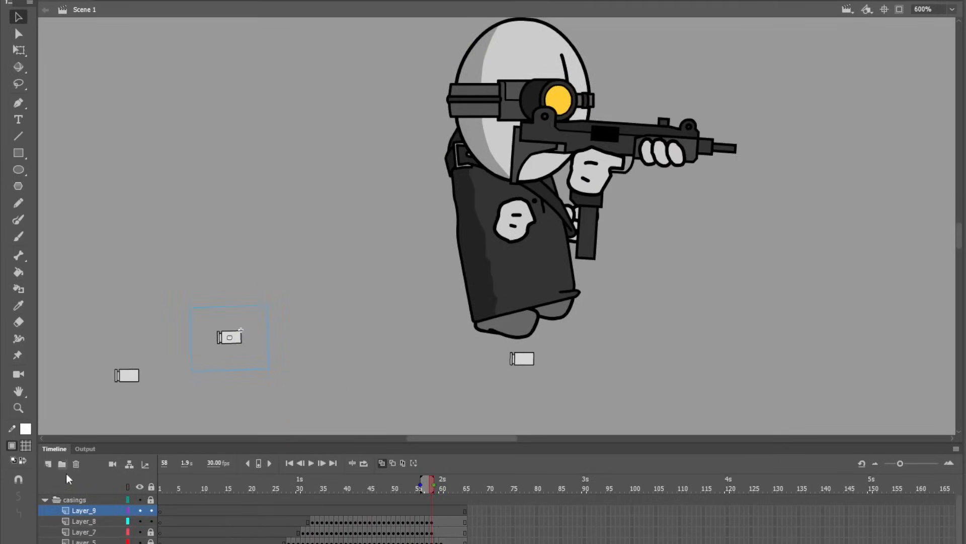
pyautogui.click(151, 521)
pyautogui.click(331, 511)
# Step: Keyframe the Layer_9 casing ejecting from the gun and arcing above the head through frame 46
pyautogui.press('F6')
pyautogui.moveTo(570, 175); pyautogui.dragTo(503, 243)
pyautogui.press('F6')
pyautogui.moveTo(606, 134); pyautogui.dragTo(535, 112)
pyautogui.press('F6')
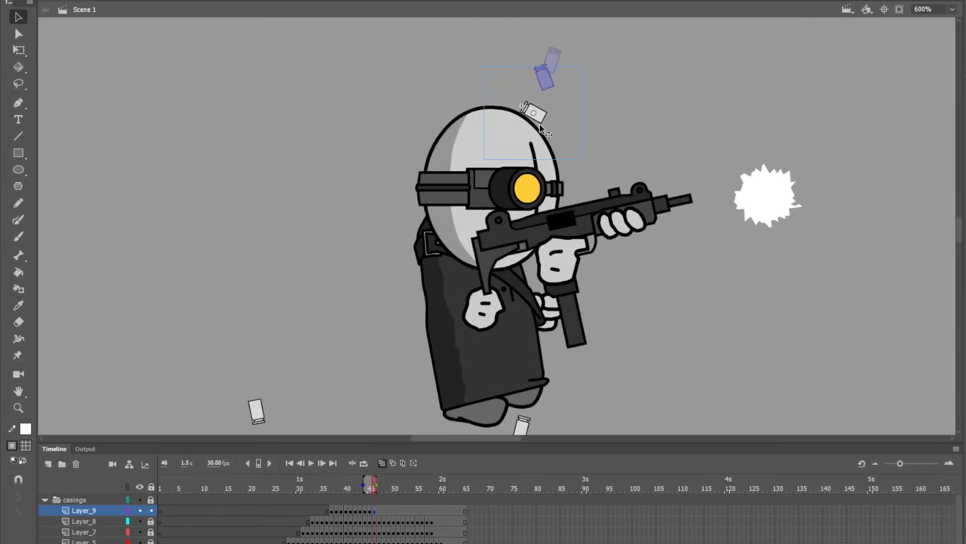
# Step: Drop the Layer_9 casing to the ground by the character's feet, then add another layer and lock Layer_9
pyautogui.press('F6')
pyautogui.moveTo(499, 274); pyautogui.dragTo(467, 312)
pyautogui.press('F6')
pyautogui.press('F6')
pyautogui.click(48, 464)
pyautogui.click(151, 521)
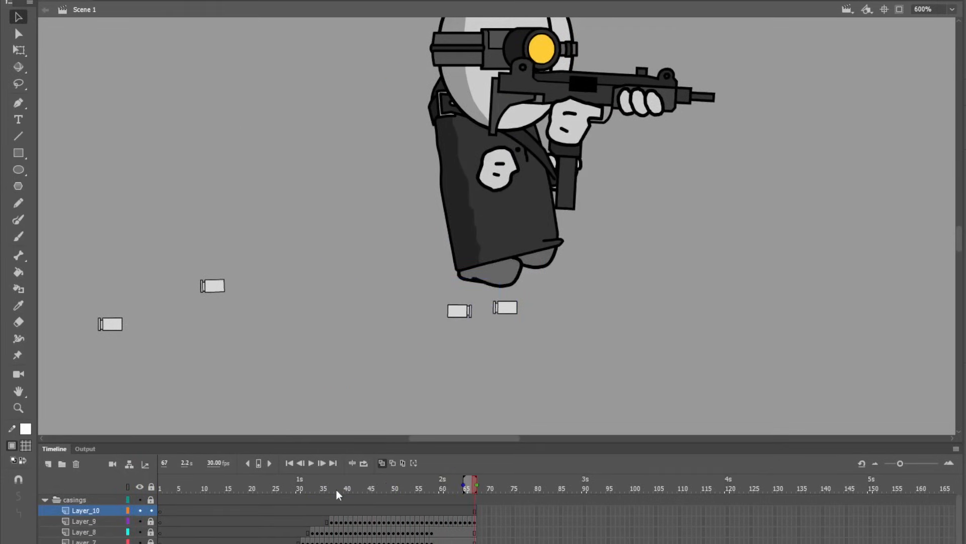
# Step: Keyframe the Layer_10 casing from frame 40, arcing from the gun over the head and landing far behind the character
pyautogui.click(346, 511)
pyautogui.press('F6')
pyautogui.press('F6')
pyautogui.moveTo(589, 248); pyautogui.dragTo(583, 232)
pyautogui.press('F6')
pyautogui.moveTo(409, 162); pyautogui.dragTo(379, 204)
pyautogui.press('F6')
pyautogui.moveTo(201, 354); pyautogui.dragTo(161, 368)
pyautogui.press('F6')
# Step: Add Layer_11, lock Layer_10, and insert a keyframe for the next casing at frame 43
pyautogui.click(49, 464)
pyautogui.click(139, 521)
pyautogui.click(139, 521)
pyautogui.click(150, 521)
pyautogui.click(360, 510)
pyautogui.press('F6')
# Step: Keyframe the Layer_11 casing rising out of the gun and dropping to the ground by the character's feet
pyautogui.moveTo(535, 240); pyautogui.dragTo(591, 231)
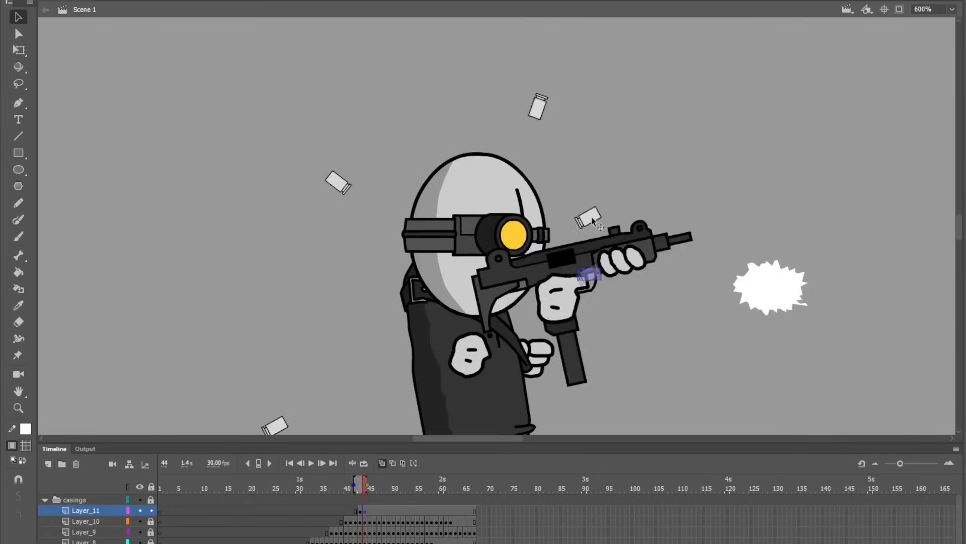
pyautogui.press('F6')
pyautogui.press('F6')
pyautogui.moveTo(546, 379)
pyautogui.mouseDown()
pyautogui.moveTo(546, 365)
pyautogui.moveTo(533, 380)
pyautogui.mouseUp()
pyautogui.press('F6')
pyautogui.press('F6')
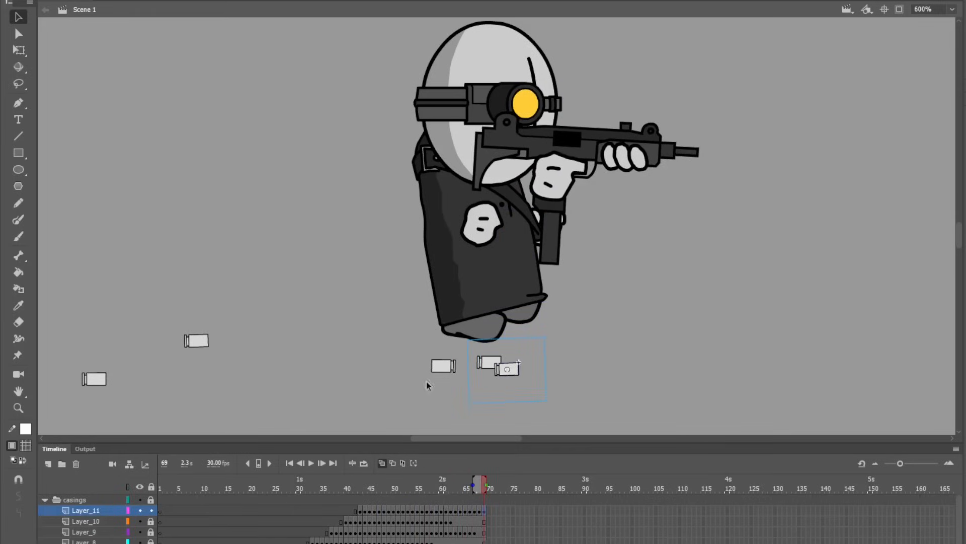
# Step: Lock Layer_11, add Layer_12, and paste the spinning casing at frame 45
pyautogui.click(151, 510)
pyautogui.click(373, 530)
pyautogui.click(48, 464)
pyautogui.hotkey('ctrl', 'v')
# Step: Keyframe the Layer_12 casing flying above the gun and falling to the ground just behind the feet
pyautogui.moveTo(509, 228); pyautogui.dragTo(513, 258)
pyautogui.press('F6')
pyautogui.moveTo(597, 218); pyautogui.dragTo(587, 143)
pyautogui.press('F6')
pyautogui.moveTo(514, 189); pyautogui.dragTo(480, 299)
pyautogui.press('F6')
pyautogui.press('F6')
pyautogui.moveTo(468, 342); pyautogui.dragTo(467, 350)
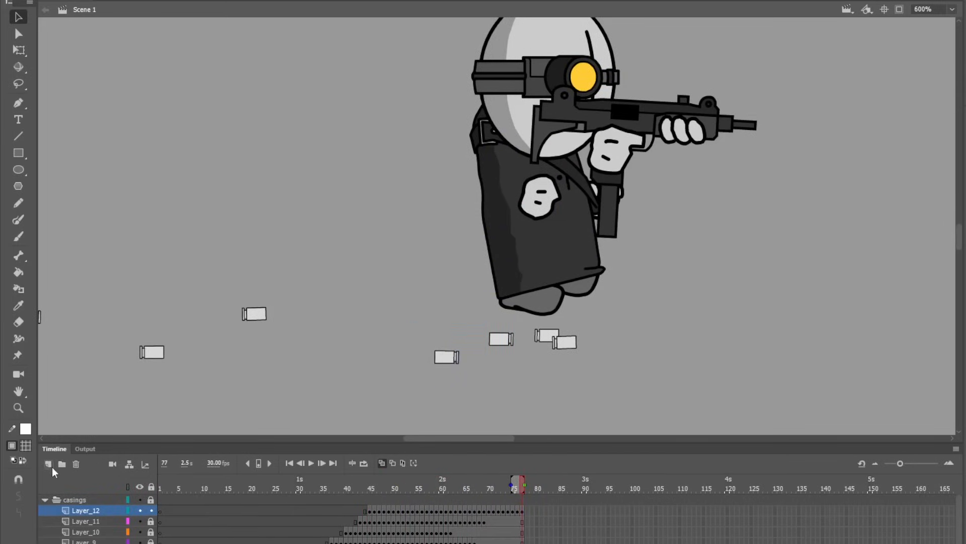
# Step: Add Layer_13, lock Layer_12, and paste the spinning casing at frame 47
pyautogui.click(48, 464)
pyautogui.click(151, 521)
pyautogui.click(380, 512)
pyautogui.press('F6')
pyautogui.hotkey('ctrl', 'v')
# Step: Keyframe the Layer_13 casing through its arc and small ground bounce, rotating it to rest well behind the character
pyautogui.moveTo(378, 228); pyautogui.dragTo(341, 262)
pyautogui.press('F6')
pyautogui.moveTo(396, 337); pyautogui.dragTo(299, 410)
pyautogui.press('F6')
pyautogui.moveTo(377, 385); pyautogui.dragTo(379, 335)
pyautogui.press('q')
pyautogui.press('F6')
pyautogui.moveTo(353, 371); pyautogui.dragTo(351, 396)
pyautogui.press('F6')
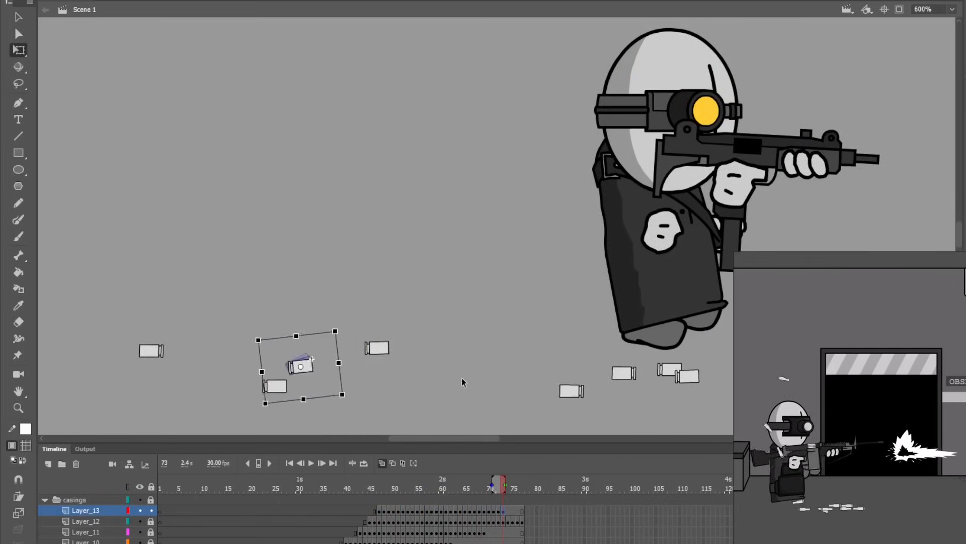
pyautogui.press('F6')
# Step: Add Layer_14, lock Layer_13, and paste the spinning casing near frame 50
pyautogui.click(49, 464)
pyautogui.click(150, 521)
pyautogui.click(394, 500)
pyautogui.press('F6')
pyautogui.hotkey('ctrl', 'v')
pyautogui.press('v')
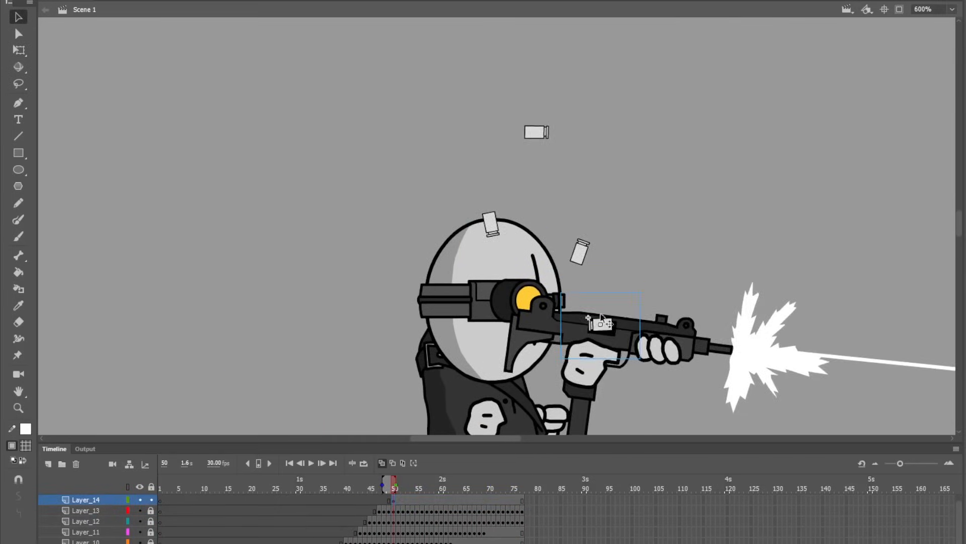
# Step: Keyframe the Layer_14 casing shooting up from the gun and falling back down
pyautogui.press('F6')
pyautogui.moveTo(601, 322); pyautogui.dragTo(576, 184)
pyautogui.press('F6')
pyautogui.moveTo(572, 199); pyautogui.dragTo(567, 261)
pyautogui.press('F6')
pyautogui.moveTo(552, 325); pyautogui.dragTo(549, 404)
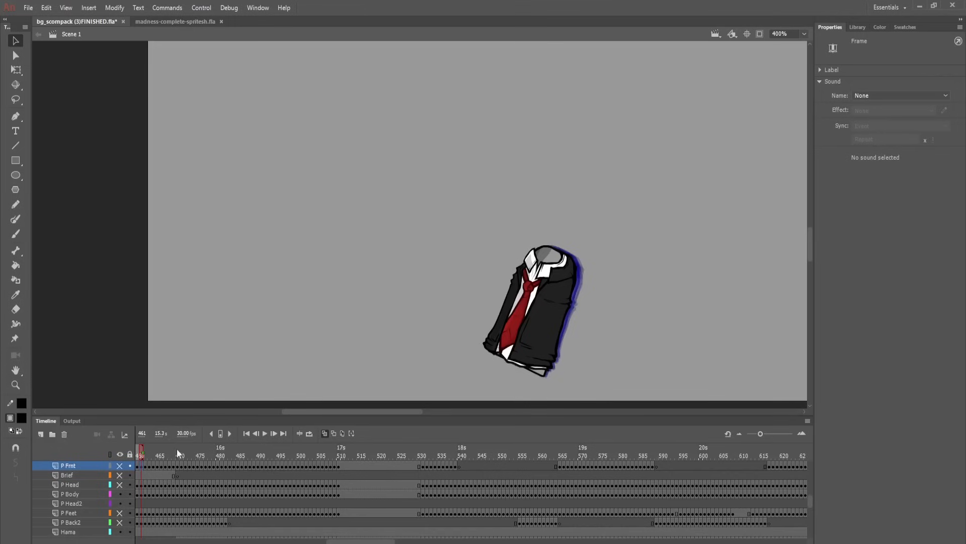
# Step: Play the suit animation, and from about frame 479 keyframe the Standart-Body-Left body on Layer_40 to follow its motion
pyautogui.press('Return')
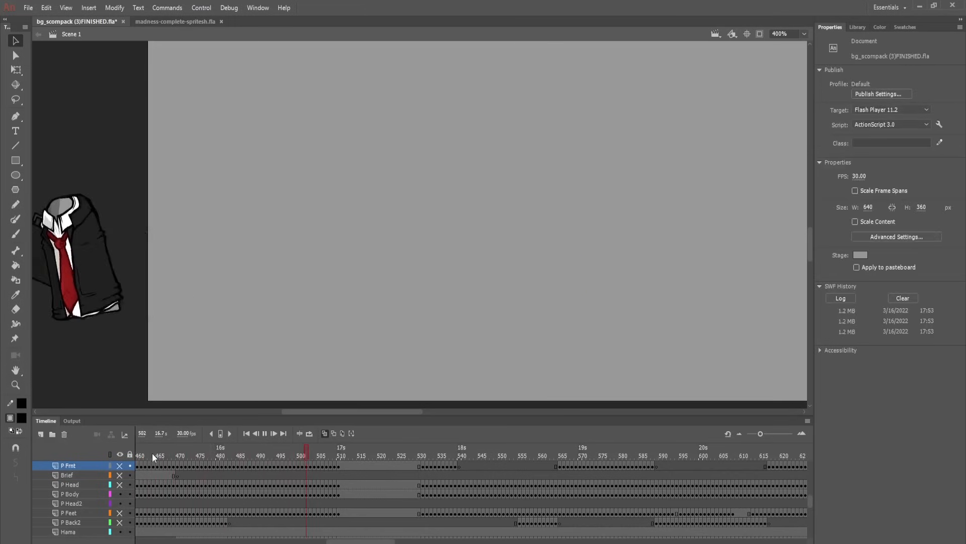
pyautogui.moveTo(215, 456); pyautogui.dragTo(219, 458)
pyautogui.scroll(1, 195, 490)
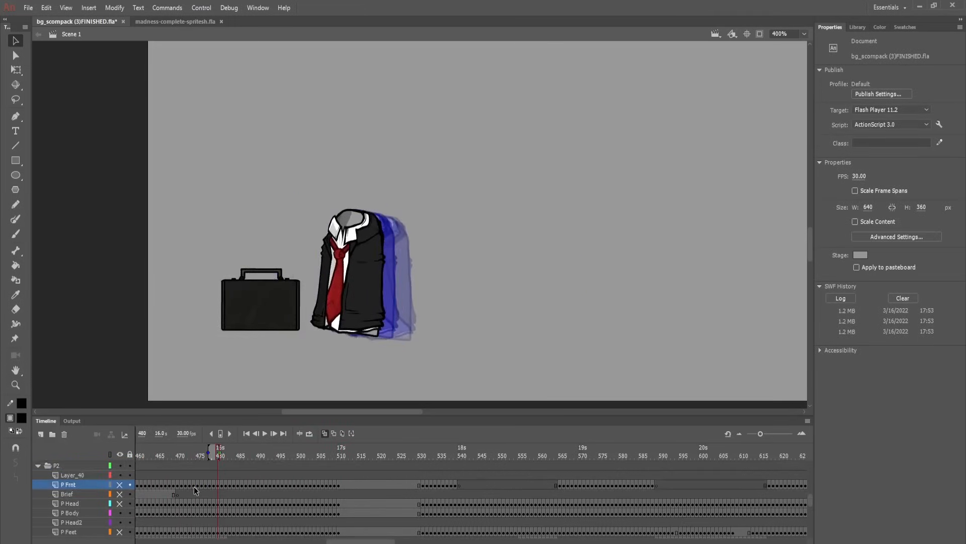
pyautogui.click(194, 456)
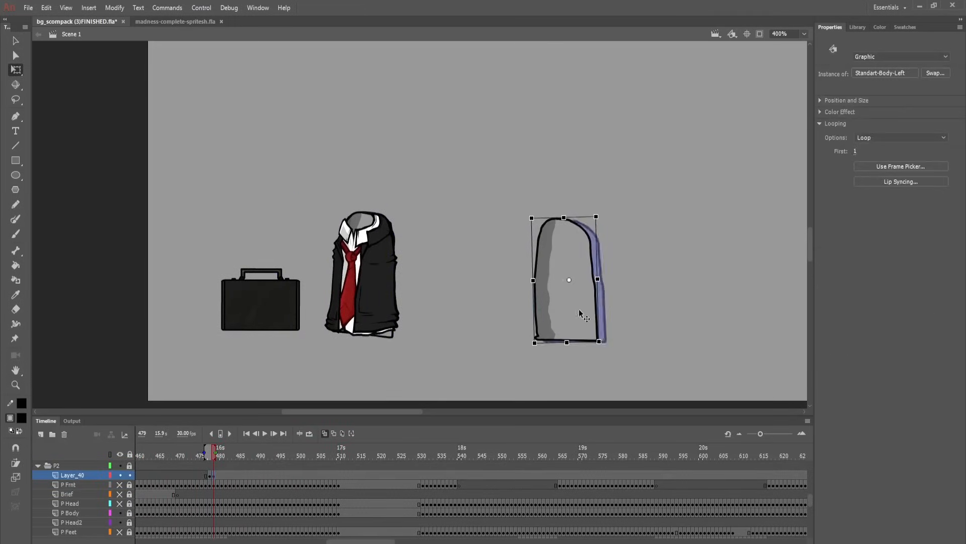
pyautogui.press('F6')
pyautogui.moveTo(568, 311); pyautogui.dragTo(541, 317)
pyautogui.press('F6')
pyautogui.press('F6')
pyautogui.moveTo(546, 324); pyautogui.dragTo(352, 329)
pyautogui.press('F6')
# Step: Continue the plain body's movement on Layer_40 with a keyframe on every frame and play back the result
pyautogui.press('F6')
pyautogui.press('F6')
pyautogui.press('F6')
pyautogui.press('F6')
pyautogui.press('F6')
pyautogui.press('F6')
pyautogui.press('F6')
pyautogui.press('F6')
pyautogui.press('F6')
pyautogui.press('F6')
pyautogui.press('F6')
pyautogui.press('F6')
pyautogui.moveTo(381, 348); pyautogui.dragTo(339, 330)
pyautogui.press('F6')
pyautogui.press('F6')
pyautogui.press('Return')
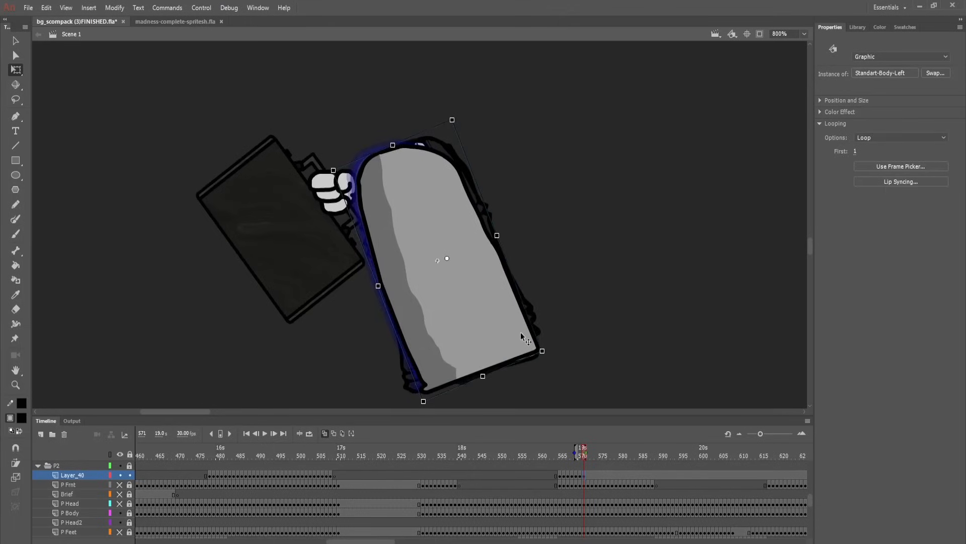
# Step: Match the plain body to the tilted suit carrying the briefcase with further keyframes from frame 571
pyautogui.press('F6')
pyautogui.moveTo(520, 331); pyautogui.dragTo(565, 341)
pyautogui.press('F6')
pyautogui.press('F6')
pyautogui.press('F6')
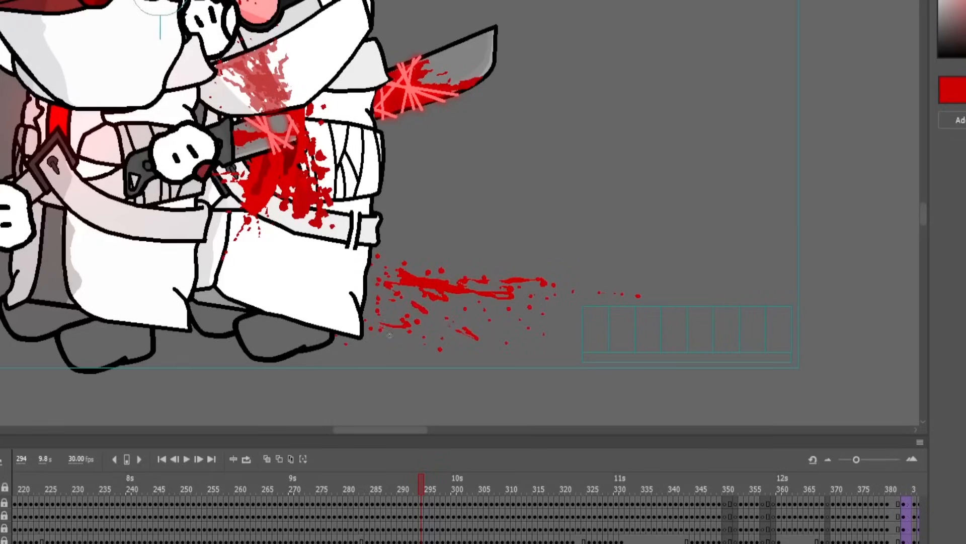
# Step: Step back and forth around frame 294 to examine how the blood spray spreads behind the stabbed character
pyautogui.press(',')
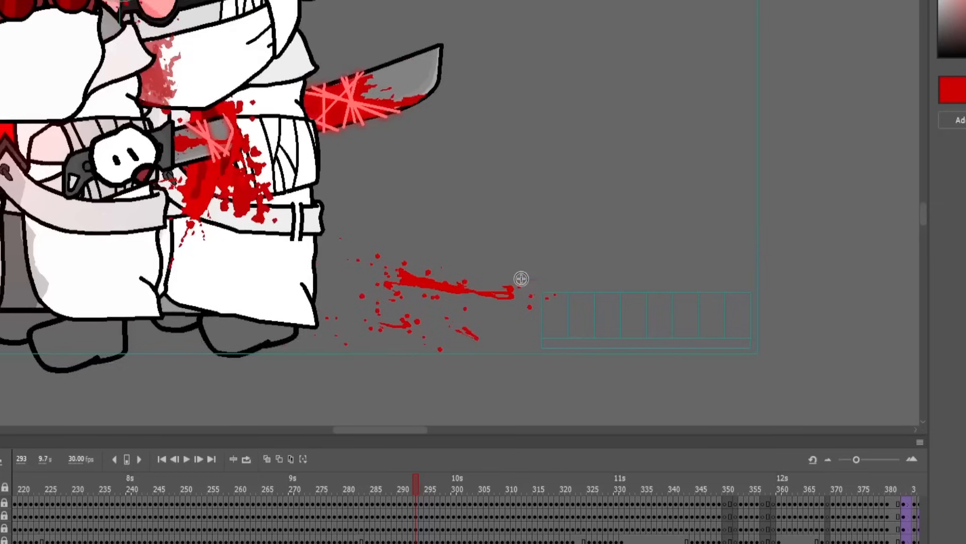
pyautogui.press('.')
pyautogui.press('.')
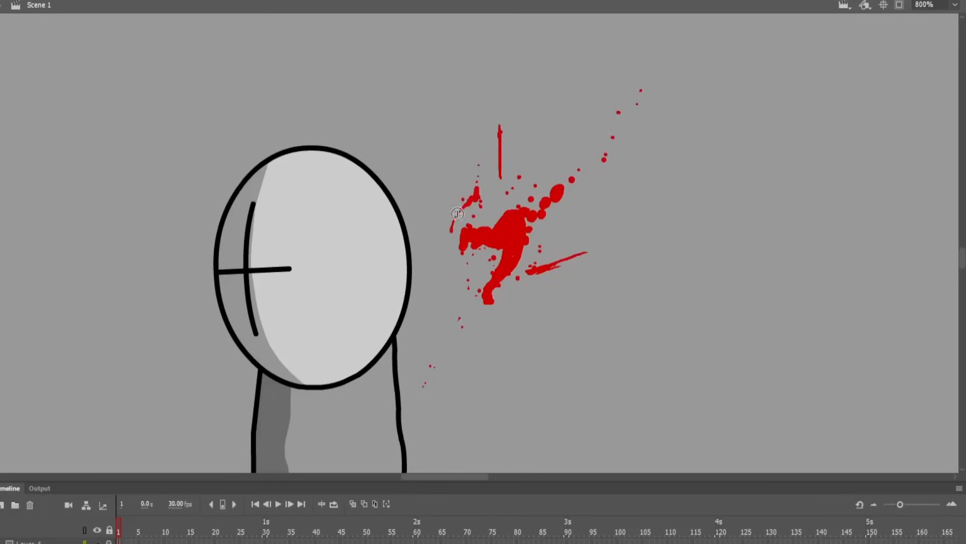
# Step: Paint red drops and diagonal streaks around the upper part of the blood splatter beside the head
pyautogui.moveTo(537, 181); pyautogui.dragTo(546, 162)
pyautogui.click(487, 220)
pyautogui.click(495, 215)
pyautogui.click(495, 210)
pyautogui.click(508, 206)
pyautogui.click(514, 198)
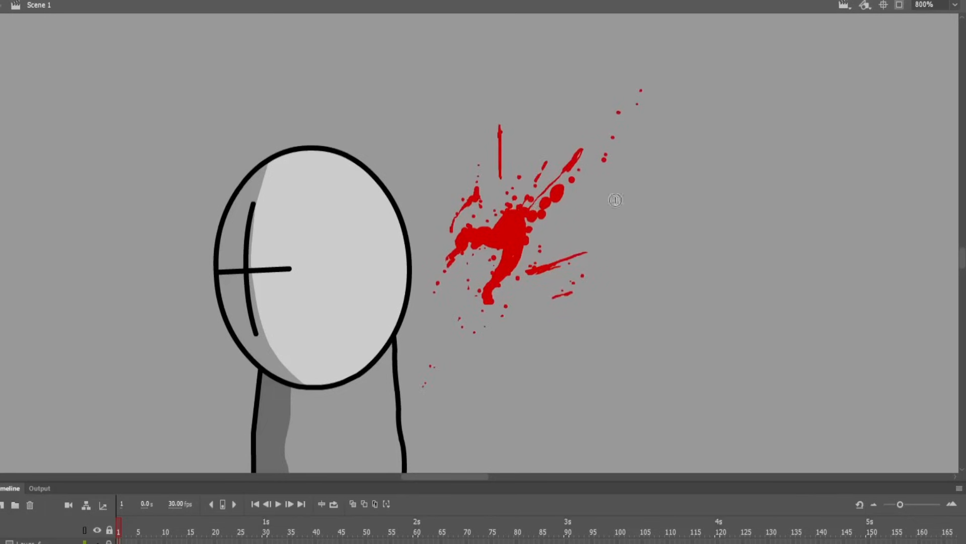
pyautogui.click(563, 181)
# Step: Paint more red blobs and droplets through the middle and lower part of the blood splatter
pyautogui.moveTo(518, 271); pyautogui.dragTo(530, 260)
pyautogui.moveTo(496, 303); pyautogui.dragTo(490, 306)
pyautogui.moveTo(481, 313); pyautogui.dragTo(468, 320)
pyautogui.click(539, 298)
pyautogui.moveTo(485, 257); pyautogui.dragTo(498, 267)
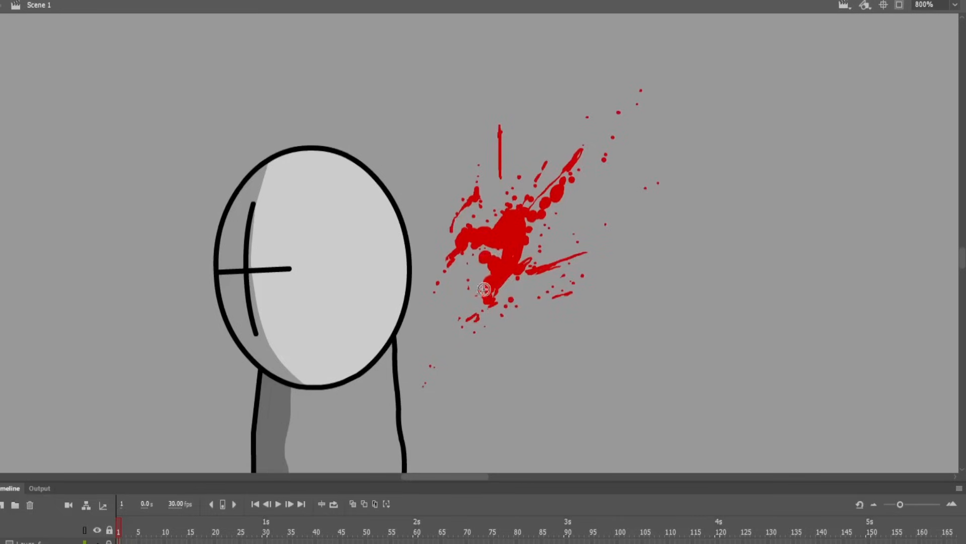
pyautogui.click(480, 299)
pyautogui.click(472, 336)
pyautogui.moveTo(472, 230)
pyautogui.mouseDown()
pyautogui.moveTo(646, 240)
pyautogui.moveTo(510, 291)
pyautogui.moveTo(472, 328)
pyautogui.moveTo(518, 138)
pyautogui.moveTo(525, 193)
pyautogui.moveTo(494, 262)
pyautogui.moveTo(509, 225)
pyautogui.mouseUp()
# Step: Erase small holes and gaps inside the thick centre of the blood splatter
pyautogui.press('e')
pyautogui.click(513, 218)
pyautogui.click(512, 234)
pyautogui.click(499, 242)
pyautogui.click(497, 264)
pyautogui.click(494, 273)
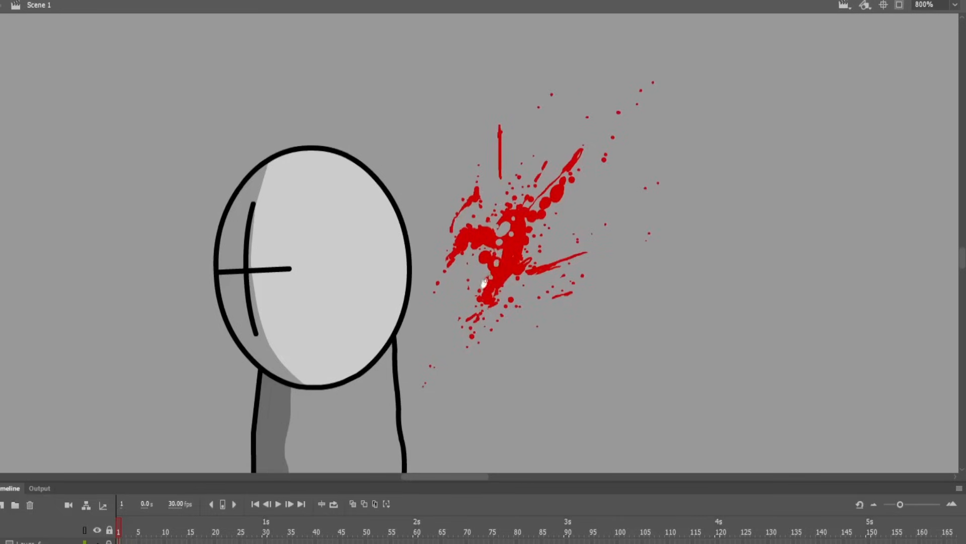
pyautogui.moveTo(486, 260); pyautogui.dragTo(481, 256)
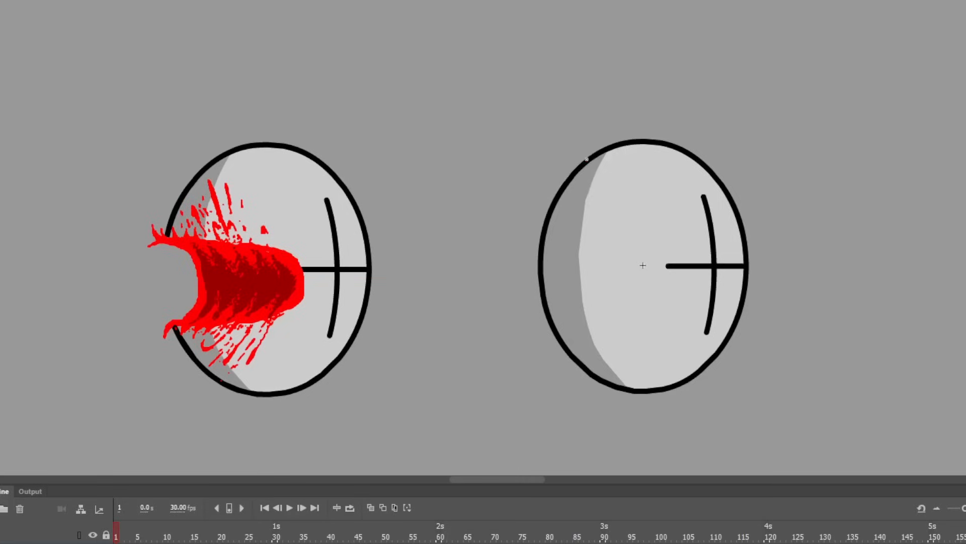
# Step: Outline an irregular wound in red on the back of the undamaged head and fill it with dark red #990000
pyautogui.moveTo(621, 169)
pyautogui.mouseDown()
pyautogui.moveTo(654, 223)
pyautogui.moveTo(641, 260)
pyautogui.moveTo(612, 284)
pyautogui.mouseUp()
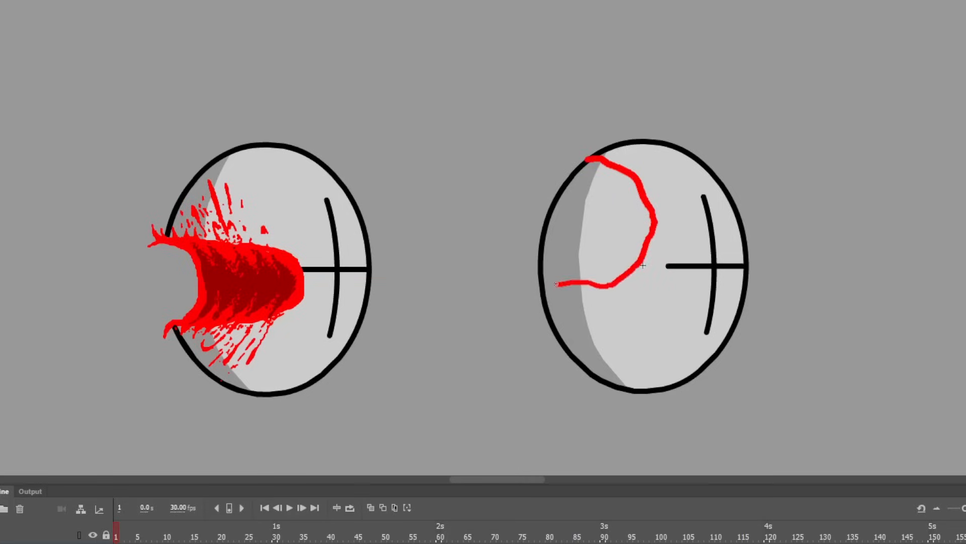
pyautogui.moveTo(557, 284); pyautogui.dragTo(548, 280)
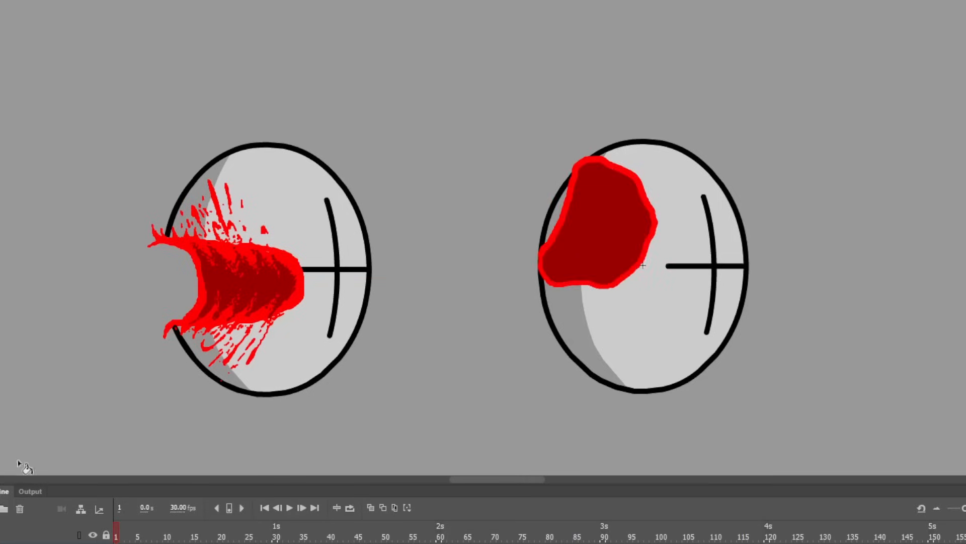
# Step: Choose the brush colour and paint red streaks and drips around and inside the new head wound
pyautogui.click(1, 471)
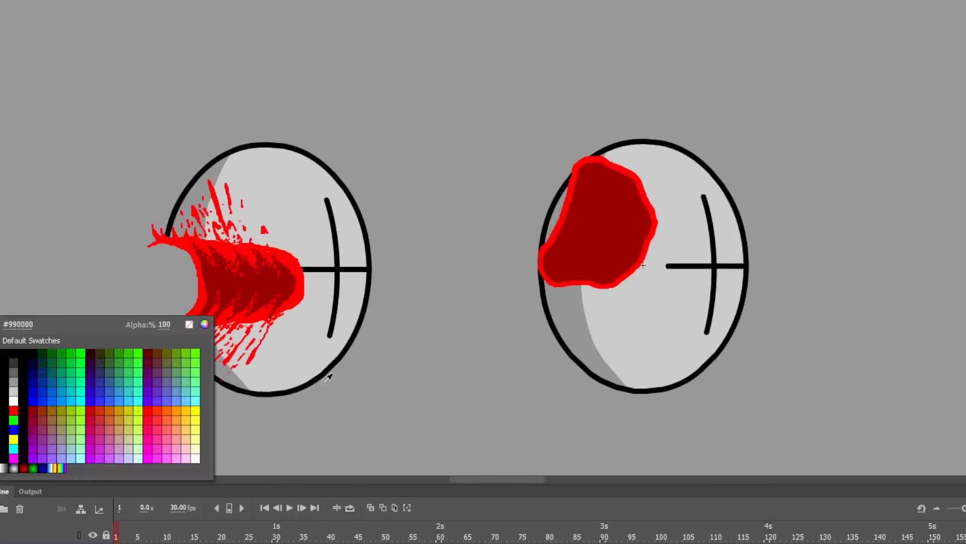
pyautogui.click(641, 262)
pyautogui.moveTo(640, 268); pyautogui.dragTo(643, 281)
pyautogui.moveTo(633, 275)
pyautogui.mouseDown()
pyautogui.moveTo(628, 330)
pyautogui.moveTo(622, 324)
pyautogui.mouseUp()
pyautogui.moveTo(597, 300)
pyautogui.mouseDown()
pyautogui.moveTo(558, 286)
pyautogui.moveTo(561, 328)
pyautogui.mouseUp()
pyautogui.moveTo(683, 230)
pyautogui.mouseDown()
pyautogui.moveTo(654, 227)
pyautogui.moveTo(649, 151)
pyautogui.mouseUp()
pyautogui.moveTo(640, 146)
pyautogui.mouseDown()
pyautogui.moveTo(584, 153)
pyautogui.moveTo(628, 184)
pyautogui.mouseUp()
pyautogui.moveTo(569, 201); pyautogui.dragTo(584, 176)
pyautogui.moveTo(638, 237)
pyautogui.mouseDown()
pyautogui.moveTo(638, 251)
pyautogui.moveTo(604, 277)
pyautogui.mouseUp()
pyautogui.moveTo(551, 252); pyautogui.dragTo(552, 279)
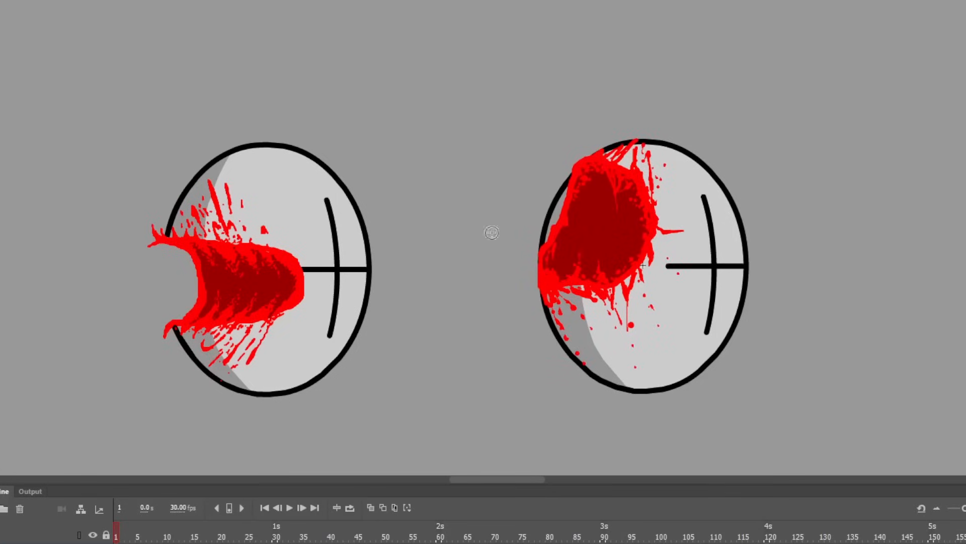
# Step: Erase the outer edge of the wounded head and paint extra blood strokes and droplets around the wound
pyautogui.press('e')
pyautogui.moveTo(571, 162); pyautogui.dragTo(543, 248)
pyautogui.press('b')
pyautogui.moveTo(655, 235); pyautogui.dragTo(650, 264)
pyautogui.moveTo(683, 256)
pyautogui.mouseDown()
pyautogui.moveTo(663, 247)
pyautogui.moveTo(658, 223)
pyautogui.mouseUp()
pyautogui.moveTo(630, 250); pyautogui.dragTo(628, 272)
pyautogui.moveTo(636, 194); pyautogui.dragTo(642, 226)
pyautogui.moveTo(579, 189); pyautogui.dragTo(571, 214)
pyautogui.moveTo(561, 273); pyautogui.dragTo(568, 261)
pyautogui.moveTo(658, 191); pyautogui.dragTo(662, 216)
pyautogui.moveTo(612, 146); pyautogui.dragTo(607, 157)
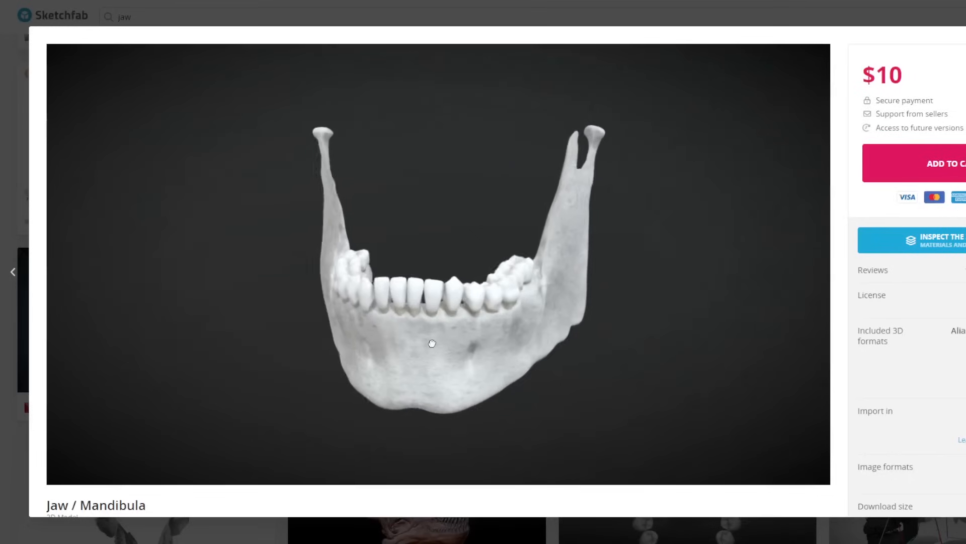
# Step: Switch to Sketchfab, turn the Jaw / Mandibula model to a raised front view, and capture a screenshot of it
pyautogui.moveTo(426, 397); pyautogui.dragTo(431, 356)
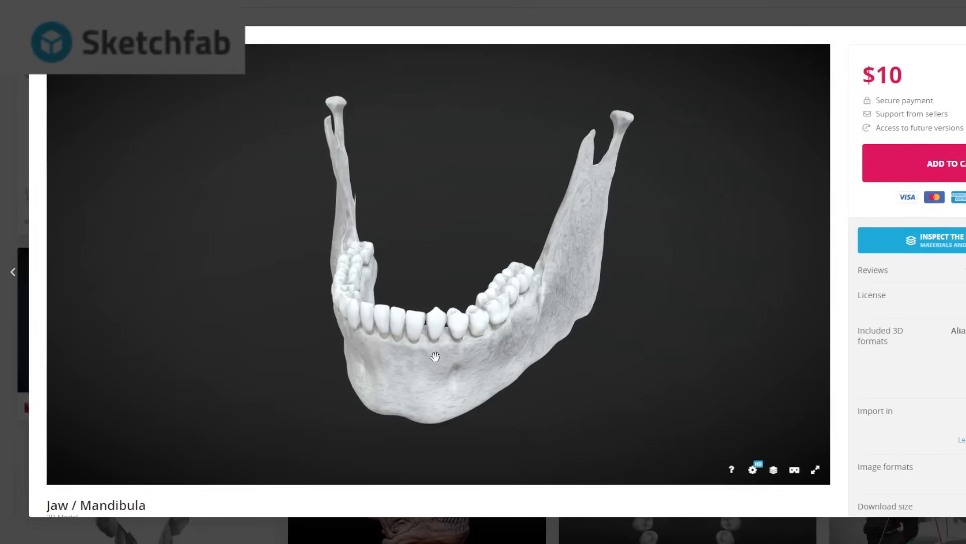
pyautogui.press('Print')
pyautogui.moveTo(274, 61); pyautogui.dragTo(680, 432)
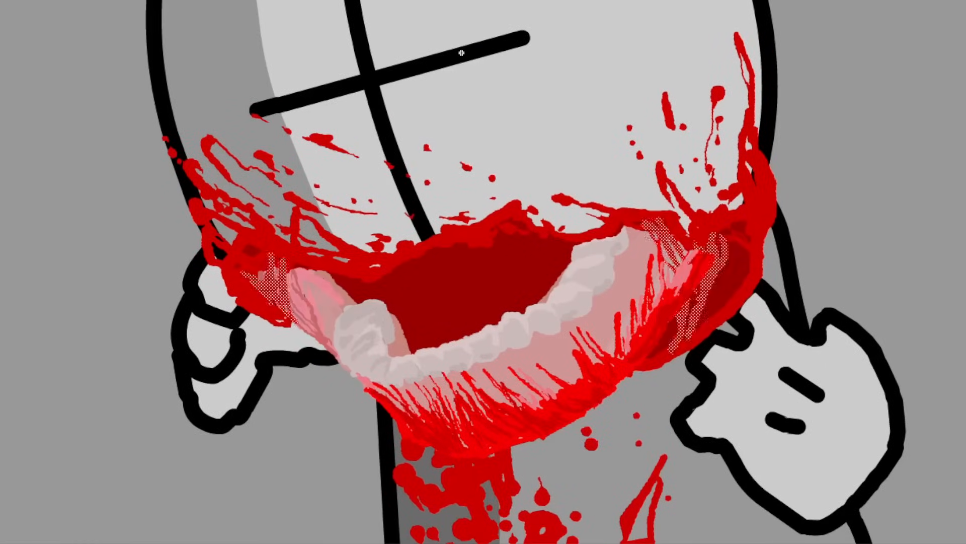
# Step: Inspect the torn jaw drawing up close and at full-character scale
pyautogui.hotkey('ctrl', '-')
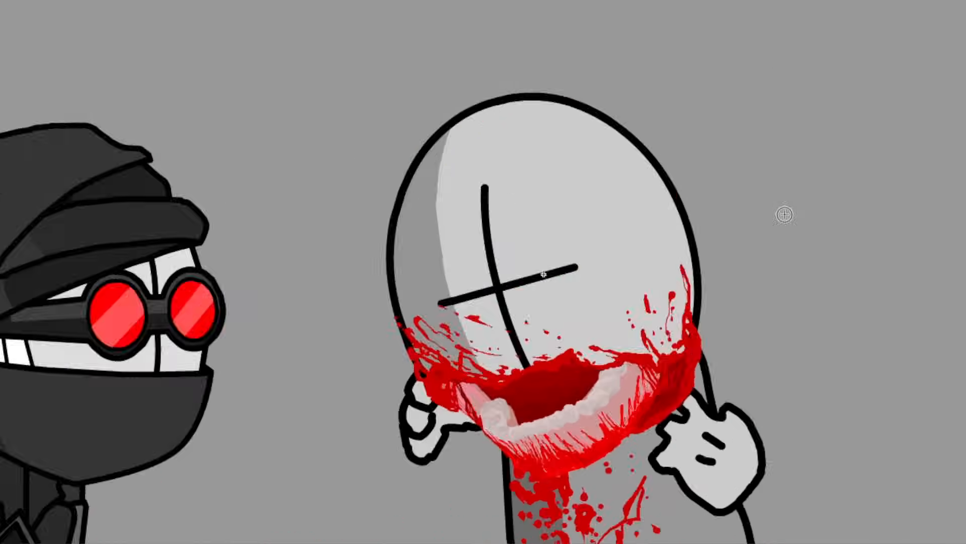
pyautogui.hotkey('ctrl', '=')
pyautogui.click(76, 480)
pyautogui.hotkey('ctrl', '-')
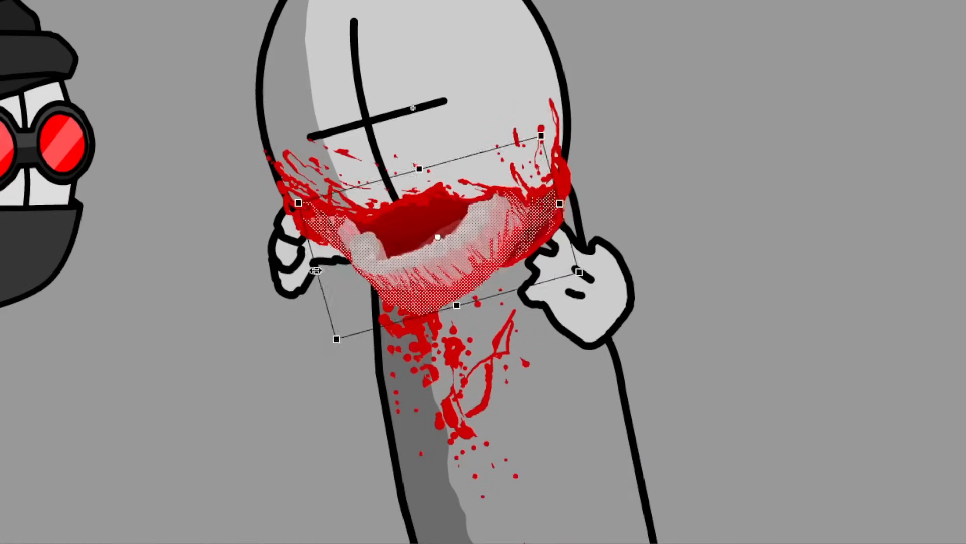
pyautogui.hotkey('ctrl', '-')
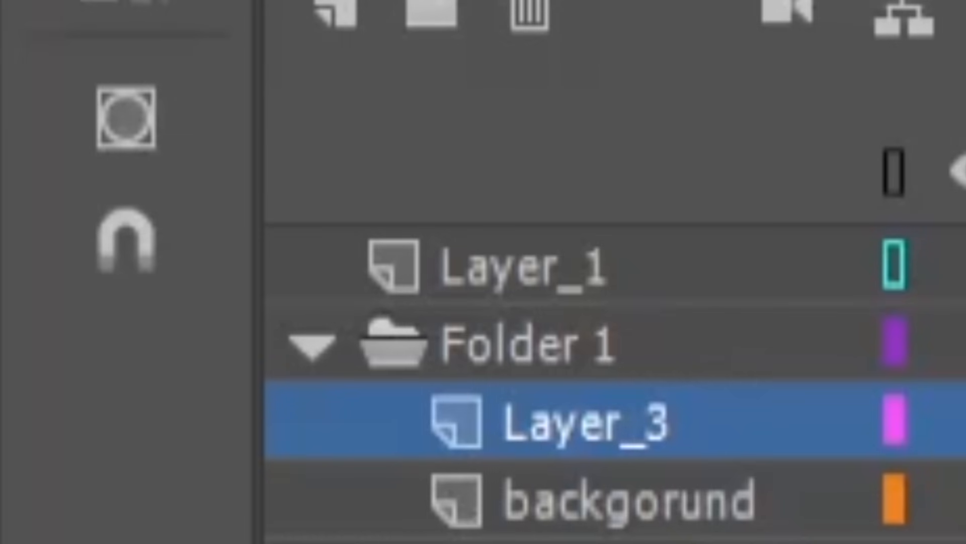
# Step: Turn on object snapping and draw a straight horizontal line across the outlined character on Layer_3
pyautogui.click(18, 463)
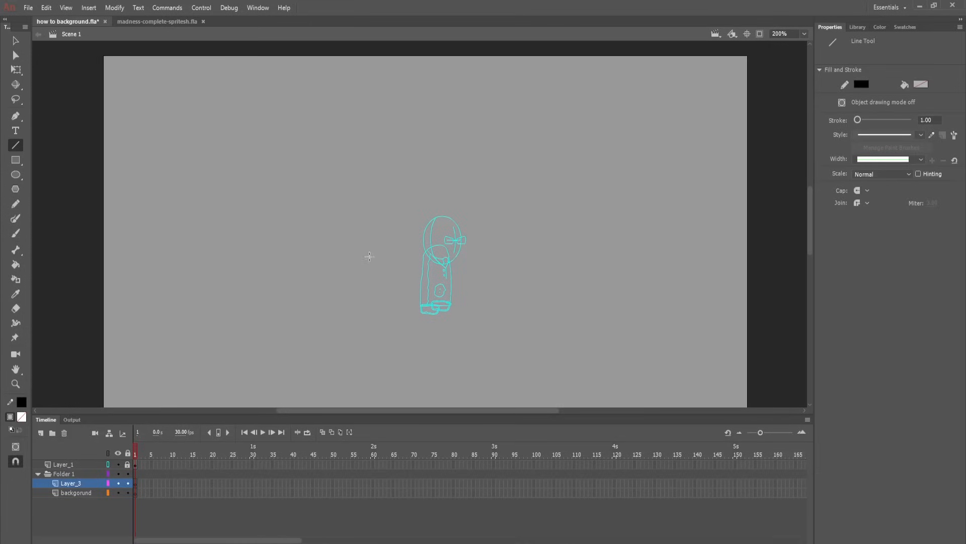
pyautogui.press('shift')
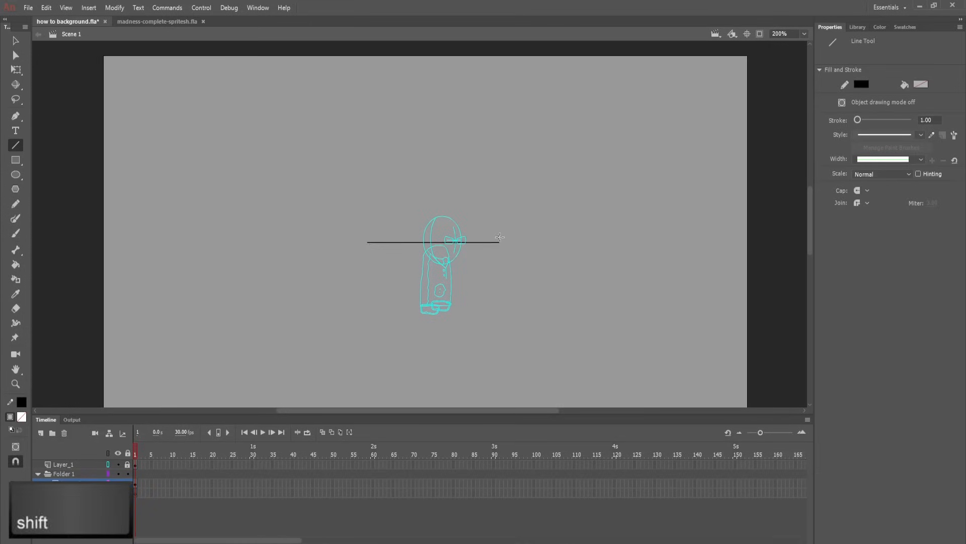
pyautogui.moveTo(499, 237); pyautogui.dragTo(463, 171)
pyautogui.moveTo(414, 120); pyautogui.dragTo(534, 201)
# Step: Draw a perfect square and a perfect circle beside the outlined character
pyautogui.click(16, 160)
pyautogui.moveTo(167, 162); pyautogui.dragTo(229, 226)
pyautogui.press('o')
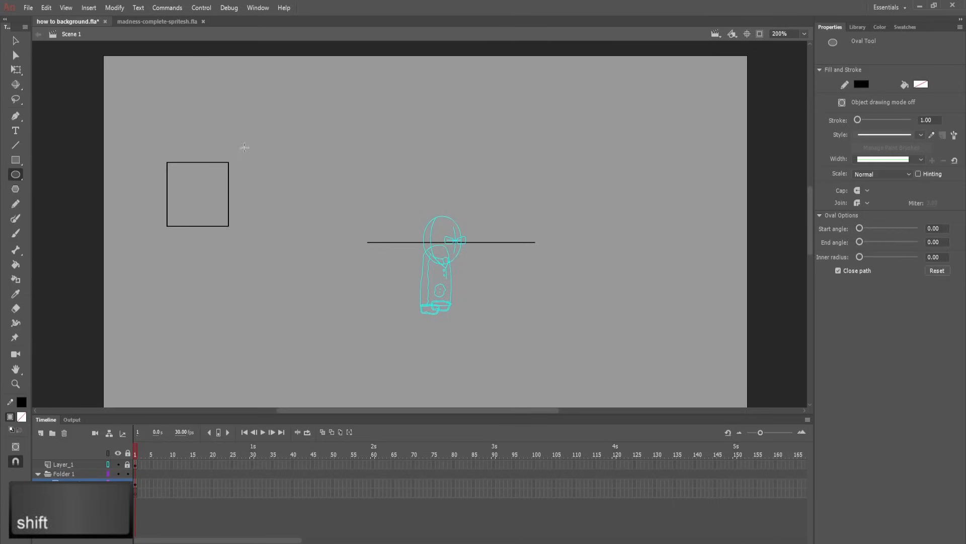
pyautogui.moveTo(241, 146)
pyautogui.mouseDown()
pyautogui.moveTo(347, 255)
pyautogui.moveTo(311, 275)
pyautogui.mouseUp()
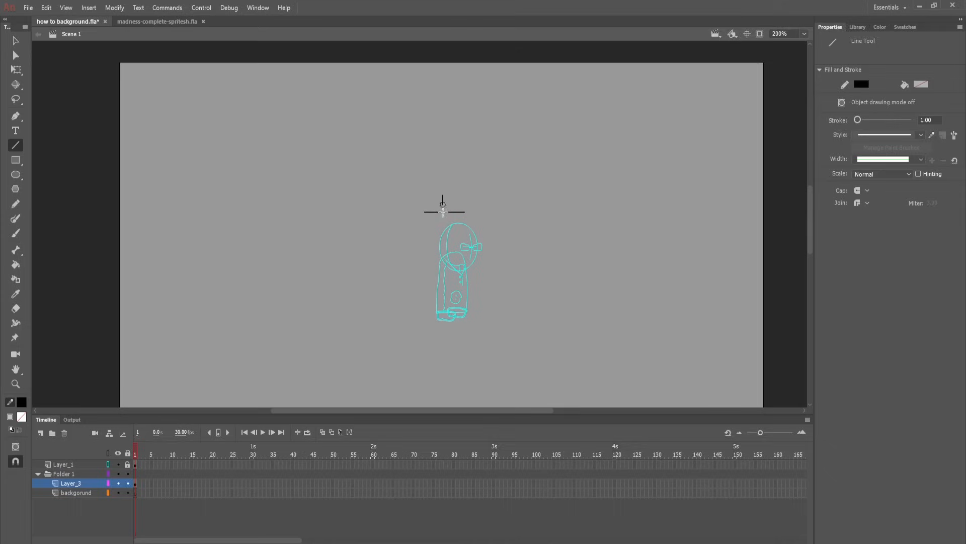
# Step: Move the crossed guide lines on Layer_3 so their centre sits at the top of the character's head
pyautogui.press('q')
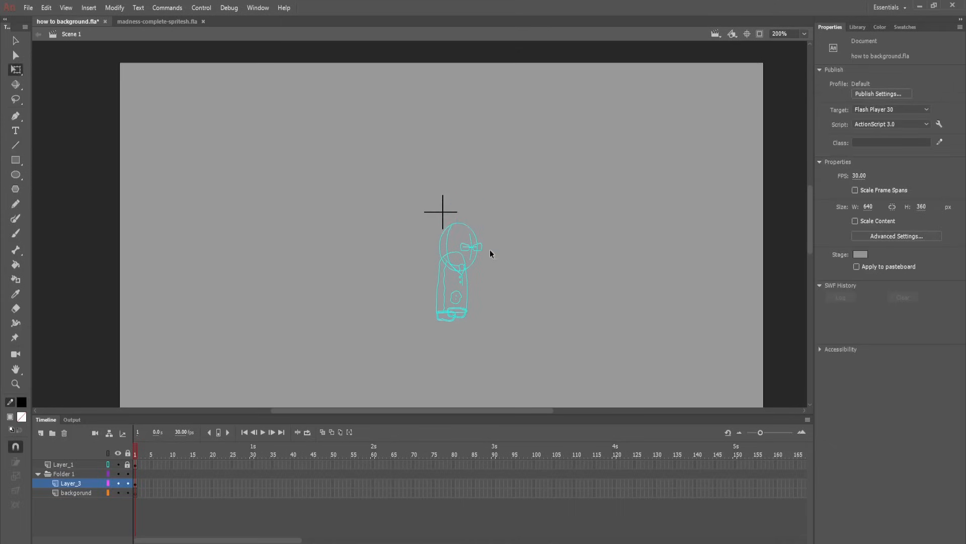
pyautogui.moveTo(452, 227); pyautogui.dragTo(372, 167)
pyautogui.moveTo(449, 216); pyautogui.dragTo(467, 226)
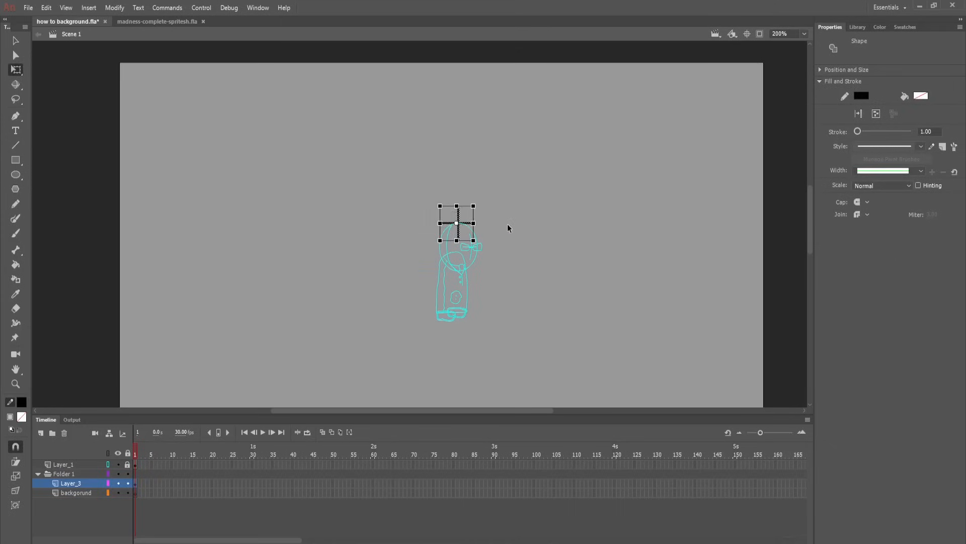
pyautogui.click(527, 283)
# Step: Draw a large rectangle centred on the guide cross on the background layer and connect its corners with two diagonals
pyautogui.moveTo(182, 85); pyautogui.dragTo(746, 363)
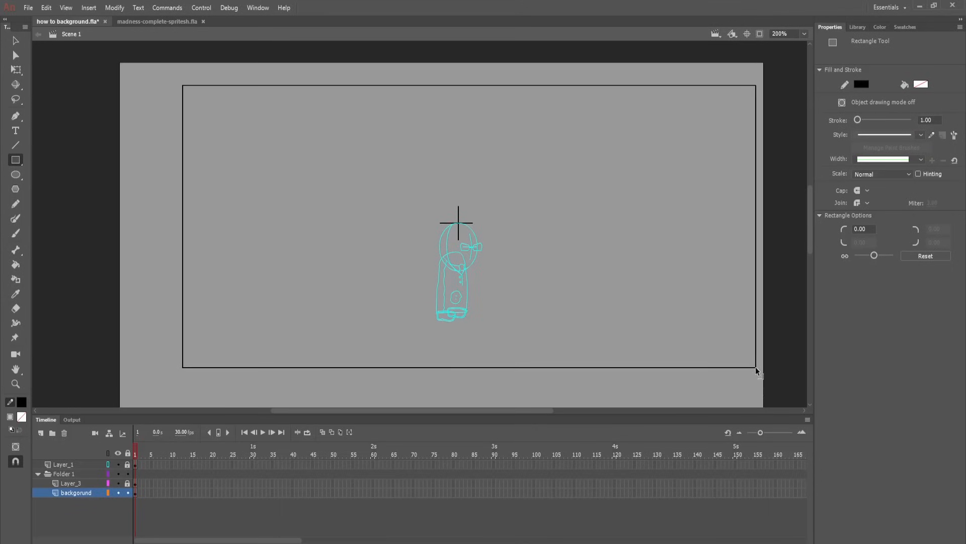
pyautogui.press('n')
pyautogui.moveTo(171, 364); pyautogui.dragTo(746, 84)
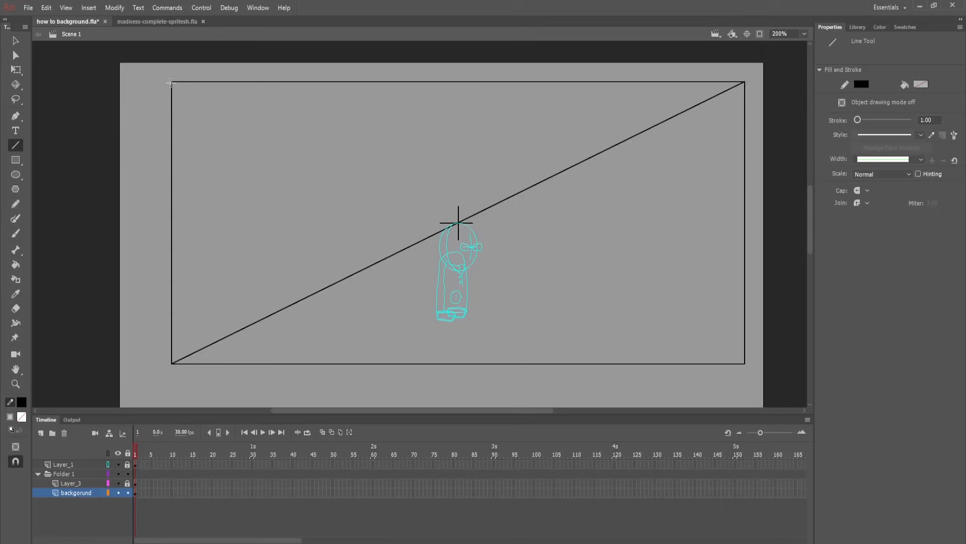
pyautogui.moveTo(171, 82)
pyautogui.mouseDown()
pyautogui.moveTo(643, 339)
pyautogui.moveTo(745, 363)
pyautogui.mouseUp()
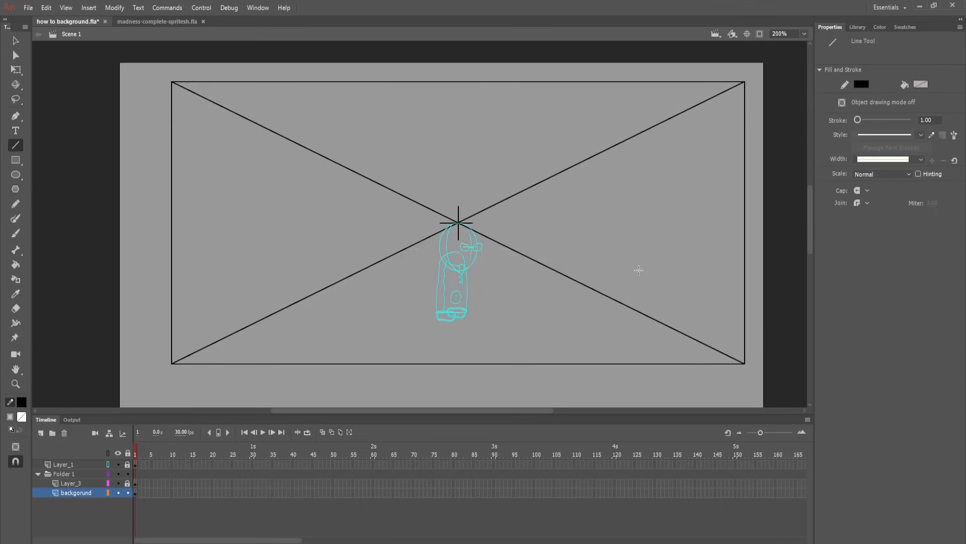
# Step: Draw a smaller rectangle with its corners on the diagonals and delete the diagonal segments inside it
pyautogui.press('r')
pyautogui.moveTo(663, 323)
pyautogui.mouseDown()
pyautogui.moveTo(539, 263)
pyautogui.moveTo(340, 204)
pyautogui.moveTo(243, 140)
pyautogui.moveTo(253, 122)
pyautogui.mouseUp()
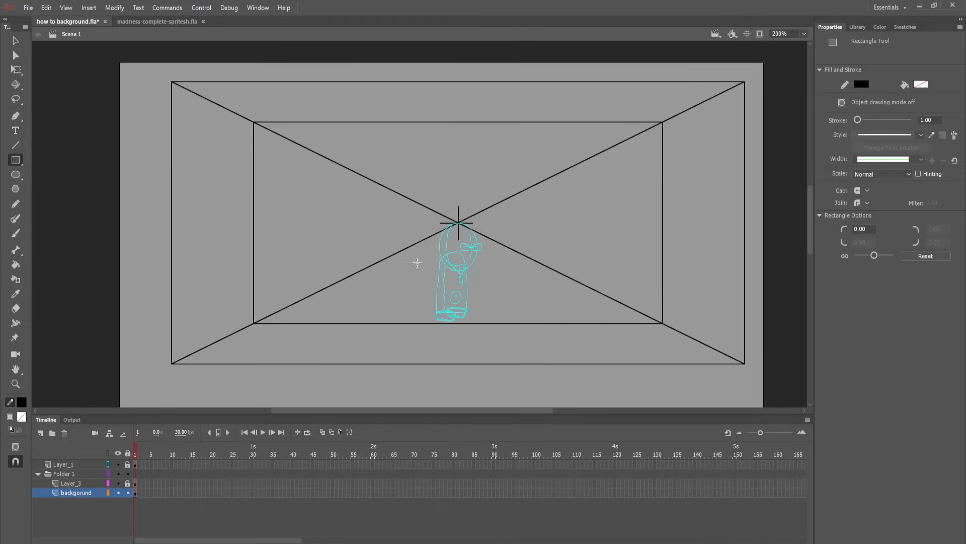
pyautogui.press('q')
pyautogui.click(433, 235)
pyautogui.press('Delete')
pyautogui.click(475, 231)
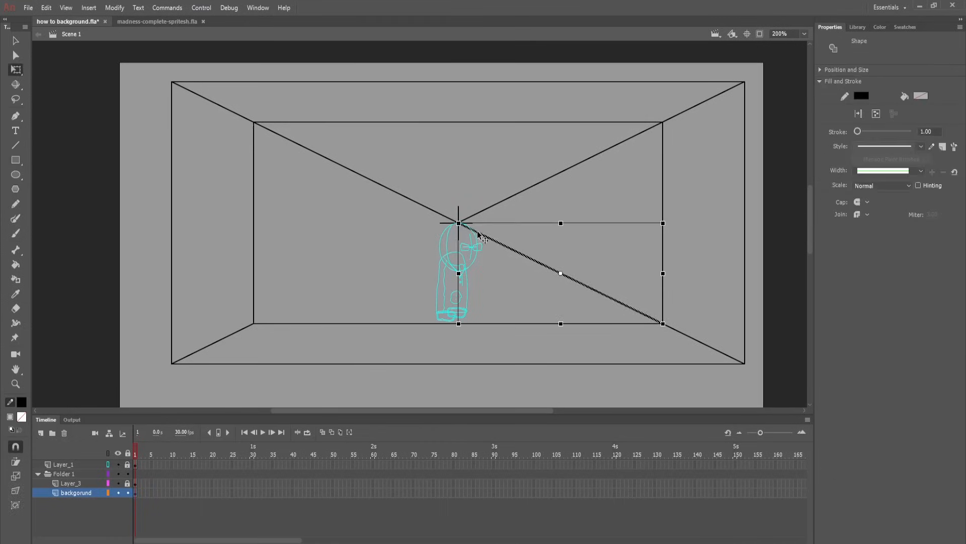
pyautogui.press('Delete')
pyautogui.click(473, 218)
pyautogui.press('Delete')
pyautogui.click(432, 209)
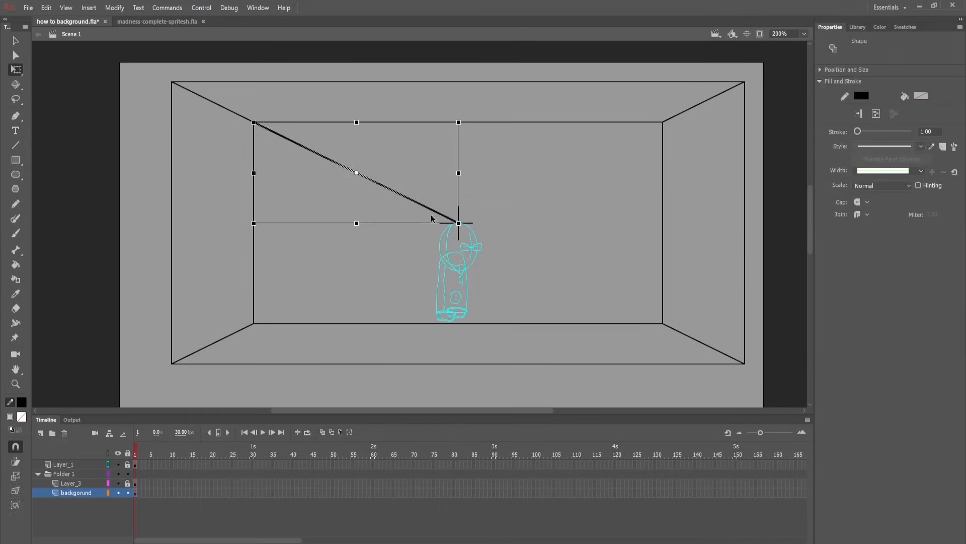
pyautogui.press('Delete')
# Step: Select the whole room outline and adjust its width about the guide cross
pyautogui.moveTo(755, 388); pyautogui.dragTo(149, 93)
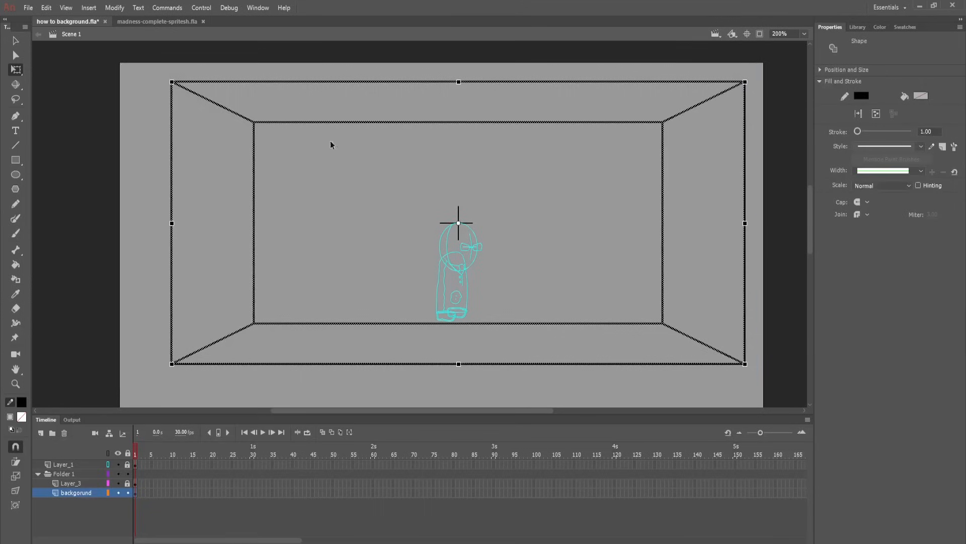
pyautogui.moveTo(745, 224); pyautogui.dragTo(715, 226)
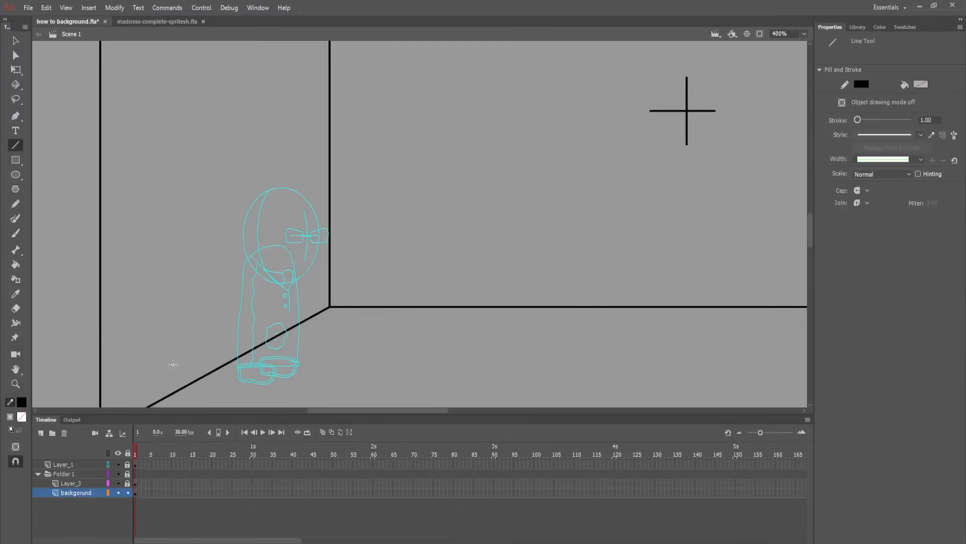
# Step: Draw a doorway taller than the character on the left wall, with its top edge aimed at the guide cross
pyautogui.moveTo(185, 329); pyautogui.dragTo(188, 189)
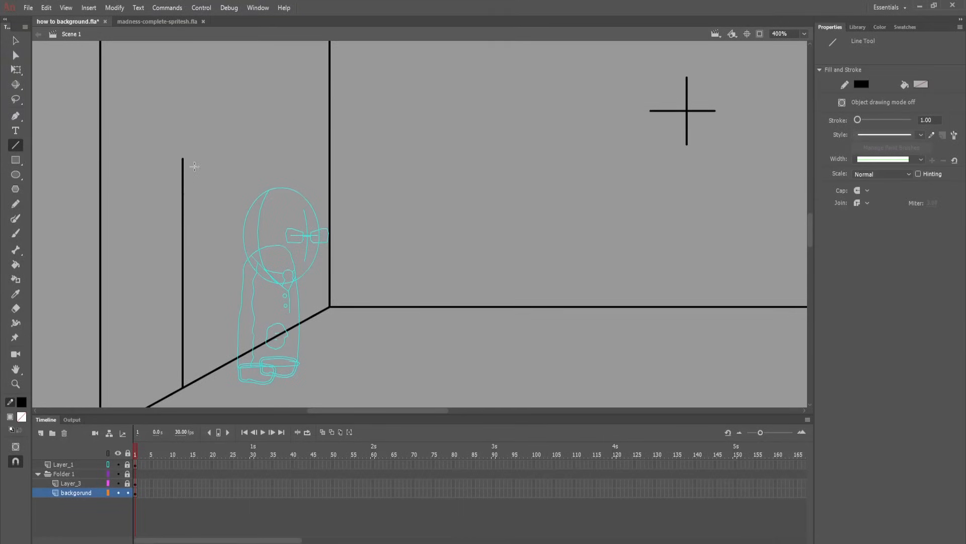
pyautogui.moveTo(187, 158); pyautogui.dragTo(686, 112)
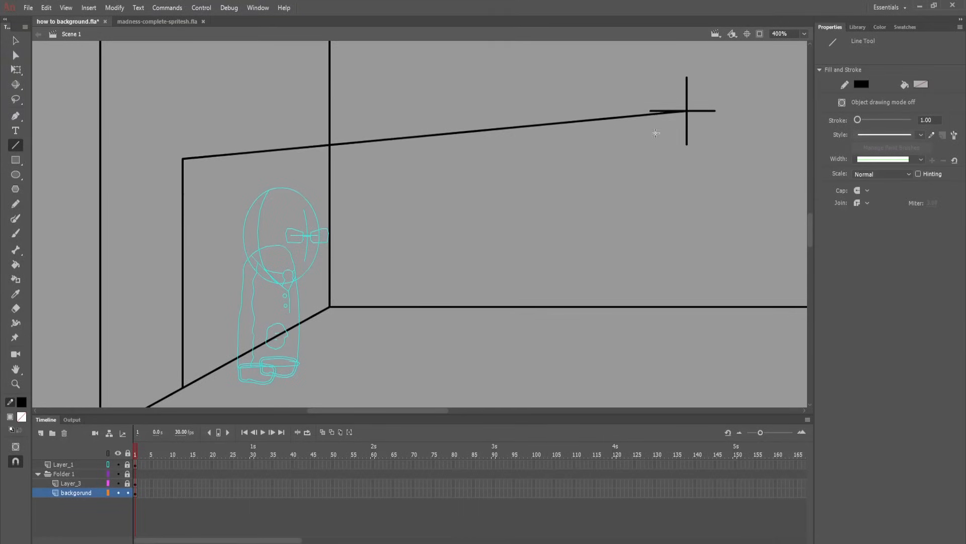
pyautogui.moveTo(287, 329); pyautogui.dragTo(294, 172)
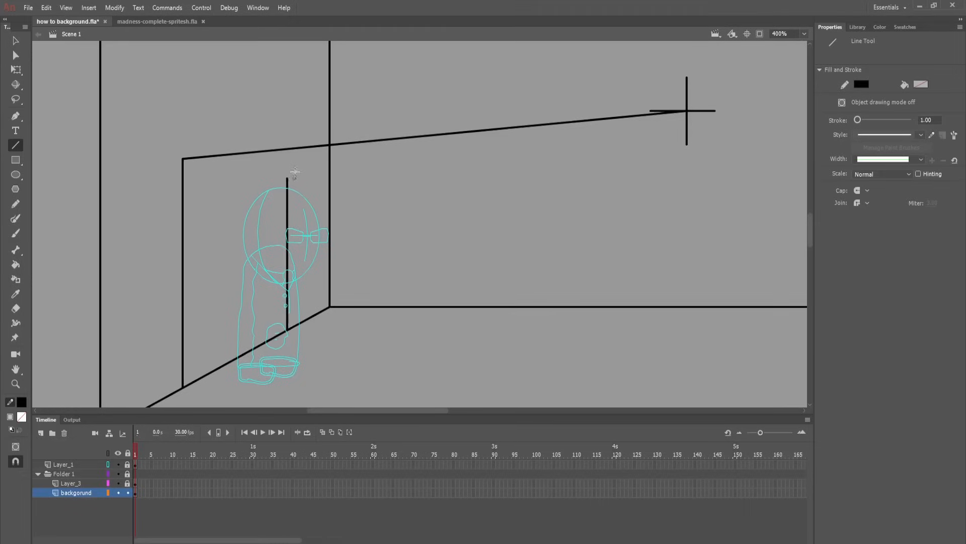
pyautogui.press('q')
pyautogui.hotkey('ctrl', '-')
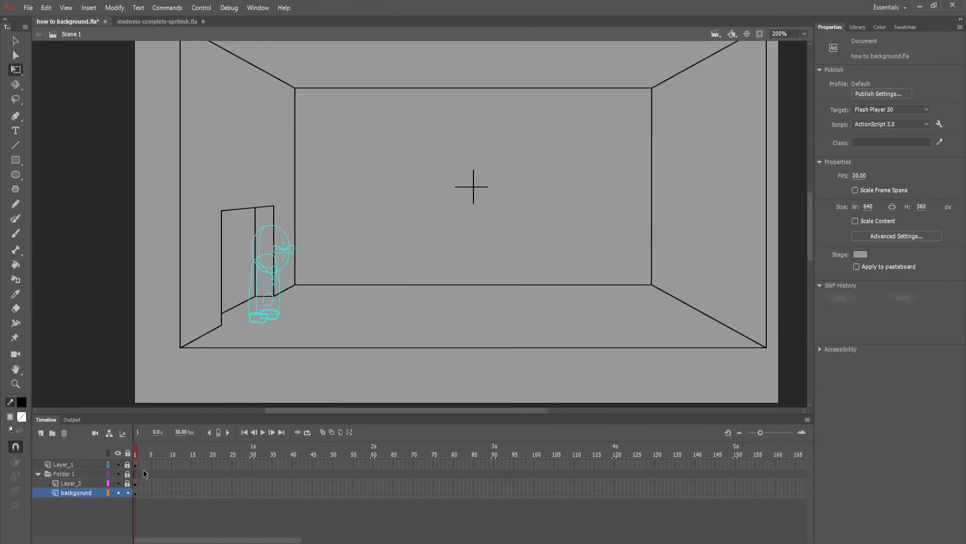
# Step: Add a layer above the background and draw bright green horizontal guides from the left doorway's base points to the right wall
pyautogui.click(41, 433)
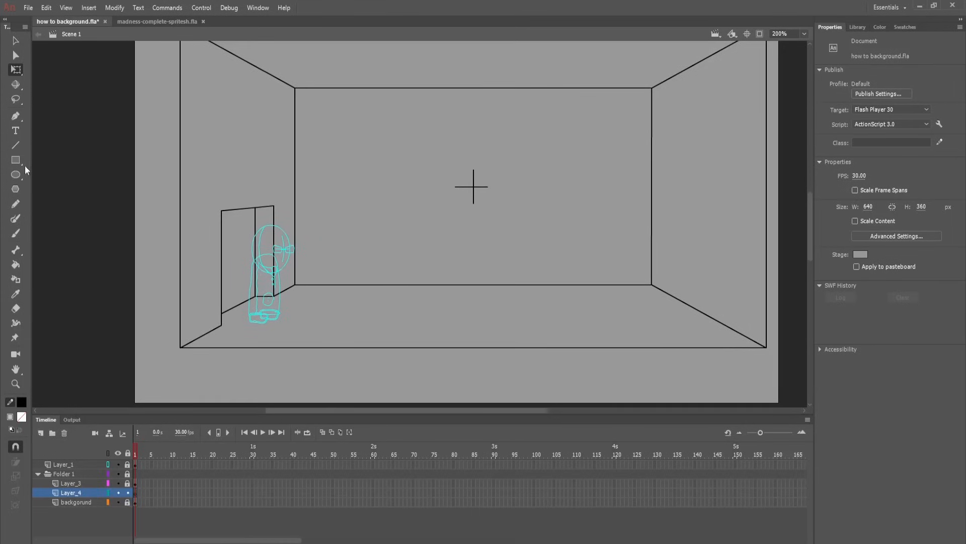
pyautogui.press('n')
pyautogui.click(22, 402)
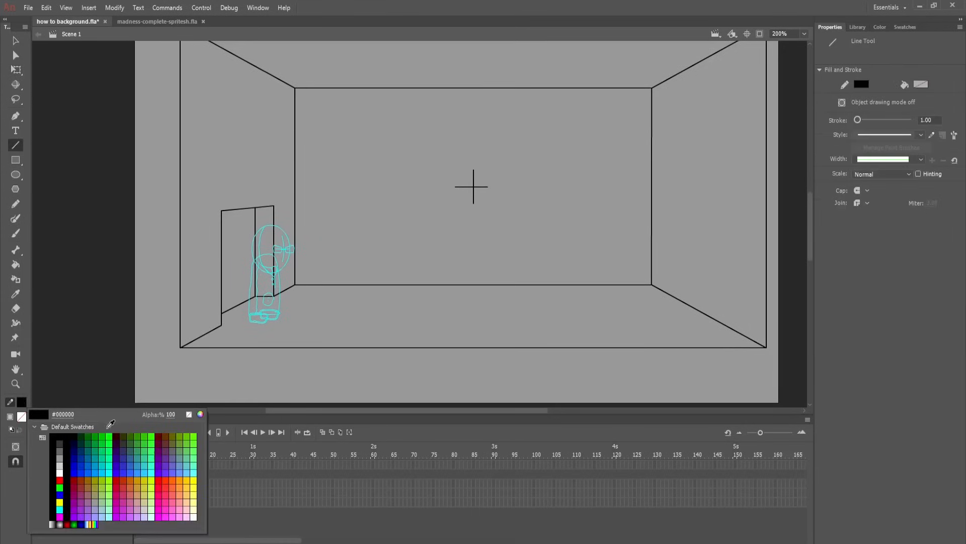
pyautogui.click(108, 436)
pyautogui.moveTo(225, 327); pyautogui.dragTo(736, 329)
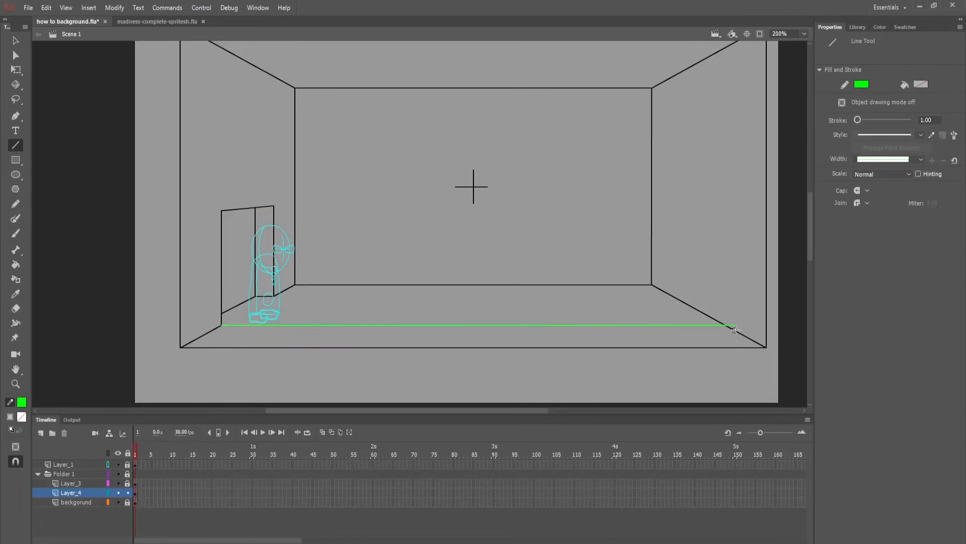
pyautogui.moveTo(321, 296); pyautogui.dragTo(694, 308)
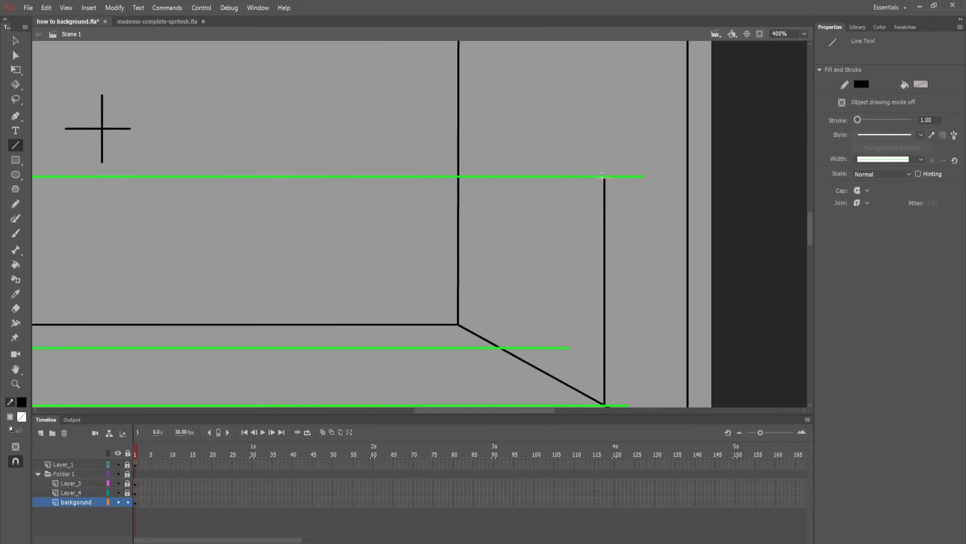
# Step: Examine the left doorway beside the character up close in the widened room drawing
pyautogui.moveTo(86, 93)
pyautogui.mouseDown()
pyautogui.moveTo(594, 140)
pyautogui.moveTo(616, 353)
pyautogui.mouseUp()
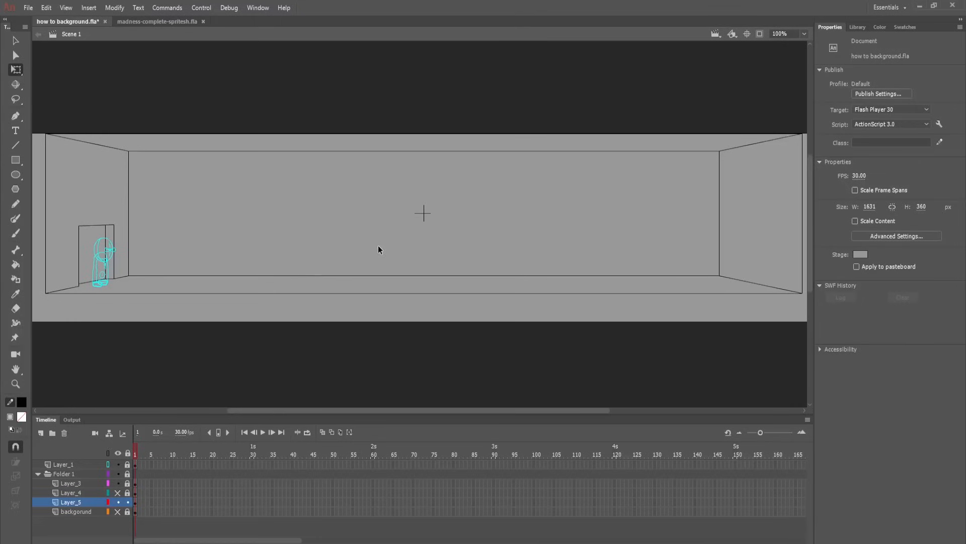
pyautogui.press('z')
pyautogui.click(313, 242)
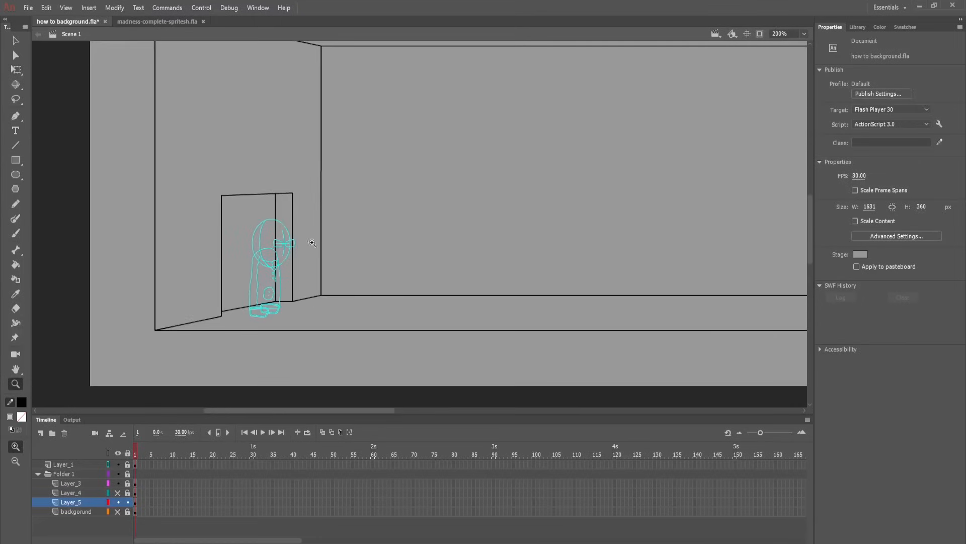
pyautogui.click(339, 246)
pyautogui.moveTo(339, 246); pyautogui.dragTo(328, 243)
pyautogui.press('v')
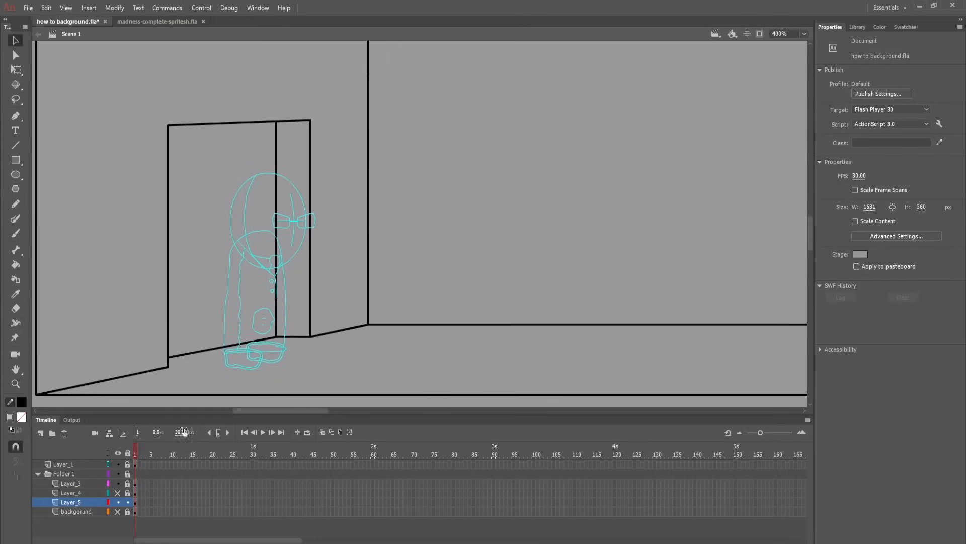
pyautogui.moveTo(306, 334); pyautogui.dragTo(293, 342)
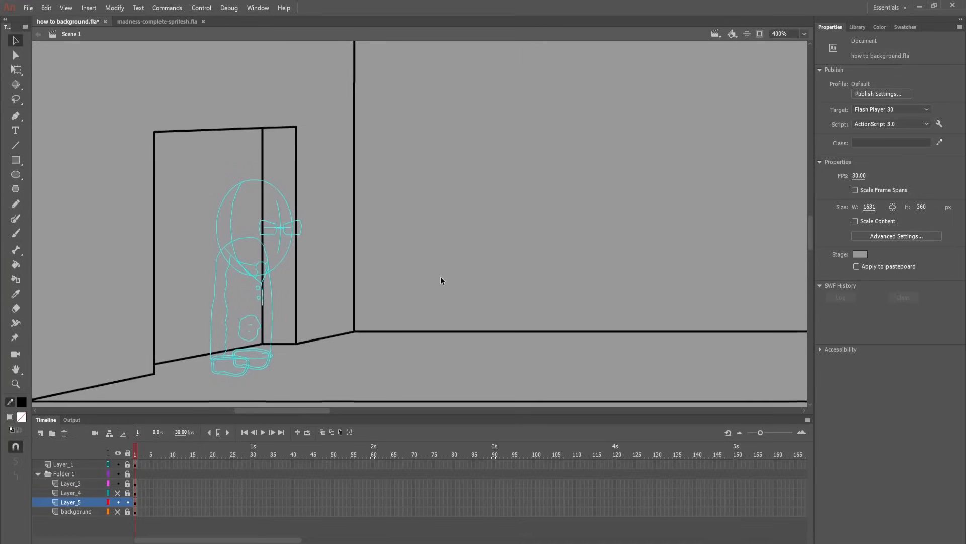
# Step: Shift the copied guide cross on Layer_3 farther to the left of the room's central cross
pyautogui.hotkey('ctrl', '-')
pyautogui.moveTo(484, 269); pyautogui.dragTo(440, 283)
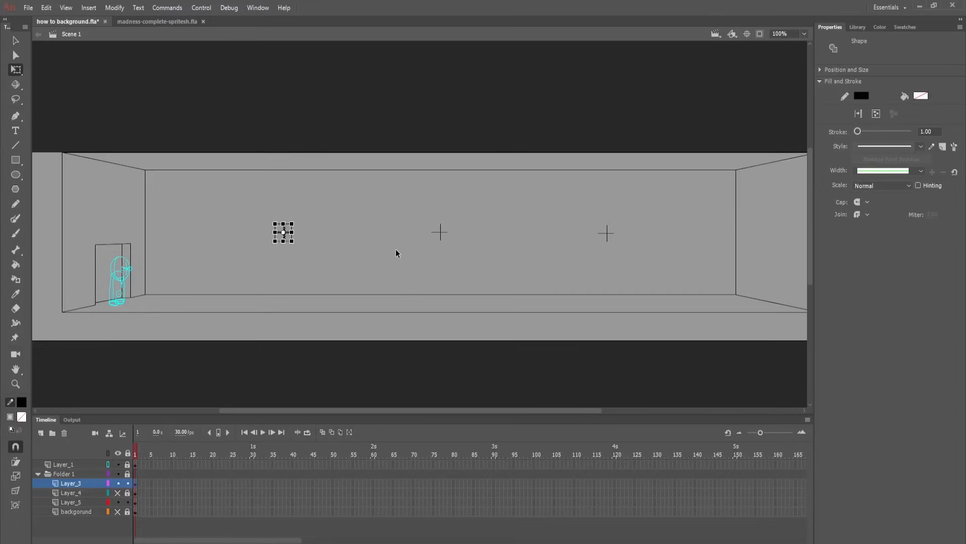
pyautogui.hotkey('shift', 'Left')
pyautogui.hotkey('shift', 'Left')
pyautogui.click(395, 248)
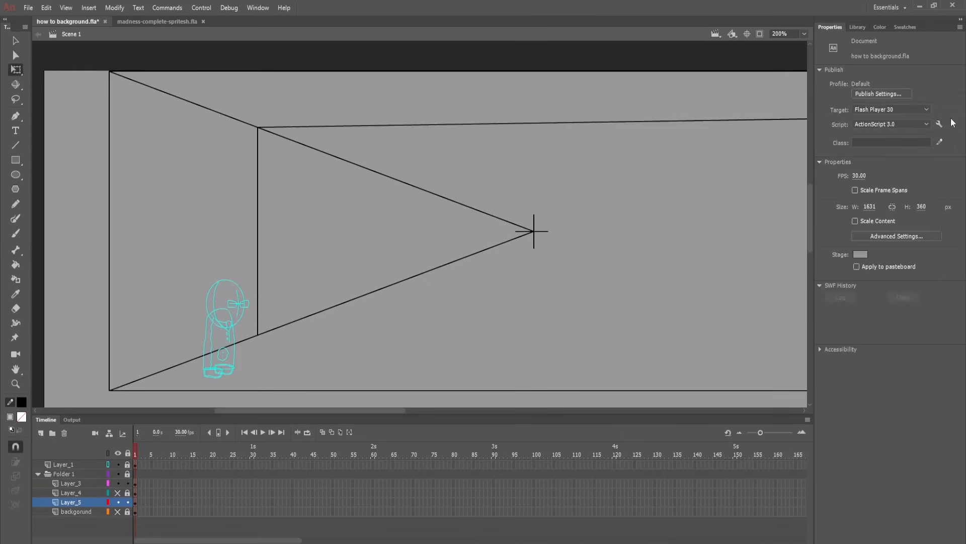
# Step: Delete a converging construction line beyond the back wall's left edge and draw a line from the left wall to the left cross
pyautogui.click(515, 229)
pyautogui.press('Delete')
pyautogui.moveTo(173, 247)
pyautogui.mouseDown()
pyautogui.moveTo(172, 388)
pyautogui.moveTo(531, 224)
pyautogui.mouseUp()
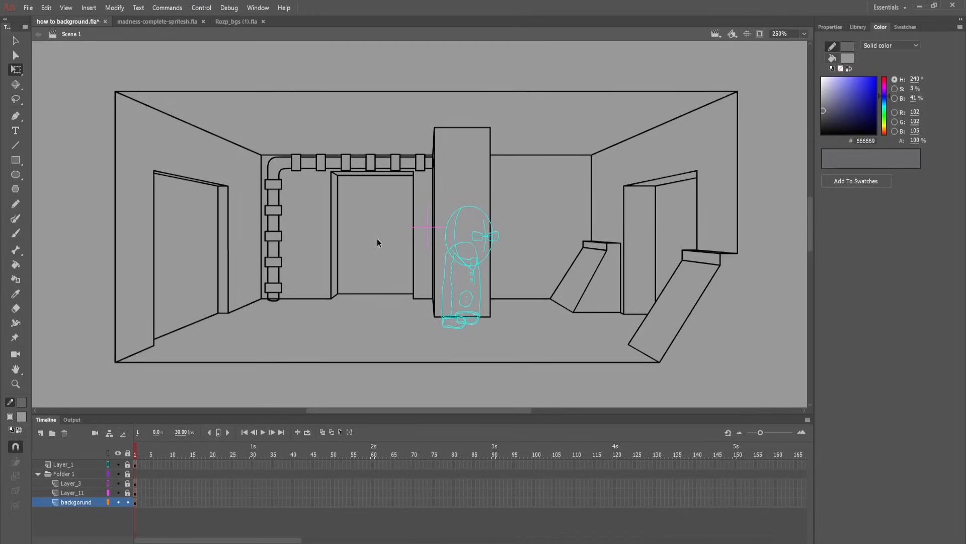
# Step: Hide the pipe layer Layer_11 and fill the back wall sections on the background layer with grey #7C7C7F
pyautogui.moveTo(377, 244); pyautogui.dragTo(382, 240)
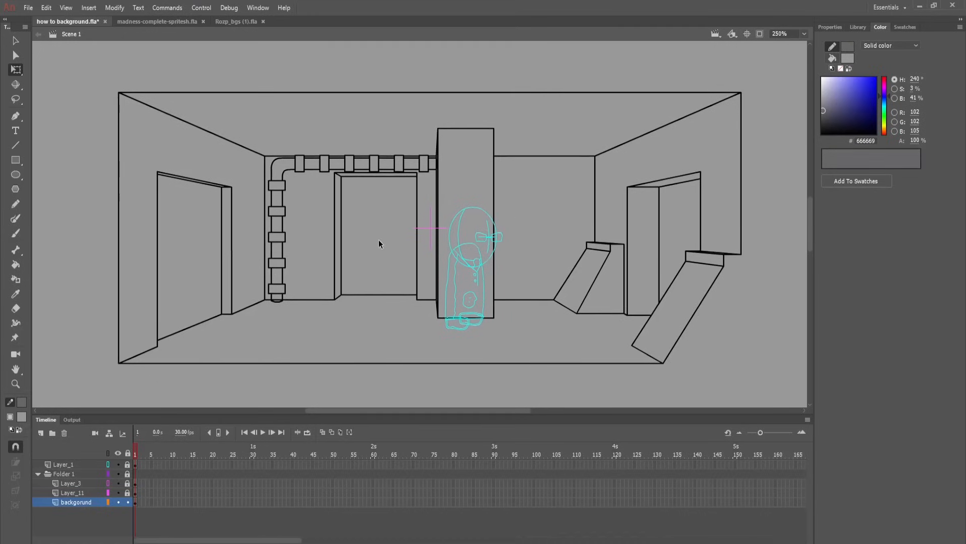
pyautogui.click(117, 492)
pyautogui.click(18, 431)
pyautogui.press('k')
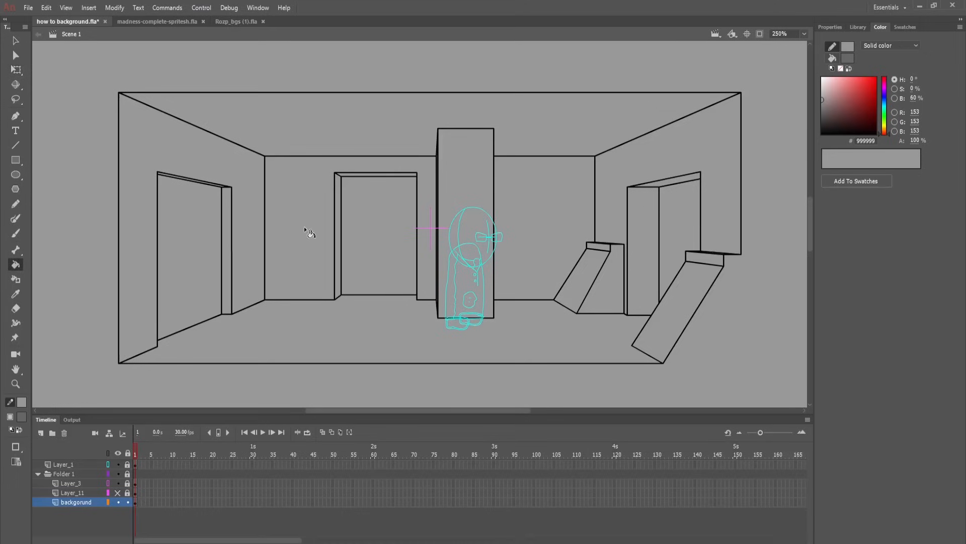
pyautogui.click(314, 230)
pyautogui.click(531, 223)
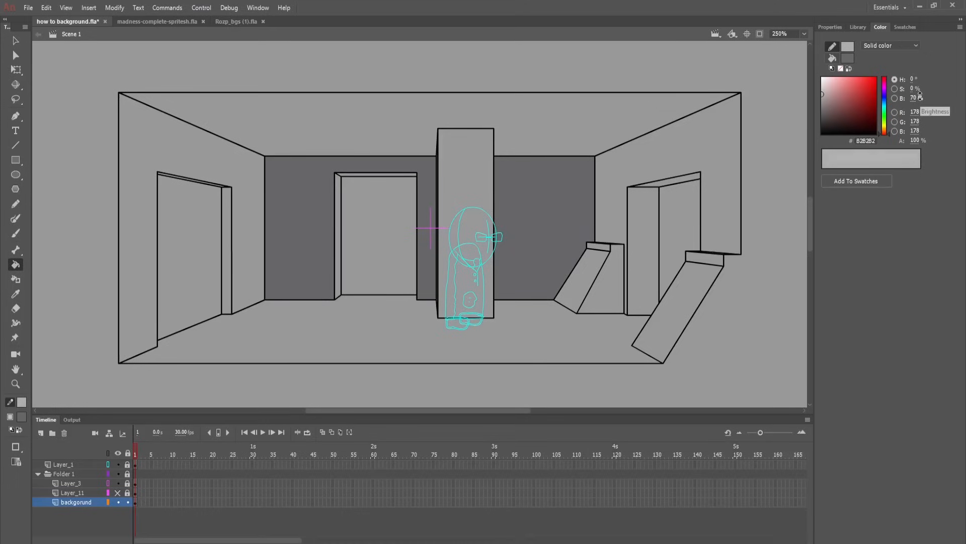
pyautogui.click(537, 187)
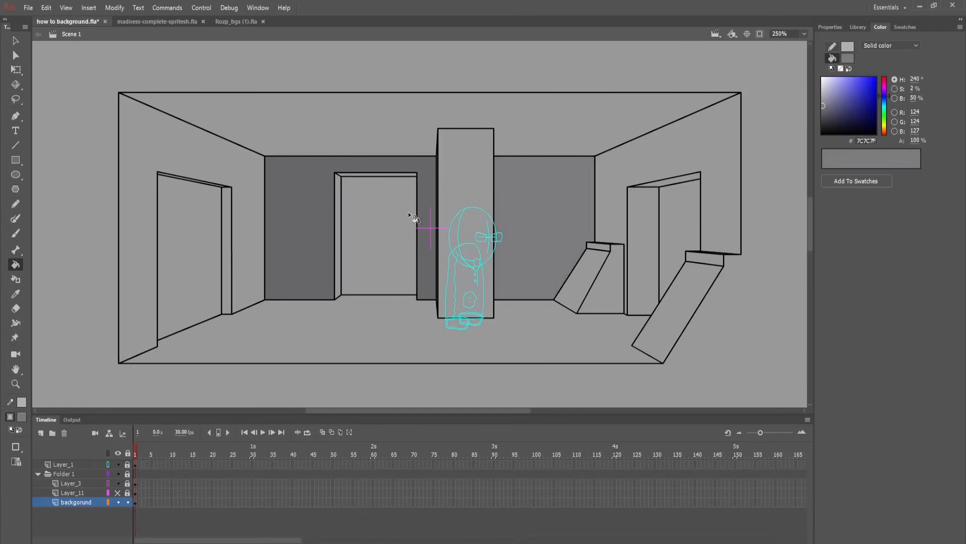
pyautogui.click(312, 218)
# Step: Fill both side walls with #77777A, the floor with #6F6F72 and the ceiling with a dark grey
pyautogui.click(709, 147)
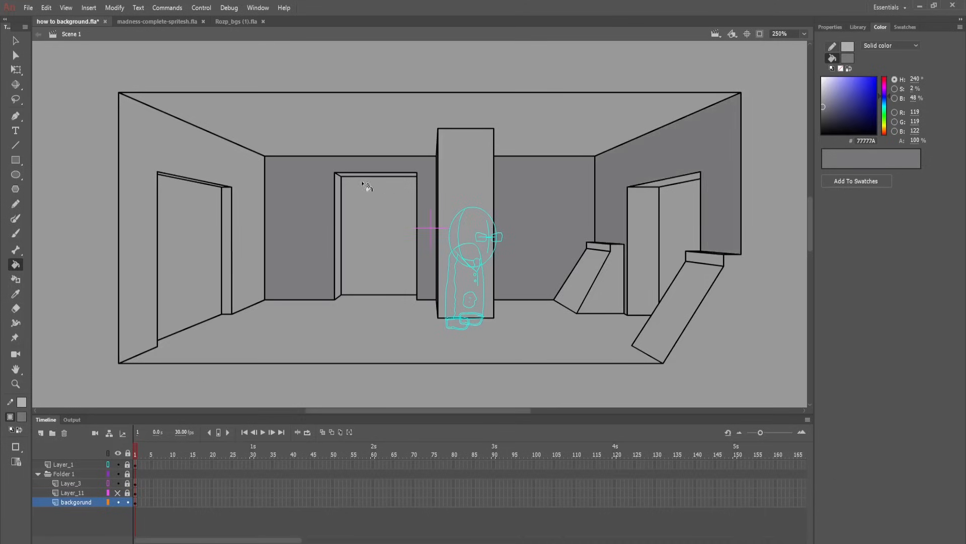
pyautogui.click(250, 179)
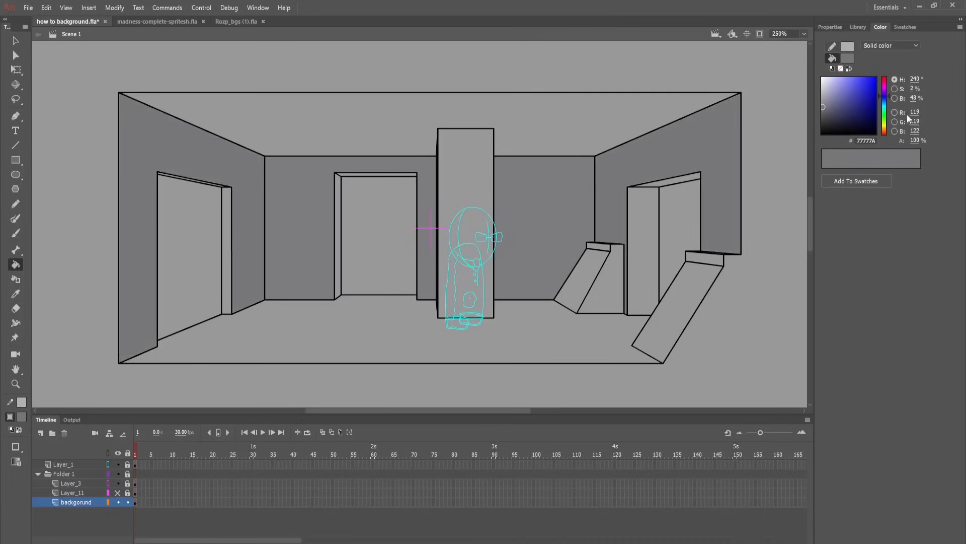
pyautogui.click(593, 303)
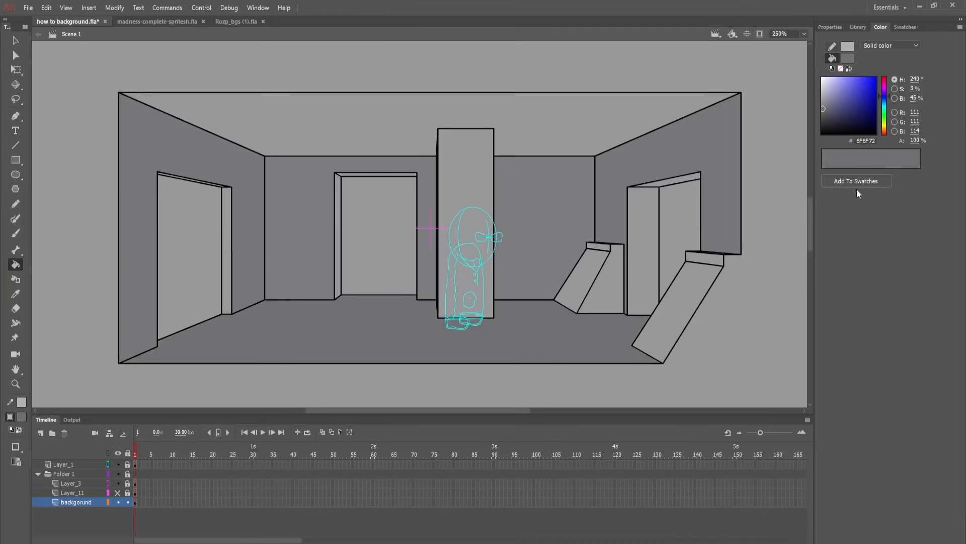
pyautogui.click(588, 111)
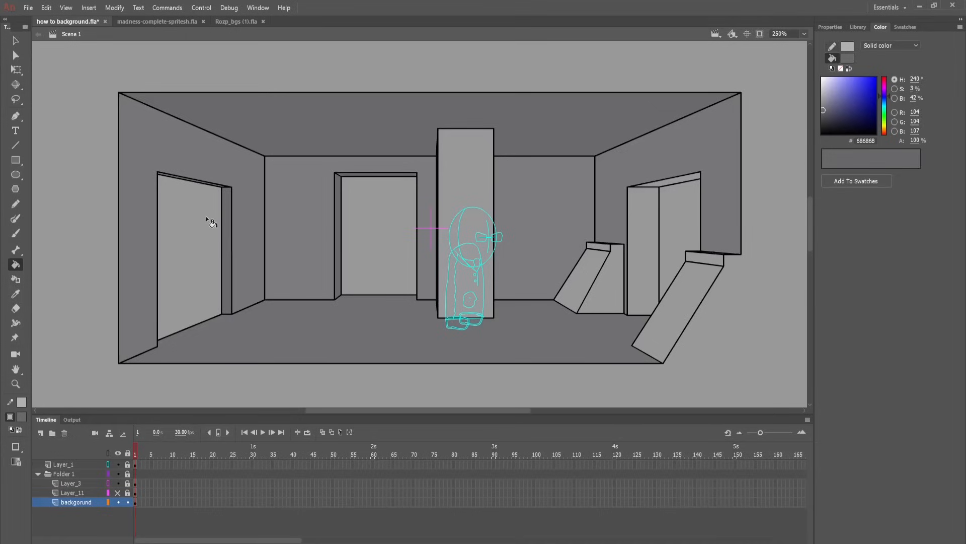
# Step: Fill the right doorway's inner side and the two leaning slabs with darker greys
pyautogui.click(669, 242)
pyautogui.click(675, 312)
pyautogui.click(609, 282)
pyautogui.click(598, 277)
pyautogui.click(705, 257)
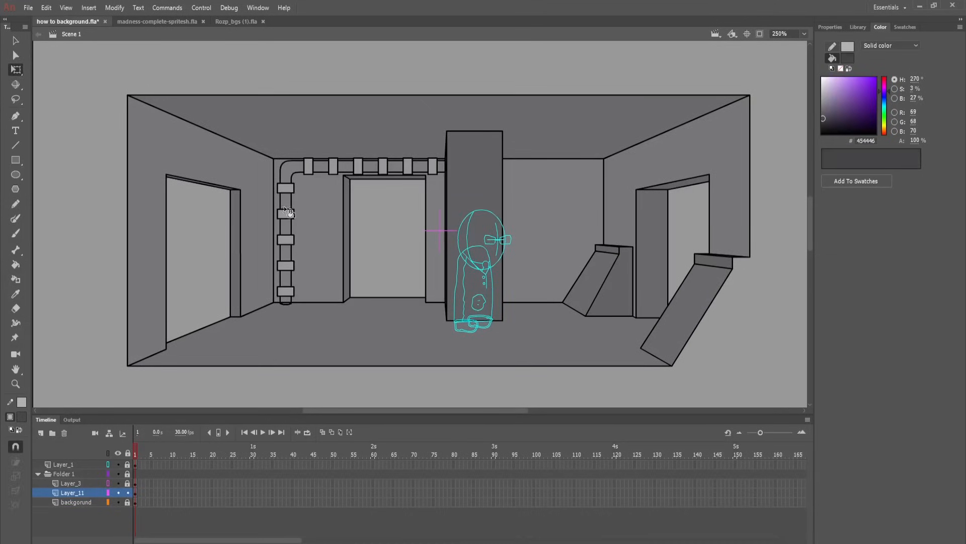
# Step: Fill a pipe segment on Layer_11 with dark grey #454446 and save the file
pyautogui.press('k')
pyautogui.click(285, 199)
pyautogui.hotkey('ctrl', 's')
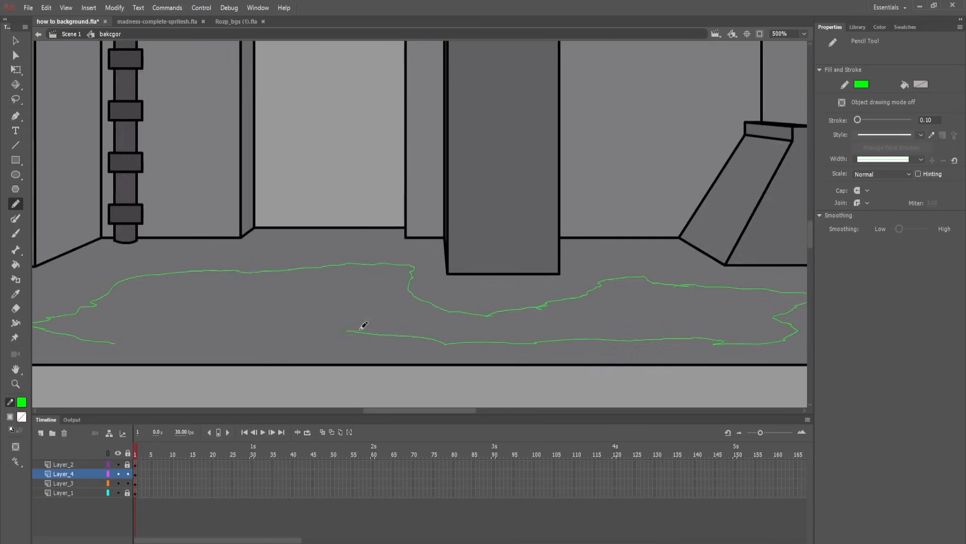
# Step: Pick a new fill colour for the green-outlined patch on the floor
pyautogui.click(22, 402)
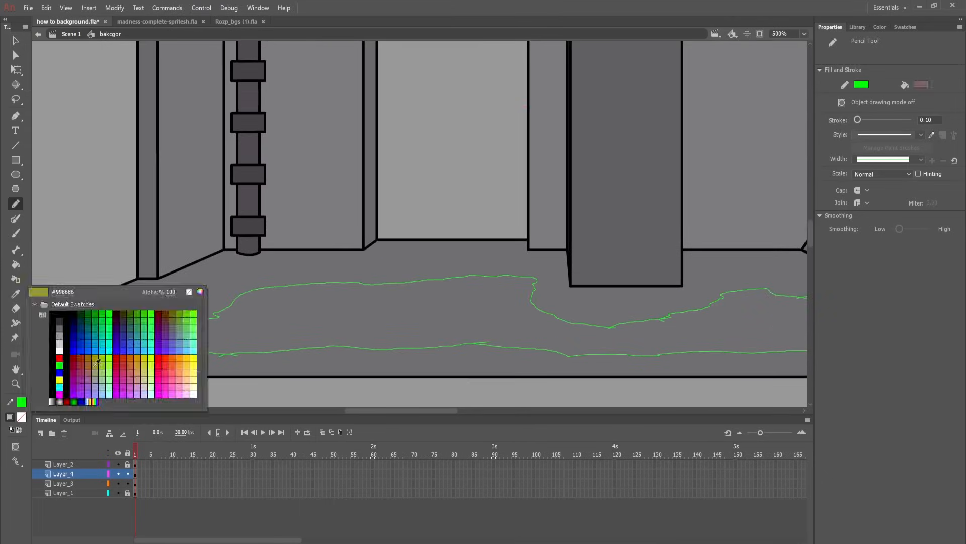
pyautogui.click(96, 361)
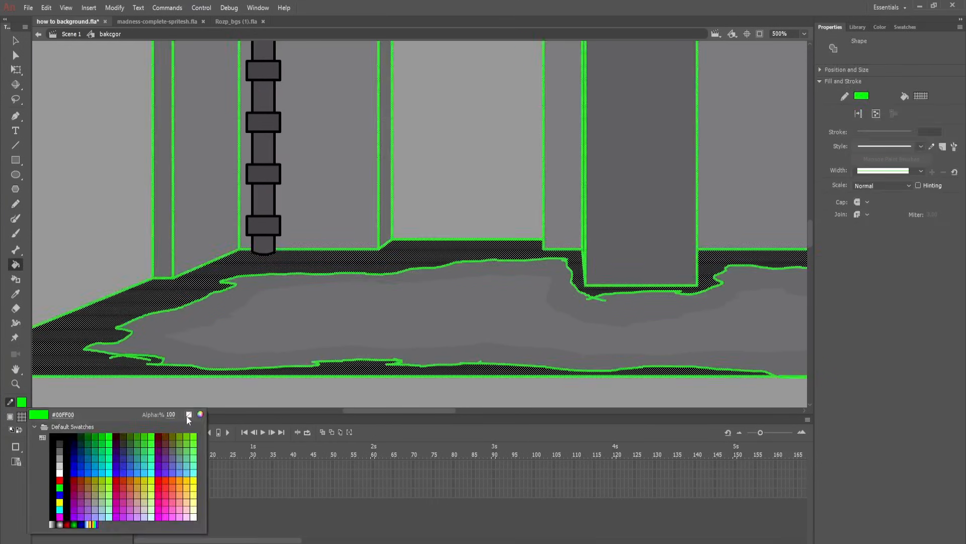
# Step: Remove the green stroke from the floor shading outlines so only the shaded fill remains
pyautogui.click(188, 414)
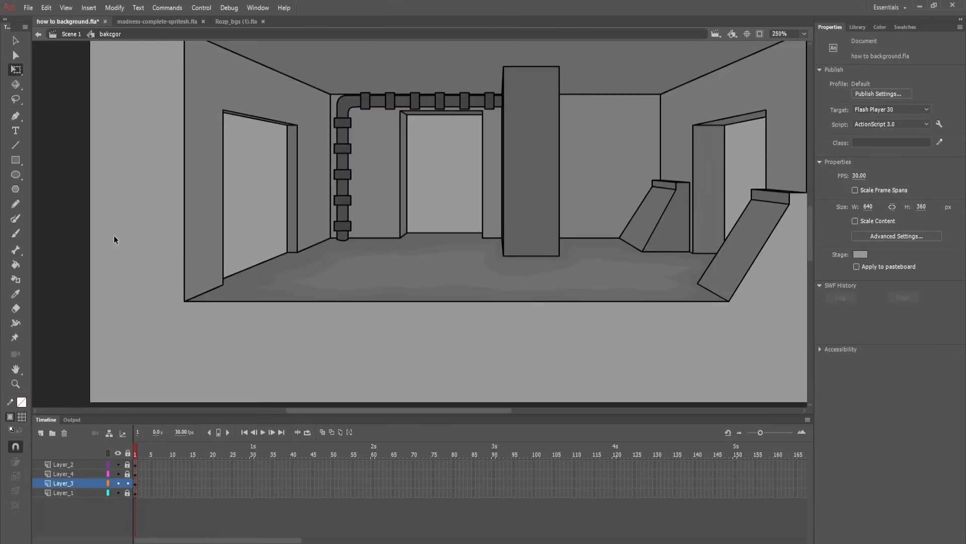
pyautogui.moveTo(235, 250); pyautogui.dragTo(170, 306)
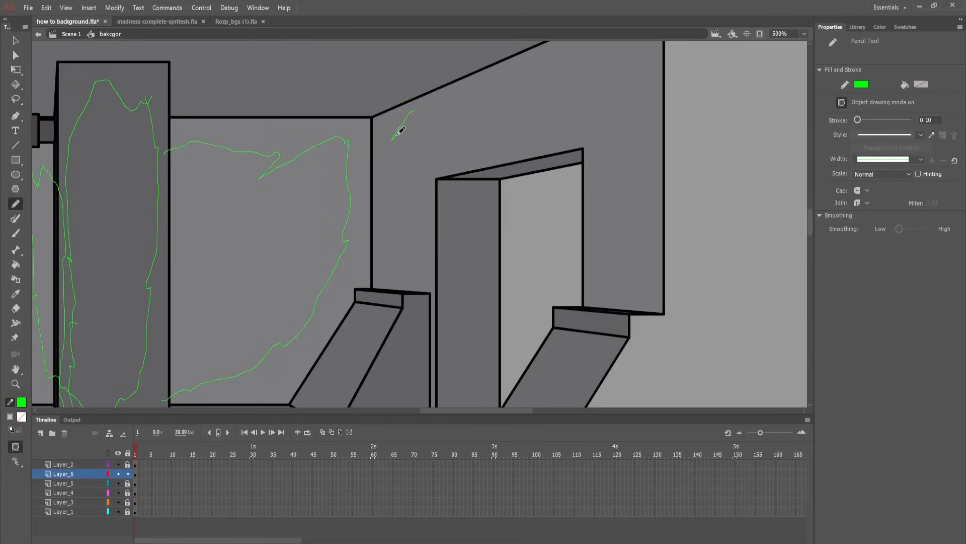
# Step: On Layer_6, outline lighter patches on the right wall with a green 0.10 pencil stroke and add faint dark shading around all patches
pyautogui.moveTo(399, 125)
pyautogui.mouseDown()
pyautogui.moveTo(486, 149)
pyautogui.moveTo(652, 91)
pyautogui.mouseUp()
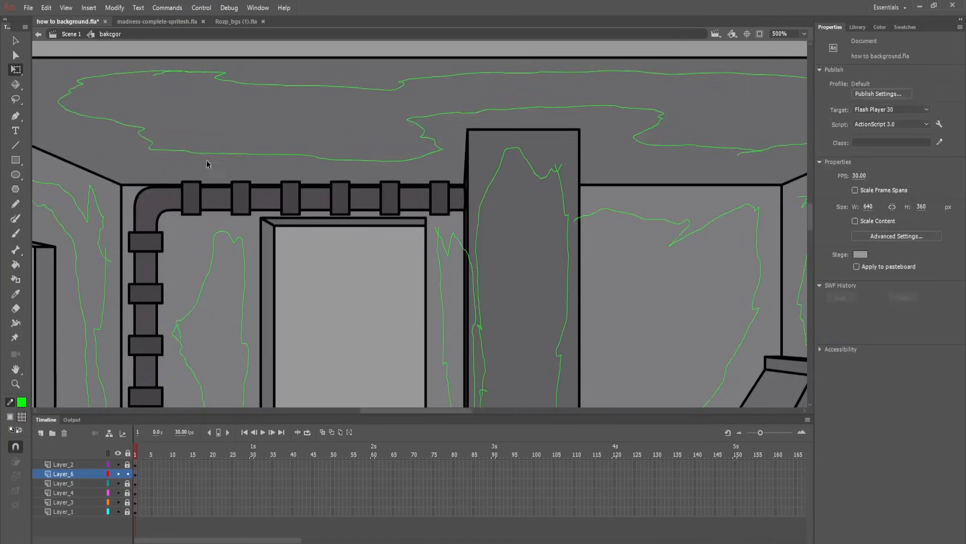
pyautogui.click(22, 416)
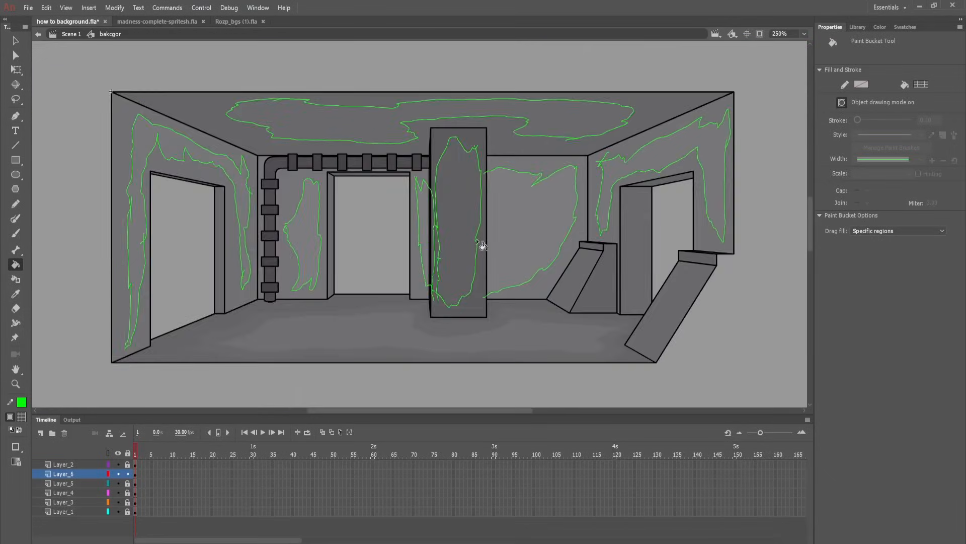
pyautogui.moveTo(401, 167); pyautogui.dragTo(391, 165)
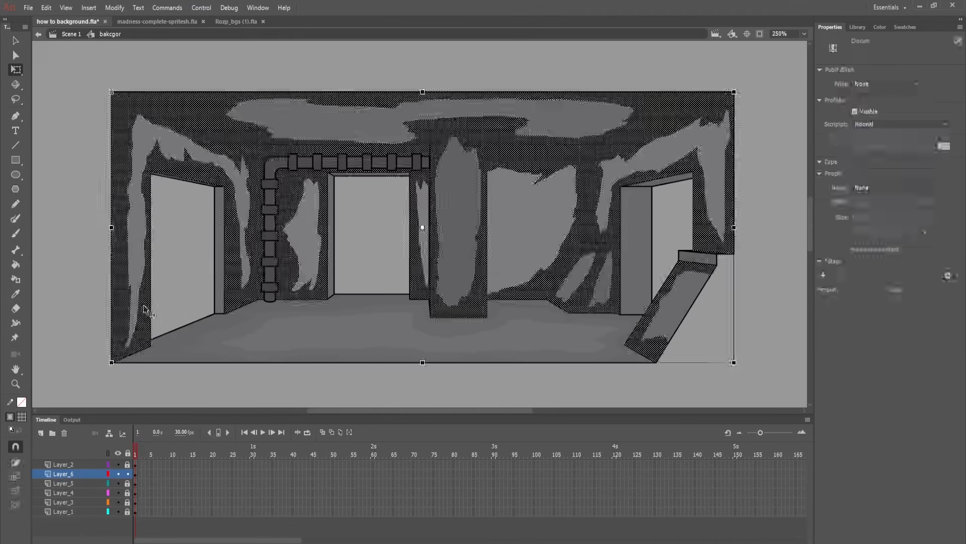
pyautogui.click(100, 492)
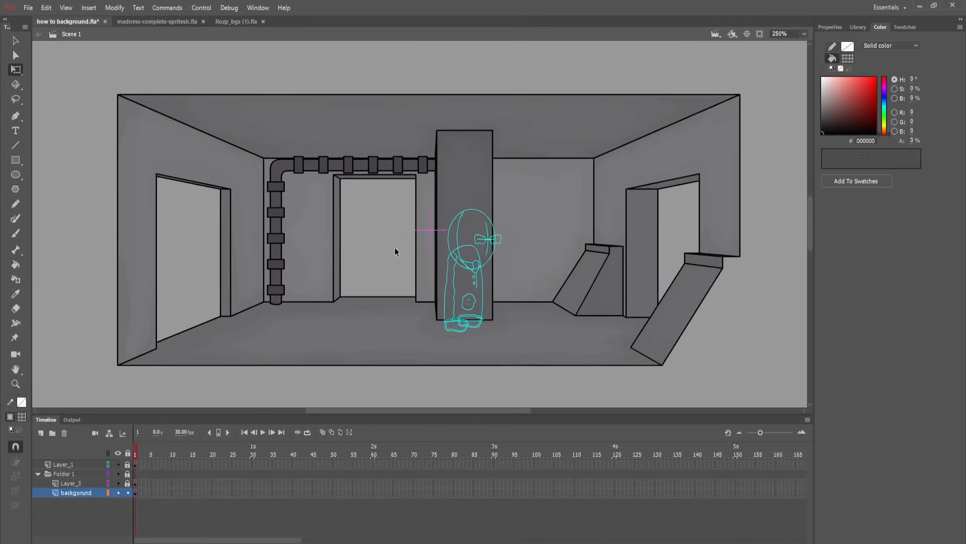
# Step: Position the striped door panel on Layer_12 behind the left doorway, narrow it to the opening's width and skew it to match the floor slope
pyautogui.moveTo(395, 246); pyautogui.dragTo(387, 244)
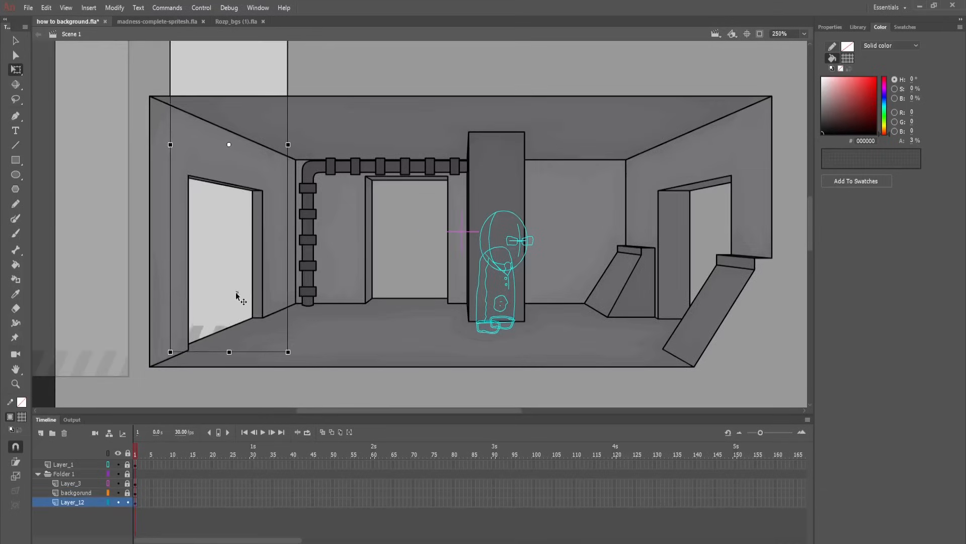
pyautogui.moveTo(260, 219); pyautogui.dragTo(245, 217)
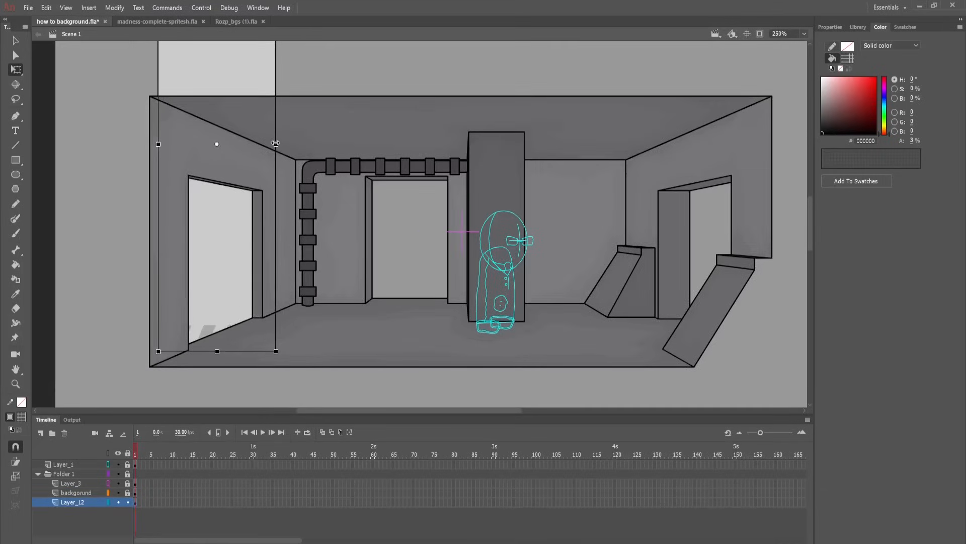
pyautogui.moveTo(276, 144); pyautogui.dragTo(247, 179)
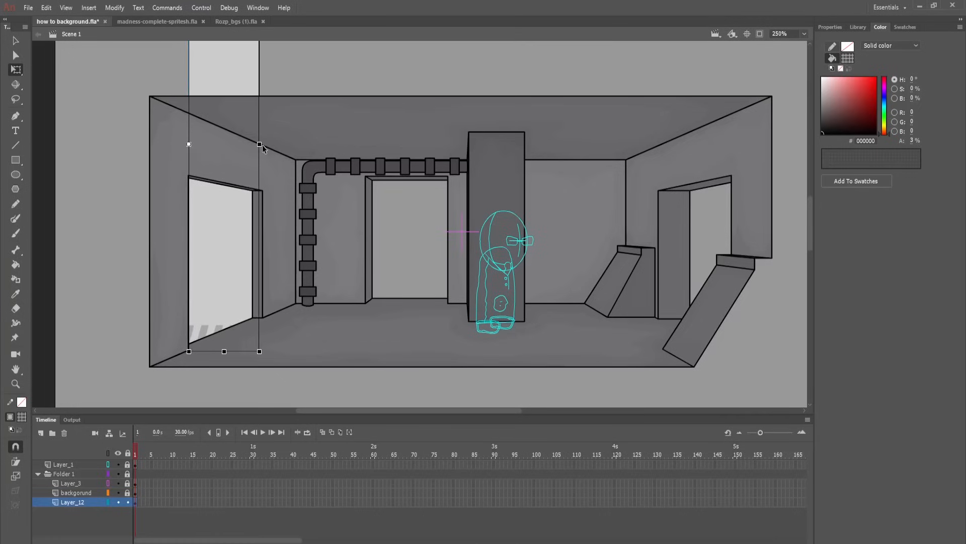
pyautogui.moveTo(259, 144); pyautogui.dragTo(253, 144)
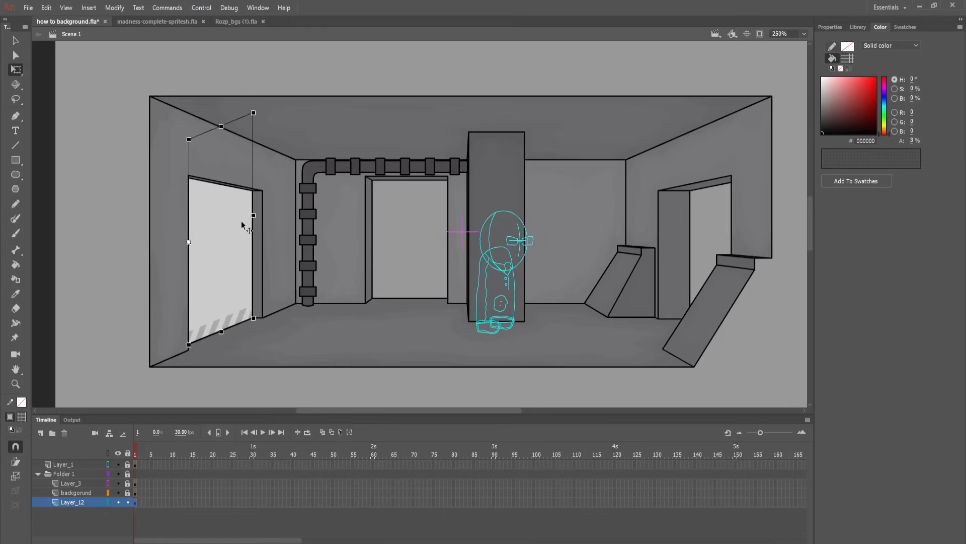
pyautogui.moveTo(257, 230); pyautogui.dragTo(257, 232)
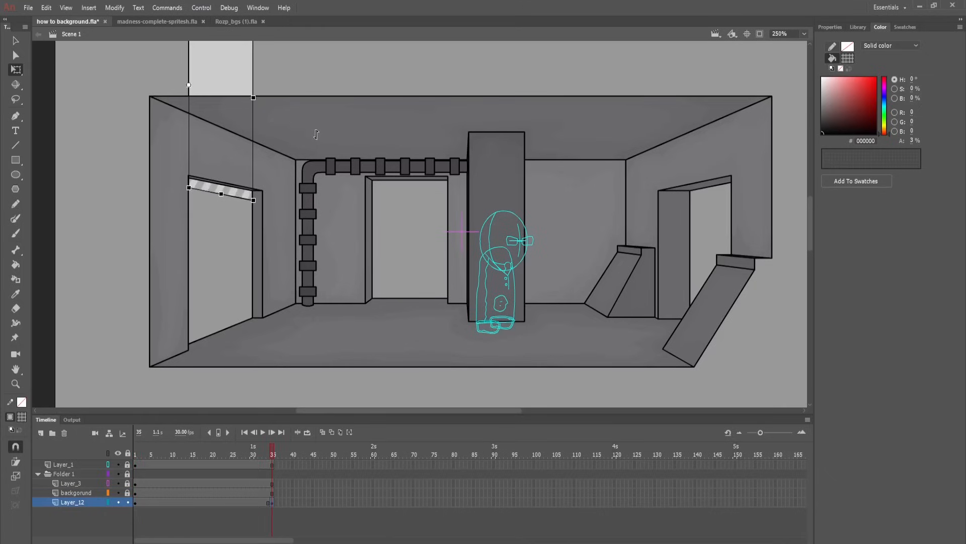
# Step: Create a classic tween on Layer_12 for the sliding door and set its easing to Quad EaseInOut
pyautogui.rightClick(255, 502)
pyautogui.click(307, 232)
pyautogui.click(830, 27)
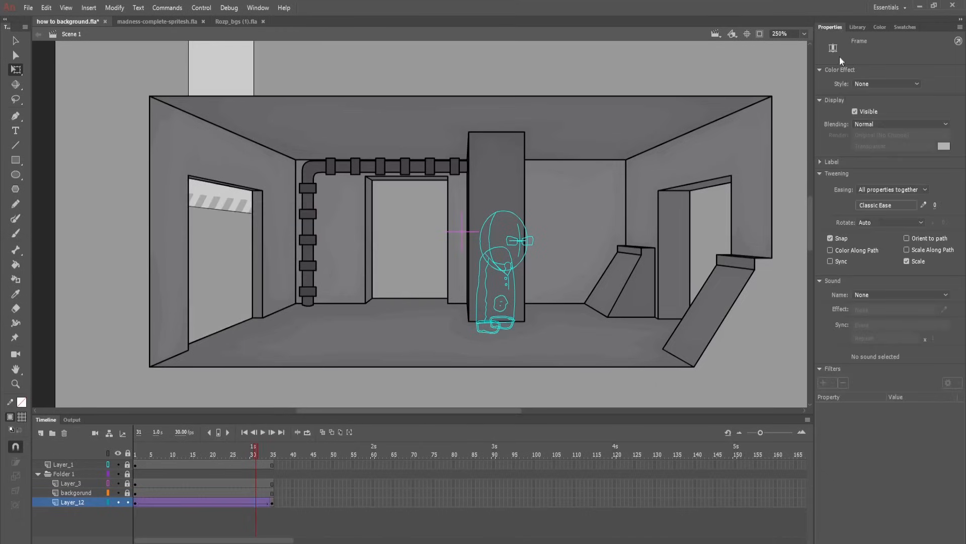
pyautogui.click(886, 205)
pyautogui.doubleClick(753, 223)
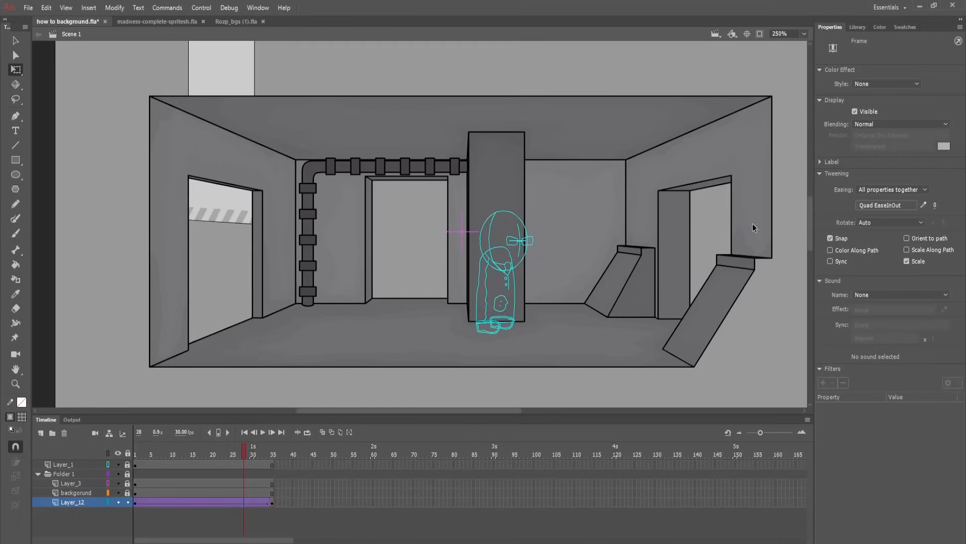
# Step: Scrub the door animation back to frame 1 and play it to check the movement
pyautogui.moveTo(222, 449); pyautogui.dragTo(134, 449)
pyautogui.click(85, 330)
pyautogui.press('Return')
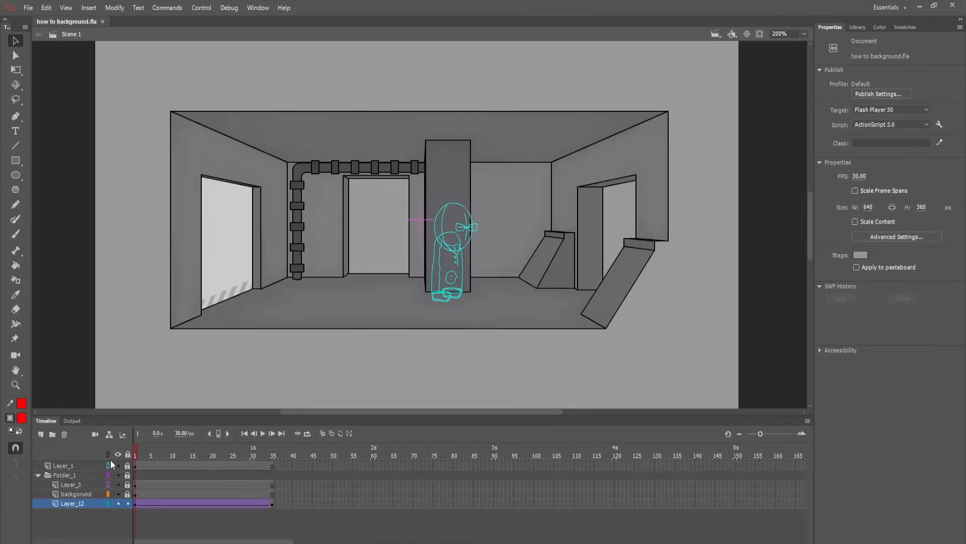
# Step: Display the character on Layer_1 in full colour instead of outlines
pyautogui.click(109, 466)
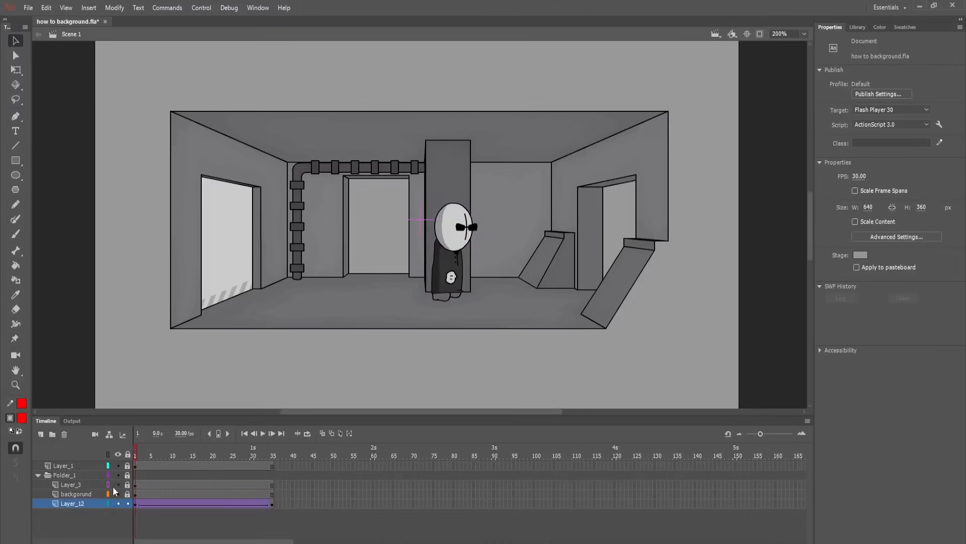
pyautogui.moveTo(251, 376); pyautogui.dragTo(254, 378)
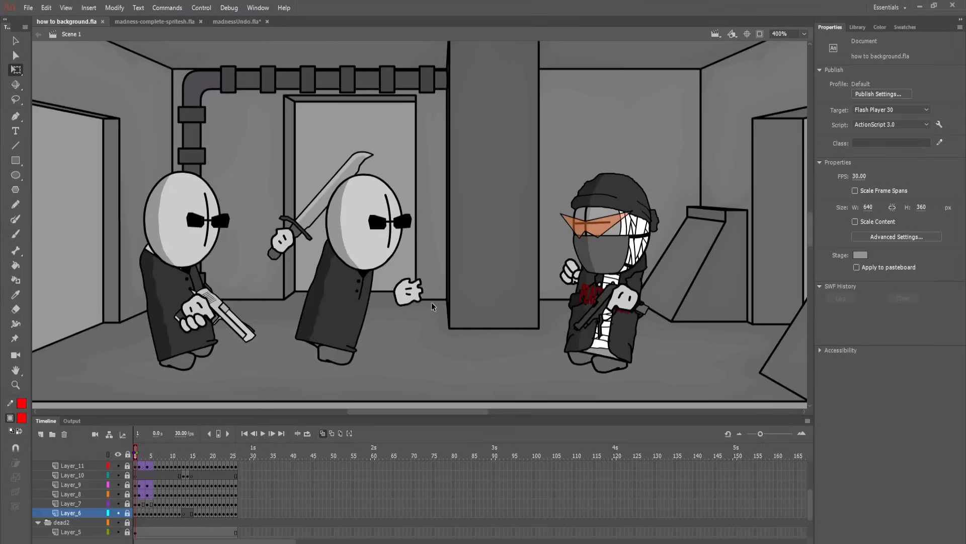
# Step: Play the fight animation of the three characters from frame 1
pyautogui.moveTo(432, 302)
pyautogui.mouseDown()
pyautogui.moveTo(452, 308)
pyautogui.moveTo(442, 304)
pyautogui.mouseUp()
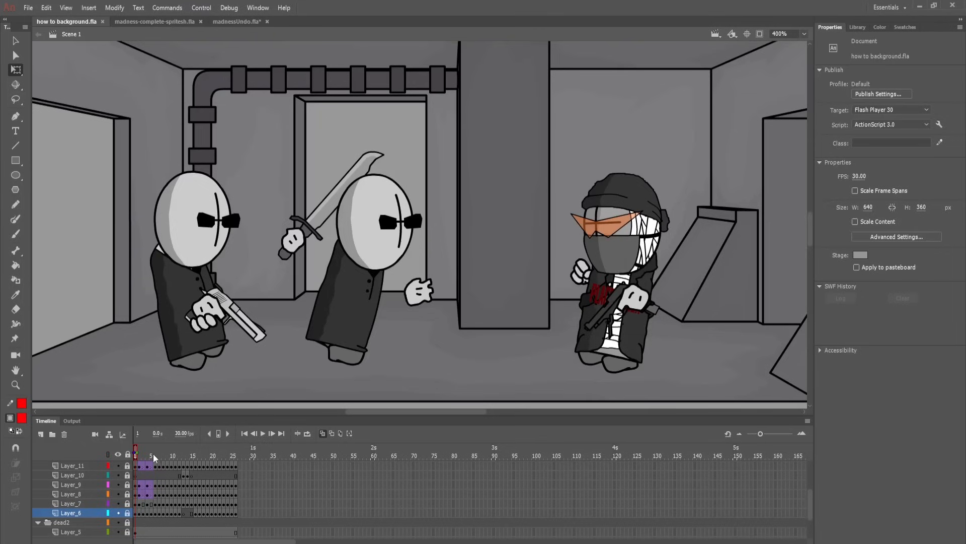
pyautogui.press('Return')
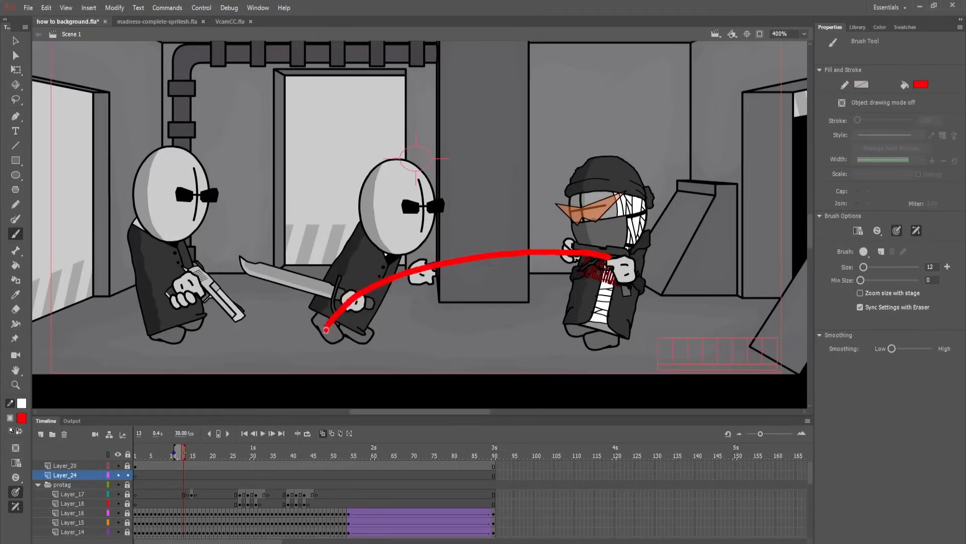
# Step: On Layer_24, brush a red arrowhead onto the arc's end at the knife wielder's feet and a red X over the gunman's face
pyautogui.moveTo(322, 323); pyautogui.dragTo(324, 327)
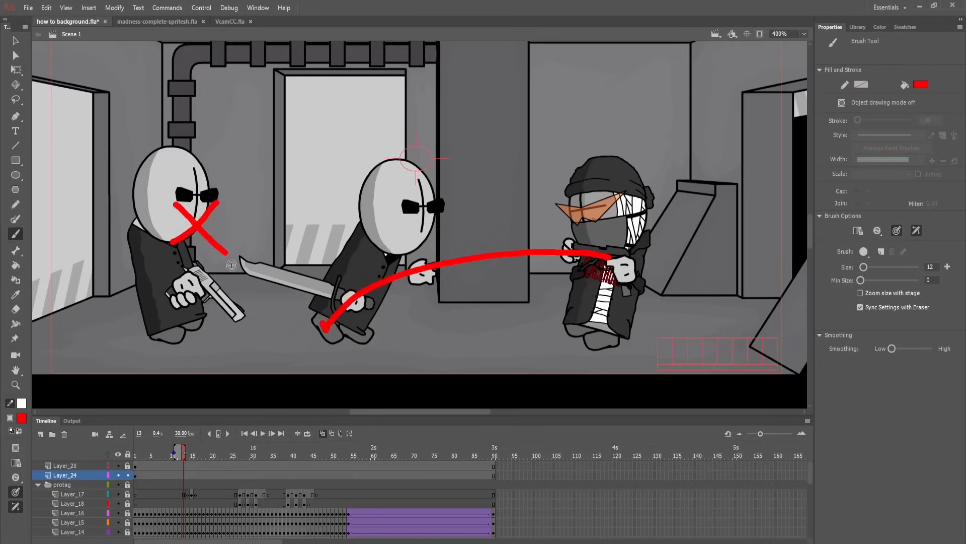
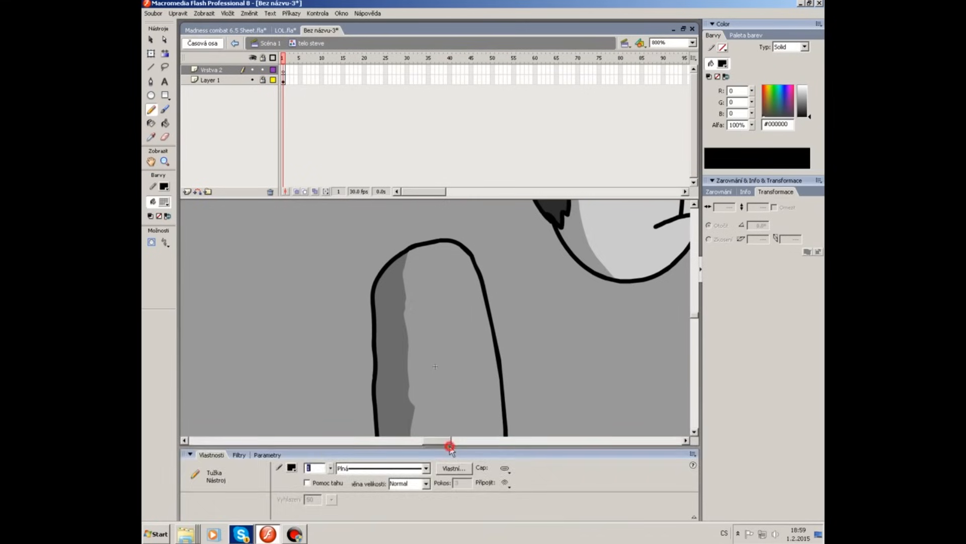
# Step: In Flash Professional 8, draw the coat's collar, front opening and lower edge over the body on Vrstva 2, undoing the last stroke
pyautogui.click(439, 447)
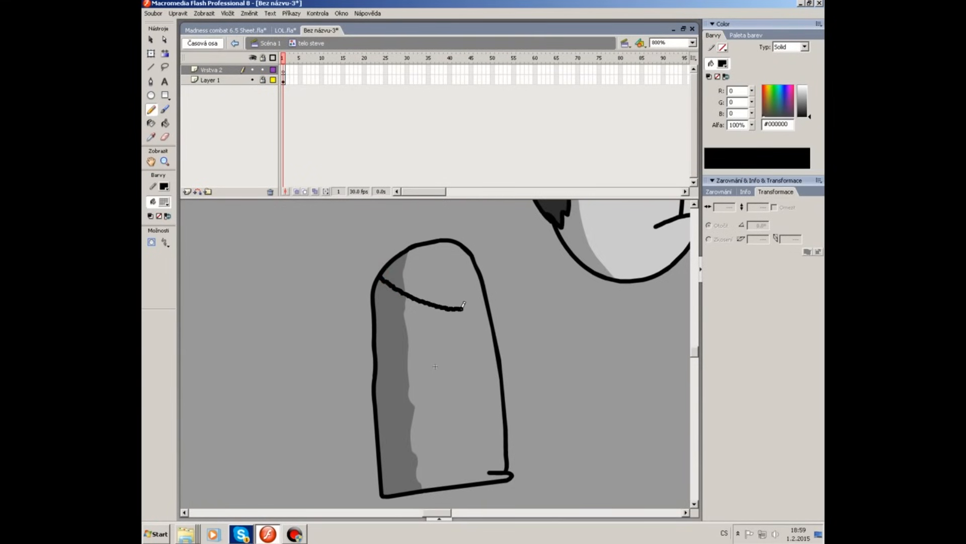
pyautogui.moveTo(370, 308); pyautogui.dragTo(415, 313)
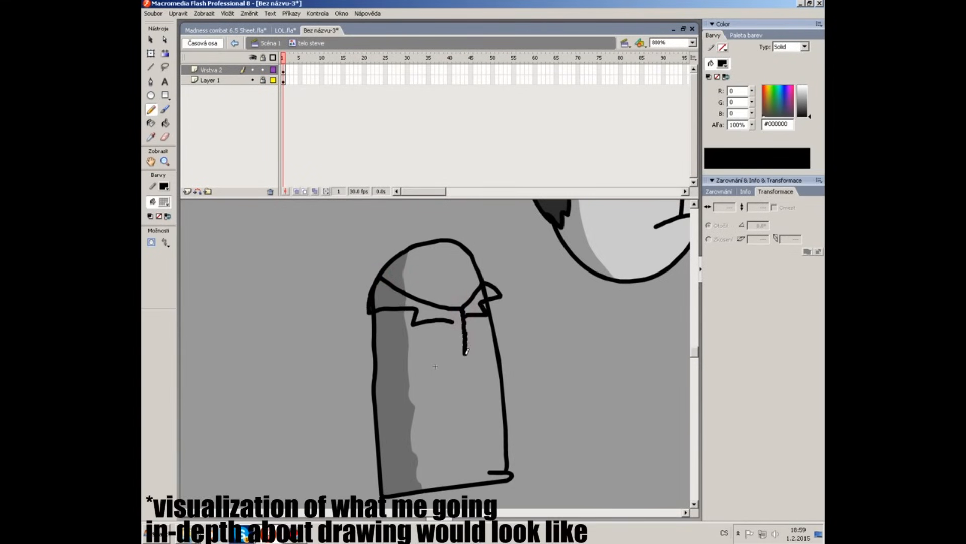
pyautogui.moveTo(465, 353); pyautogui.dragTo(471, 433)
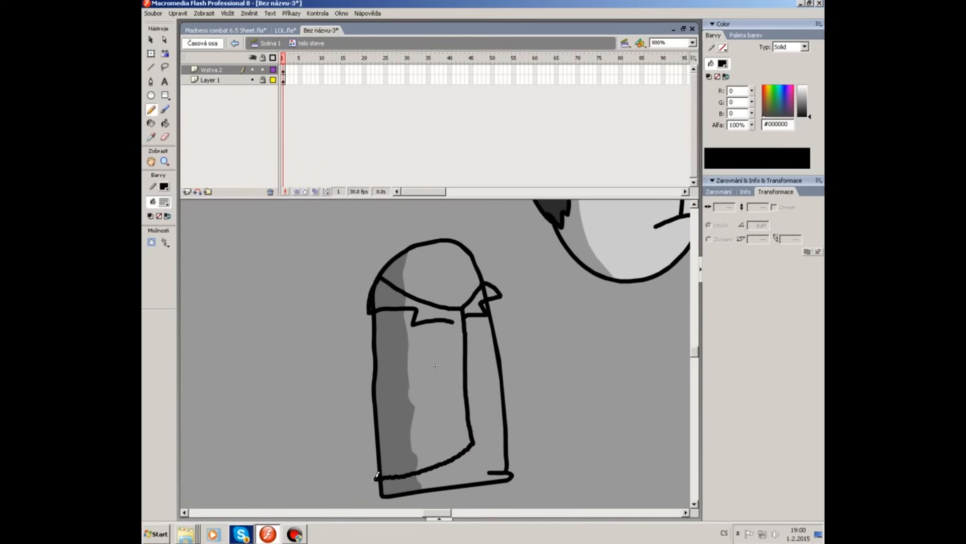
pyautogui.hotkey('ctrl', 'z')
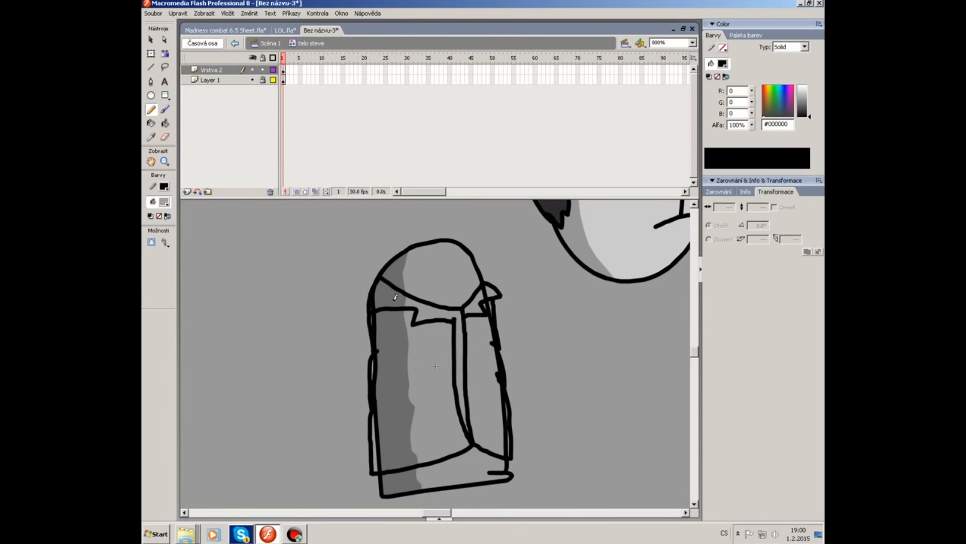
# Step: Draw a line across the body just above its bottom edge and a curved inner collar line between the shoulders
pyautogui.scroll(-3, 395, 297)
pyautogui.click(506, 413)
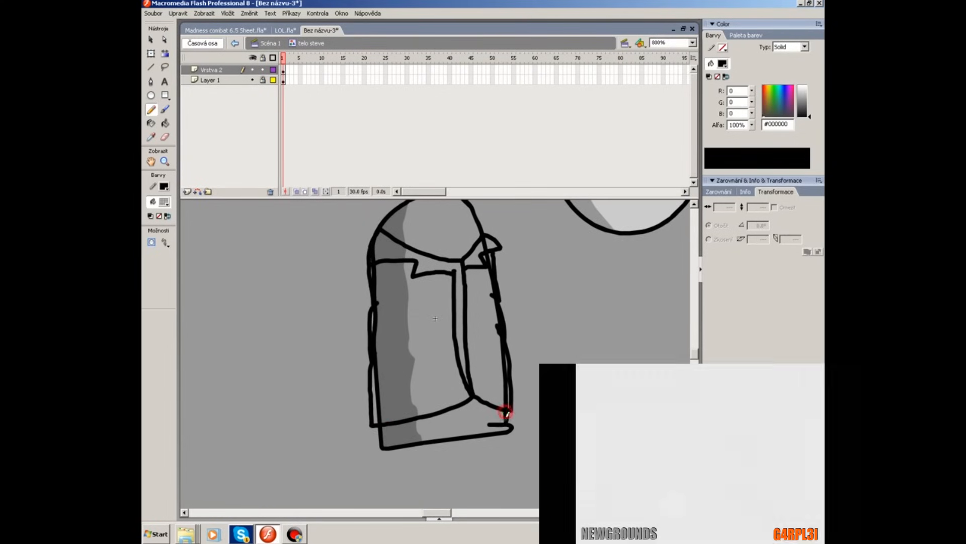
pyautogui.moveTo(506, 413); pyautogui.dragTo(385, 432)
pyautogui.scroll(3, 417, 287)
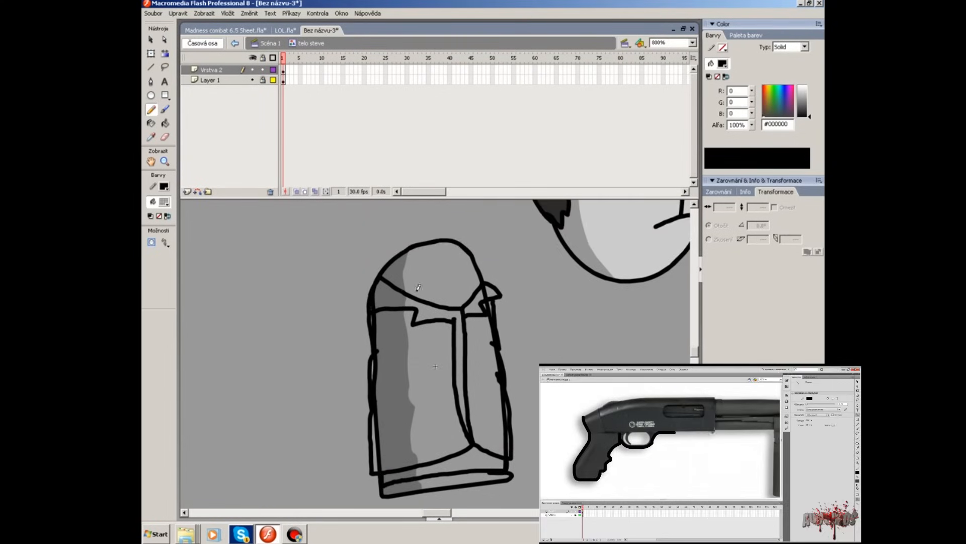
pyautogui.moveTo(384, 271)
pyautogui.mouseDown()
pyautogui.moveTo(437, 288)
pyautogui.moveTo(482, 280)
pyautogui.mouseUp()
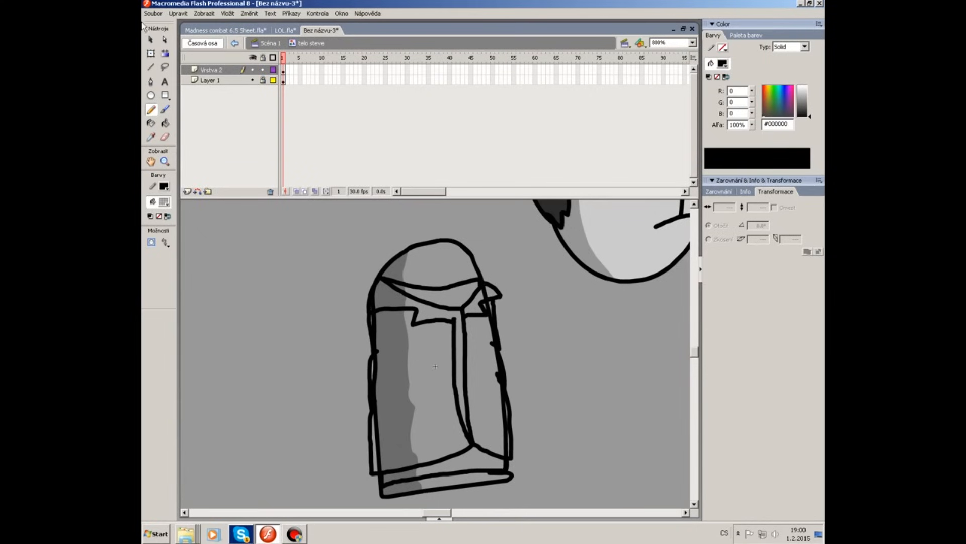
# Step: Set the Paint Bucket fill to light grey #B3B3B3 and fill both sides of the coat collar
pyautogui.click(165, 124)
pyautogui.click(165, 201)
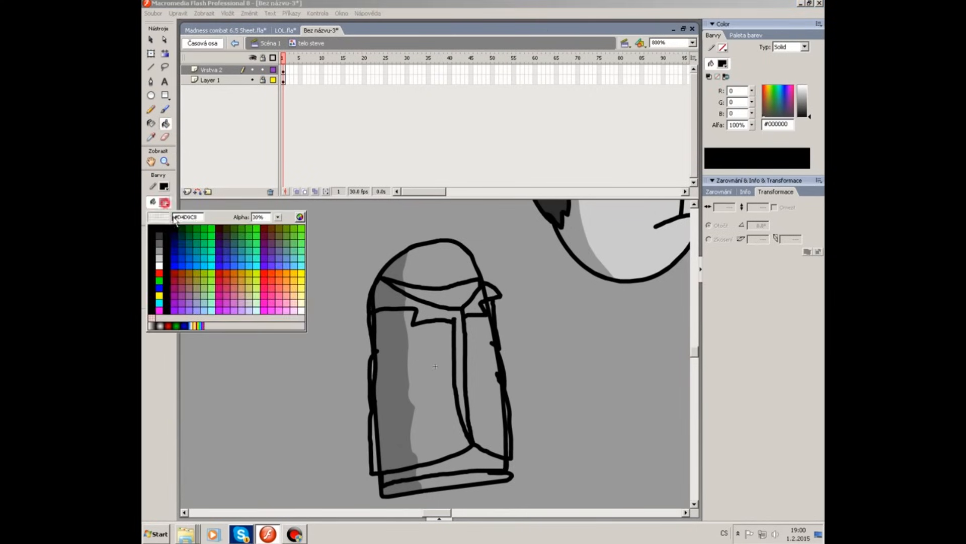
pyautogui.click(160, 249)
pyautogui.moveTo(821, 113); pyautogui.dragTo(811, 94)
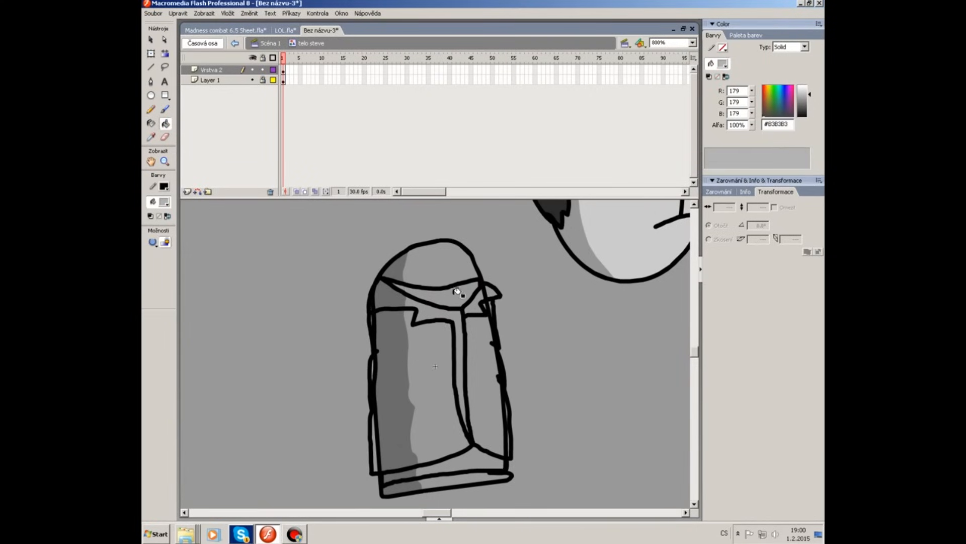
pyautogui.click(402, 299)
pyautogui.click(475, 307)
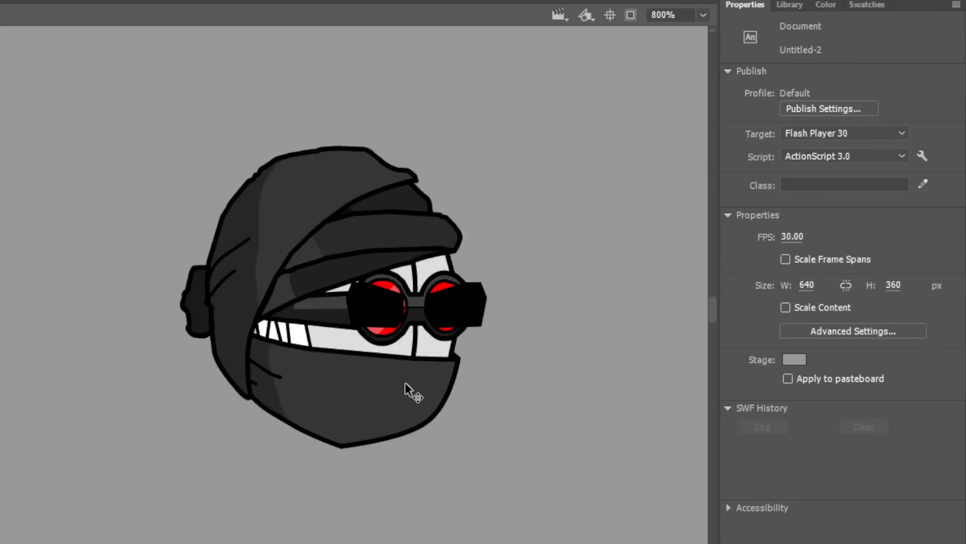
# Step: Apply an Alpha colour effect to the masked head graphic in Animate and set it to 48%
pyautogui.click(406, 383)
pyautogui.click(764, 135)
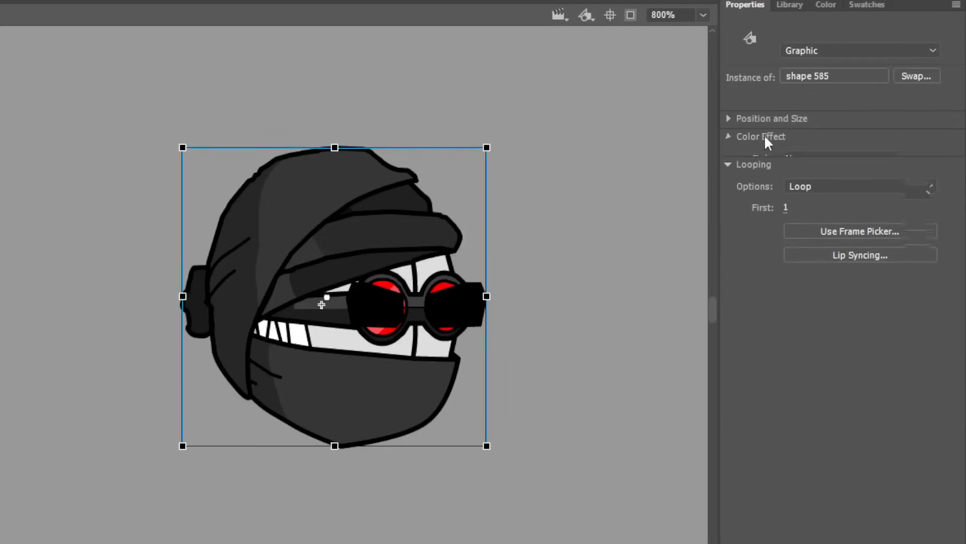
pyautogui.click(801, 157)
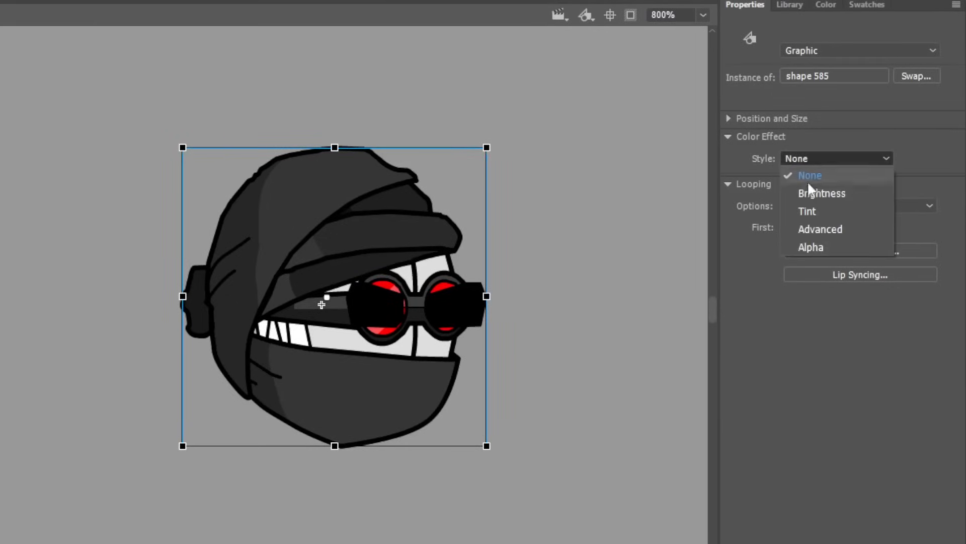
pyautogui.click(814, 246)
pyautogui.moveTo(888, 181); pyautogui.dragTo(834, 183)
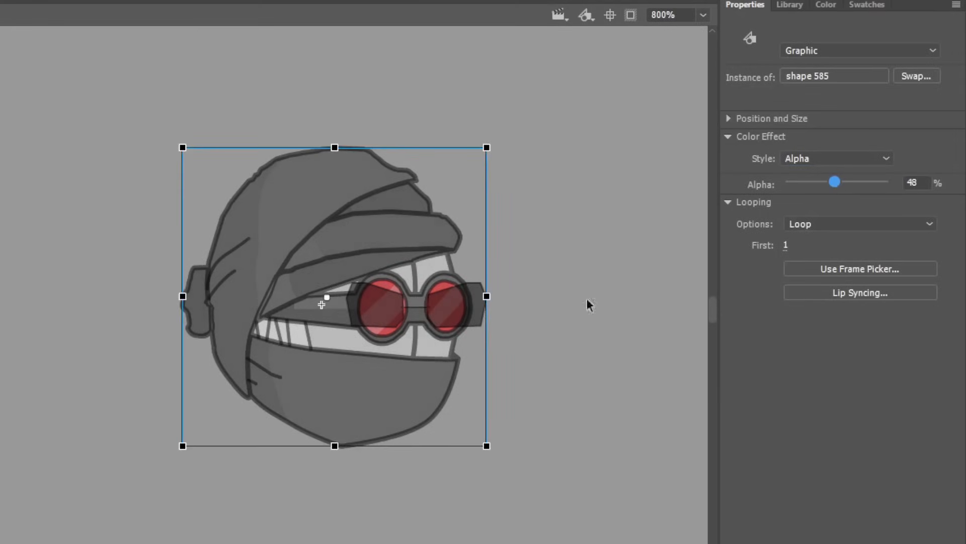
# Step: Open the head symbol for editing, return to the scene and set the head's alpha to 53%
pyautogui.click(477, 346)
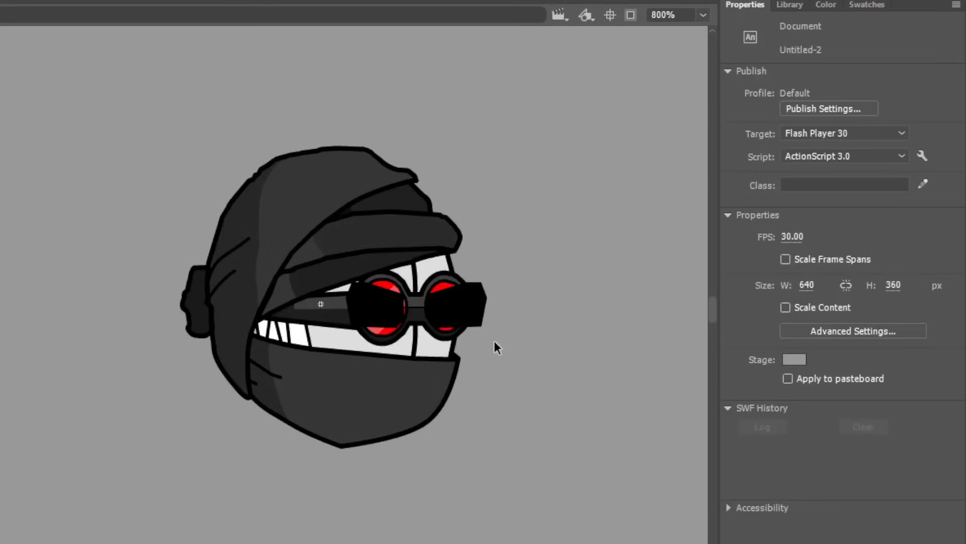
pyautogui.doubleClick(494, 340)
pyautogui.moveTo(835, 182); pyautogui.dragTo(841, 183)
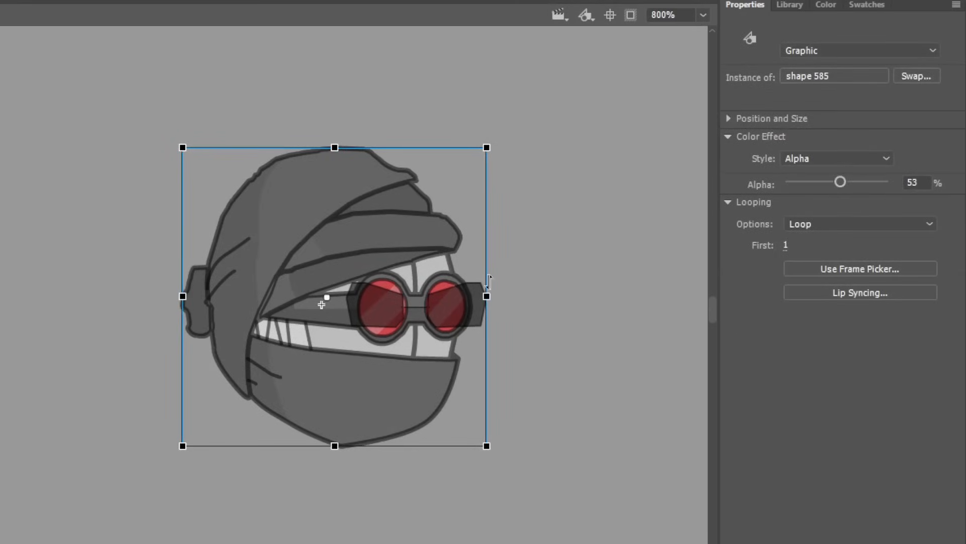
# Step: Change the masked head instance's symbol type from Graphic to Movie Clip and add a Blur filter to it
pyautogui.click(811, 50)
pyautogui.click(812, 68)
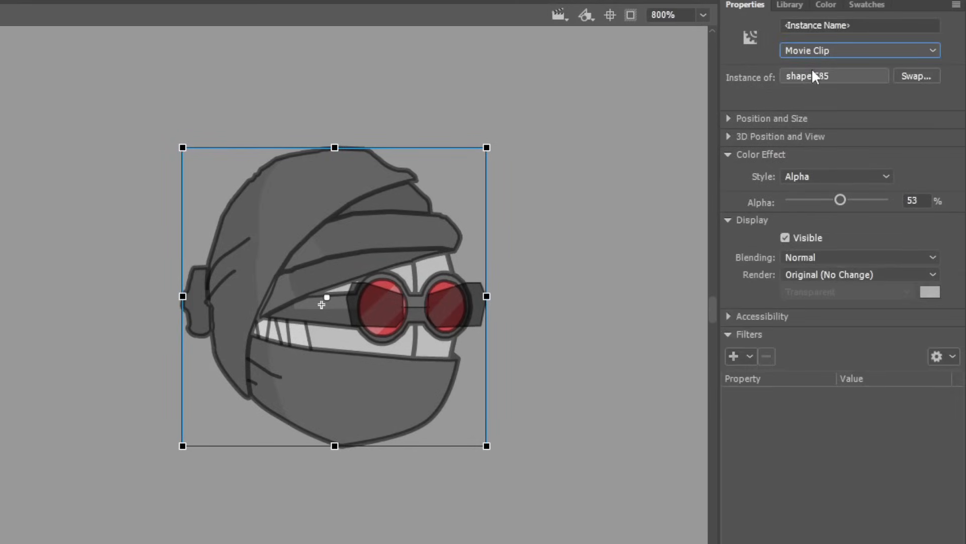
pyautogui.click(735, 352)
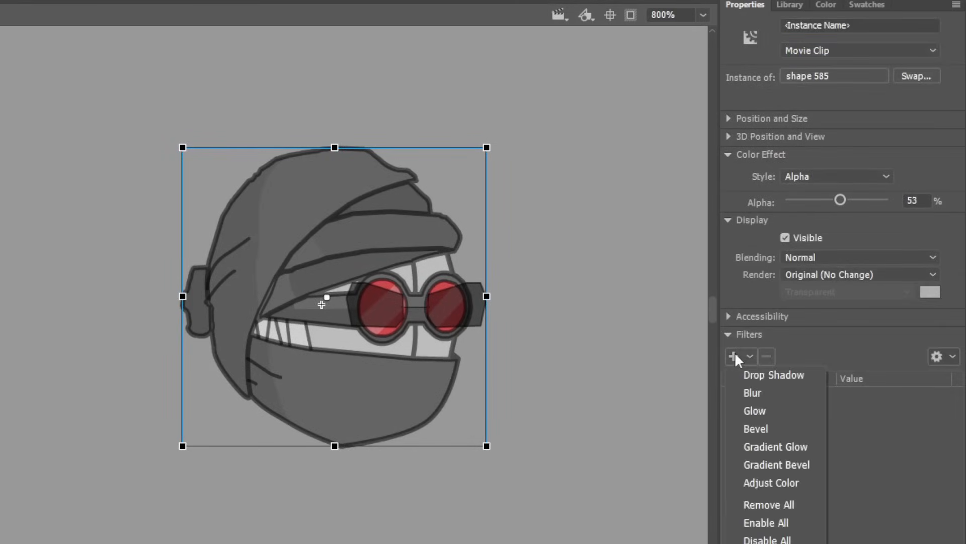
pyautogui.click(750, 395)
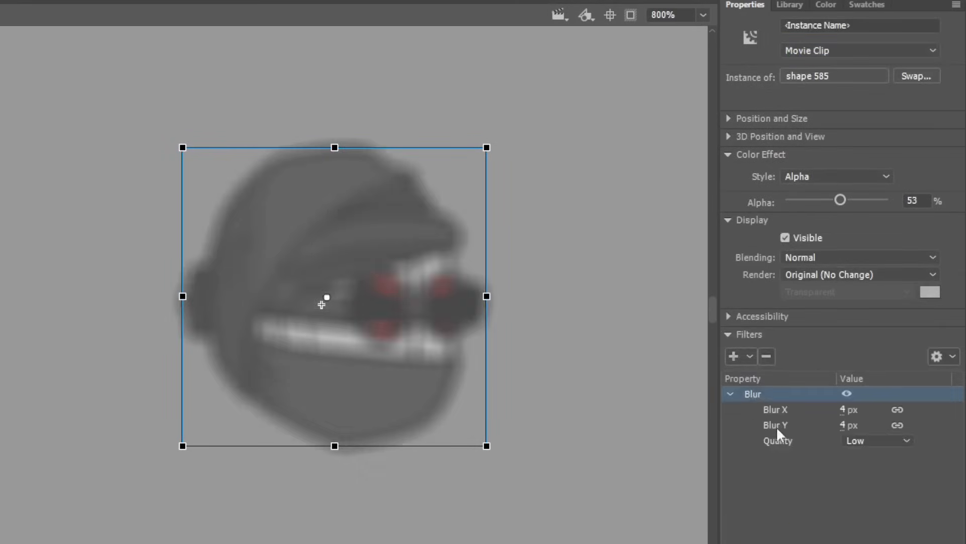
# Step: Set the head's Blur filter to High quality with 0 px blur in both directions, then lower the head's alpha
pyautogui.click(872, 492)
pyautogui.moveTo(845, 429); pyautogui.dragTo(622, 417)
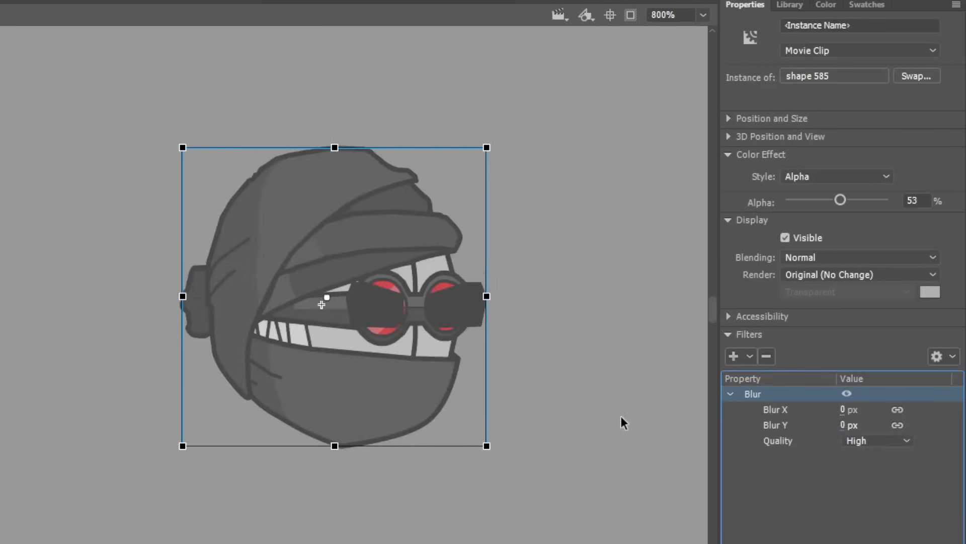
pyautogui.click(621, 417)
pyautogui.click(451, 338)
pyautogui.moveTo(839, 201); pyautogui.dragTo(791, 201)
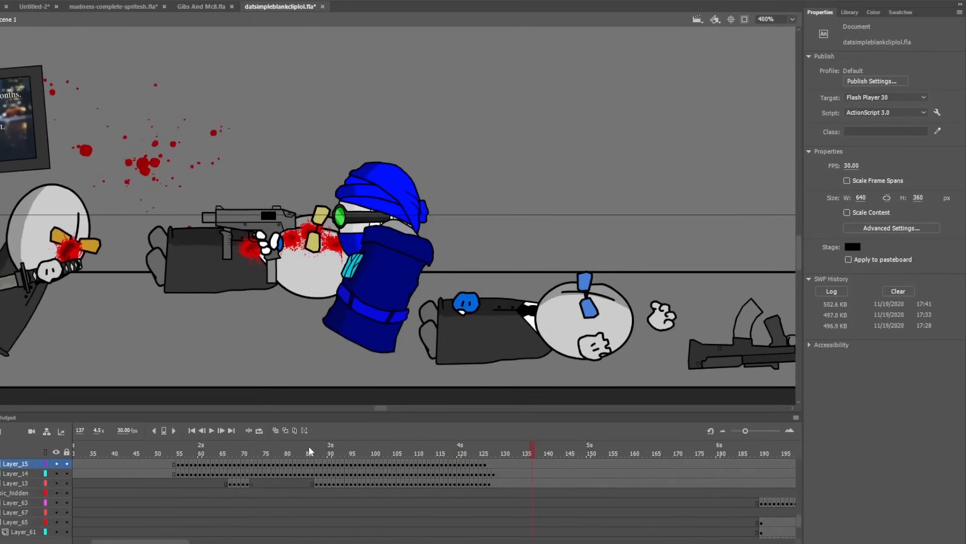
# Step: Select the gunman's frames from frame 54 to 130 across Layer_17 down to Layer_13 and copy them
pyautogui.click(177, 453)
pyautogui.scroll(2, 177, 486)
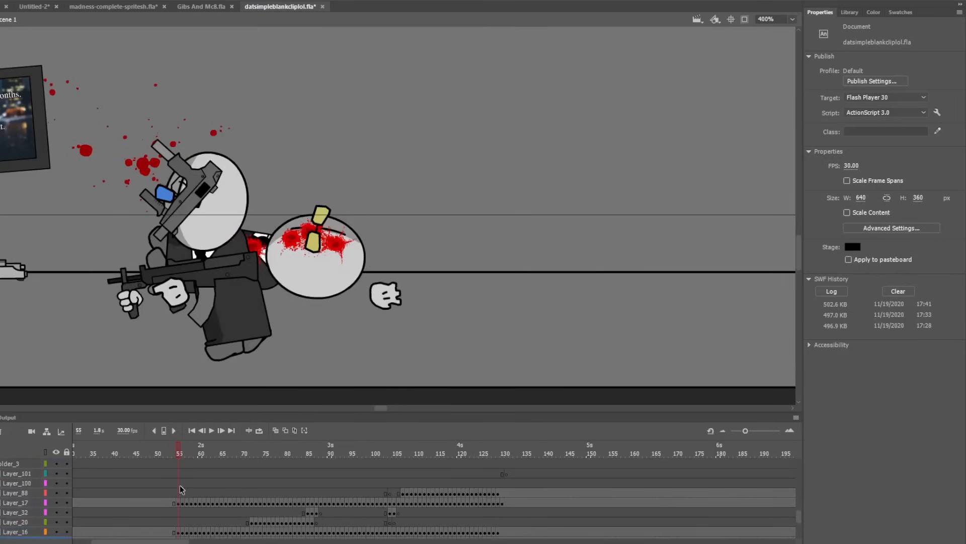
pyautogui.moveTo(177, 490); pyautogui.dragTo(502, 515)
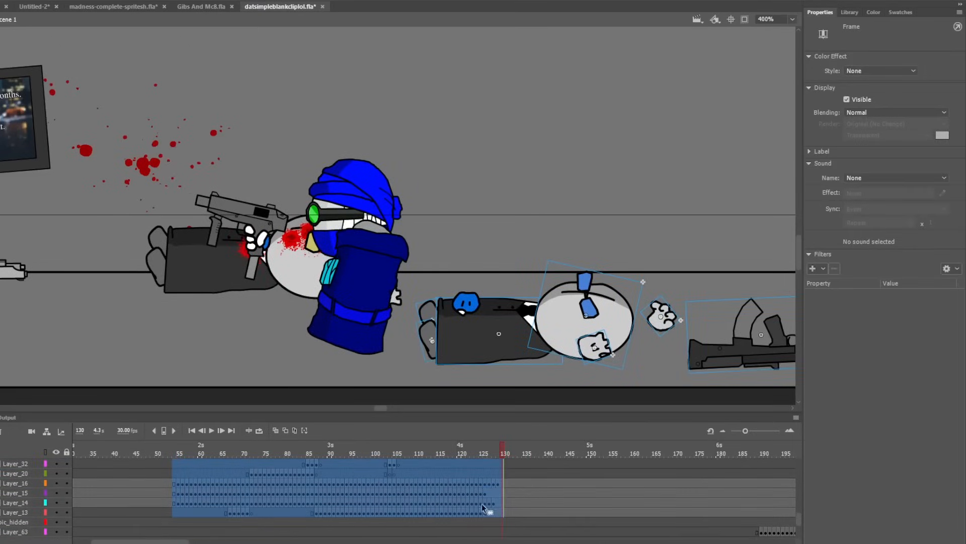
pyautogui.rightClick(482, 504)
pyautogui.click(513, 351)
# Step: Convert the red dot on Layer_88 to a symbol, open it, and paste the copied frames over its first frame
pyautogui.rightClick(430, 309)
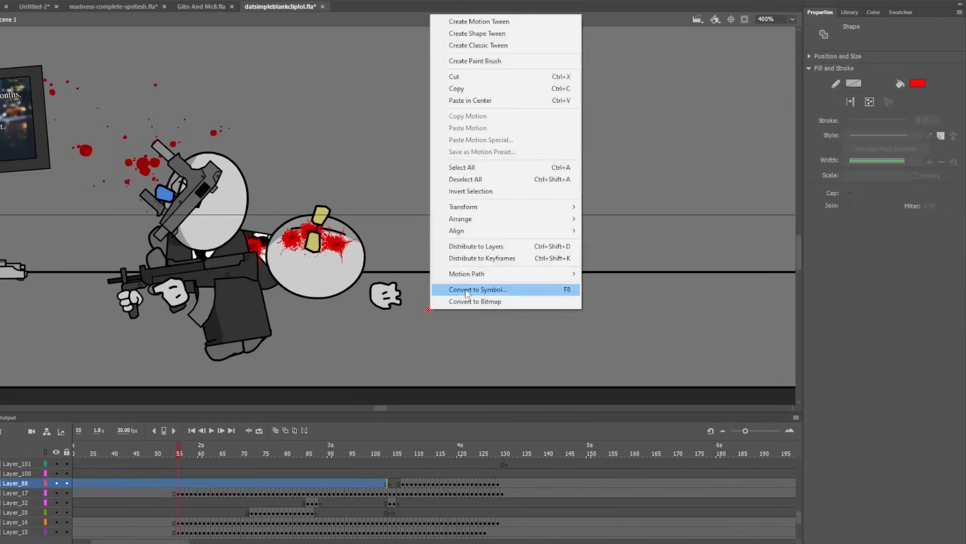
pyautogui.click(469, 291)
pyautogui.press('Return')
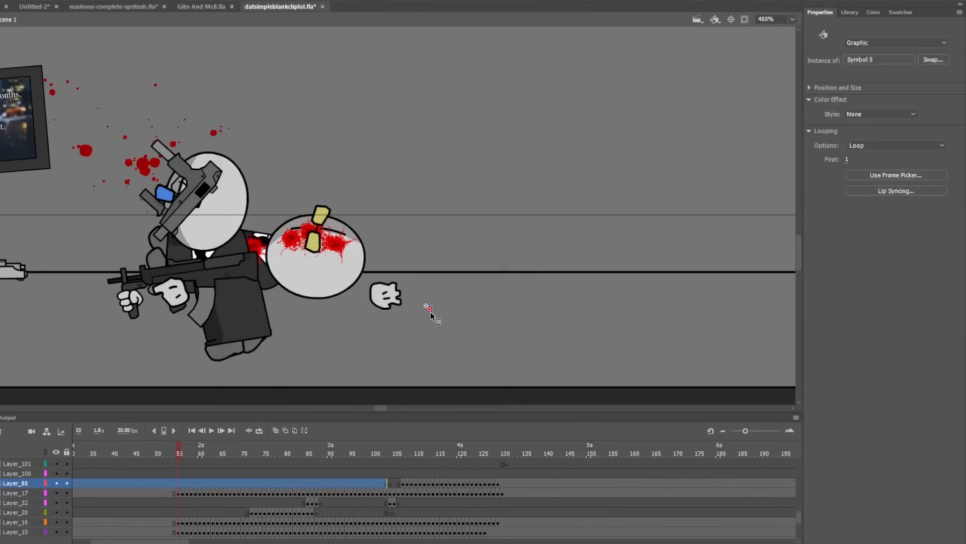
pyautogui.doubleClick(430, 312)
pyautogui.rightClick(76, 464)
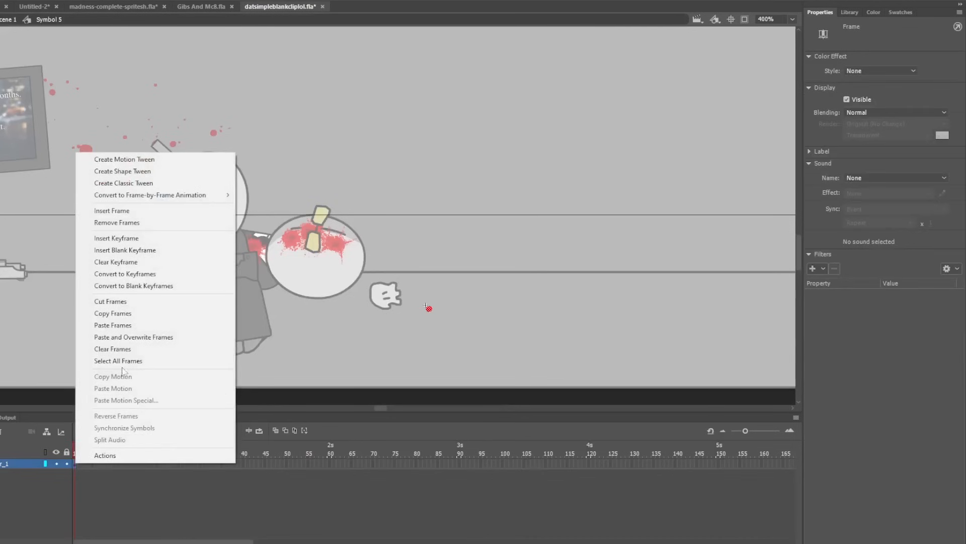
pyautogui.click(131, 337)
# Step: Give the duplicated gunman movie clip a Blur filter at 0 px and an Alpha colour effect of 49%, and test the movie
pyautogui.click(814, 233)
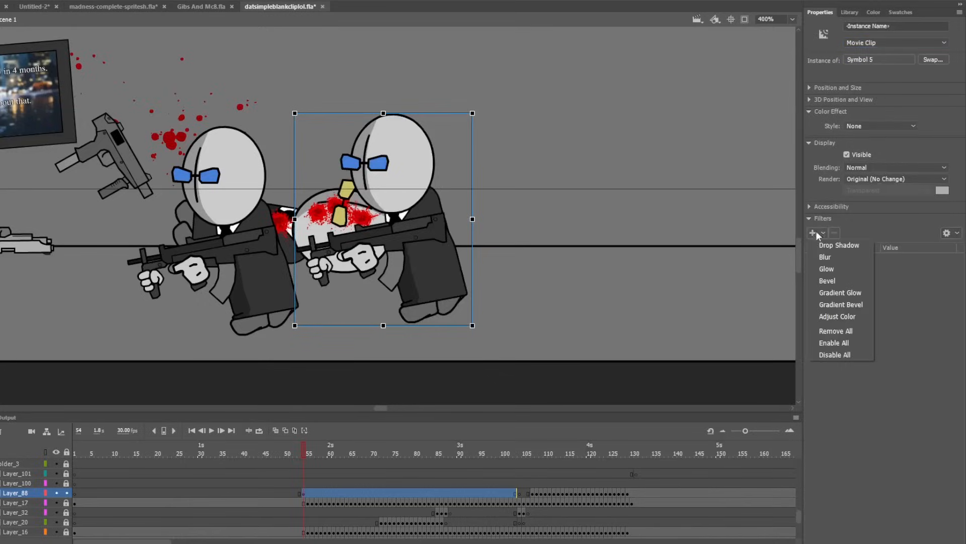
pyautogui.click(833, 257)
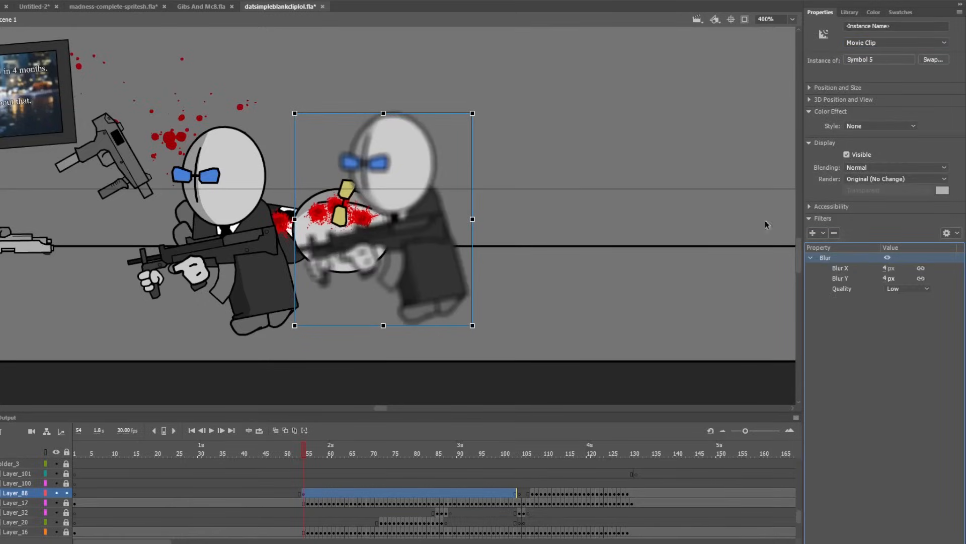
pyautogui.click(852, 132)
pyautogui.click(878, 175)
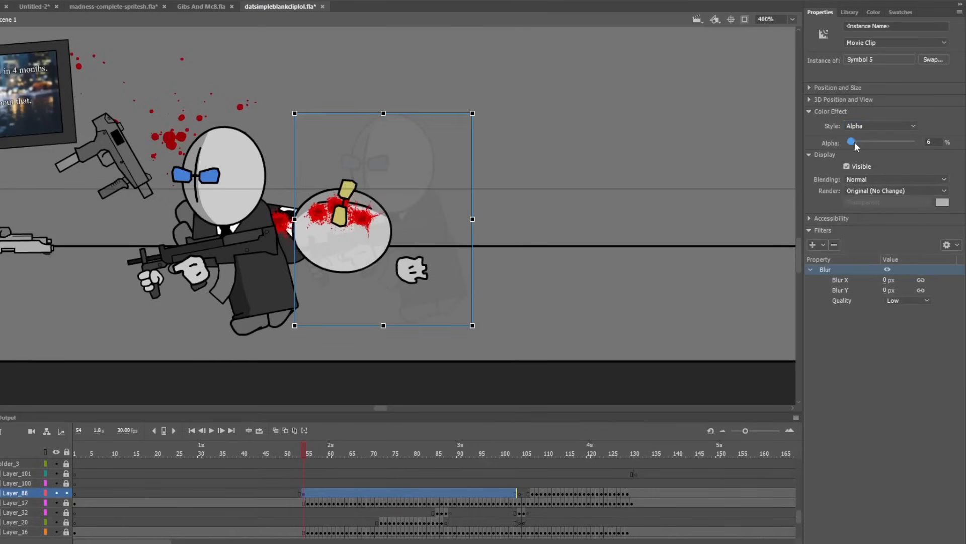
pyautogui.moveTo(854, 142); pyautogui.dragTo(883, 141)
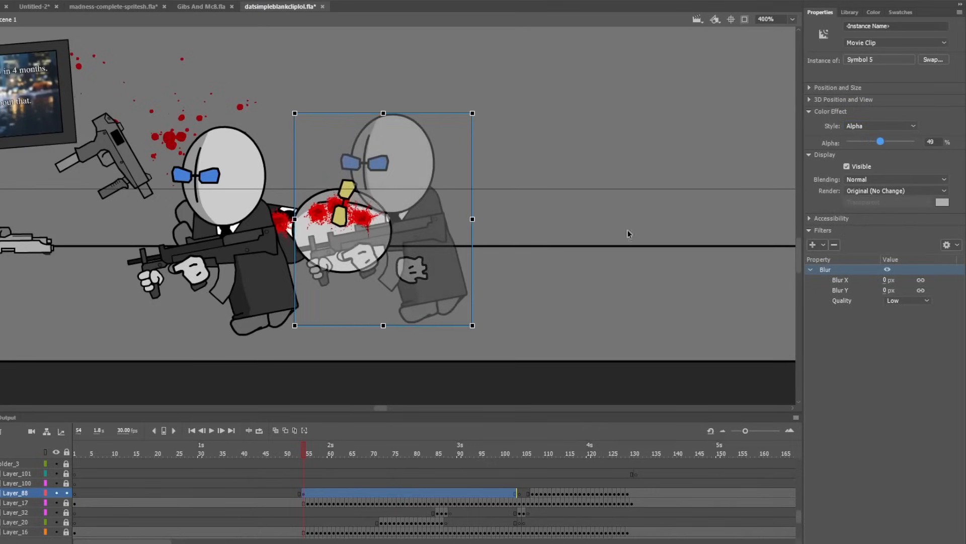
pyautogui.press('Return')
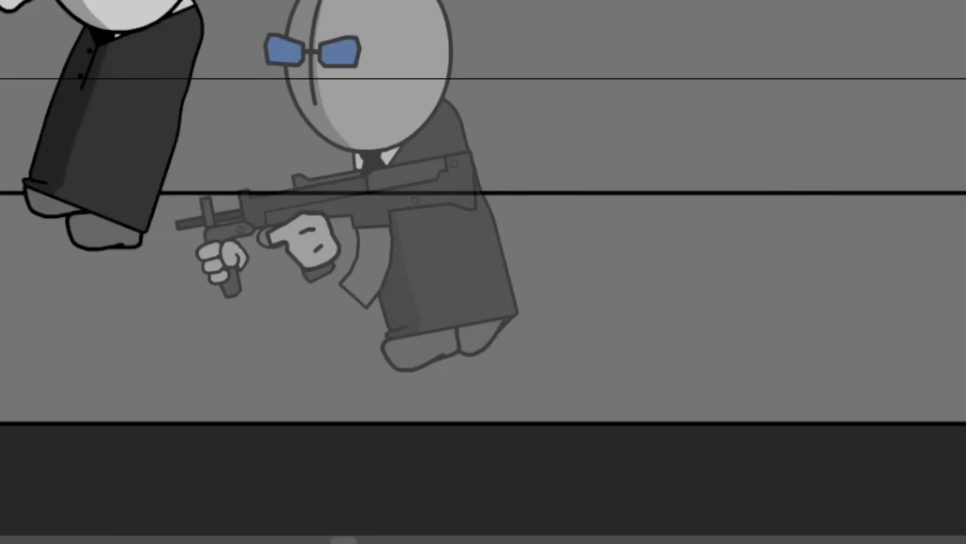
pyautogui.hotkey('ctrl', 'Return')
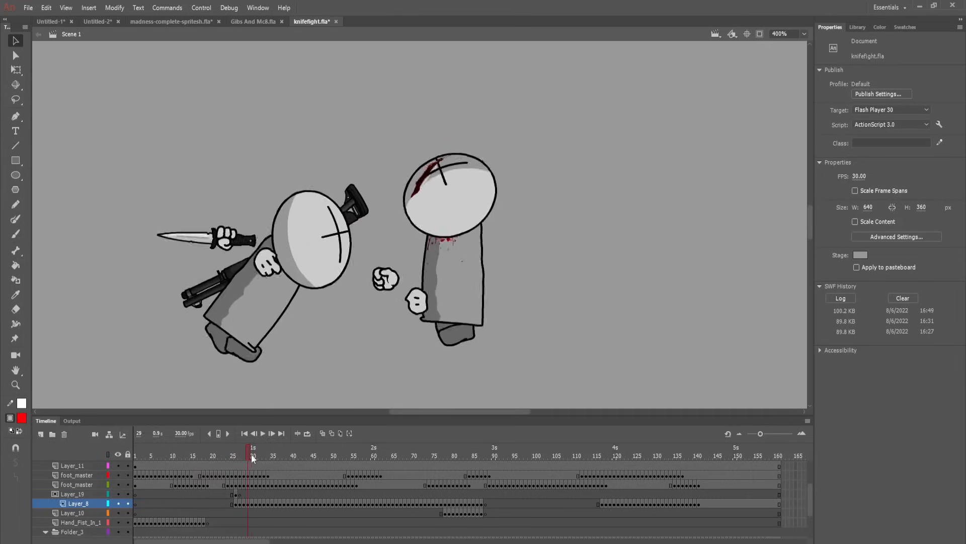
# Step: Return to frame 1 of knifefight.fla and play the knife fight animation
pyautogui.moveTo(252, 454); pyautogui.dragTo(135, 452)
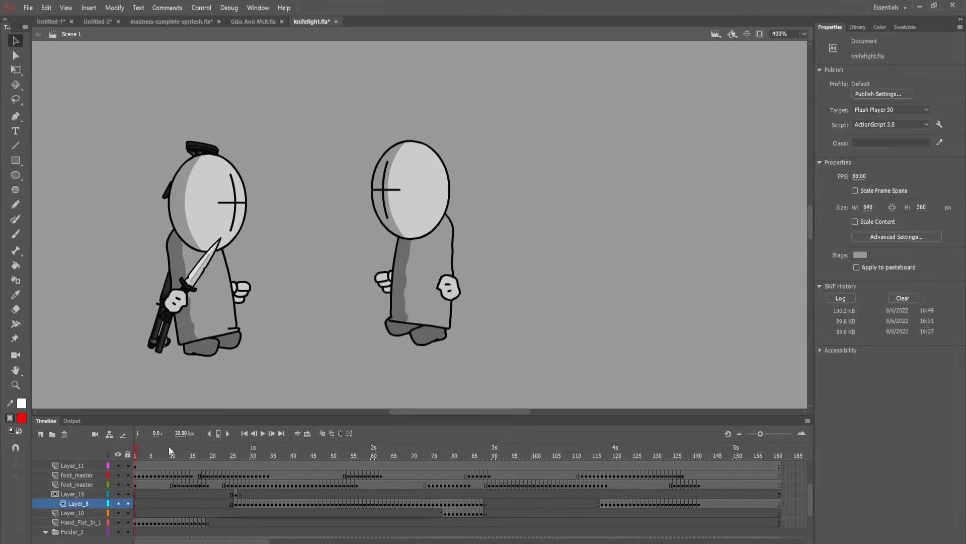
pyautogui.moveTo(168, 446); pyautogui.dragTo(113, 447)
pyautogui.press('Return')
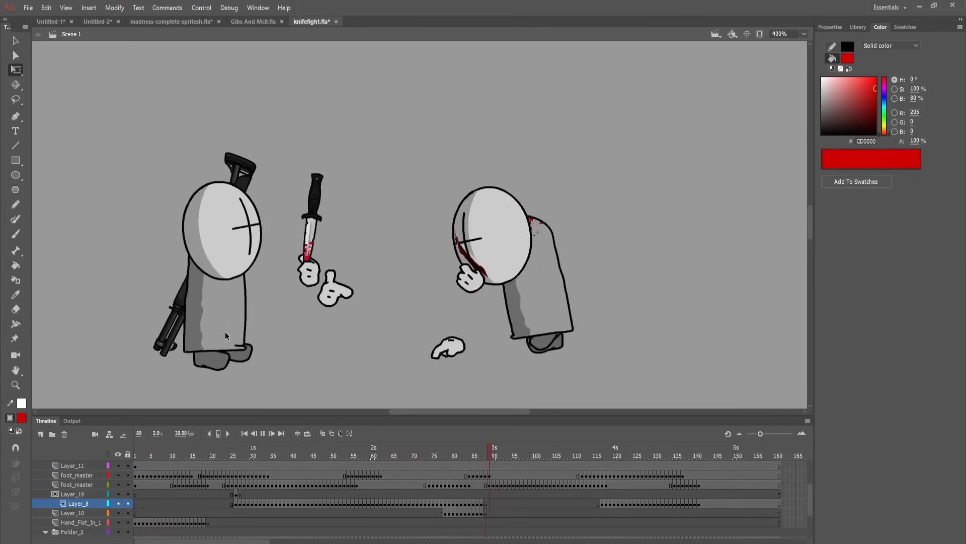
# Step: Copy Layer_8's knife-hand keyframes, about frames 26 to 87, and paste them over Layer_1's first frame in Untitled-3
pyautogui.click(237, 503)
pyautogui.moveTo(236, 503); pyautogui.dragTo(481, 503)
pyautogui.rightClick(481, 503)
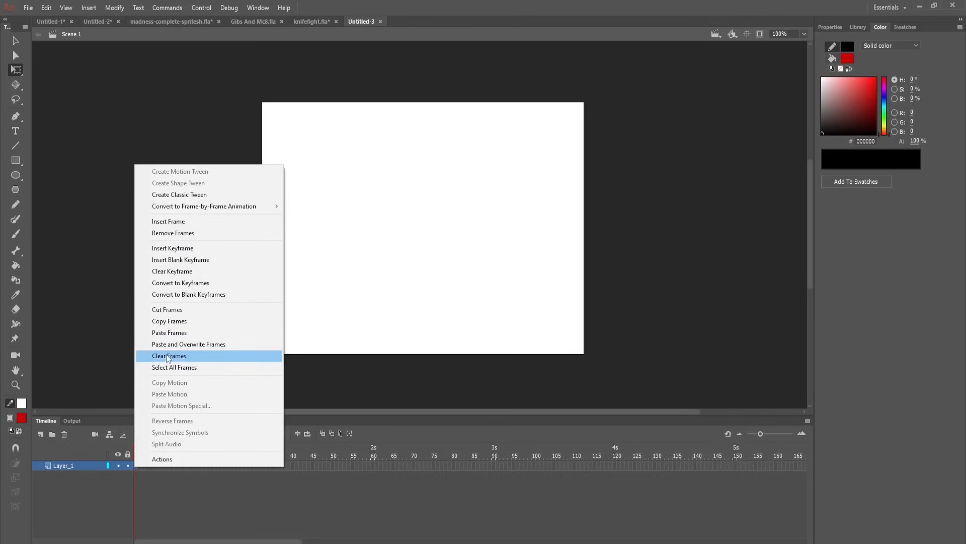
pyautogui.click(189, 344)
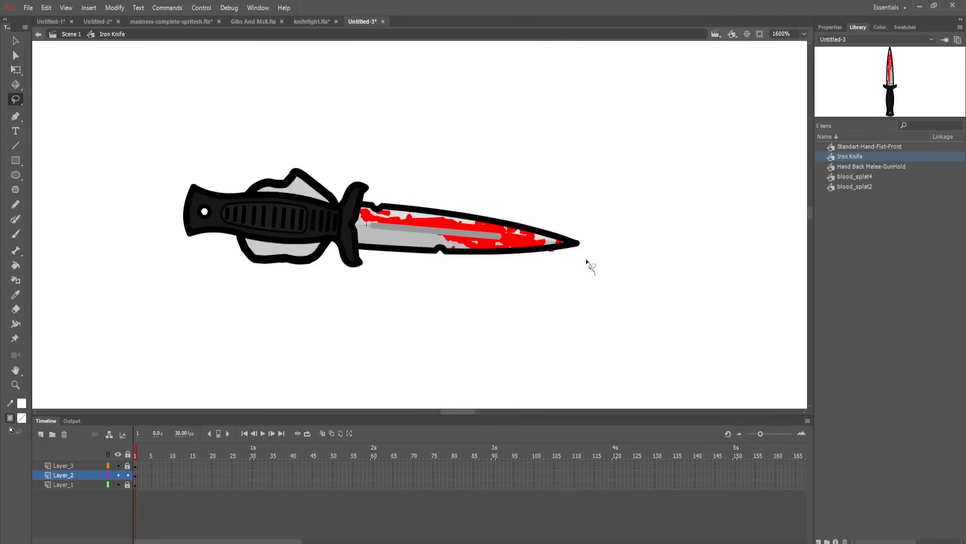
# Step: Rename the Iron Knife symbol to "Iron Knife bloody" and paste its animation frames over Layer_8's knife frames in knifefight.fla
pyautogui.doubleClick(874, 156)
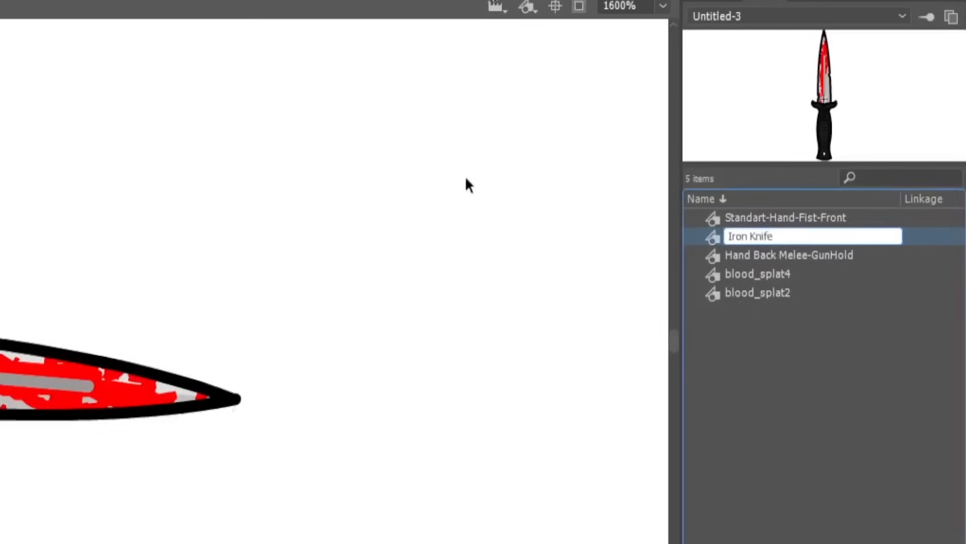
pyautogui.press('Return')
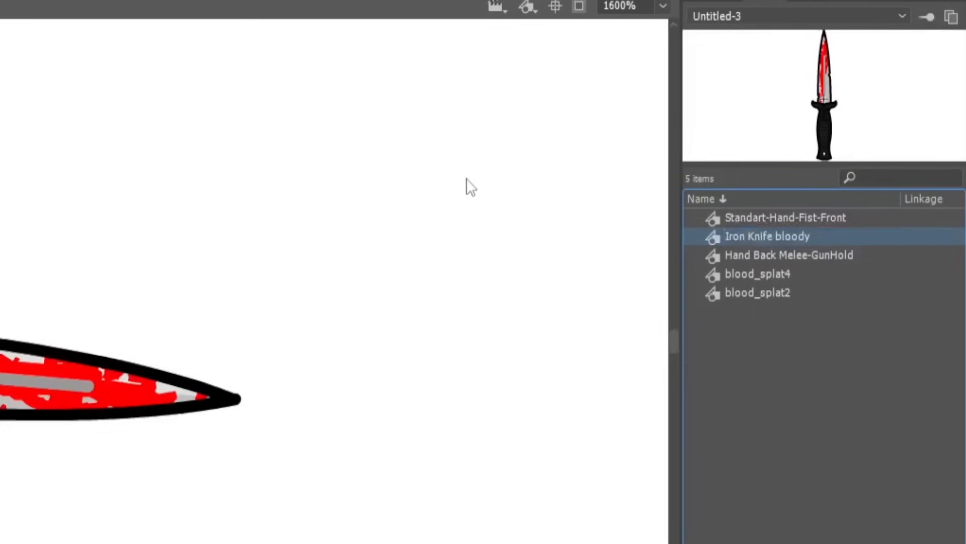
pyautogui.moveTo(380, 466); pyautogui.dragTo(136, 467)
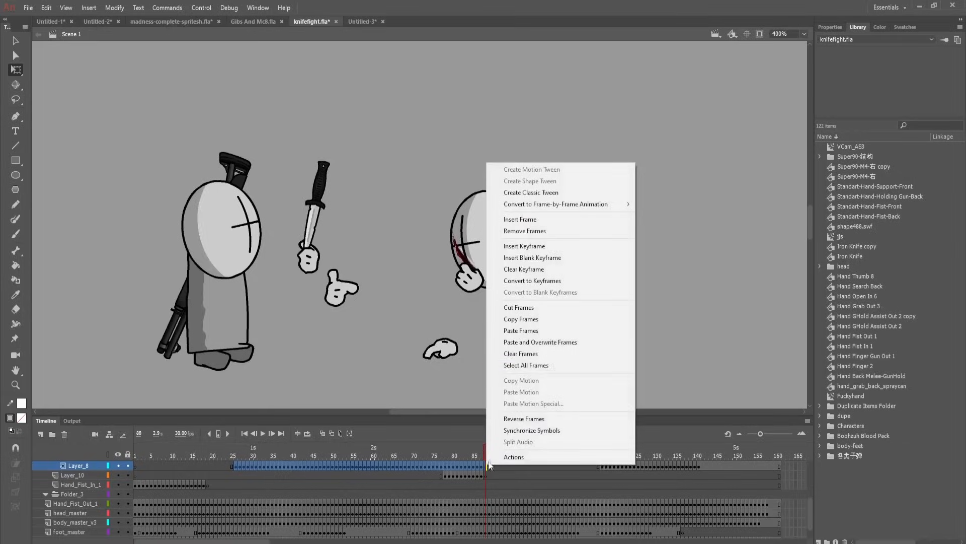
pyautogui.click(553, 343)
pyautogui.moveTo(451, 454); pyautogui.dragTo(431, 455)
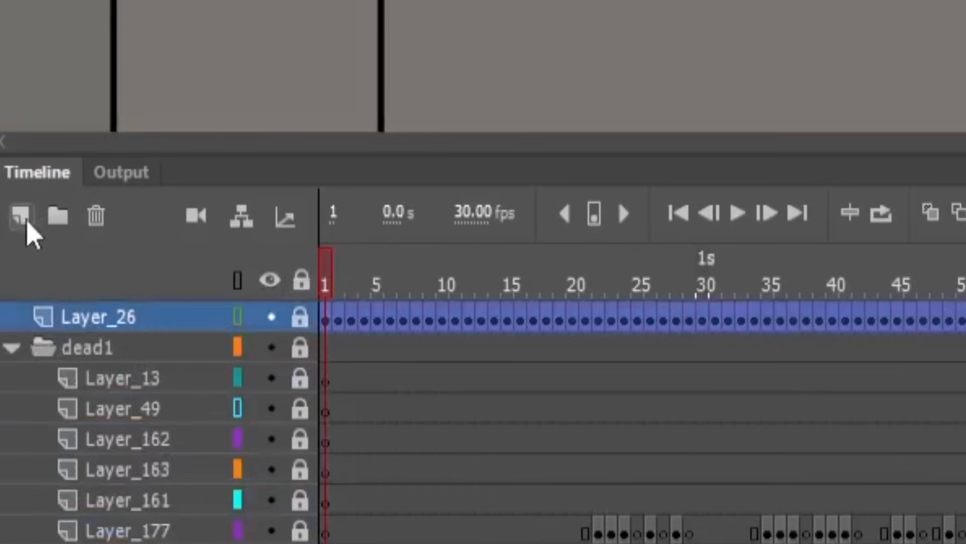
# Step: Add a layer above Layer_26 in scene11.fla, insert a blank keyframe at frame 2, and open its Actions editor
pyautogui.click(23, 217)
pyautogui.click(338, 320)
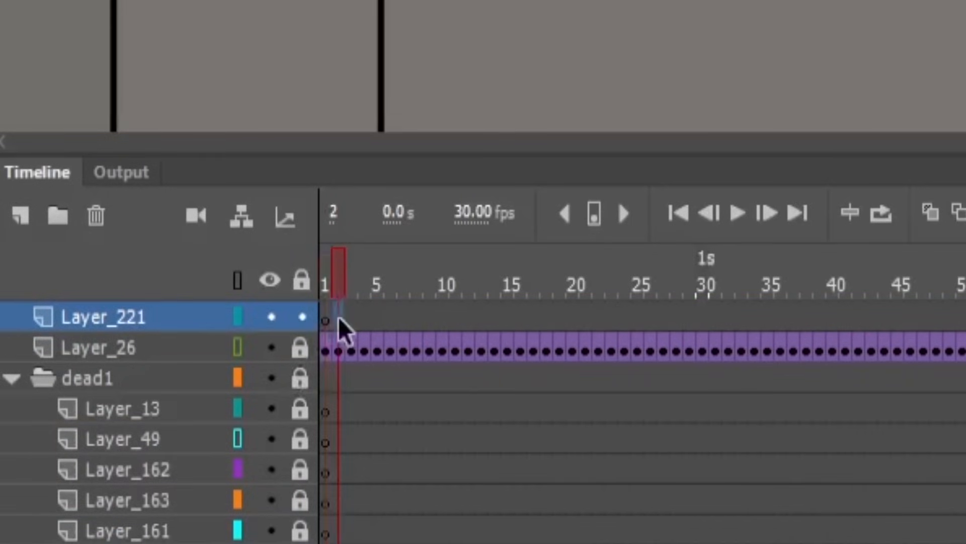
pyautogui.rightClick(338, 320)
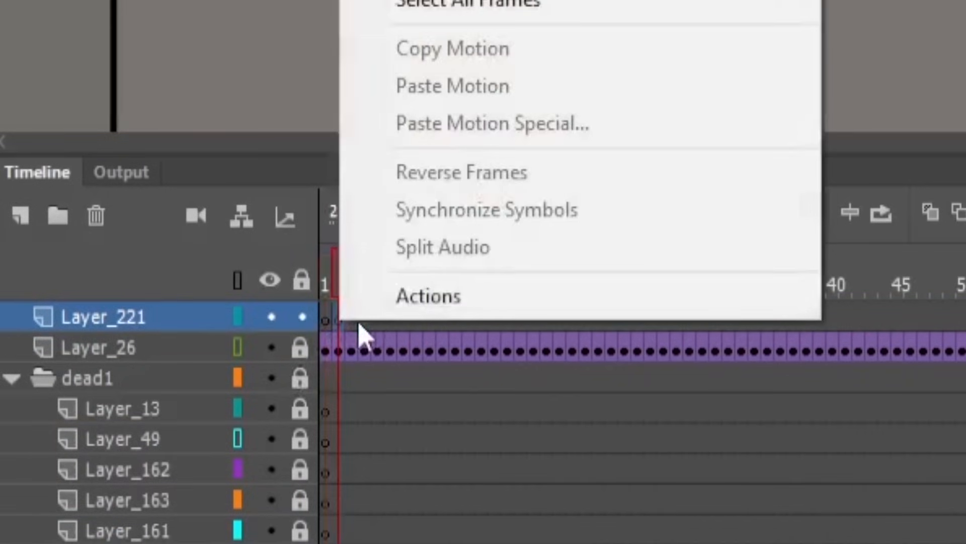
pyautogui.click(375, 302)
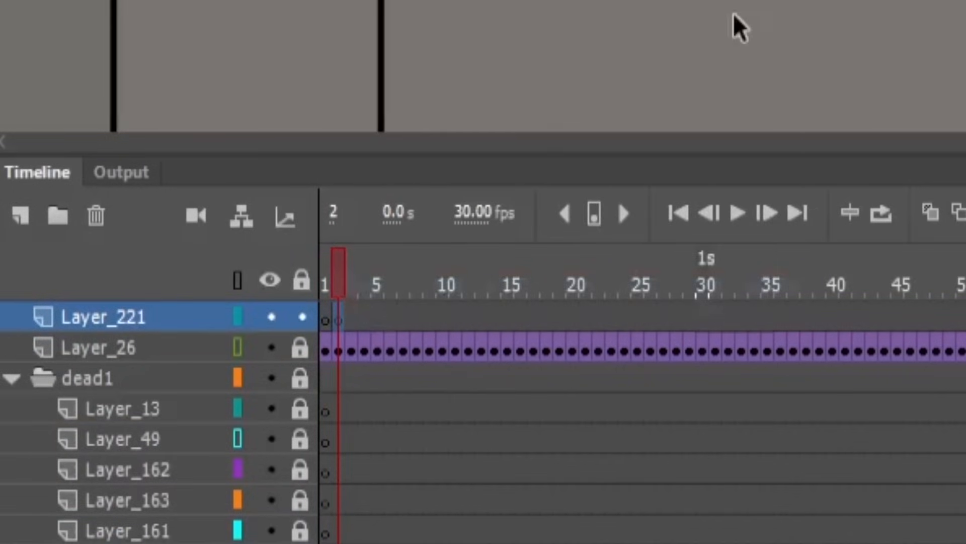
# Step: Write the frame 2 script gotoAndPlay(500), test the movie from that frame, and close the preview
pyautogui.write('gotoAnd')
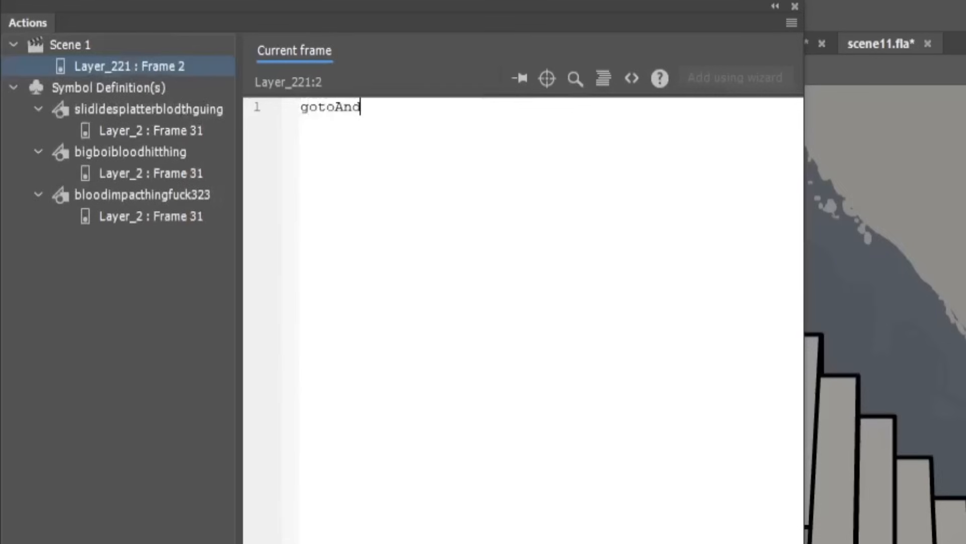
pyautogui.write('Play(')
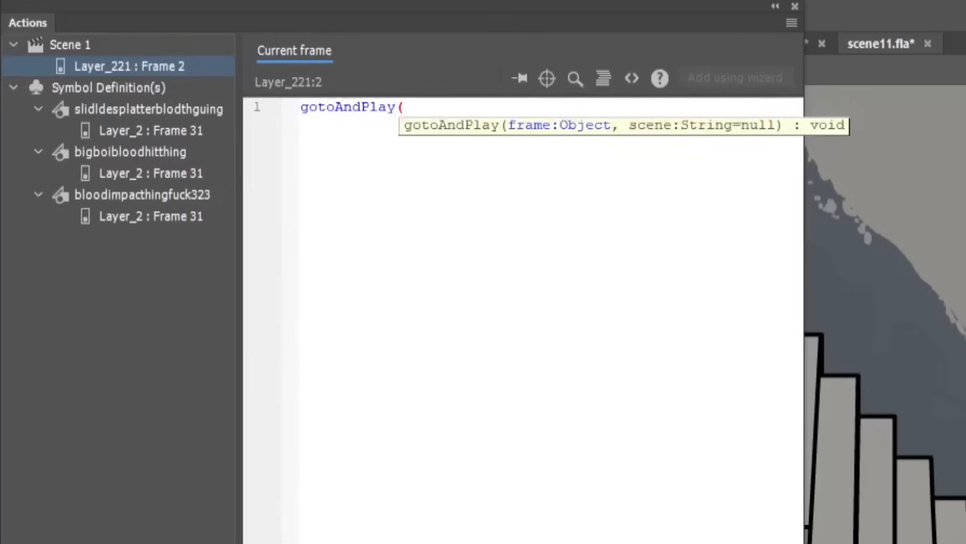
pyautogui.write('500)')
pyautogui.hotkey('ctrl', 'Return')
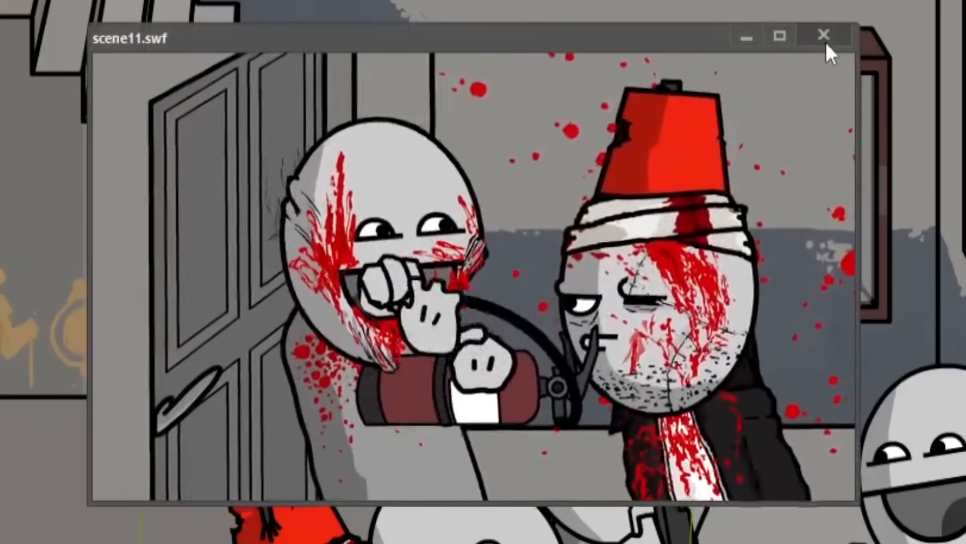
pyautogui.click(824, 35)
# Step: Switch to Swivel and view the audio options for converting scene11 to video
pyautogui.click(922, 5)
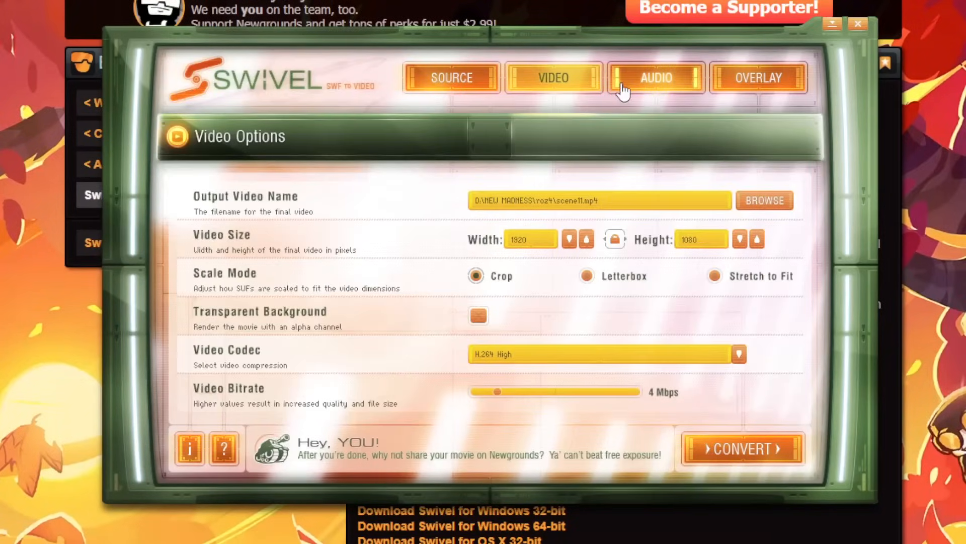
pyautogui.click(623, 91)
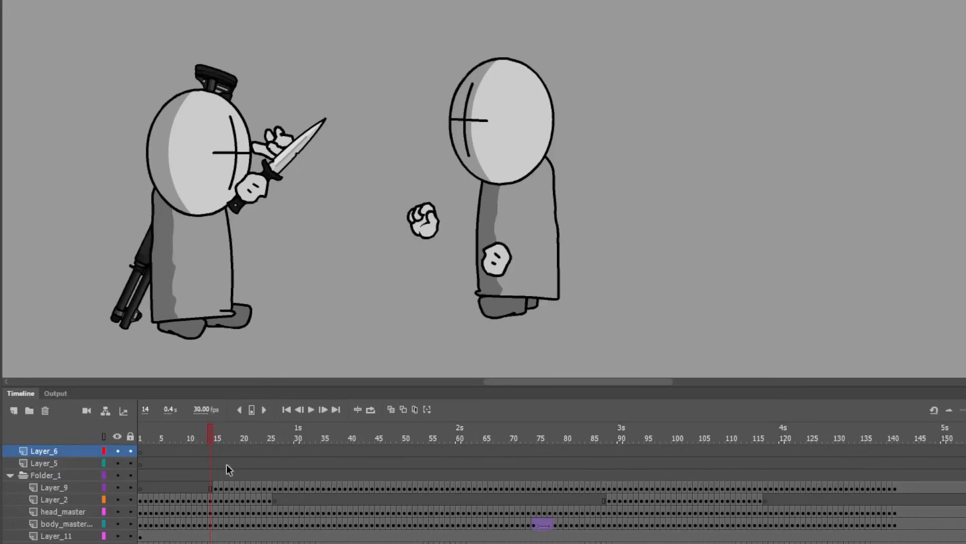
# Step: Place sounds on Layer_5 at frame 17 and Layer_6 at frame 31, and end Layer_5's sound with a blank keyframe at frame 39
pyautogui.click(227, 464)
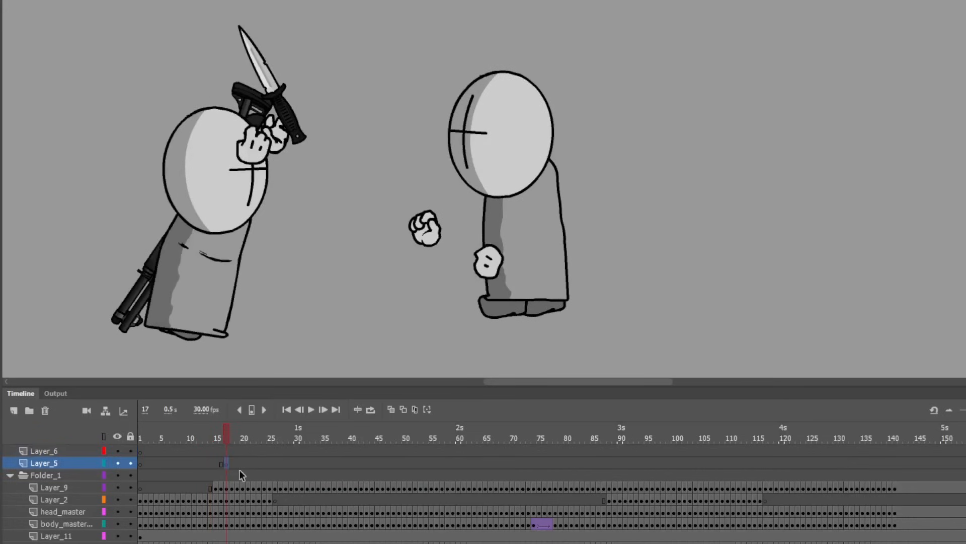
pyautogui.click(297, 451)
pyautogui.click(302, 450)
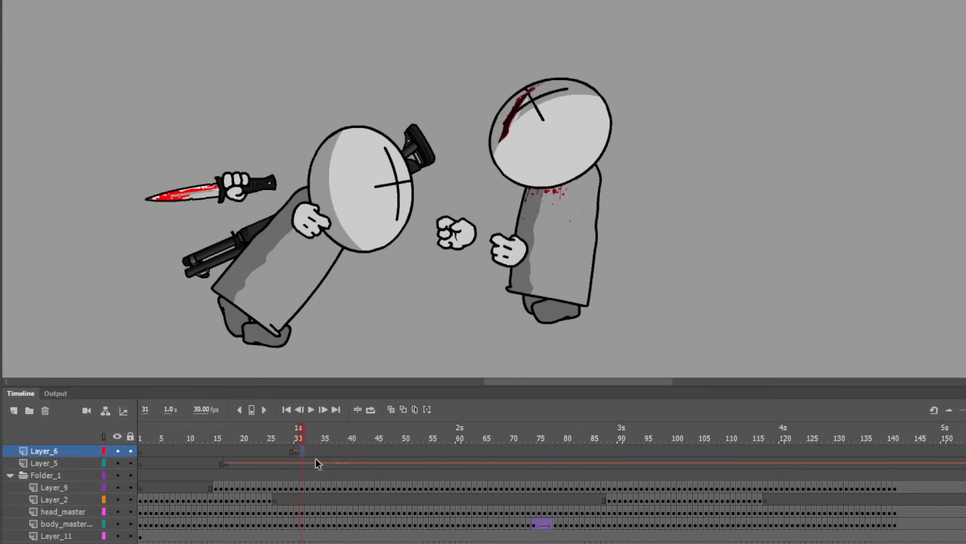
pyautogui.hotkey('ctrl', 'v')
pyautogui.click(345, 462)
pyautogui.press('F7')
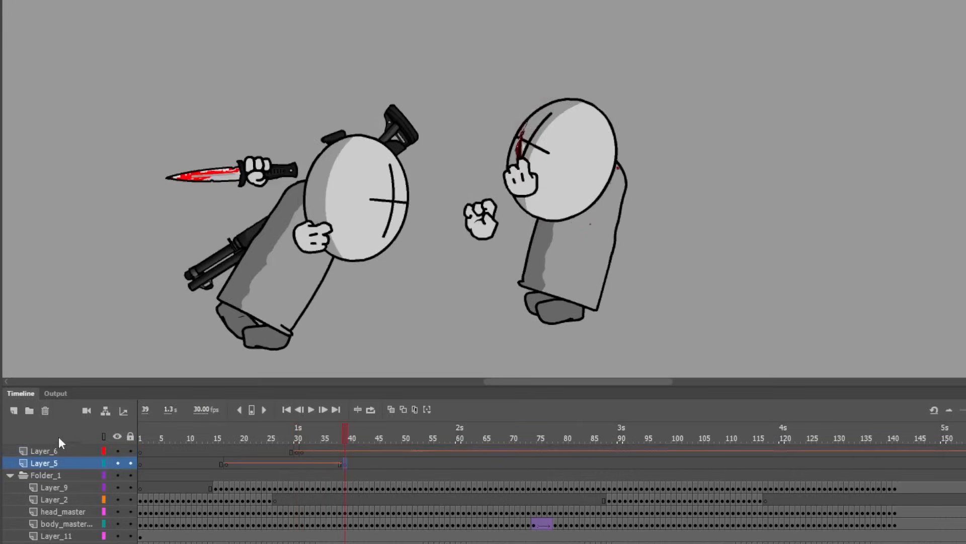
# Step: Add a new layer above Layer_5 and select the point at about frame 47 in the timeline
pyautogui.click(14, 411)
pyautogui.click(390, 465)
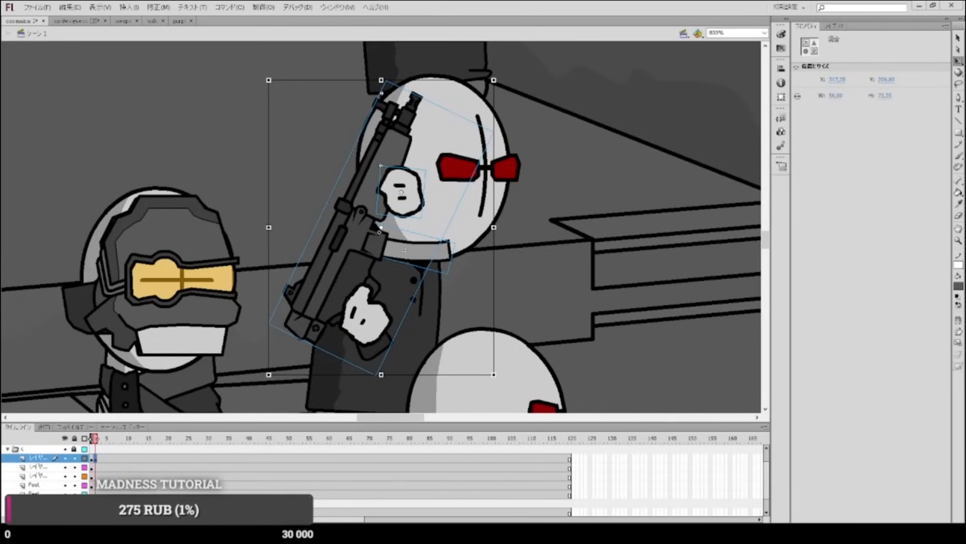
# Step: Animate the gunman's rifle and hands frame by frame, swinging from the raised pose to a horizontal aim by about frame 50
pyautogui.press('F6')
pyautogui.press('F6')
pyautogui.moveTo(433, 132); pyautogui.dragTo(604, 201)
pyautogui.press('F6')
pyautogui.press('F6')
pyautogui.press('F6')
pyautogui.press('F6')
pyautogui.press('F6')
pyautogui.press('F6')
pyautogui.press('F6')
pyautogui.press('F6')
pyautogui.press('F6')
pyautogui.press('F6')
pyautogui.press('F6')
pyautogui.moveTo(390, 417); pyautogui.dragTo(412, 417)
pyautogui.press('F6')
pyautogui.press('F6')
pyautogui.press('F6')
pyautogui.moveTo(406, 226); pyautogui.dragTo(469, 187)
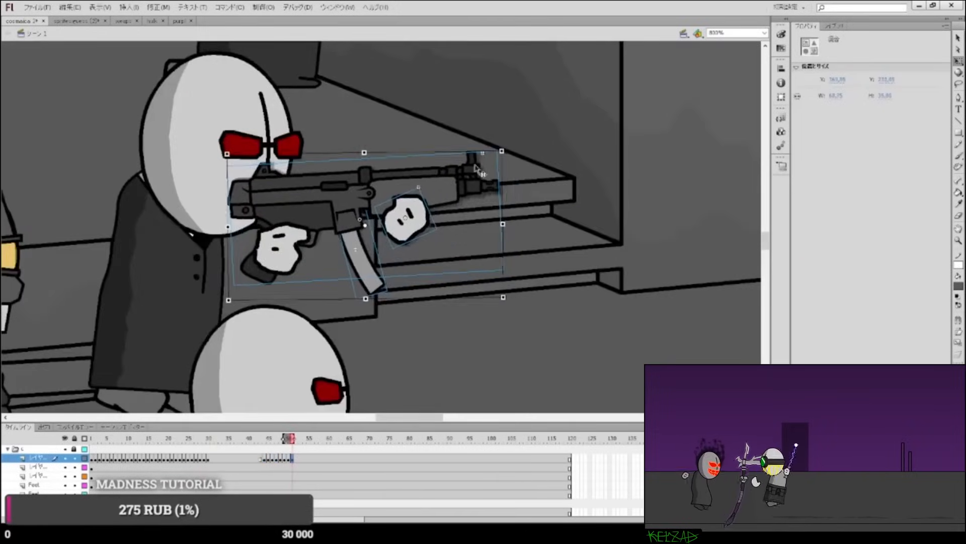
# Step: Keyframe slight shifts and tilts of the aimed rifle and hands up to about frame 55
pyautogui.press('F6')
pyautogui.press('F6')
pyautogui.press('F6')
pyautogui.moveTo(476, 168); pyautogui.dragTo(473, 164)
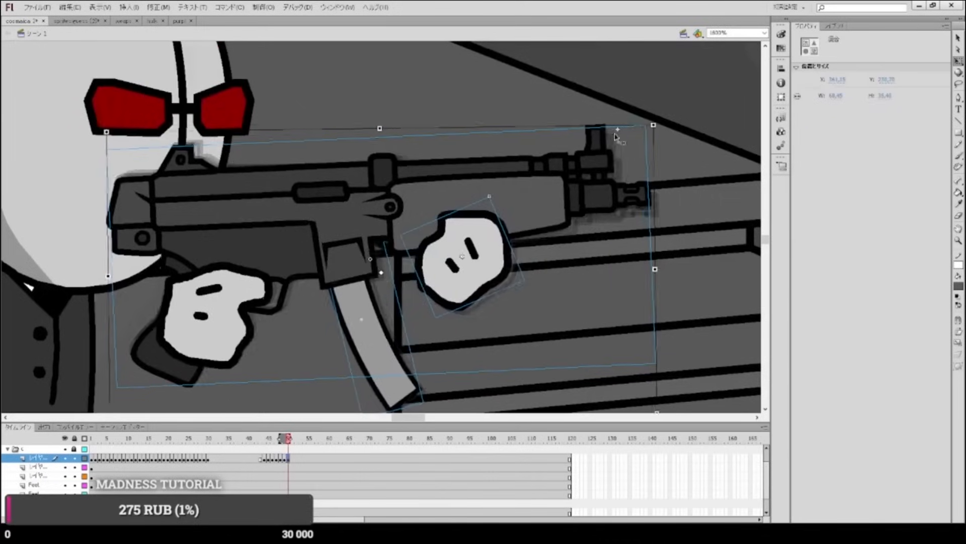
pyautogui.press('F6')
pyautogui.press('F6')
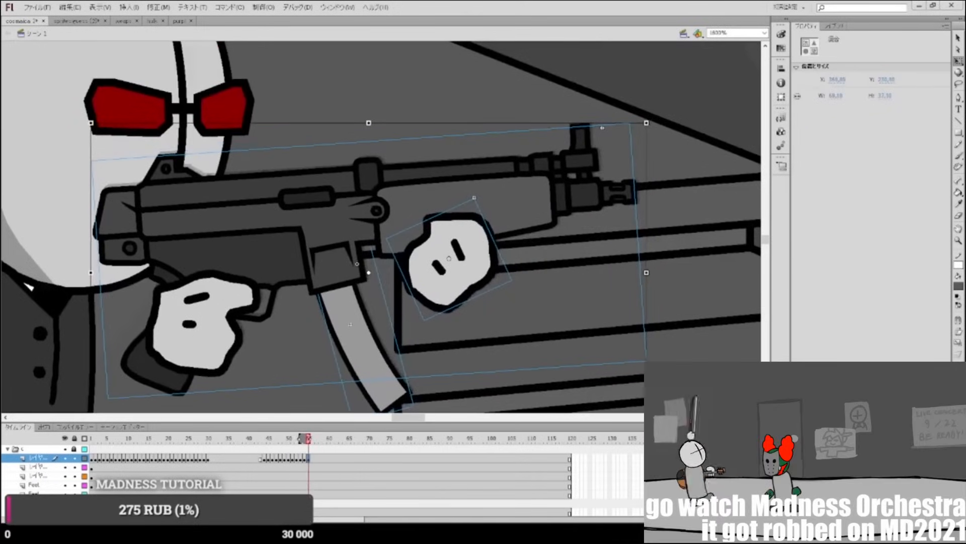
# Step: Continue the rifle and hands' frame-by-frame sway with keyframes up to about frame 80
pyautogui.press('F6')
pyautogui.press('F6')
pyautogui.press('F6')
pyautogui.press('F6')
pyautogui.press('F6')
pyautogui.press('F6')
pyautogui.press('F6')
pyautogui.press('F6')
pyautogui.press('F6')
pyautogui.press('F6')
pyautogui.press('F6')
pyautogui.press('F6')
pyautogui.press('F6')
pyautogui.press('F6')
pyautogui.press('F6')
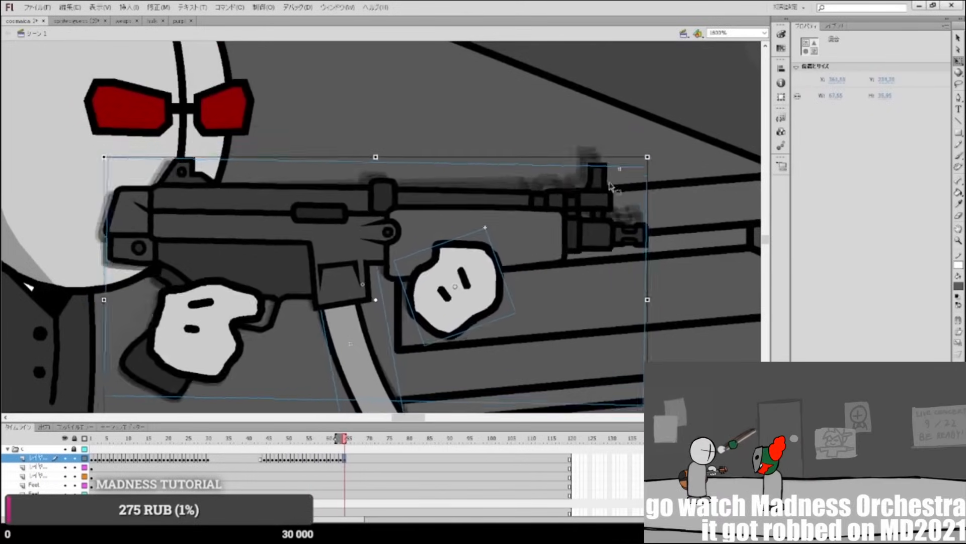
pyautogui.hotkey('ctrl', '-')
pyautogui.press('F6')
pyautogui.press('F6')
pyautogui.press('F6')
pyautogui.press('F6')
pyautogui.press('F6')
pyautogui.press('F6')
pyautogui.press('F6')
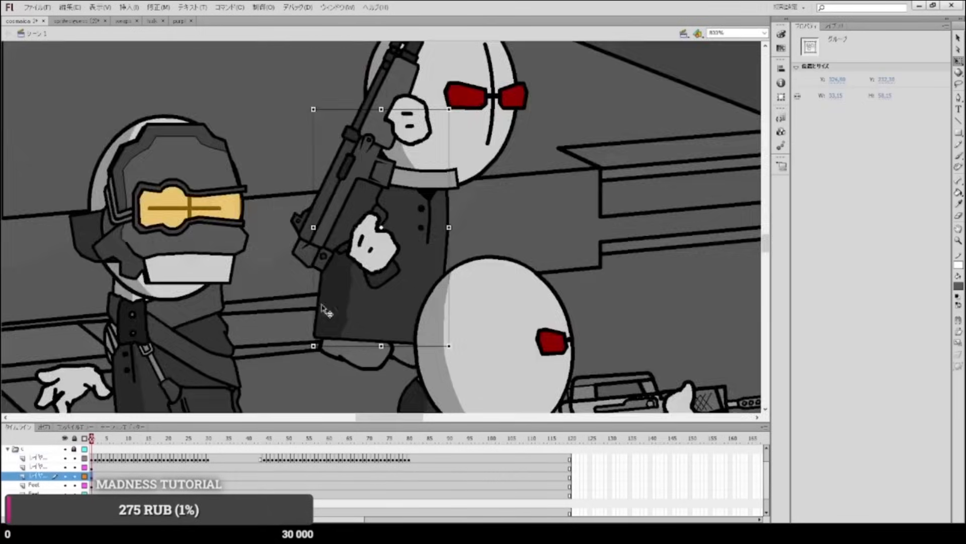
# Step: Animate the gunman's body on its own layer with keyframes, tilting and shifting it to follow the rifle to about frame 54
pyautogui.hotkey('ctrl', '=')
pyautogui.moveTo(463, 304); pyautogui.dragTo(528, 336)
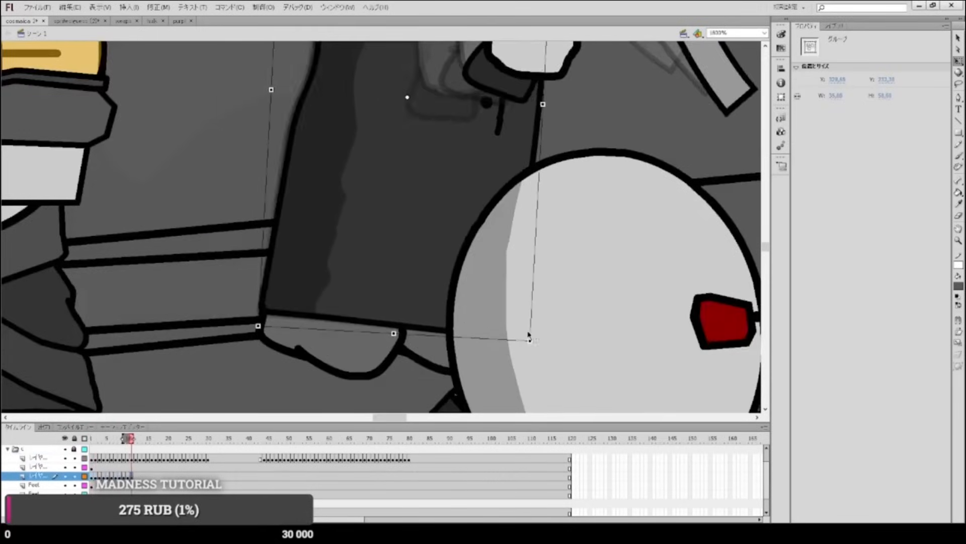
pyautogui.press('F6')
pyautogui.press('F6')
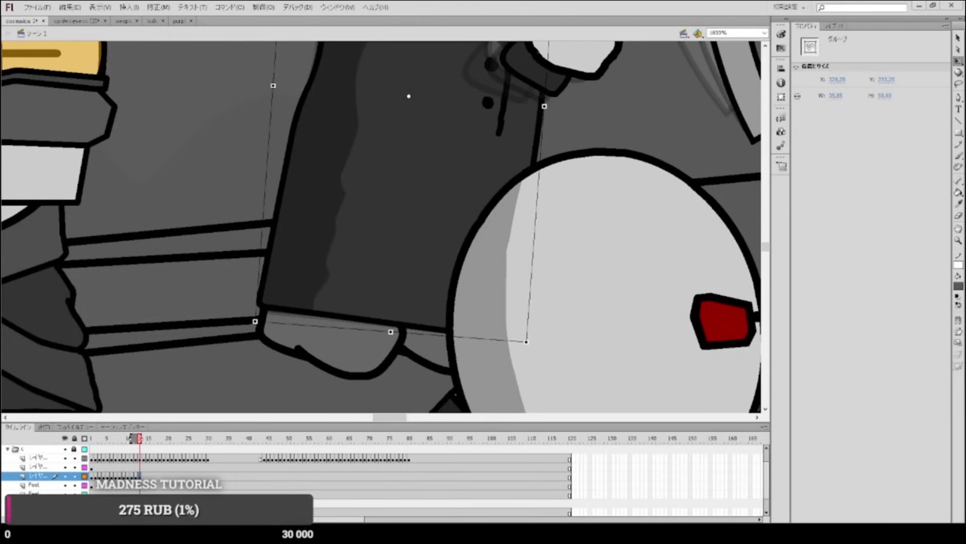
pyautogui.scroll(2, 381, 316)
pyautogui.press('F6')
pyautogui.moveTo(534, 389); pyautogui.dragTo(507, 369)
pyautogui.press('F6')
pyautogui.press('F6')
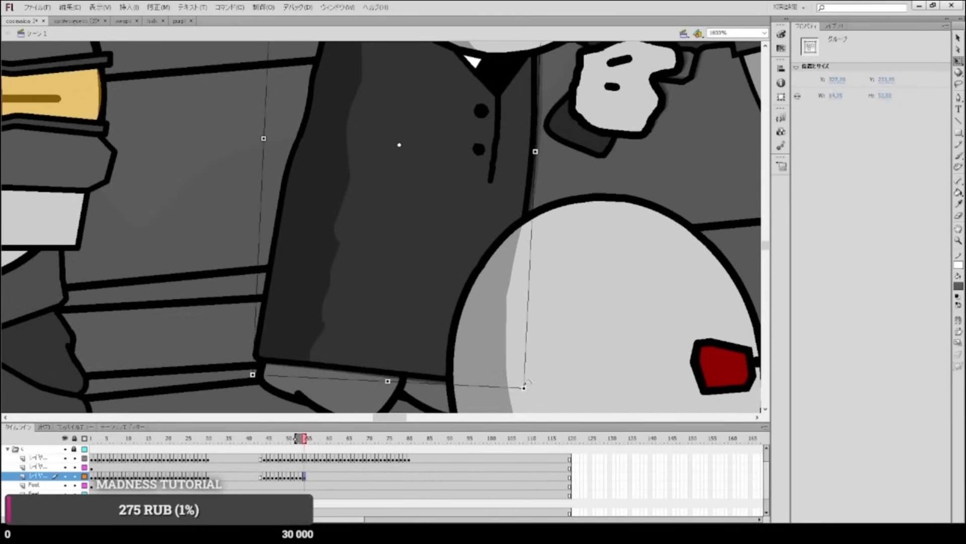
# Step: Extend the gunman's body animation with slightly shifted keyframes up to about frame 80
pyautogui.scroll(-1, 463, 351)
pyautogui.press('F6')
pyautogui.press('F6')
pyautogui.press('F6')
pyautogui.press('F6')
pyautogui.press('F6')
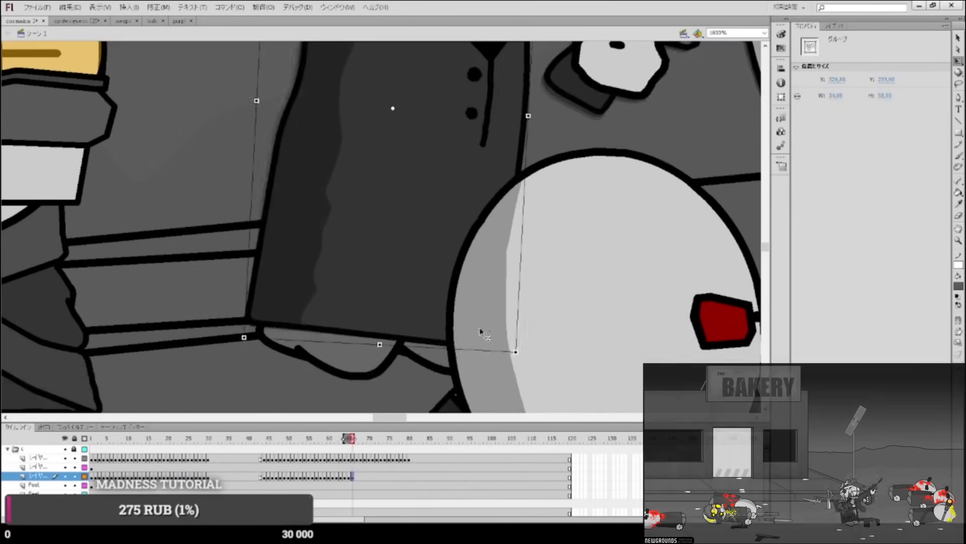
pyautogui.press('F6')
pyautogui.press('F6')
pyautogui.press('F6')
pyautogui.press('F6')
pyautogui.moveTo(481, 332); pyautogui.dragTo(481, 339)
# Step: Go to the background suited figure's folder and add keyframes with a slight move of its part
pyautogui.scroll(6, 482, 339)
pyautogui.click(38, 467)
pyautogui.click(74, 467)
pyautogui.click(376, 476)
pyautogui.press('F6')
pyautogui.press('F6')
pyautogui.moveTo(566, 118); pyautogui.dragTo(573, 120)
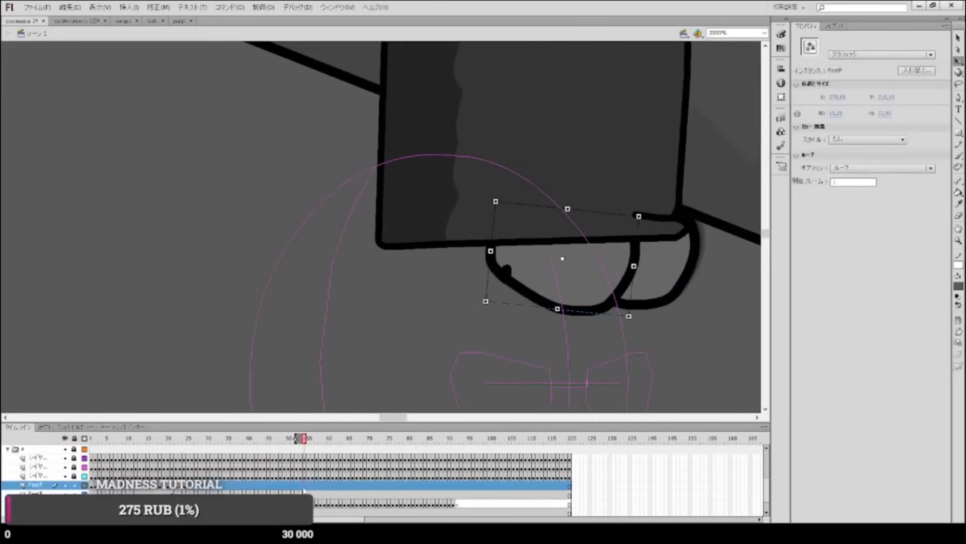
# Step: Keyframe the background suited figure's feet frame by frame, repositioning them under the walking body
pyautogui.press('F6')
pyautogui.press('F6')
pyautogui.press('F6')
pyautogui.moveTo(498, 287); pyautogui.dragTo(503, 289)
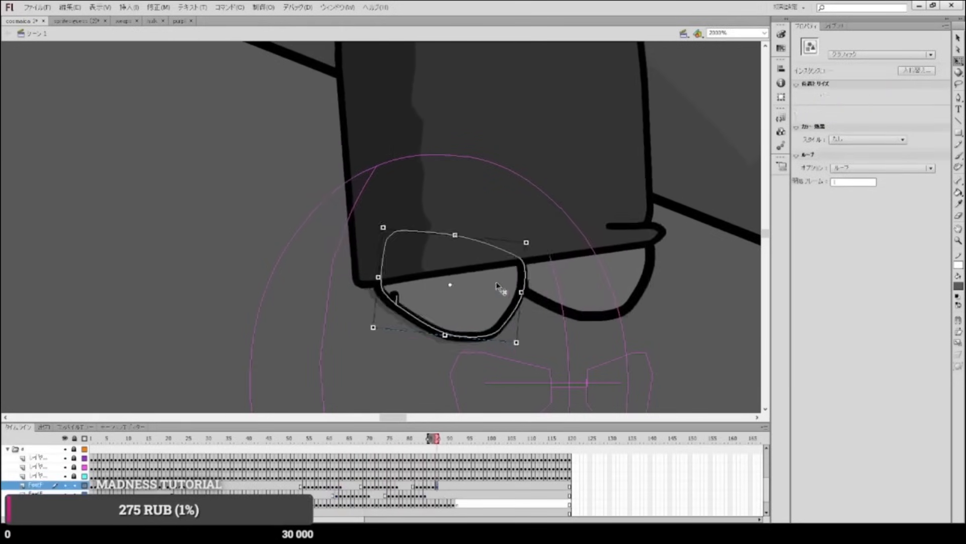
pyautogui.press('F6')
pyautogui.moveTo(656, 292); pyautogui.dragTo(678, 304)
pyautogui.press('F6')
pyautogui.press('F6')
pyautogui.moveTo(441, 306); pyautogui.dragTo(448, 308)
# Step: Consult the sprite sheet document for foot poses and continue keyframing the background figure's foot to about frame 108
pyautogui.click(75, 21)
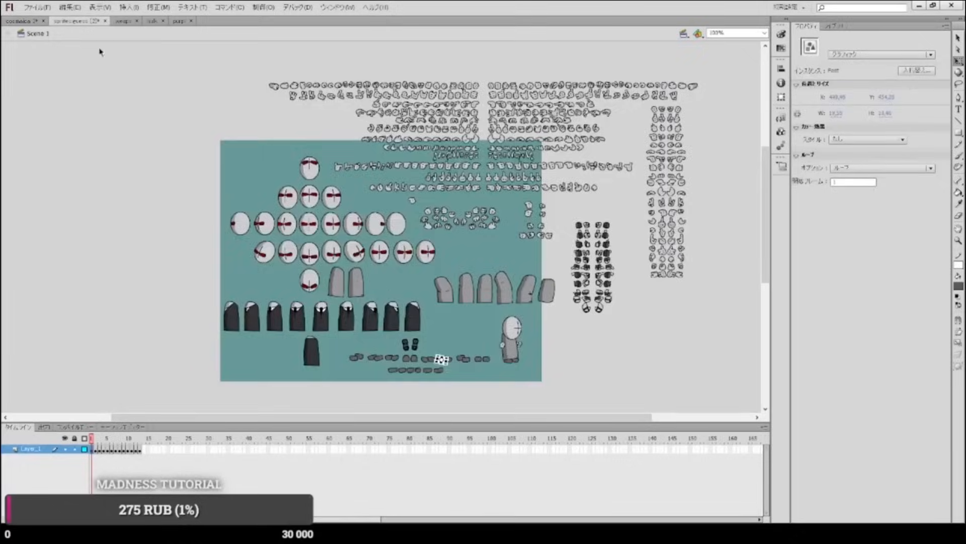
pyautogui.click(22, 21)
pyautogui.press('F6')
pyautogui.press('F6')
pyautogui.press('F6')
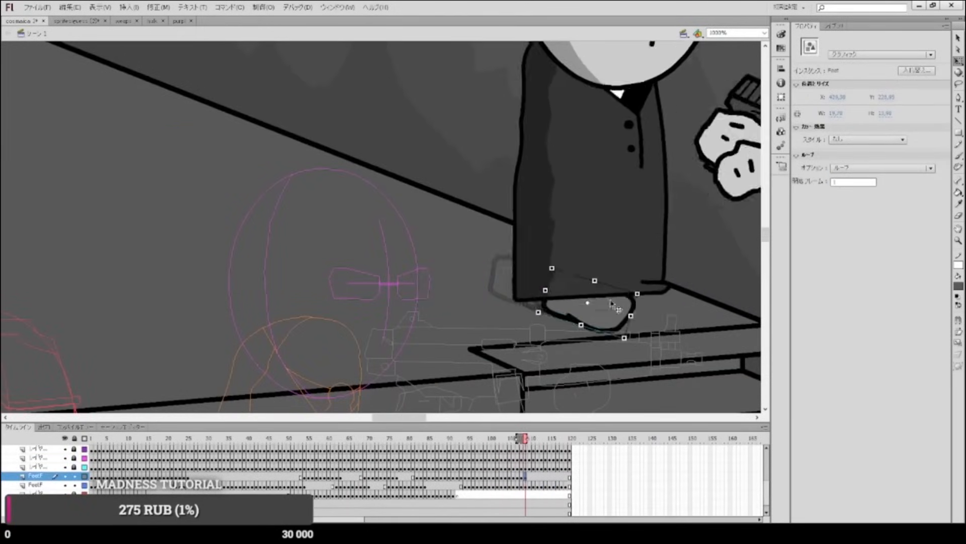
pyautogui.press('.')
# Step: Unlock the gunman's head layer and keyframe the head from frame 1 to about frame 12, following the body's movement
pyautogui.click(38, 466)
pyautogui.scroll(3, 85, 491)
pyautogui.click(85, 485)
pyautogui.click(74, 458)
pyautogui.click(92, 458)
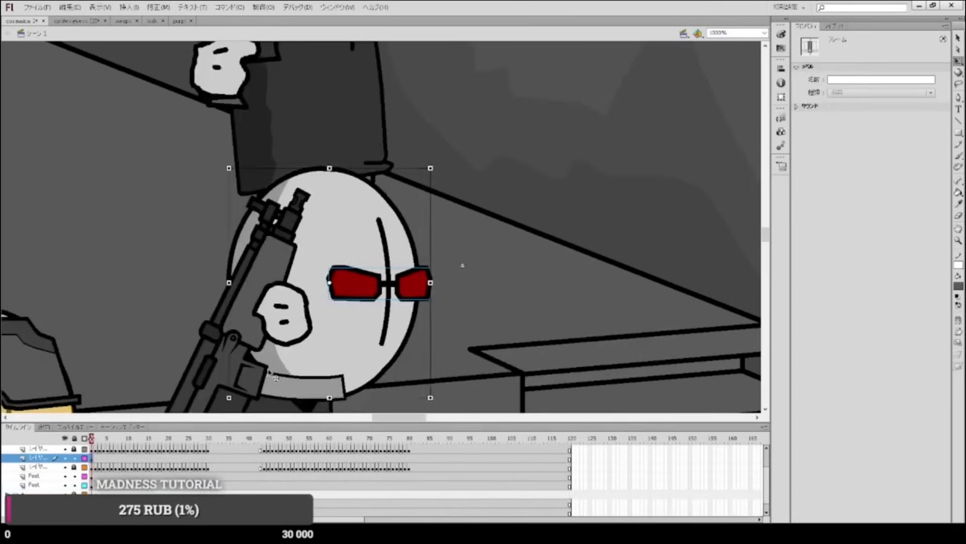
pyautogui.scroll(-3, 405, 294)
pyautogui.press('F6')
pyautogui.press('F6')
pyautogui.moveTo(378, 267); pyautogui.dragTo(395, 285)
pyautogui.press('F6')
pyautogui.press('F6')
pyautogui.press('F6')
pyautogui.press('F6')
pyautogui.press('F6')
pyautogui.press('F6')
pyautogui.press('F6')
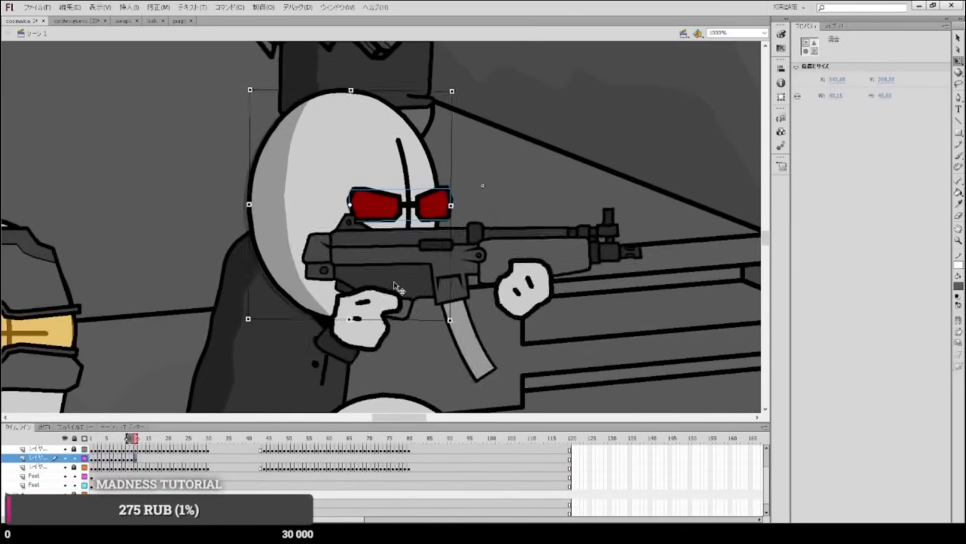
# Step: Continue the gunman's head animation with keyframes up to about frame 43, leaning the head toward the aimed rifle
pyautogui.press('F6')
pyautogui.press('F6')
pyautogui.press('F6')
pyautogui.press('F6')
pyautogui.moveTo(372, 151); pyautogui.dragTo(390, 150)
pyautogui.press('F6')
pyautogui.press('F6')
pyautogui.press('F6')
pyautogui.press('F6')
pyautogui.press('F6')
pyautogui.press('F6')
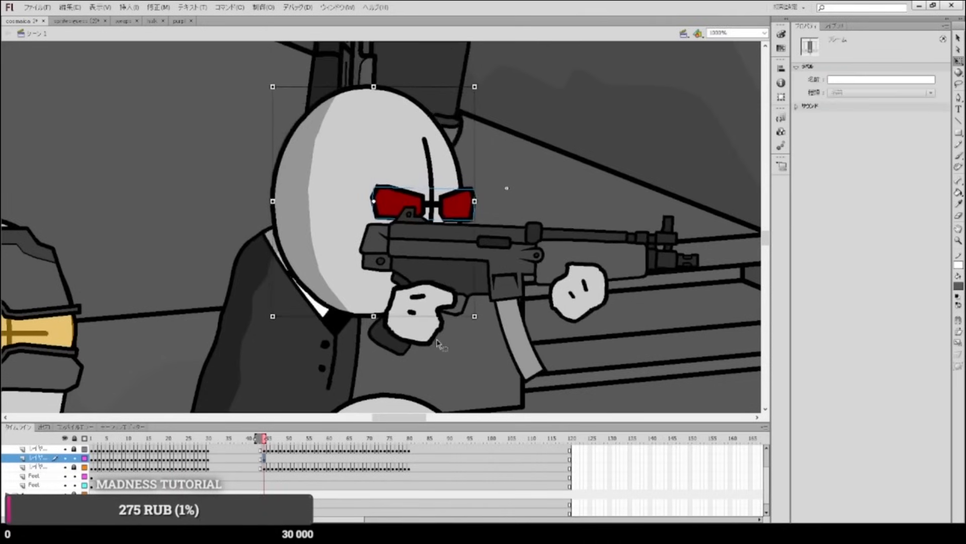
# Step: Keyframe small head shifts behind the aimed rifle from about frame 44 to frame 80
pyautogui.press('F6')
pyautogui.press('F6')
pyautogui.press('F6')
pyautogui.moveTo(467, 308); pyautogui.dragTo(448, 293)
pyautogui.press('F6')
pyautogui.press('F6')
pyautogui.press('F6')
pyautogui.press('F6')
pyautogui.press('F6')
pyautogui.press('F6')
pyautogui.press('F6')
pyautogui.press('F6')
pyautogui.moveTo(397, 267); pyautogui.dragTo(380, 293)
pyautogui.press('F6')
pyautogui.press('F6')
pyautogui.press('F6')
pyautogui.press('F6')
pyautogui.press('F6')
pyautogui.press('F6')
pyautogui.press('F6')
pyautogui.press('F6')
pyautogui.press('F6')
pyautogui.press('F6')
pyautogui.press('F6')
pyautogui.press('F6')
pyautogui.press('F6')
pyautogui.moveTo(432, 322); pyautogui.dragTo(444, 320)
pyautogui.press('F6')
pyautogui.press('F6')
pyautogui.moveTo(381, 293); pyautogui.dragTo(399, 291)
pyautogui.press('F6')
pyautogui.press('F6')
pyautogui.press('F6')
pyautogui.press('F6')
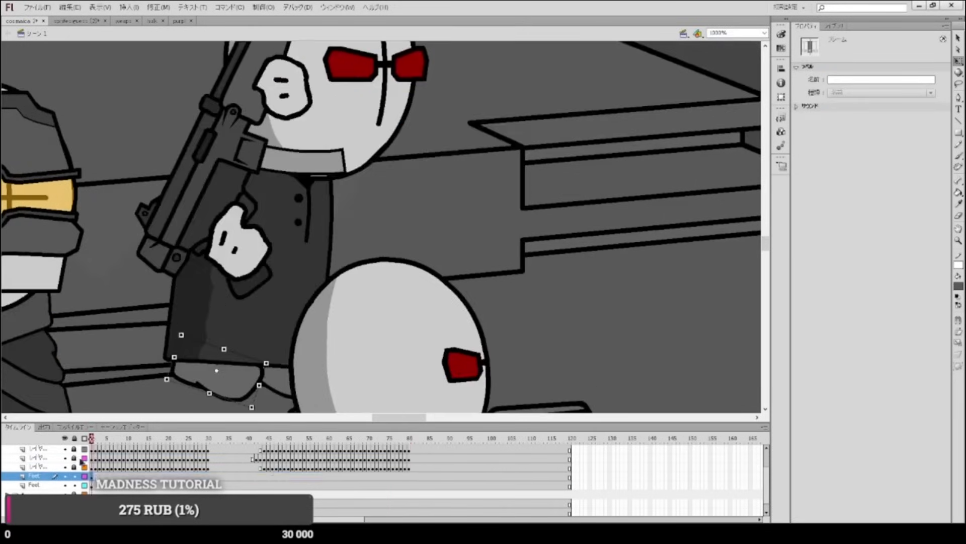
# Step: Keyframe the middle gunman's foot over the opening frames, shifting it to stay under the hem of his moving coat
pyautogui.click(282, 332)
pyautogui.scroll(-3, 282, 332)
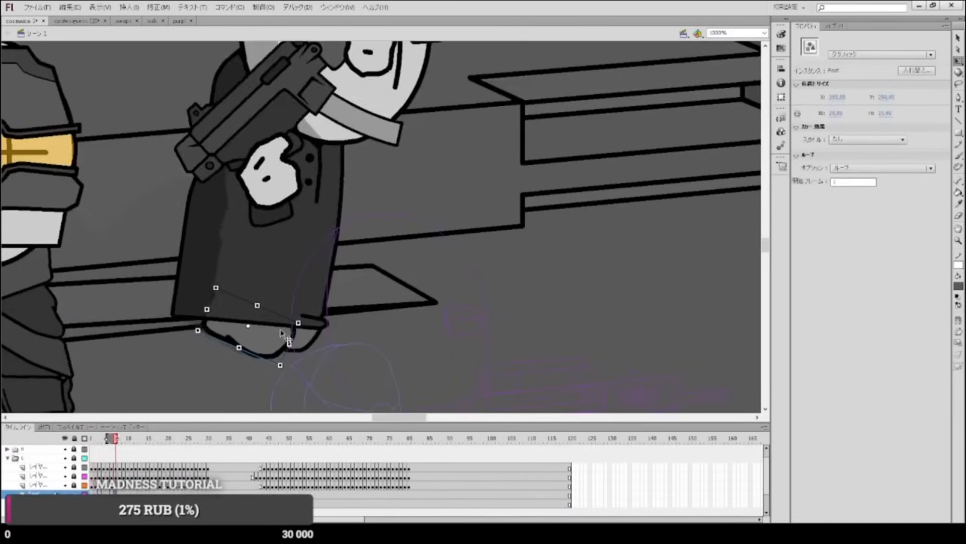
pyautogui.press('F6')
pyautogui.moveTo(312, 338)
pyautogui.mouseDown()
pyautogui.moveTo(326, 313)
pyautogui.moveTo(322, 329)
pyautogui.mouseUp()
pyautogui.press('F6')
pyautogui.press('F6')
pyautogui.press('F6')
pyautogui.press('F6')
pyautogui.press('F6')
pyautogui.press('F6')
# Step: Continue the middle gunman's foot keyframes, following the coat's lean toward the aimed rifle, and play back the animation
pyautogui.moveTo(261, 342); pyautogui.dragTo(309, 335)
pyautogui.press('F6')
pyautogui.press('F6')
pyautogui.press('F6')
pyautogui.press('F6')
pyautogui.press('F6')
pyautogui.press('F6')
pyautogui.press('F6')
pyautogui.press('F6')
pyautogui.press('Return')
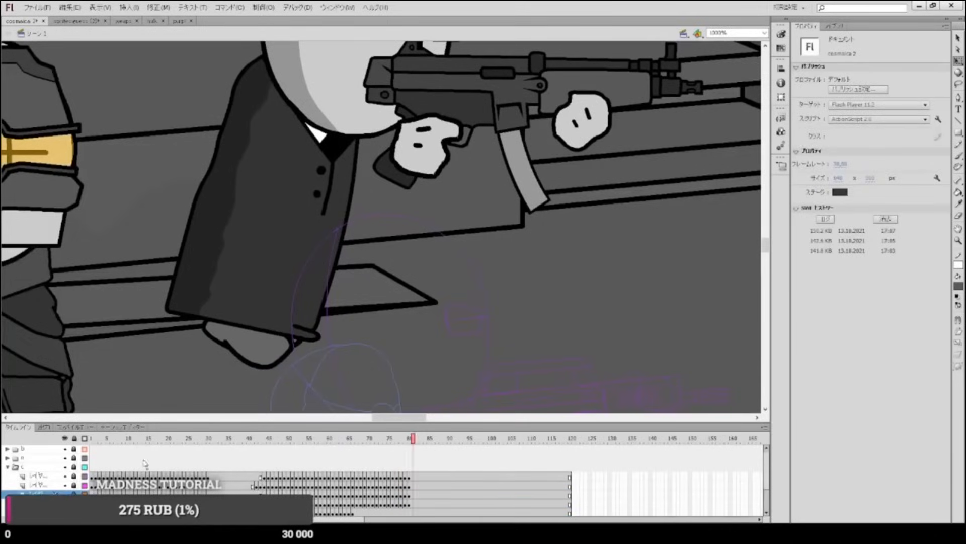
# Step: Select the lowest gunman's rifle together with both hands at frame 1 and rotate them slightly clockwise
pyautogui.hotkey('ctrl', '-')
pyautogui.click(96, 458)
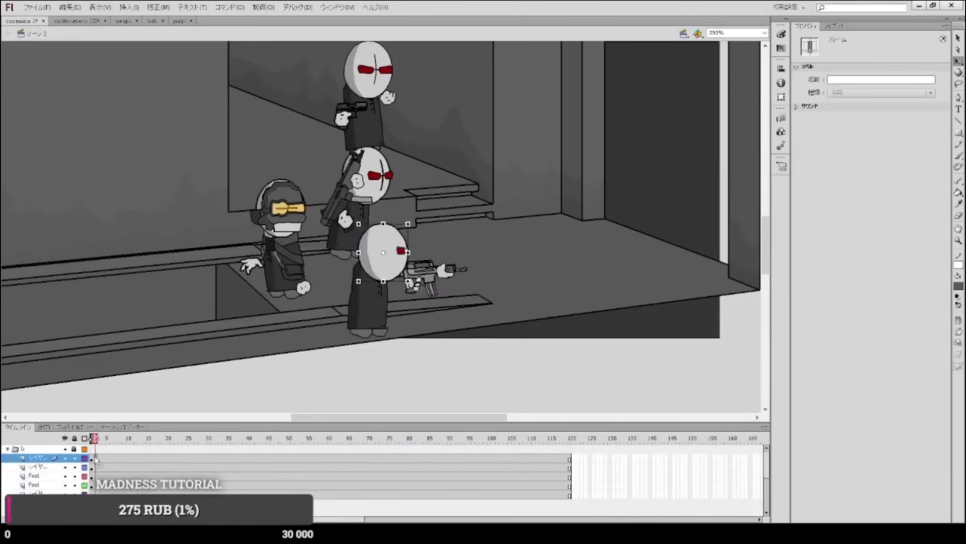
pyautogui.hotkey('ctrl', '=')
pyautogui.hotkey('ctrl', '=')
pyautogui.moveTo(581, 148); pyautogui.dragTo(594, 202)
pyautogui.moveTo(428, 216); pyautogui.dragTo(334, 294)
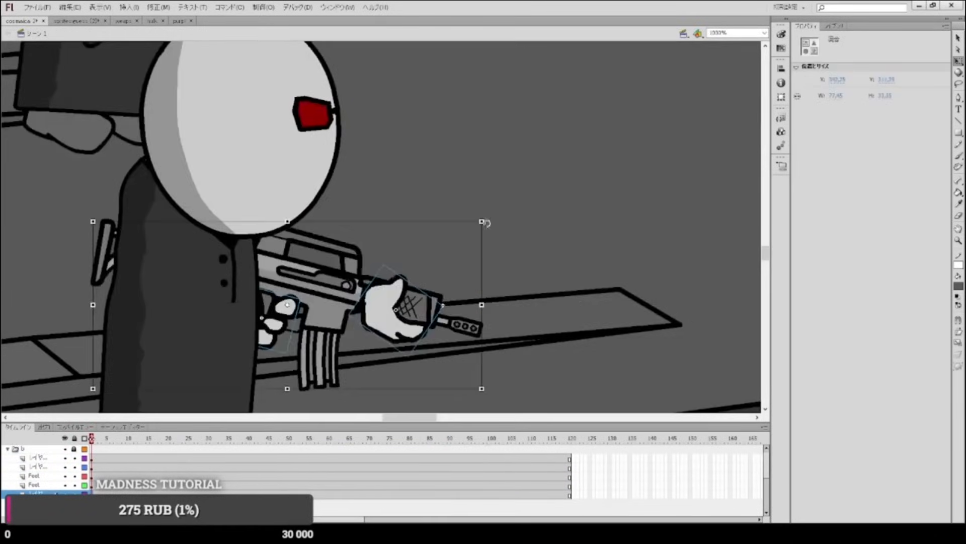
pyautogui.moveTo(486, 222); pyautogui.dragTo(494, 252)
# Step: Add the first few keyframes for the lowest gunman's rifle and hands, pulling them slightly back toward his body
pyautogui.hotkey('ctrl', '-')
pyautogui.hotkey('ctrl', '-')
pyautogui.scroll(3, 424, 385)
pyautogui.hotkey('ctrl', '=')
pyautogui.hotkey('ctrl', '=')
pyautogui.press('F6')
pyautogui.press('F6')
pyautogui.press('F6')
pyautogui.moveTo(472, 383); pyautogui.dragTo(451, 381)
# Step: Continue the lowest gunman's rifle-and-hands animation with a long run of consecutive keyframes
pyautogui.press('F6')
pyautogui.press('F6')
pyautogui.press('F6')
pyautogui.press('F6')
pyautogui.press('F6')
pyautogui.press('F6')
pyautogui.press('F6')
pyautogui.press('F6')
pyautogui.press('F6')
pyautogui.press('F6')
pyautogui.press('F6')
pyautogui.press('F6')
pyautogui.press('F6')
pyautogui.press('F6')
pyautogui.press('F6')
pyautogui.press('F6')
pyautogui.press('F6')
pyautogui.press('F6')
pyautogui.press('F6')
pyautogui.press('F6')
pyautogui.press('F6')
pyautogui.press('F6')
pyautogui.press('F6')
pyautogui.press('F6')
pyautogui.press('F6')
pyautogui.press('F6')
pyautogui.press('F6')
pyautogui.press('F6')
pyautogui.press('F6')
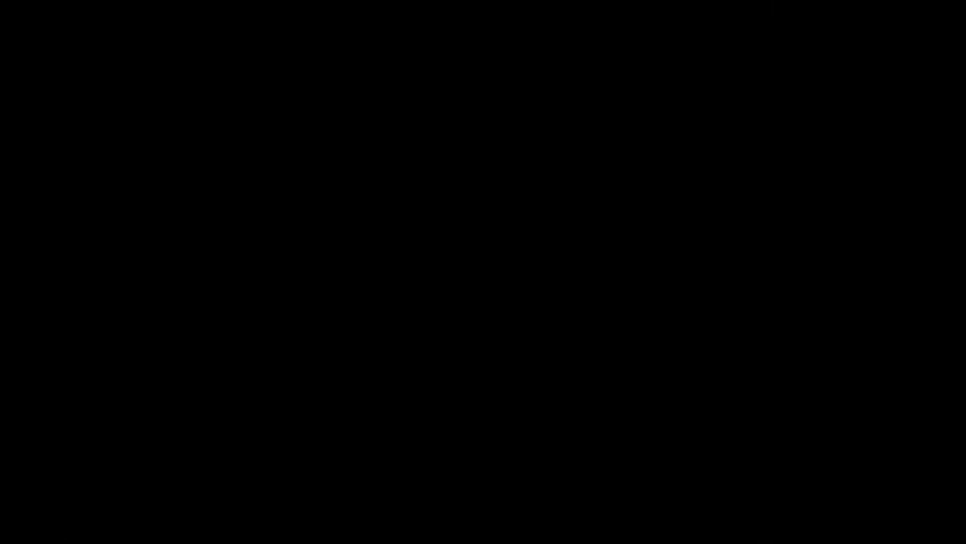